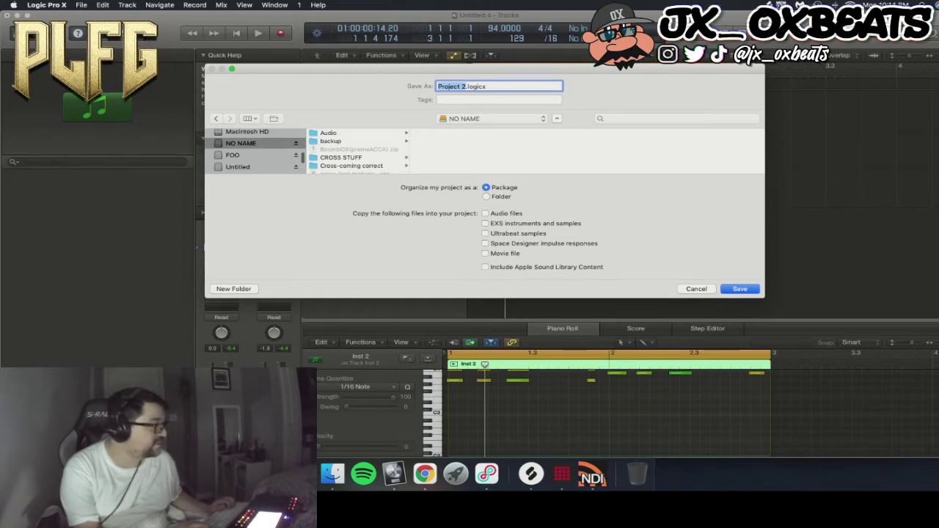
- Choose the Summer Mac Shit 9 folder, inside Sheeet and Projekts on the NO NAME drive, as the save location
{"action": "scroll", "coordinate": [360, 151], "scroll_direction": "down", "scroll_amount": 10}
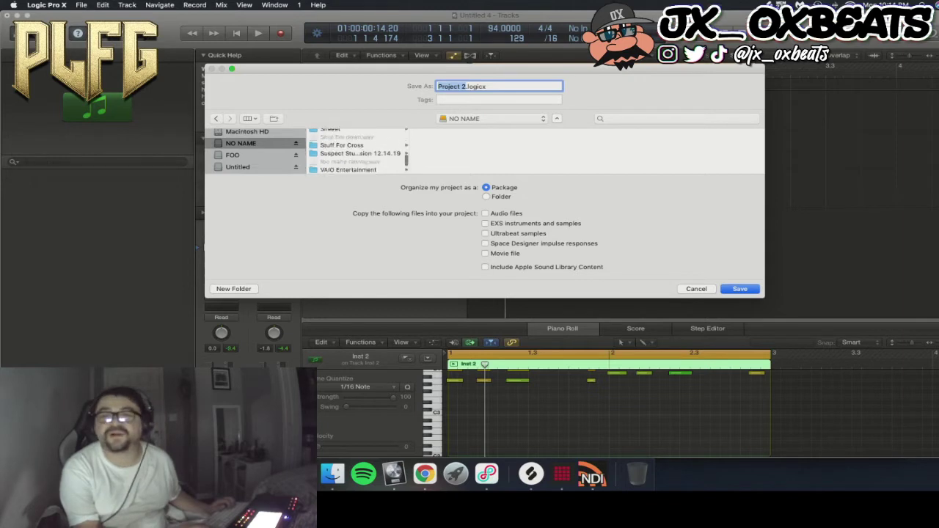
{"action": "scroll", "coordinate": [360, 151], "scroll_direction": "up", "scroll_amount": 1}
{"action": "left_click", "coordinate": [331, 133]}
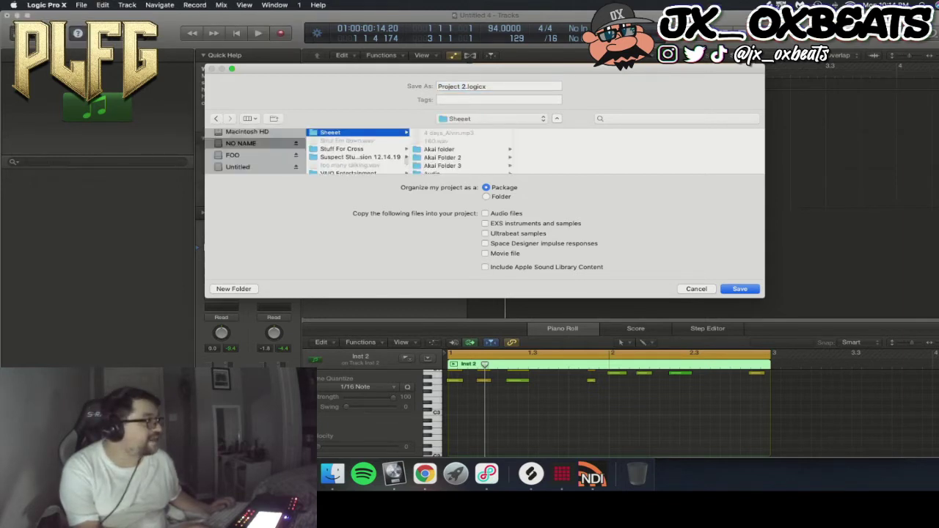
{"action": "key", "text": "Tab"}
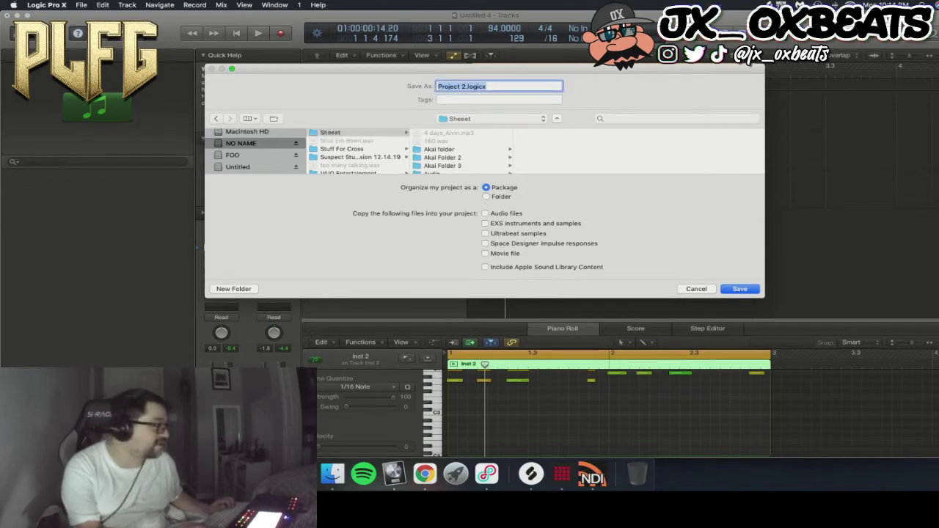
{"action": "scroll", "coordinate": [462, 151], "scroll_direction": "down", "scroll_amount": 3}
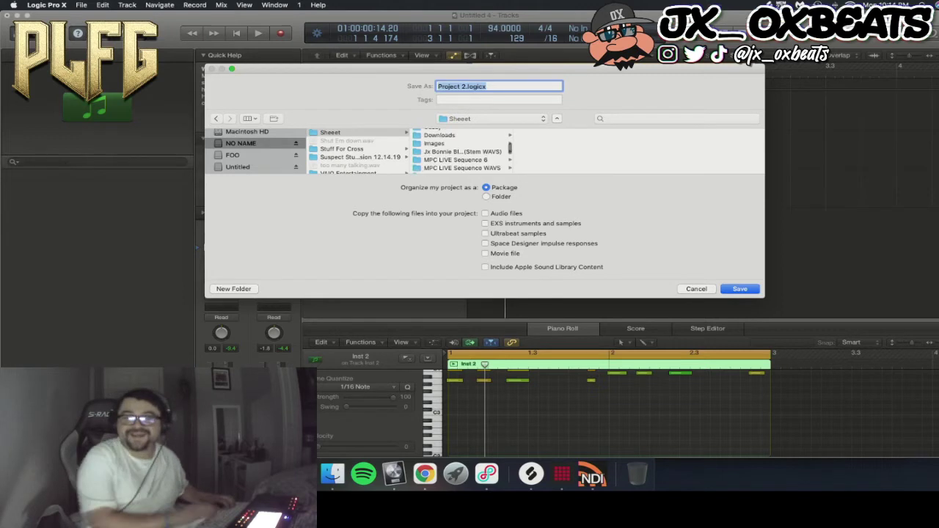
{"action": "scroll", "coordinate": [462, 152], "scroll_direction": "down", "scroll_amount": 5}
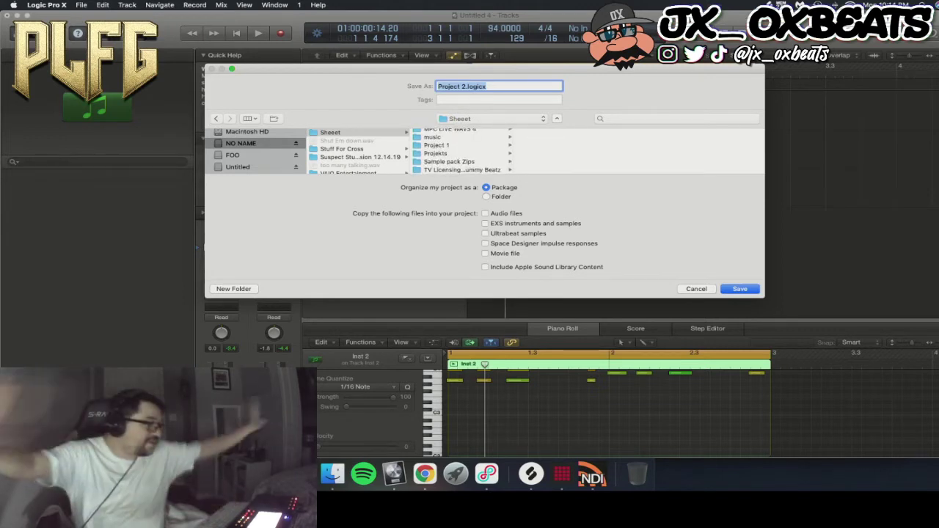
{"action": "scroll", "coordinate": [462, 152], "scroll_direction": "down", "scroll_amount": 2}
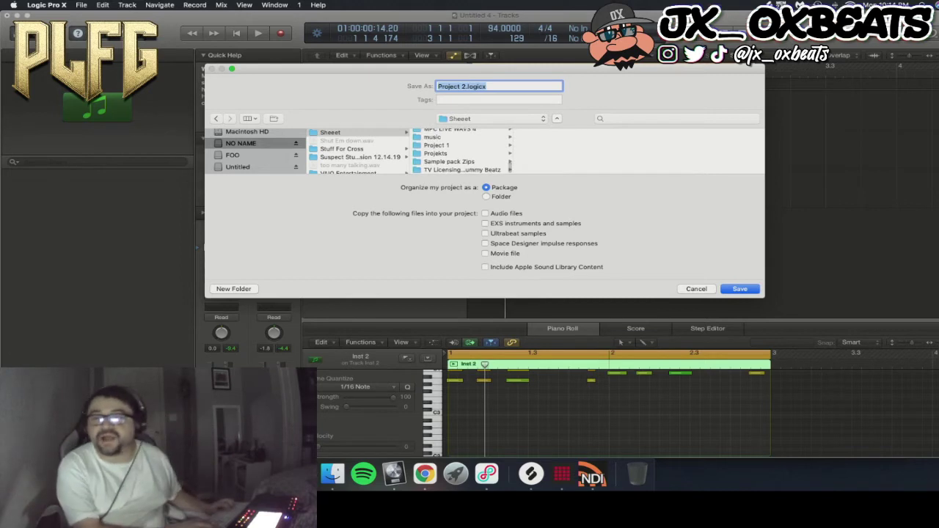
{"action": "scroll", "coordinate": [462, 153], "scroll_direction": "down", "scroll_amount": 2}
{"action": "left_click", "coordinate": [448, 154]}
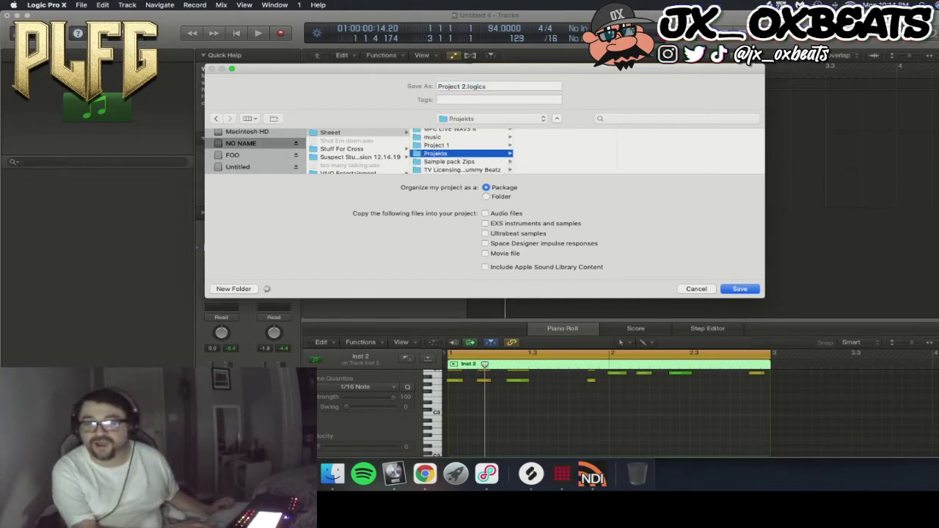
{"action": "scroll", "coordinate": [561, 153], "scroll_direction": "down", "scroll_amount": 10}
{"action": "left_click", "coordinate": [557, 153]}
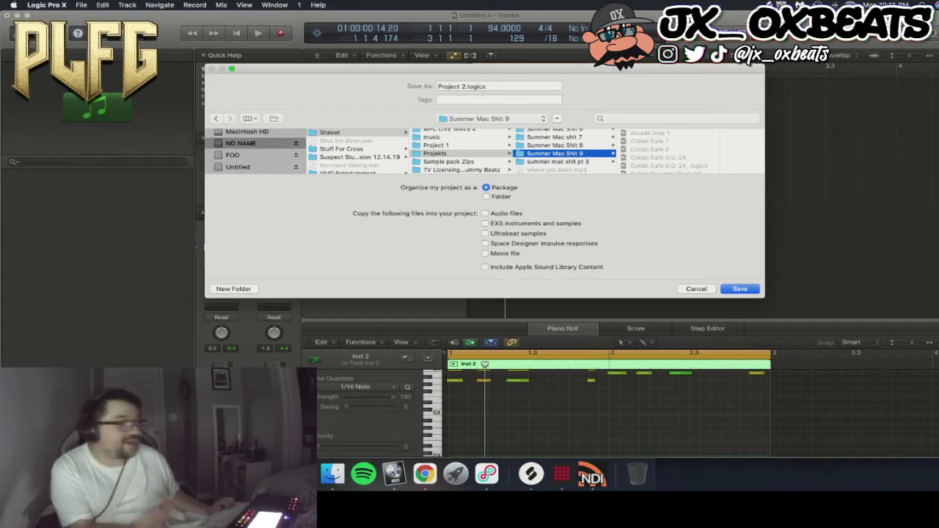
{"action": "scroll", "coordinate": [665, 150], "scroll_direction": "down", "scroll_amount": 10}
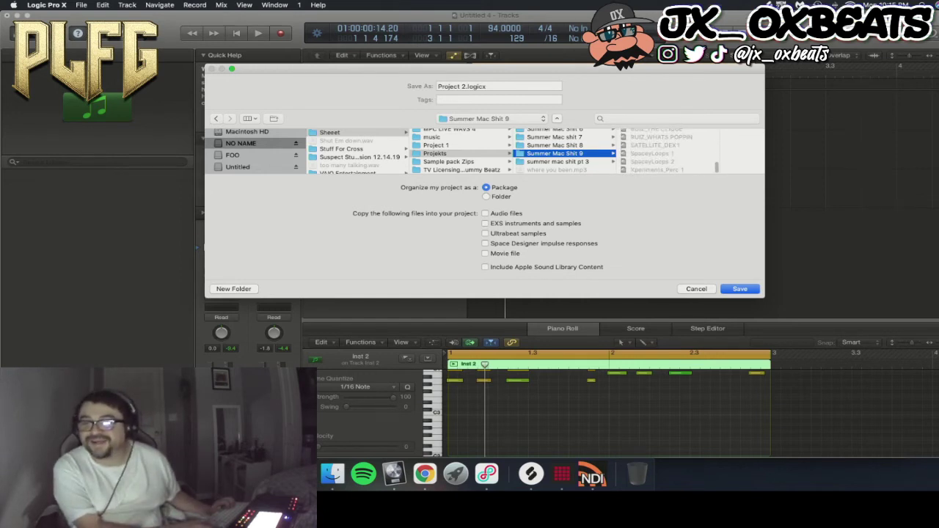
- Name the project CLUBLOOP1 and save it
{"action": "key", "text": "Tab"}
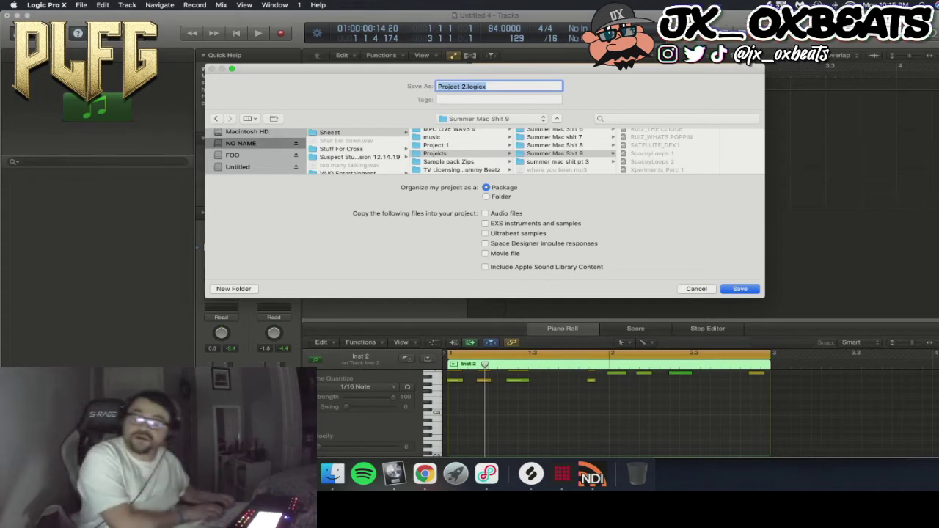
{"action": "type", "text": "CLUBLOO"}
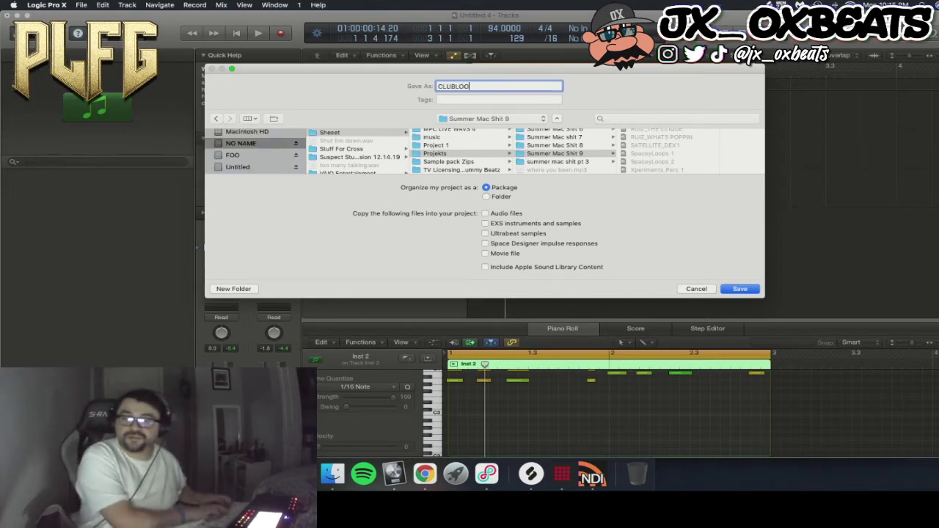
{"action": "type", "text": "P1"}
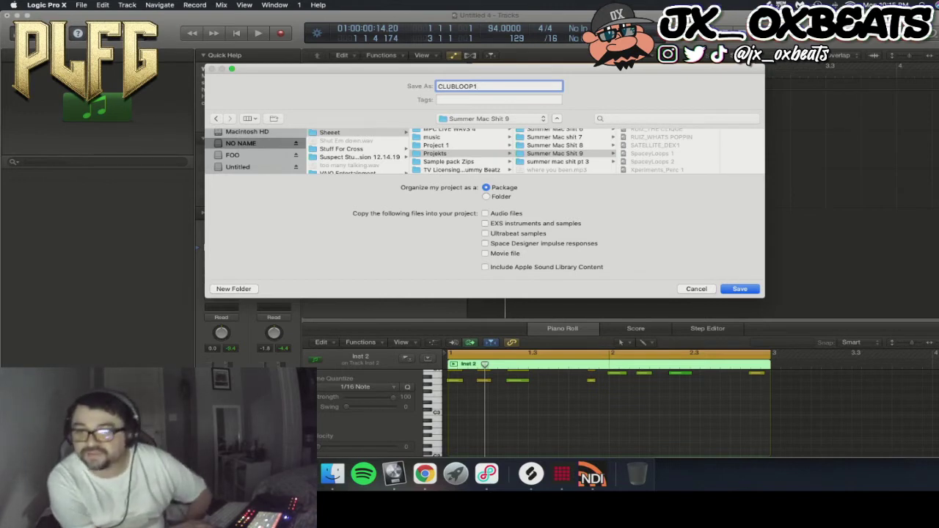
{"action": "key", "text": "Return"}
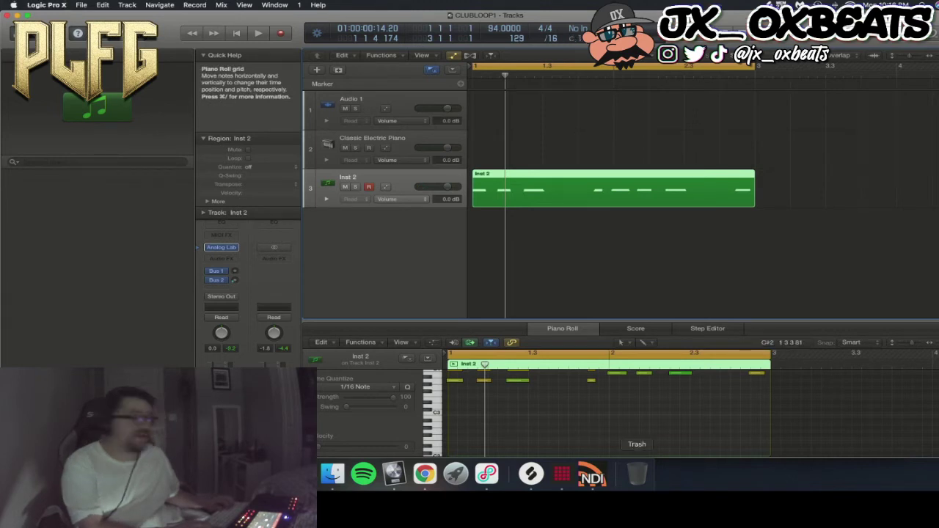
- Add a new software instrument track and load Arturia's Analog Lab V in stereo as its instrument
{"action": "key", "text": "alt+super+s"}
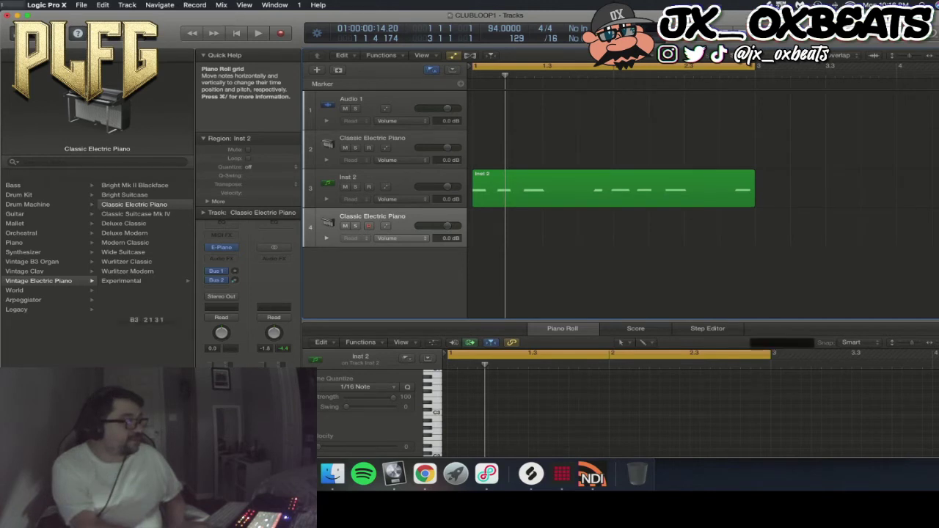
{"action": "key", "text": "Return"}
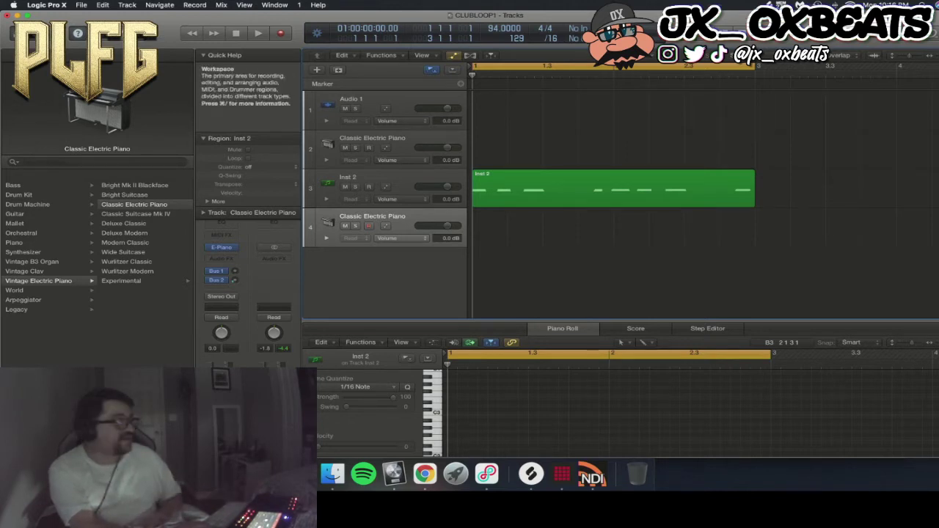
{"action": "left_click", "coordinate": [222, 247]}
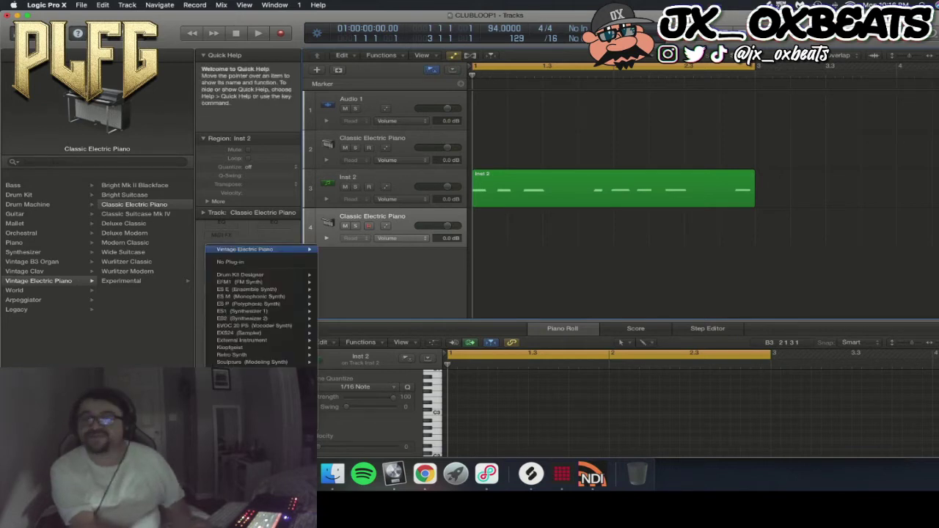
{"action": "mouse_move", "coordinate": [257, 370]}
{"action": "mouse_move", "coordinate": [360, 326]}
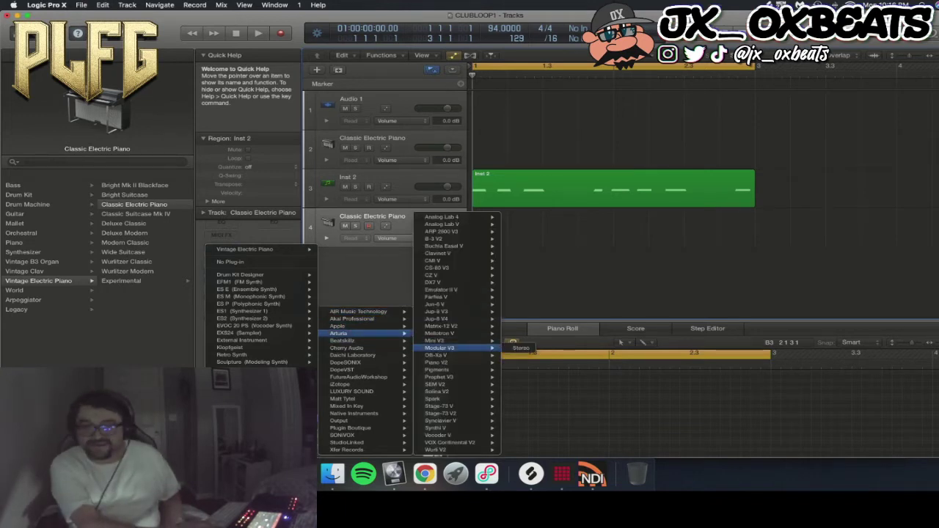
{"action": "mouse_move", "coordinate": [444, 224]}
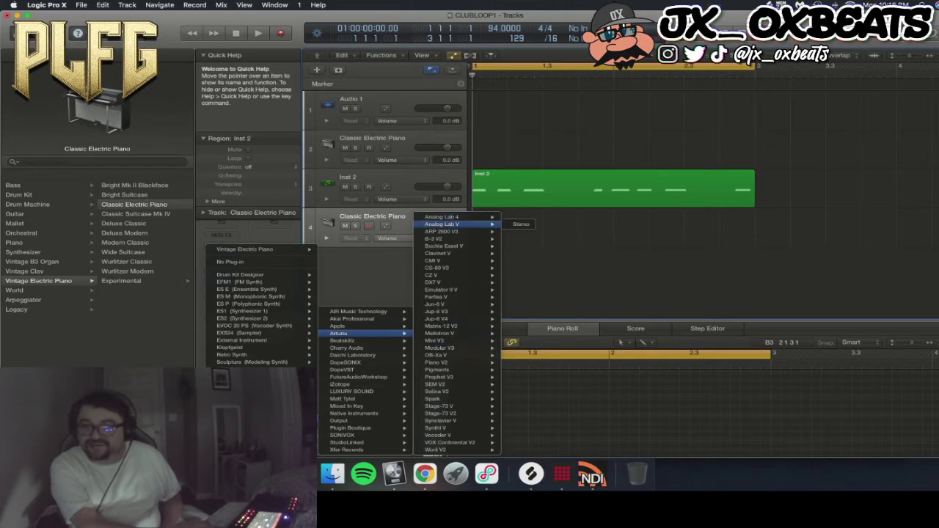
{"action": "left_click", "coordinate": [522, 224]}
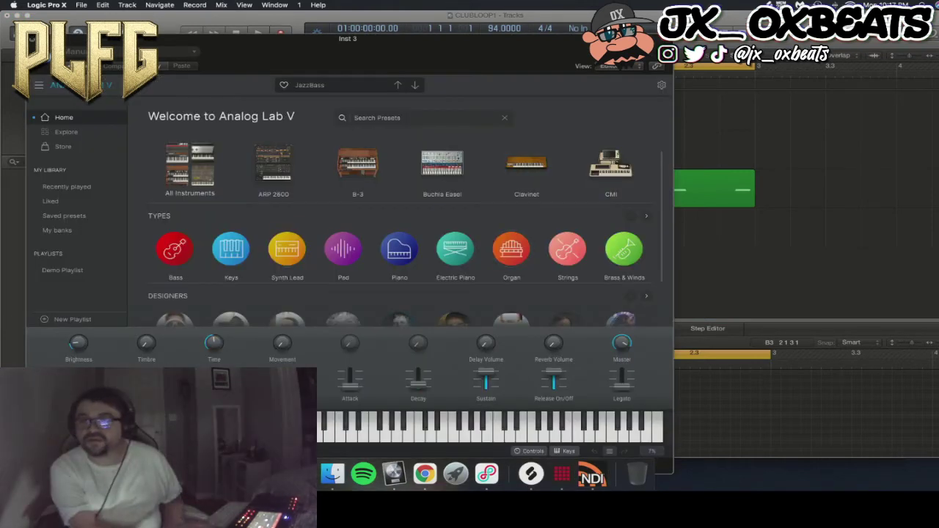
- Show only the Bass presets with 2 OSC Bass loaded, and play the loop for reference
{"action": "left_click", "coordinate": [175, 246]}
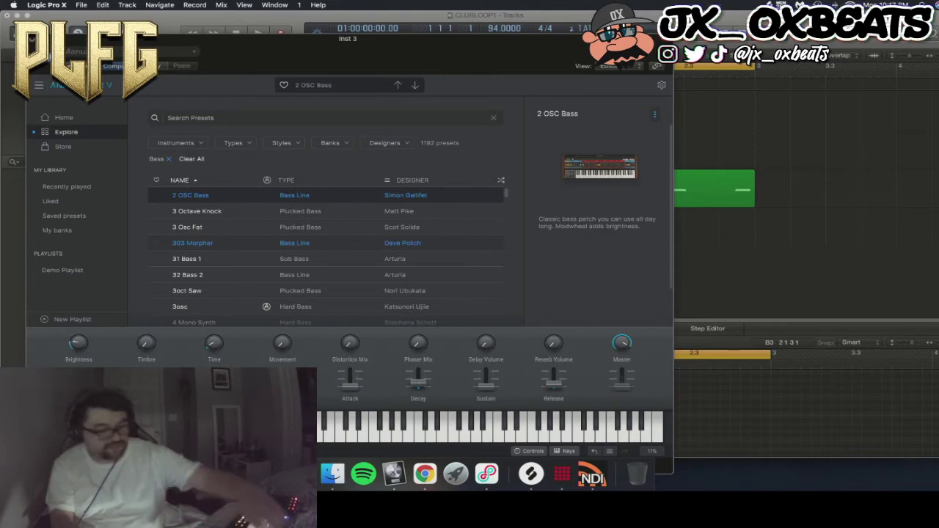
{"action": "key", "text": "space"}
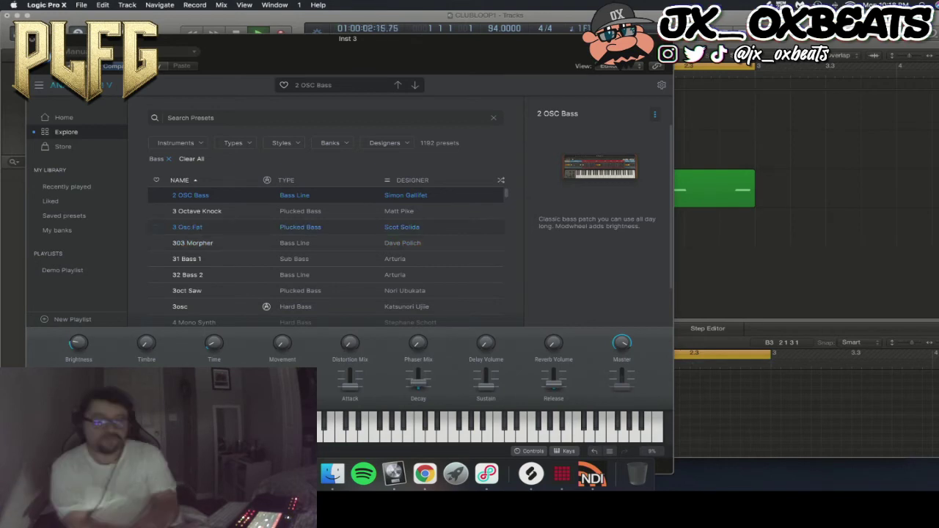
{"action": "key", "text": "space"}
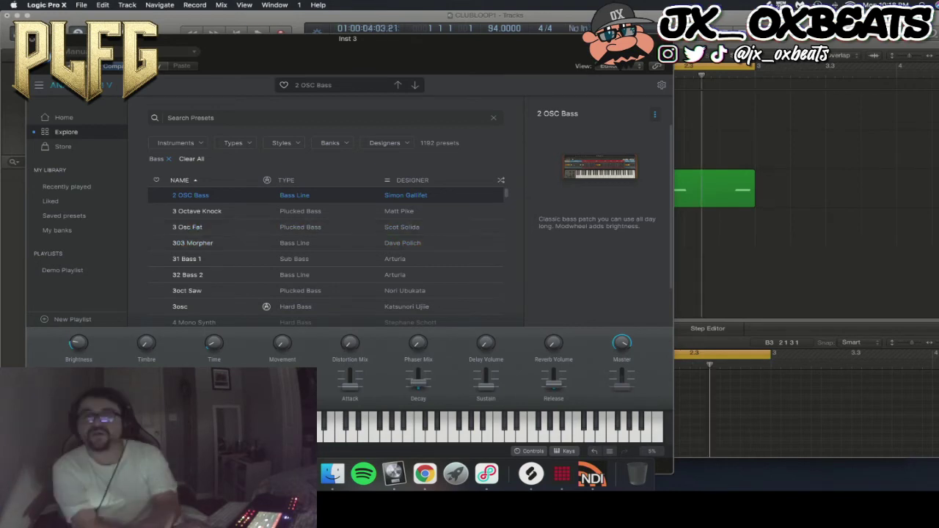
- Select the Inst 3 track for recording and close the Analog Lab V window
{"action": "left_click_drag", "start_coordinate": [440, 38], "coordinate": [90, 76]}
{"action": "left_click", "coordinate": [613, 189]}
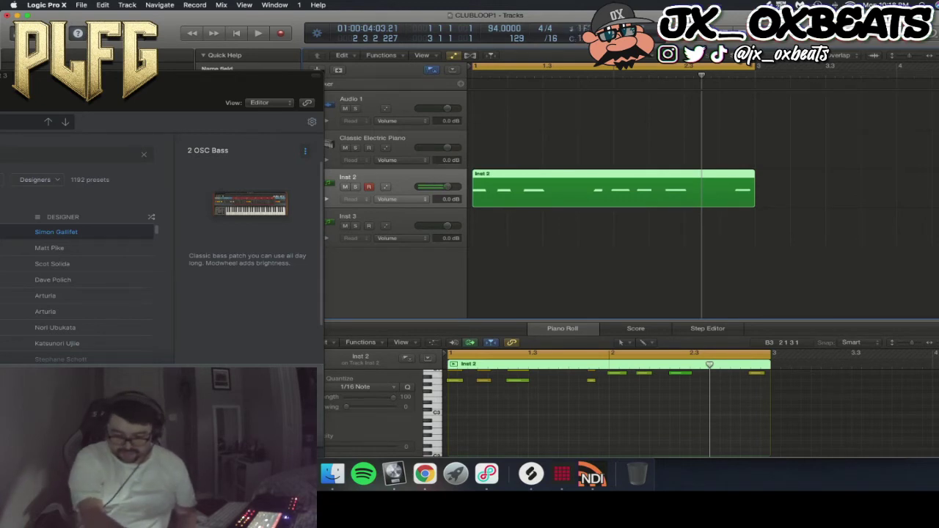
{"action": "scroll", "coordinate": [349, 216], "scroll_direction": "right", "scroll_amount": 1}
{"action": "left_click", "coordinate": [350, 240]}
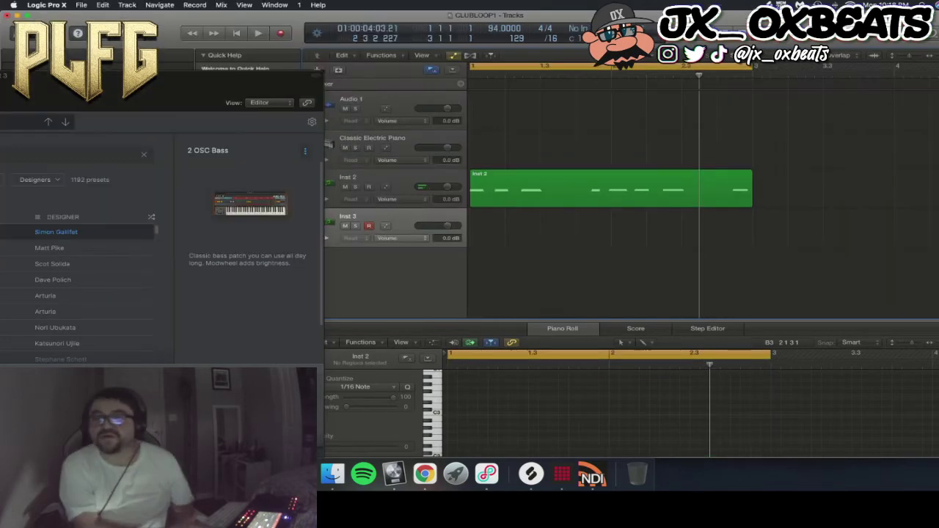
{"action": "left_click_drag", "start_coordinate": [191, 76], "coordinate": [642, 87]}
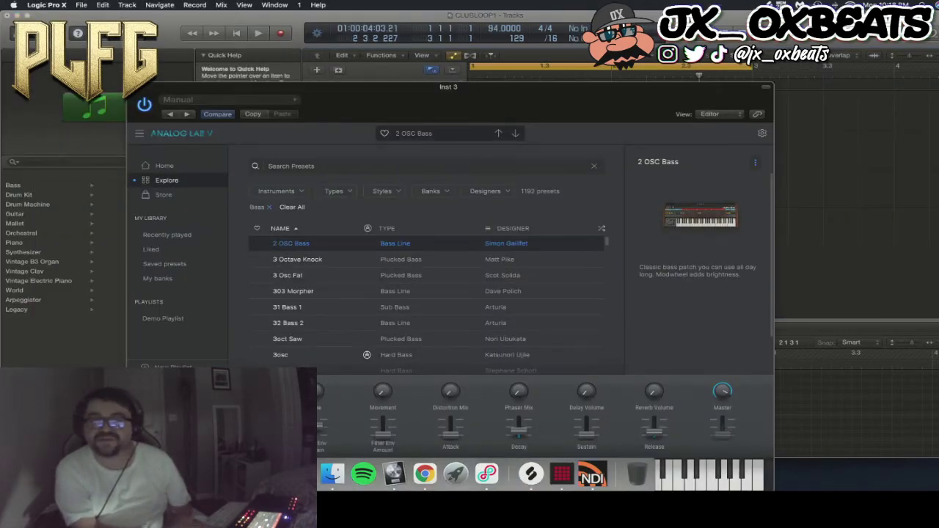
{"action": "left_click", "coordinate": [133, 86]}
{"action": "key", "text": "r"}
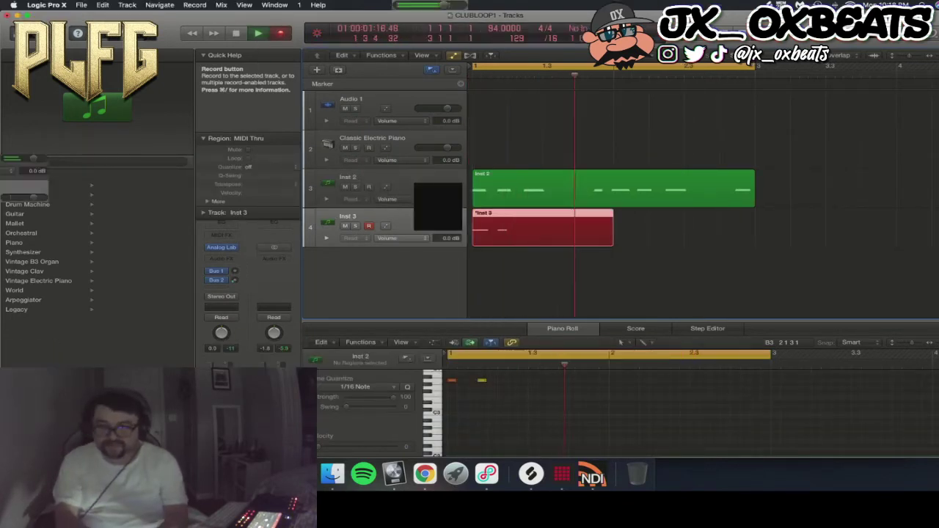
{"action": "key", "text": "space"}
{"action": "left_click_drag", "start_coordinate": [636, 289], "coordinate": [506, 233]}
{"action": "key", "text": "Delete"}
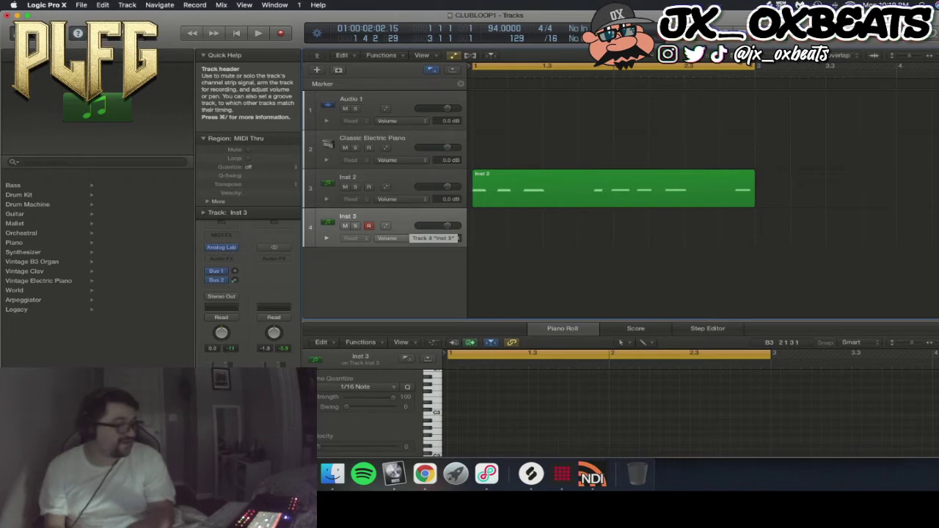
- Record a two-bar bass line on the Inst 3 track over the Inst 2 loop
{"action": "key", "text": "r"}
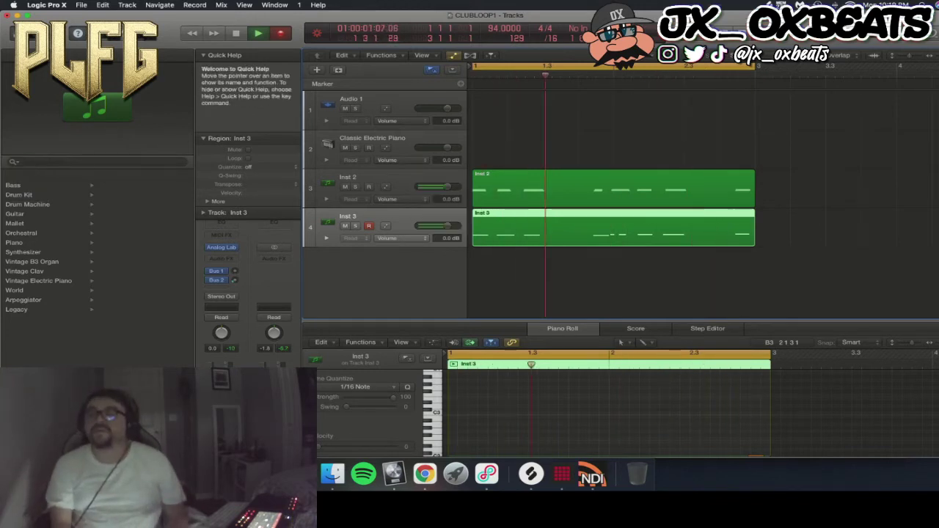
{"action": "key", "text": "space"}
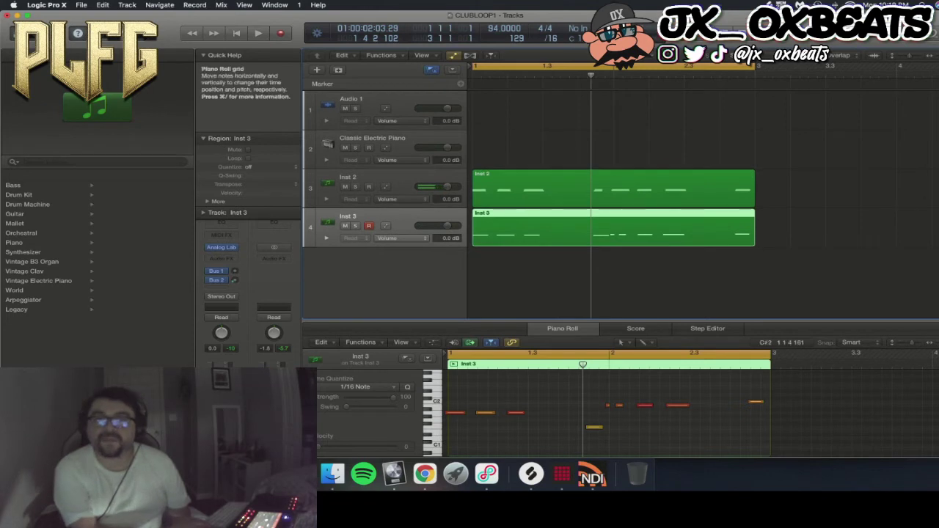
- Trim the start of the low F1 note before bar 2 in the Inst 3 region while the loop plays
{"action": "left_click", "coordinate": [455, 413]}
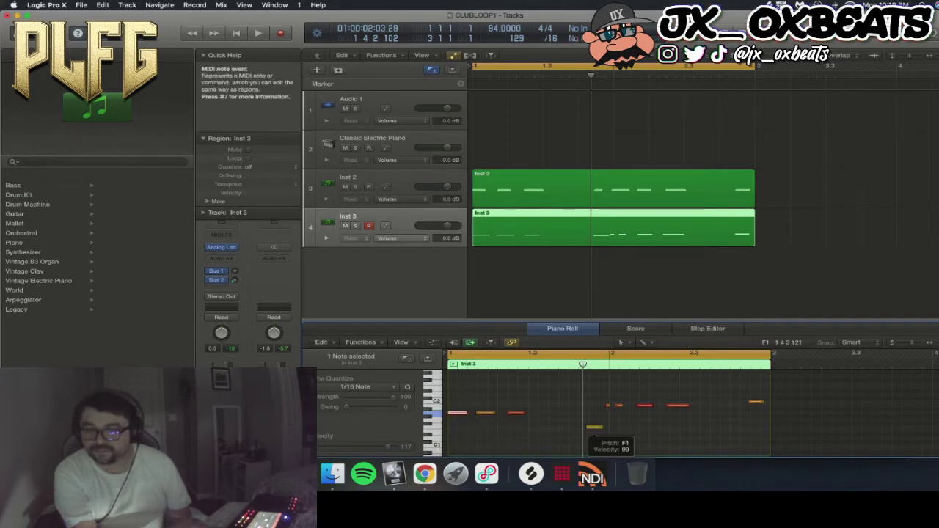
{"action": "left_click_drag", "start_coordinate": [595, 428], "coordinate": [592, 428]}
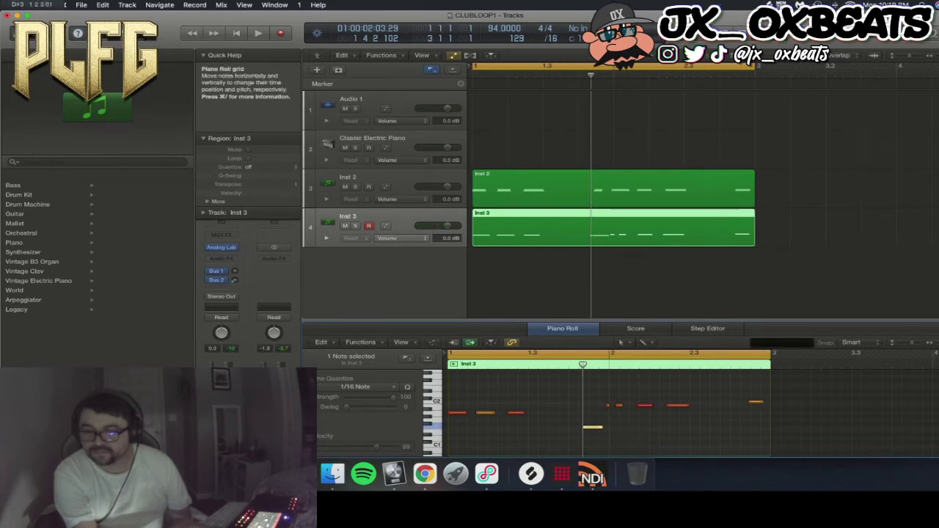
{"action": "key", "text": "space"}
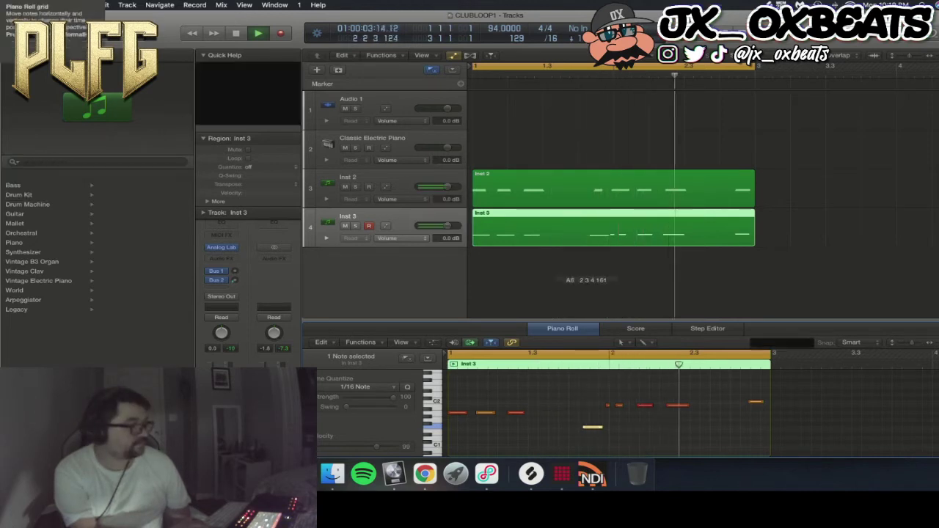
{"action": "key", "text": "super+Right"}
{"action": "key", "text": "super+Right"}
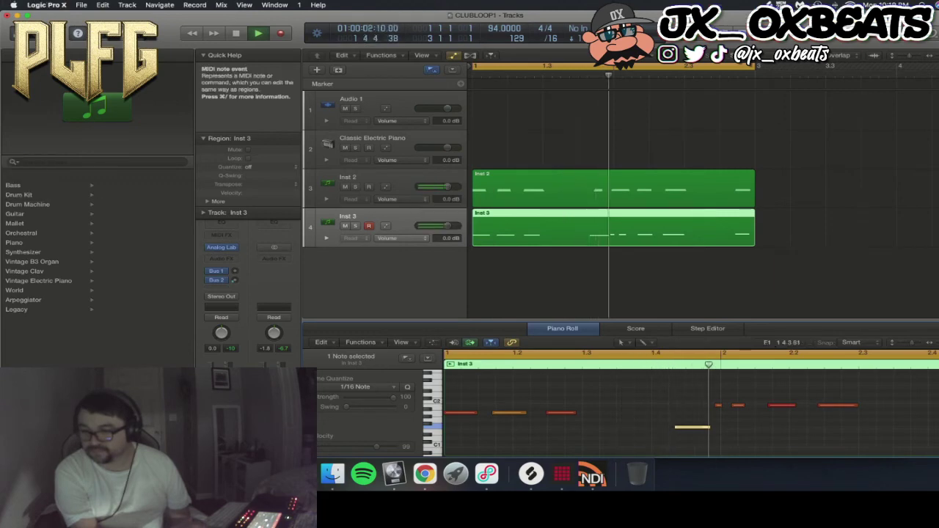
{"action": "left_click_drag", "start_coordinate": [677, 428], "coordinate": [687, 427]}
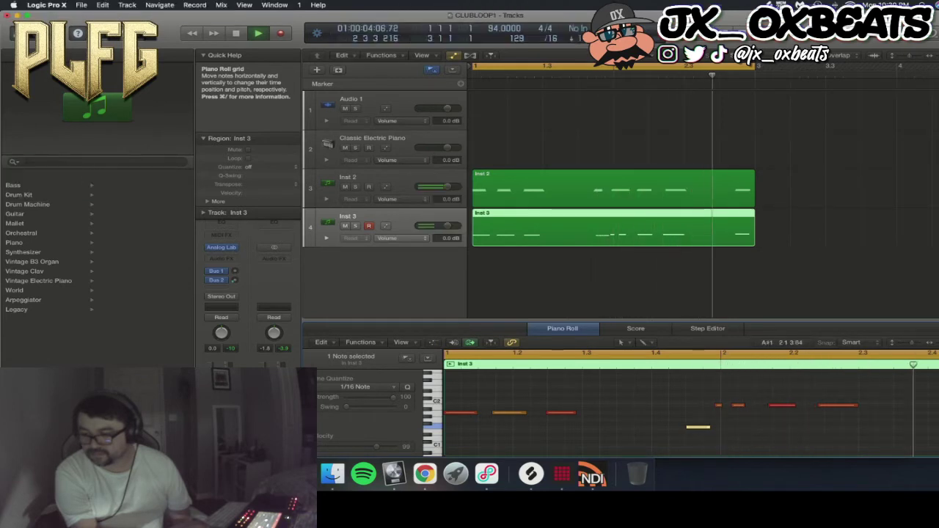
- Extend the F1 note's end toward bar 2, shift the three following notes slightly later, and replay from the beginning
{"action": "key", "text": "space"}
{"action": "left_click_drag", "start_coordinate": [779, 405], "coordinate": [716, 428]}
{"action": "key", "text": "Return"}
{"action": "key", "text": "space"}
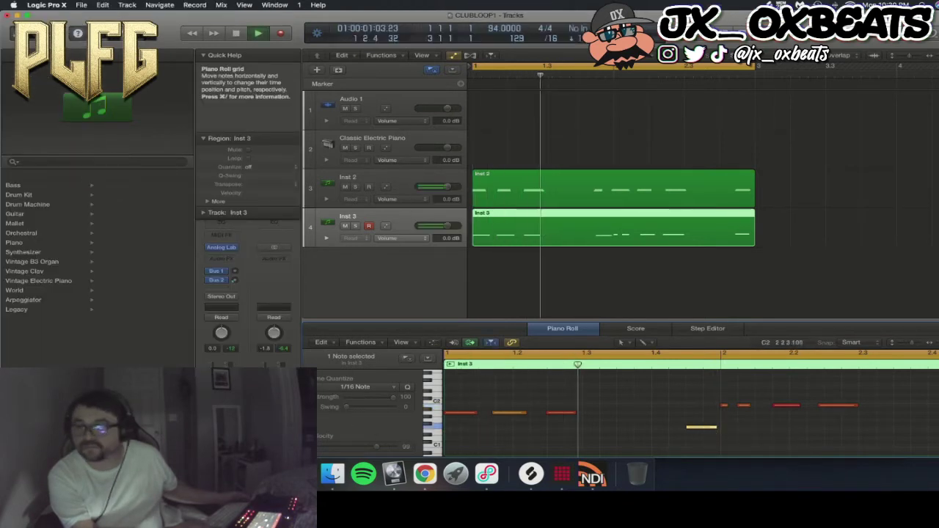
- Shift the later bar 2 notes of the Inst 3 region slightly later and raise the low F1 note's velocity to 127
{"action": "left_click", "coordinate": [837, 405]}
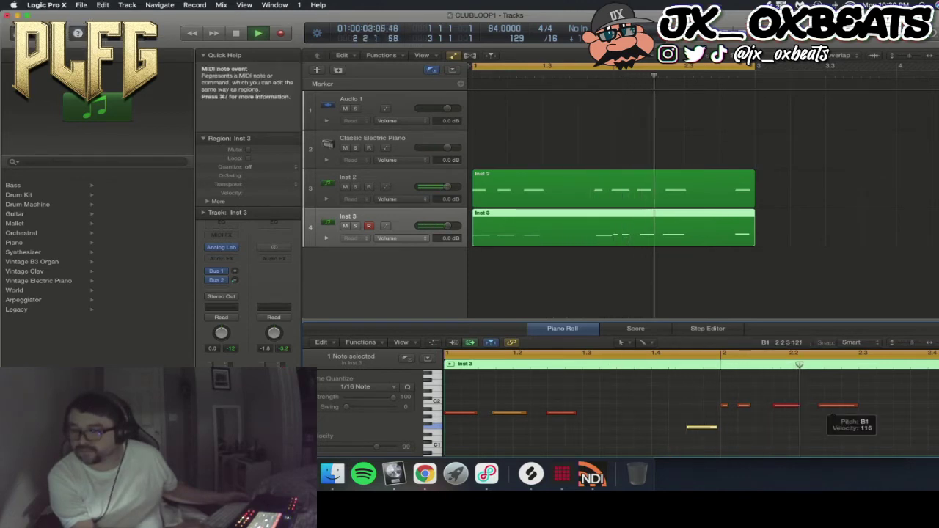
{"action": "left_click_drag", "start_coordinate": [835, 406], "coordinate": [864, 406]}
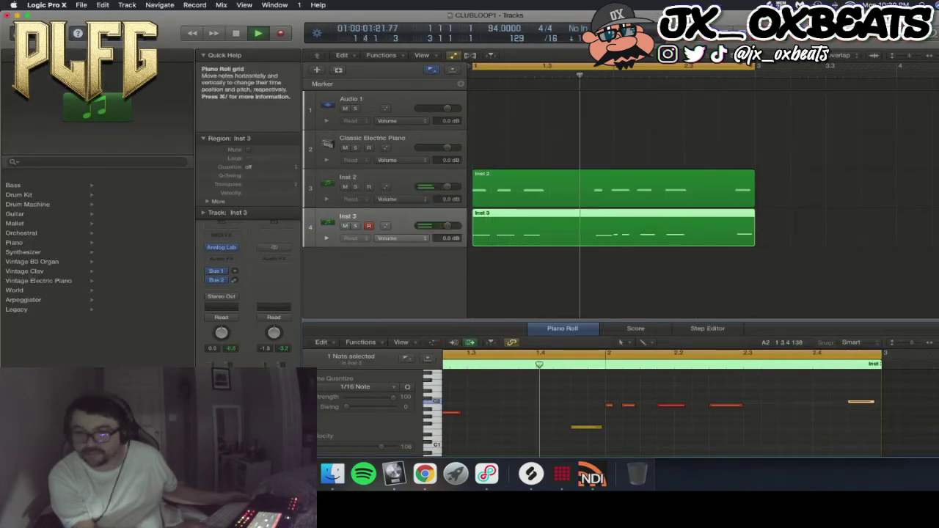
{"action": "key", "text": "space"}
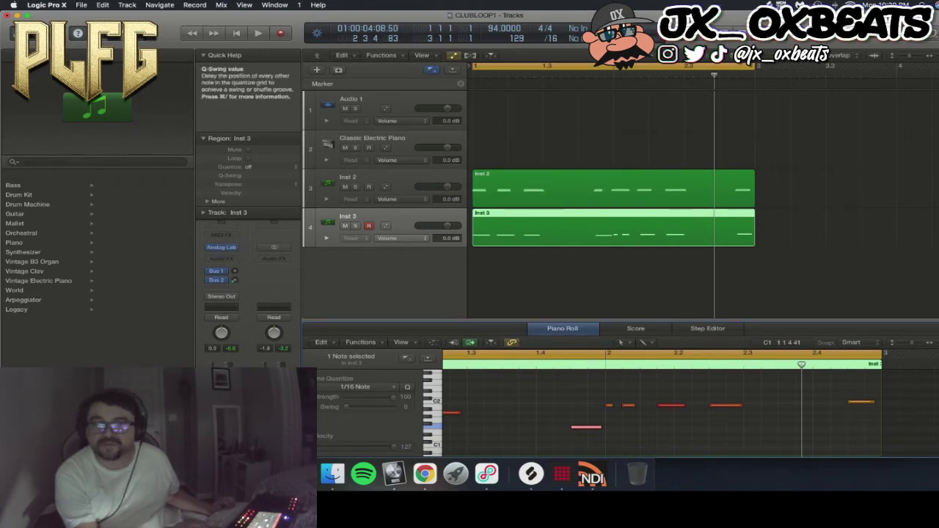
- Add a Channel EQ to the Inst 3 track and turn on its analyzer while the loop plays
{"action": "left_click", "coordinate": [204, 139]}
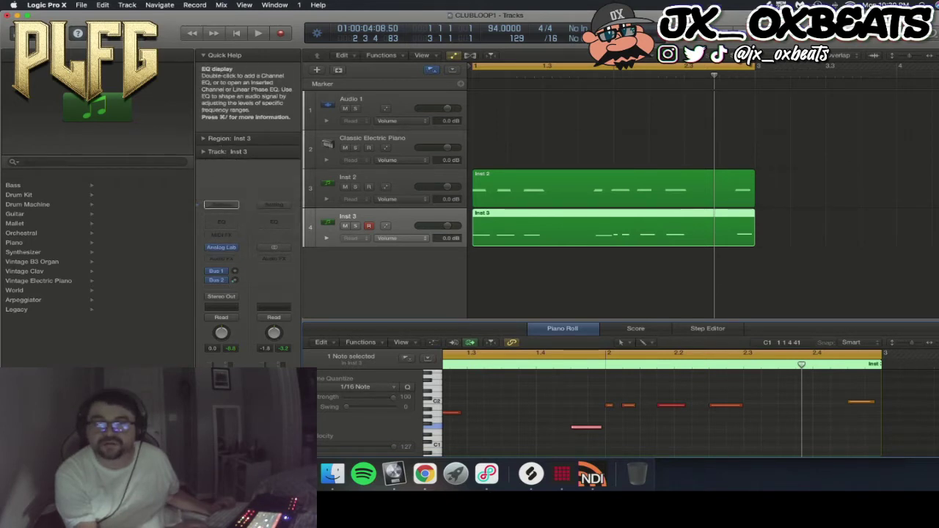
{"action": "double_click", "coordinate": [221, 205]}
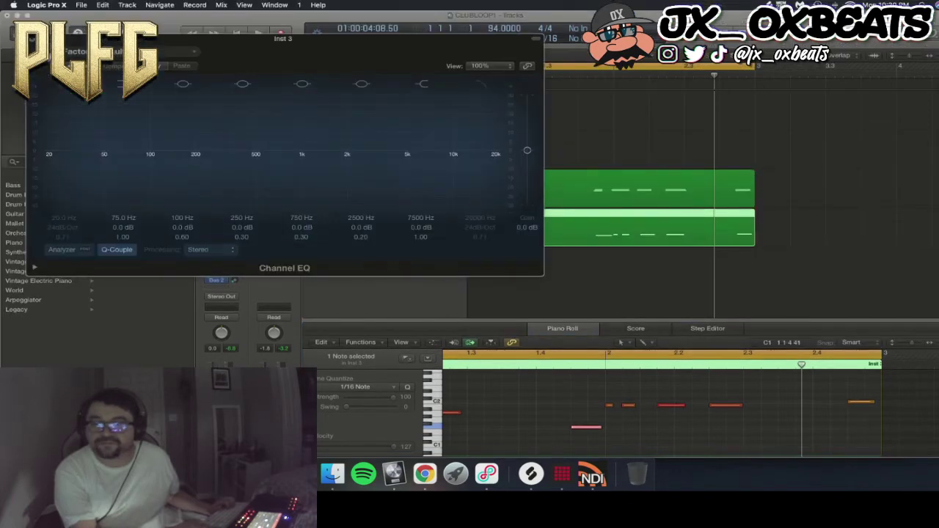
{"action": "key", "text": "space"}
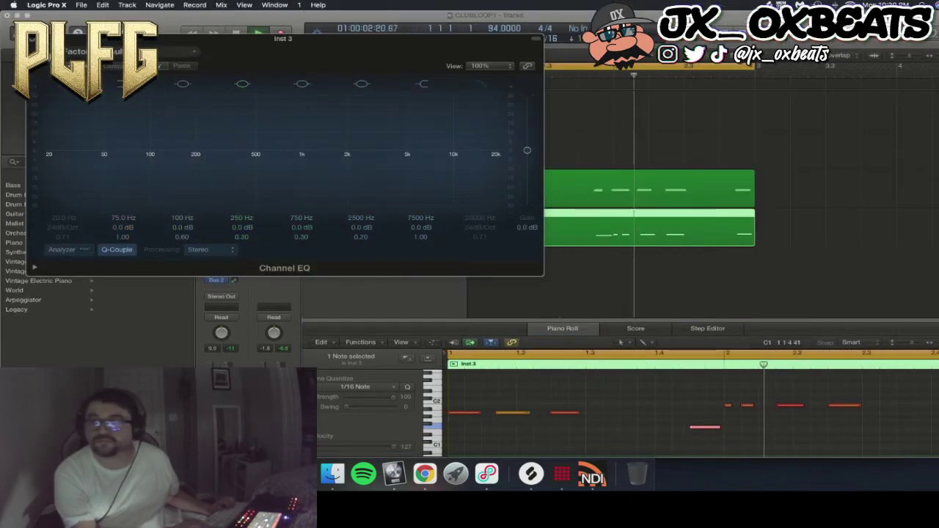
{"action": "left_click", "coordinate": [63, 251]}
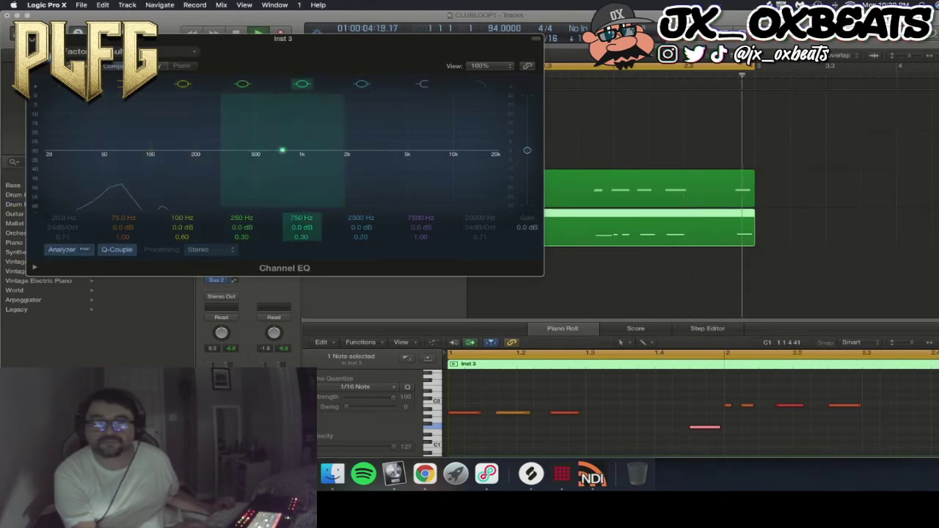
- Set the EQ gains to +1.5 dB at 75 Hz, +2.5 at 100 Hz, +0.5 at 250 Hz, +1.0 at 2500 Hz and -1.5 at 7500 Hz
{"action": "left_click_drag", "start_coordinate": [150, 154], "coordinate": [150, 147]}
{"action": "left_click_drag", "start_coordinate": [242, 228], "coordinate": [242, 225]}
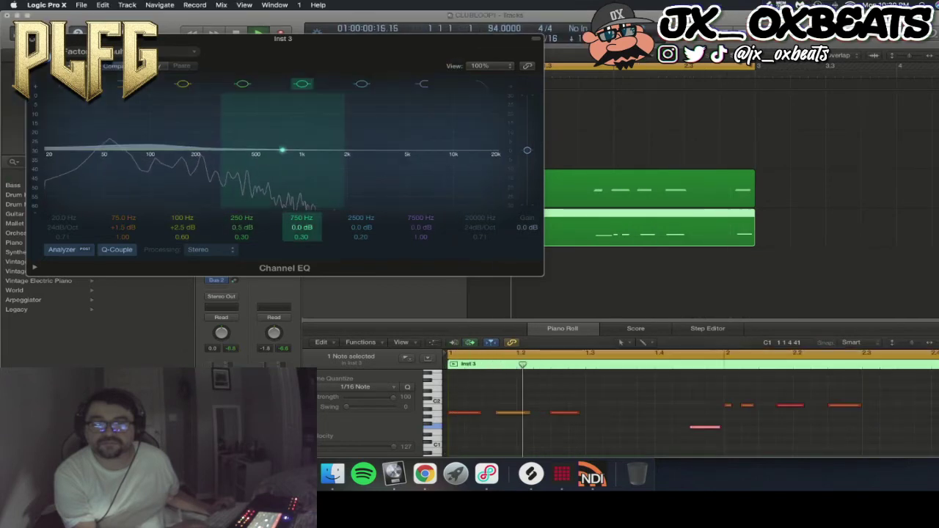
{"action": "left_click_drag", "start_coordinate": [361, 228], "coordinate": [361, 223]}
{"action": "left_click_drag", "start_coordinate": [421, 227], "coordinate": [421, 231]}
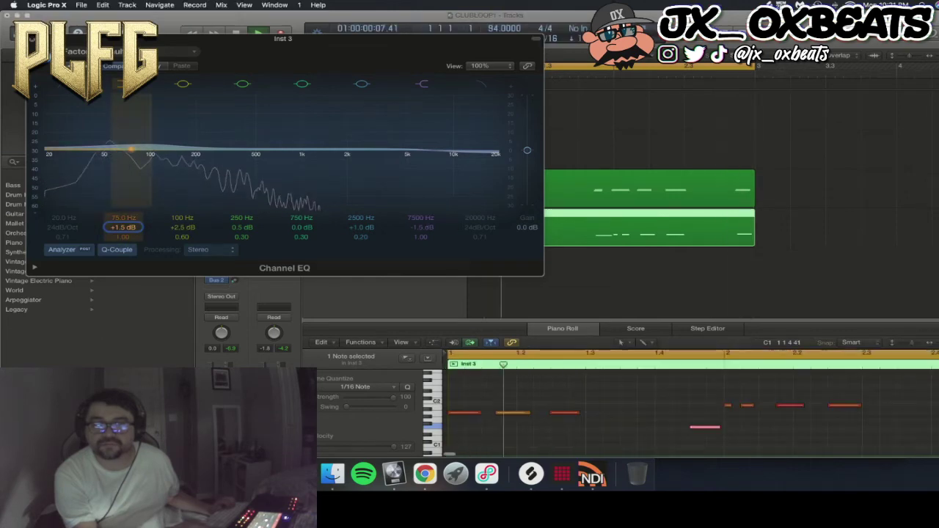
{"action": "left_click", "coordinate": [33, 39]}
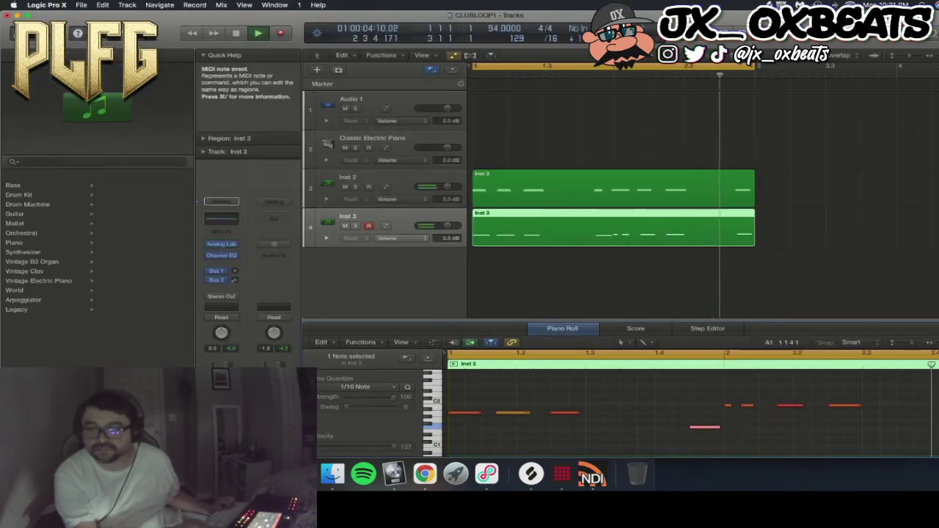
- Trim the start of the second bass note in the Inst 3 region and raise its velocity to 125
{"action": "left_click", "coordinate": [514, 413]}
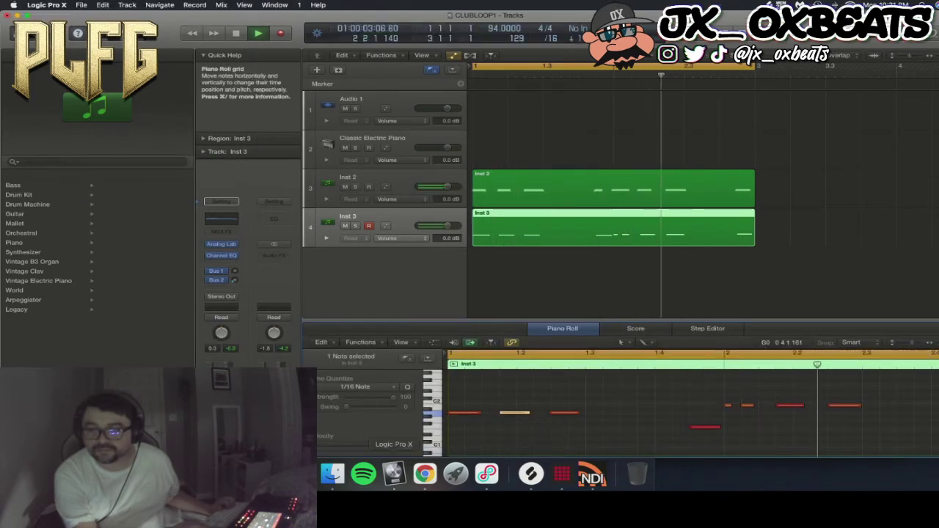
{"action": "left_click_drag", "start_coordinate": [381, 446], "coordinate": [393, 447]}
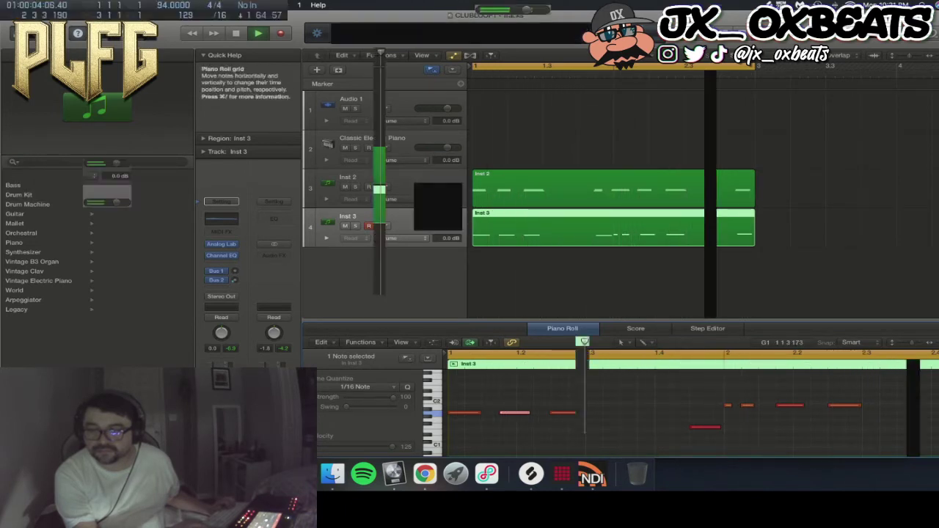
{"action": "key", "text": "space"}
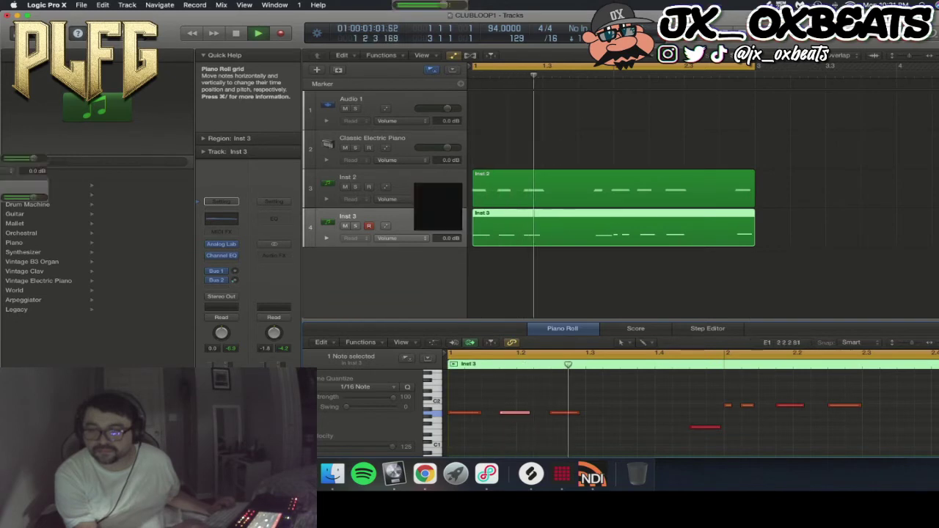
- Copy the two-bar Inst 2 and Inst 3 regions and paste them three times in succession from bar 3 to bar 9
{"action": "left_click_drag", "start_coordinate": [833, 276], "coordinate": [562, 162]}
{"action": "left_click", "coordinate": [756, 76]}
{"action": "key", "text": "super+v"}
{"action": "key", "text": "super+v"}
{"action": "key", "text": "super+v"}
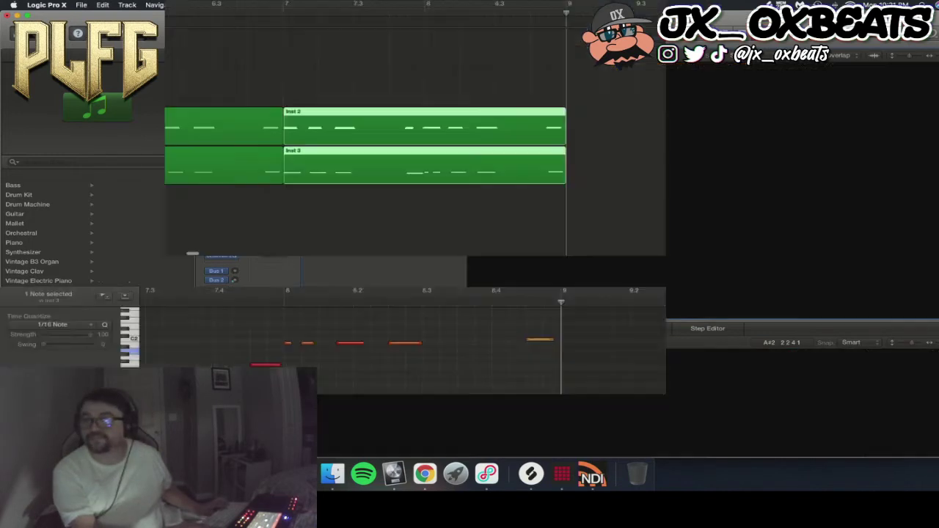
{"action": "left_click_drag", "start_coordinate": [933, 56], "coordinate": [934, 56]}
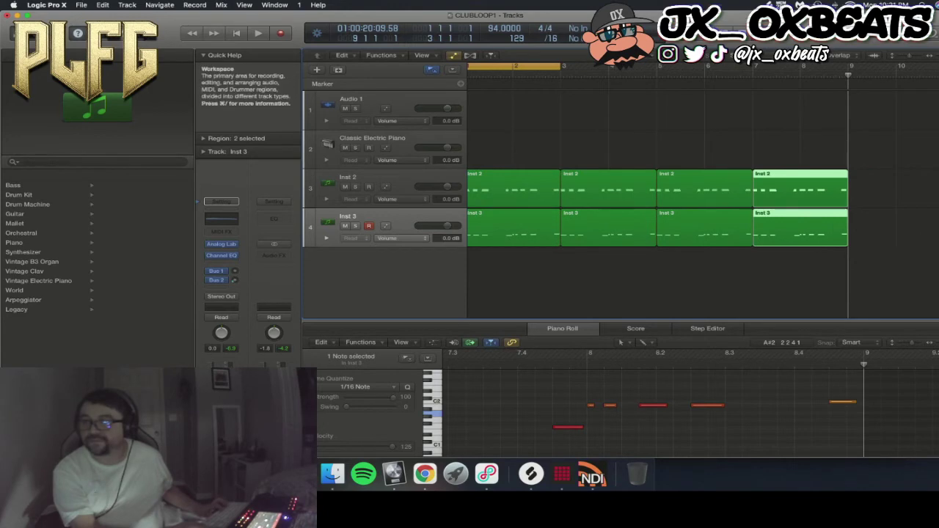
- Delete the Inst 3 regions in bars 1 to 4 and play the arrangement with the cycle area extended to bar 9
{"action": "left_click_drag", "start_coordinate": [623, 268], "coordinate": [514, 229]}
{"action": "key", "text": "BackSpace"}
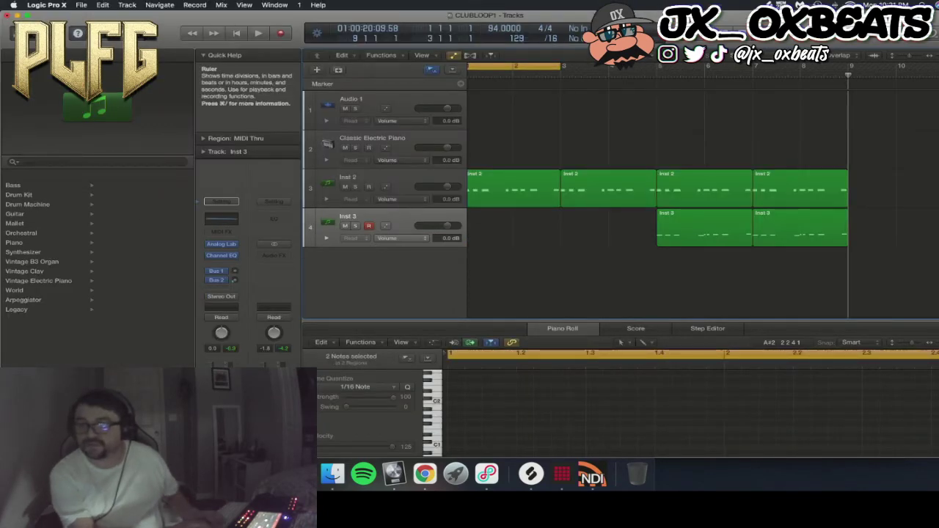
{"action": "key", "text": "super+BackSpace"}
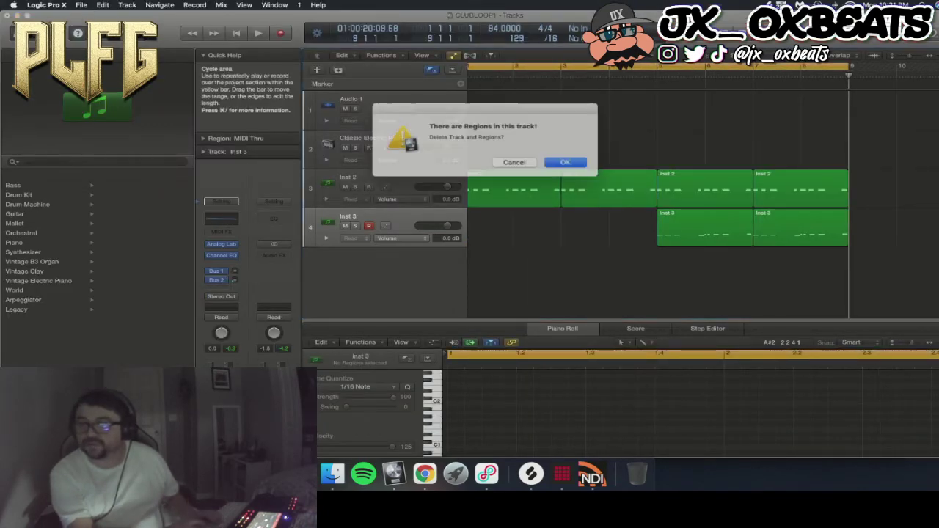
{"action": "left_click", "coordinate": [513, 162]}
{"action": "left_click", "coordinate": [237, 34]}
{"action": "left_click", "coordinate": [258, 33]}
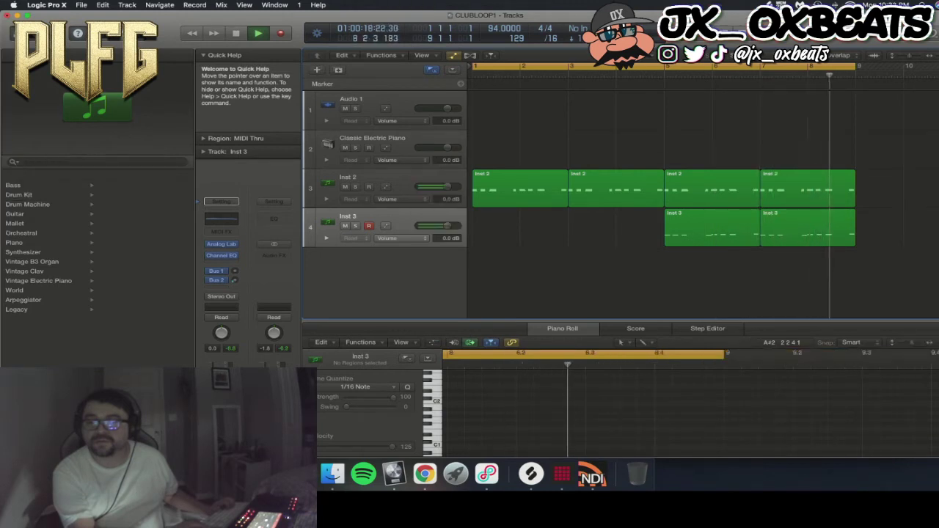
{"action": "key", "text": "space"}
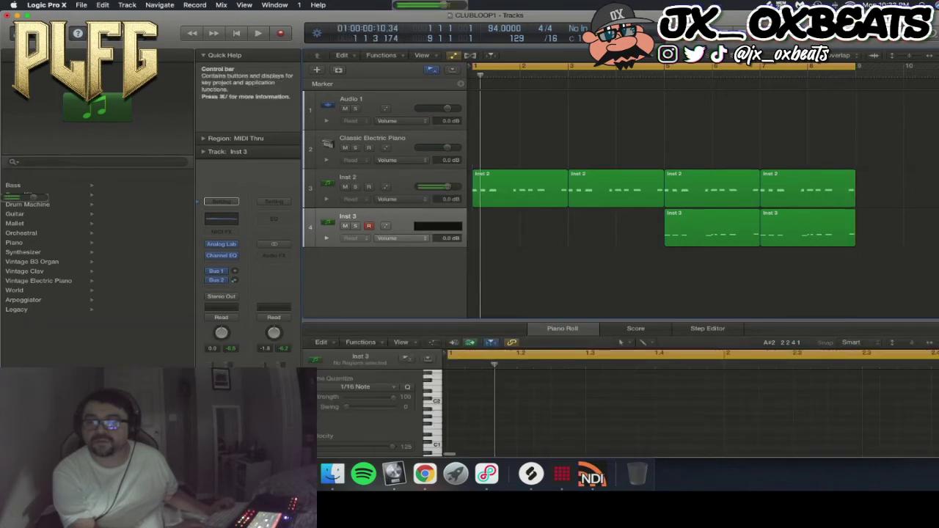
- Copy the Inst 2 and Inst 3 regions of bars 5 to 8 and paste them at bar 9
{"action": "left_click_drag", "start_coordinate": [904, 141], "coordinate": [664, 286]}
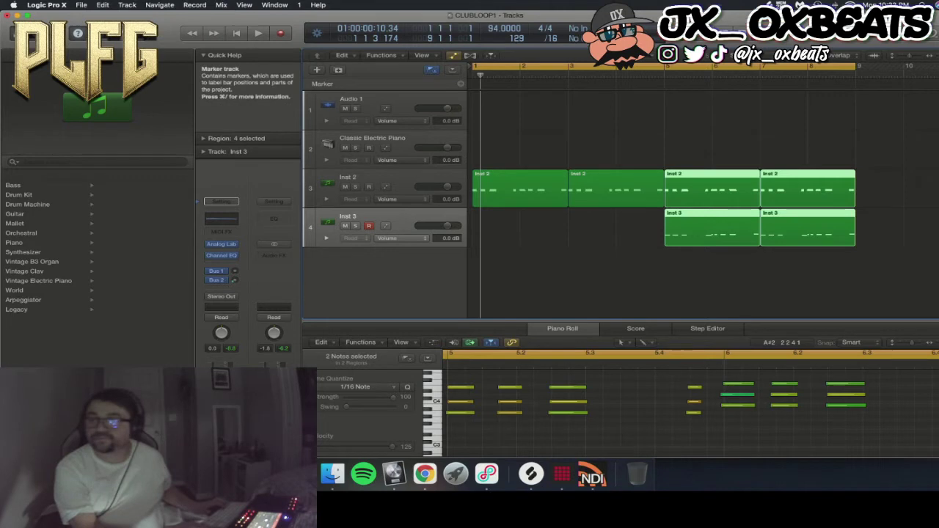
{"action": "left_click", "coordinate": [859, 76]}
{"action": "left_click_drag", "start_coordinate": [859, 76], "coordinate": [856, 75]}
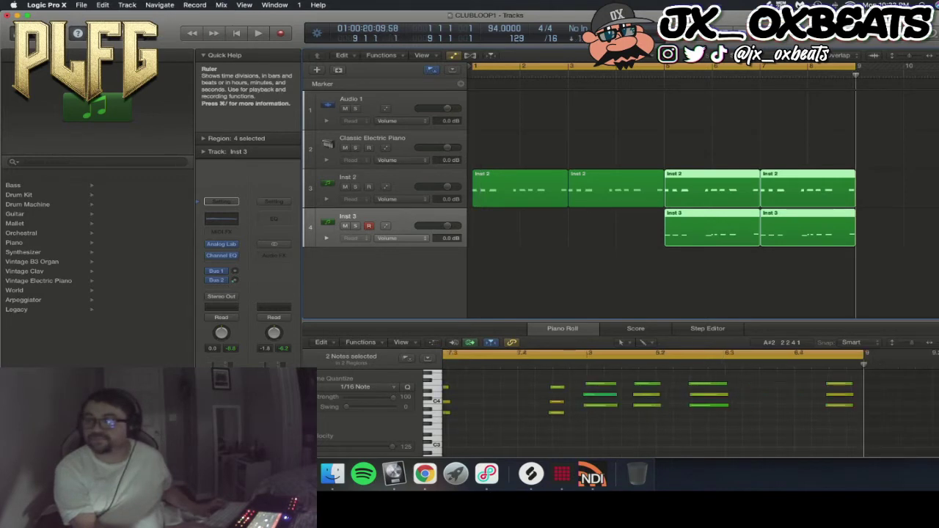
{"action": "key", "text": "super+v"}
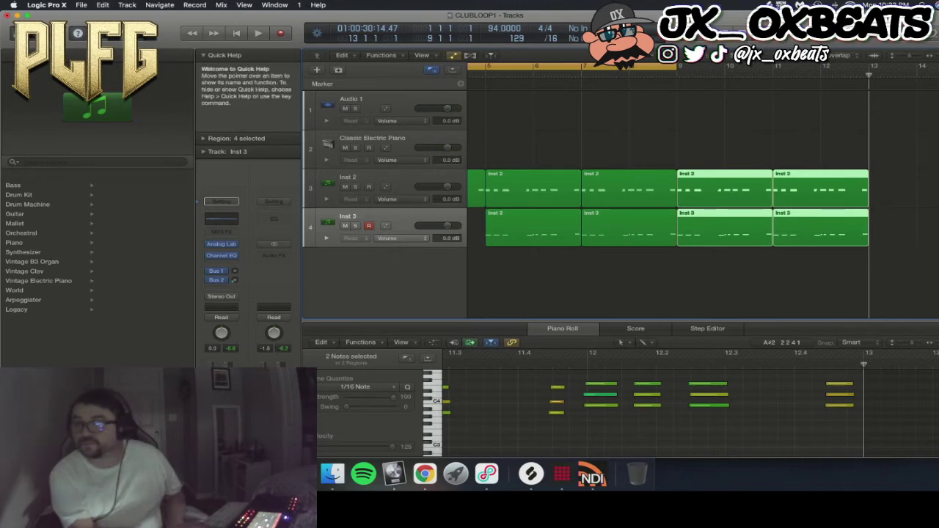
- Create a new software instrument track and load Arturia's Analog Lab V as its instrument
{"action": "key", "text": "alt+super+s"}
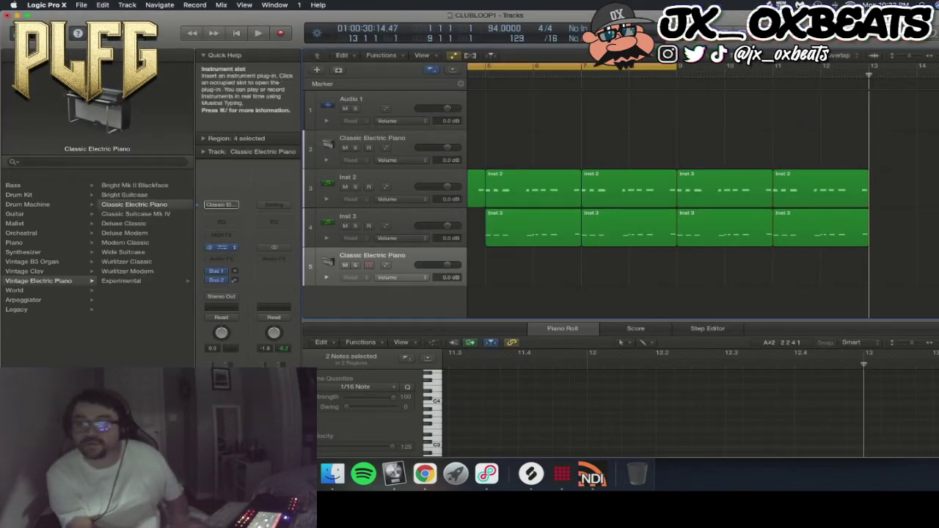
{"action": "left_click", "coordinate": [220, 246]}
{"action": "mouse_move", "coordinate": [249, 411]}
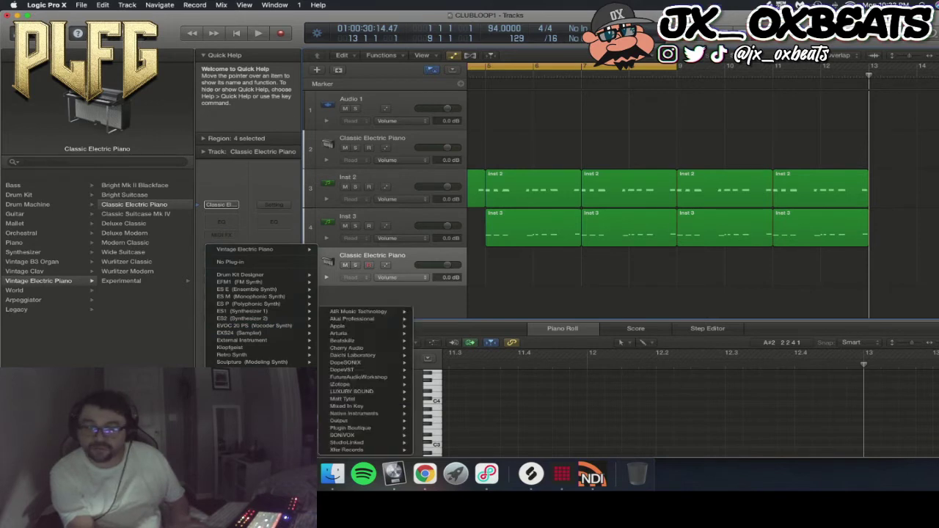
{"action": "mouse_move", "coordinate": [360, 333]}
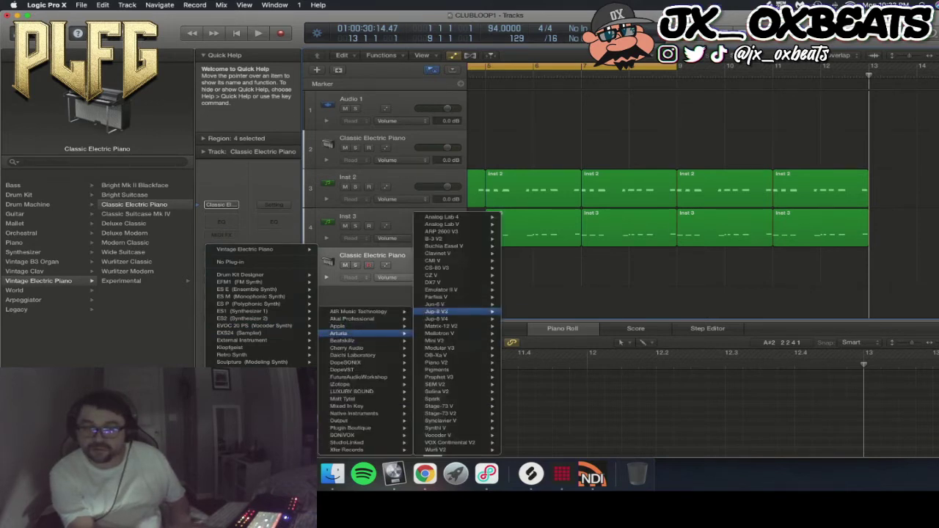
{"action": "mouse_move", "coordinate": [444, 224]}
{"action": "left_click", "coordinate": [521, 224]}
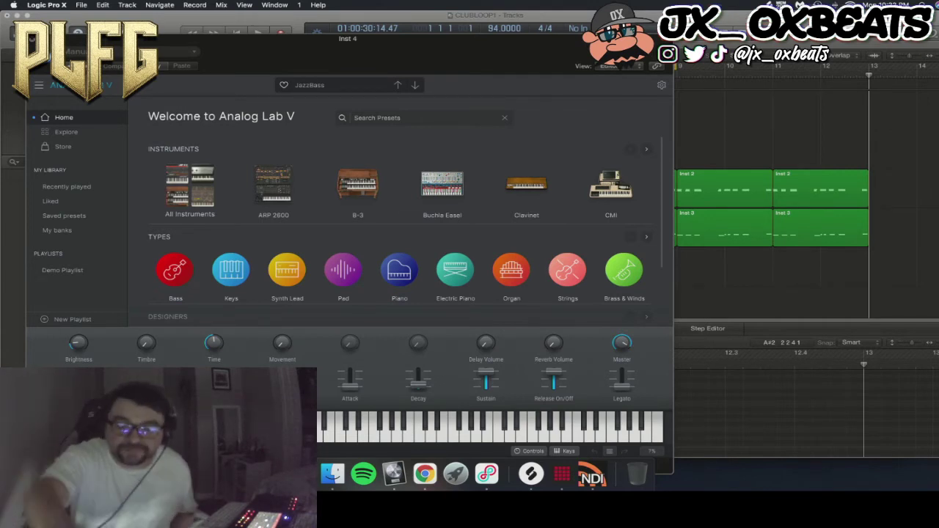
- Filter the Analog Lab V presets to the Organ type and try out the 14 Organ 1 sound
{"action": "scroll", "coordinate": [400, 235], "scroll_direction": "down", "scroll_amount": 1}
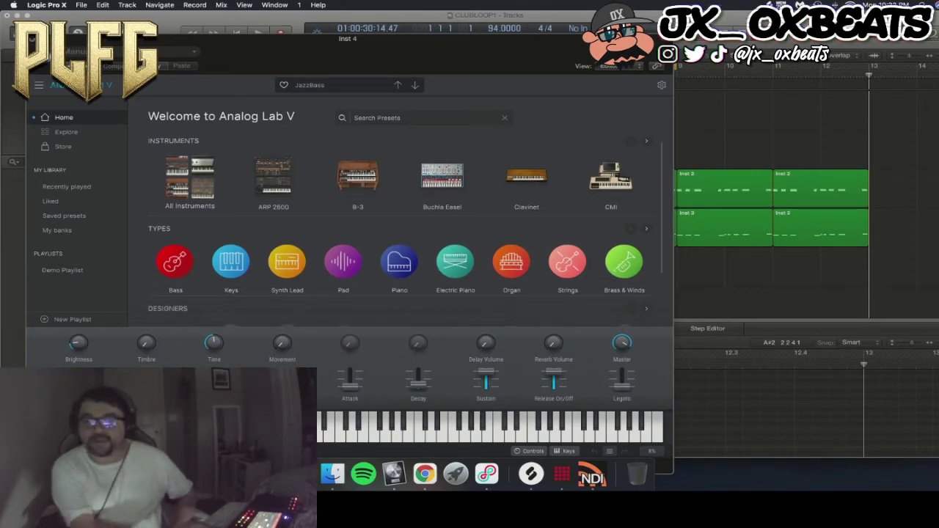
{"action": "left_click", "coordinate": [511, 262]}
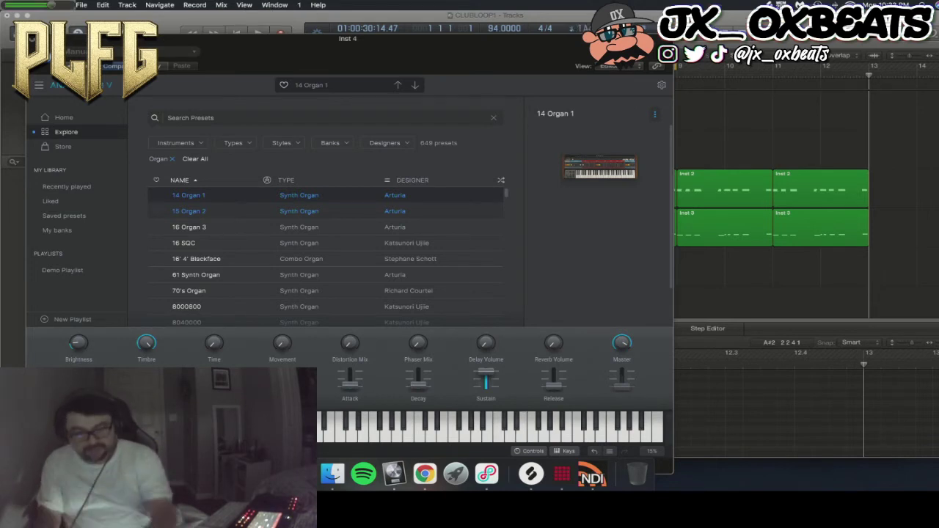
{"action": "key", "text": "space"}
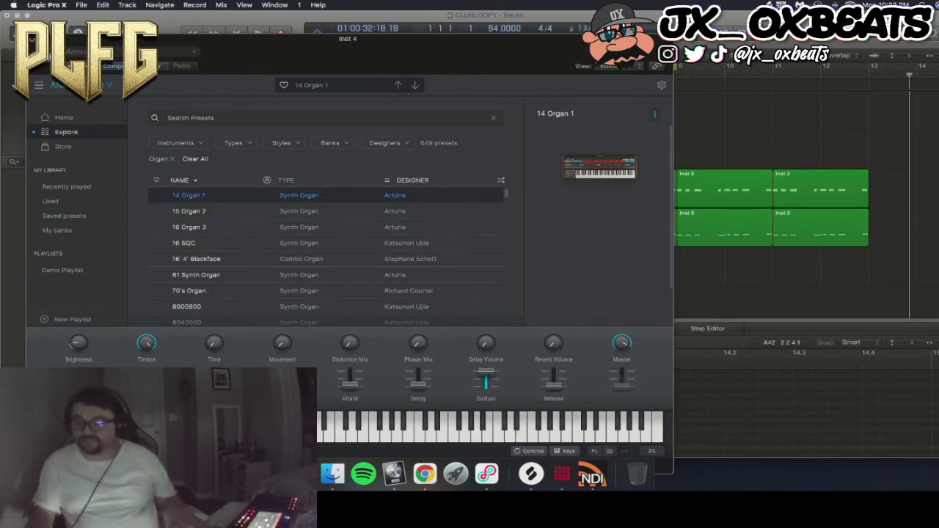
- Set the cycle range to bars 9 to 13 with the plug-in window moved aside, and play from bar 7 to rehearse
{"action": "left_click_drag", "start_coordinate": [869, 66], "coordinate": [583, 66]}
{"action": "left_click_drag", "start_coordinate": [547, 39], "coordinate": [294, 131]}
{"action": "left_click_drag", "start_coordinate": [583, 66], "coordinate": [677, 125]}
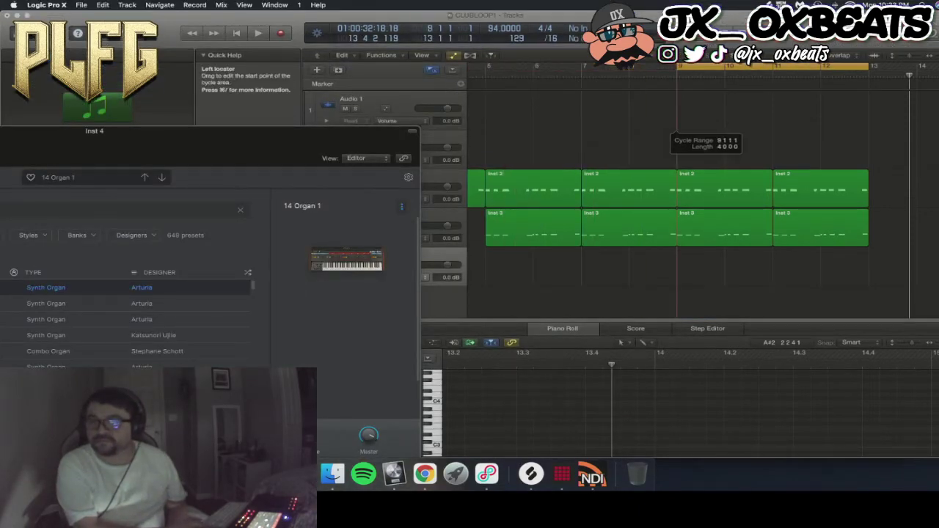
{"action": "left_click", "coordinate": [236, 33]}
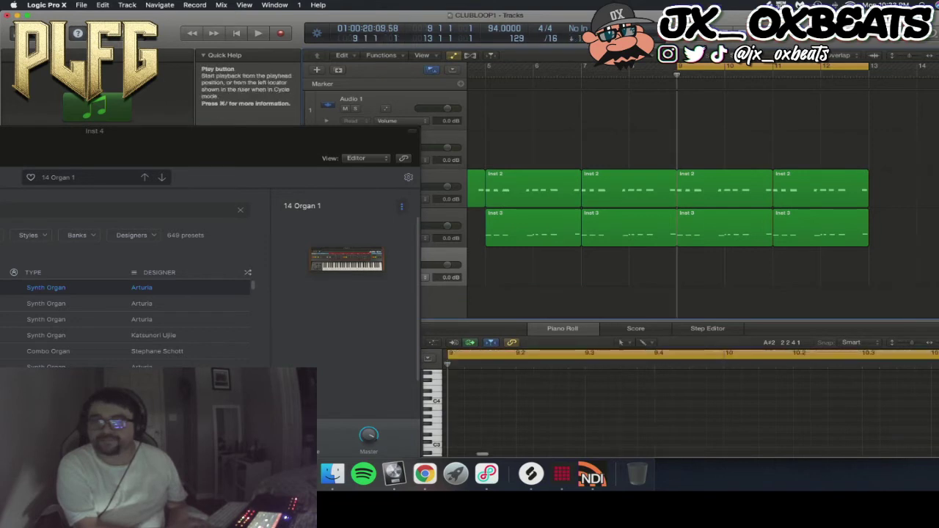
{"action": "left_click", "coordinate": [583, 74]}
{"action": "key", "text": "space"}
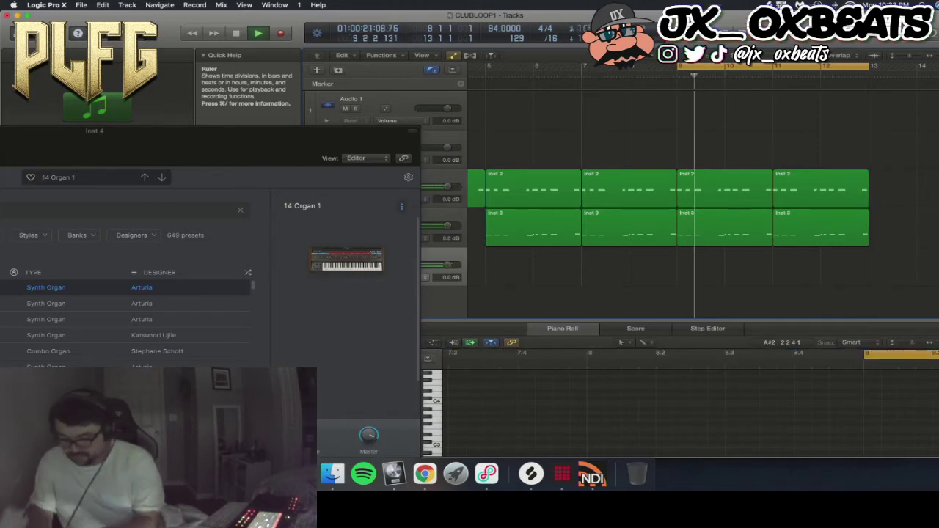
- Record an organ part with rising runs and held chords on the Inst 4 track from bar 8 to bar 13
{"action": "key", "text": "space"}
{"action": "key", "text": "Return"}
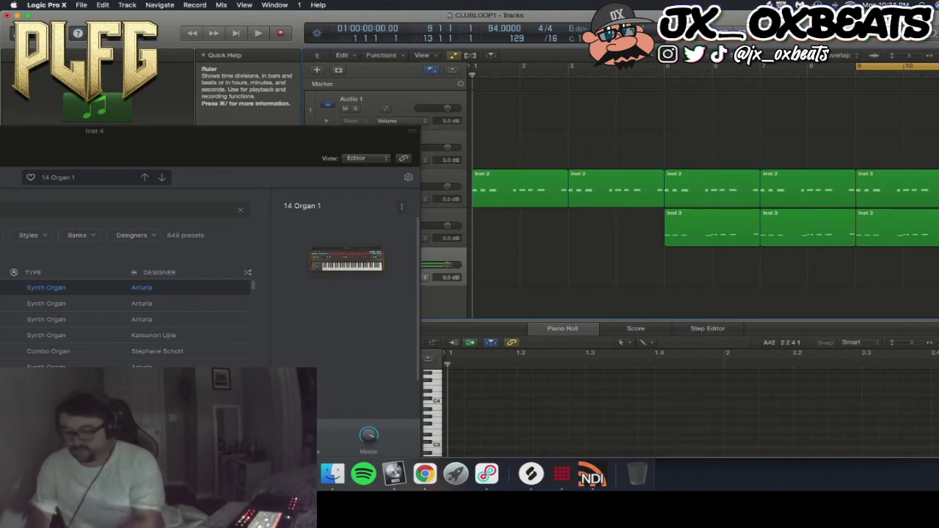
{"action": "key", "text": "space"}
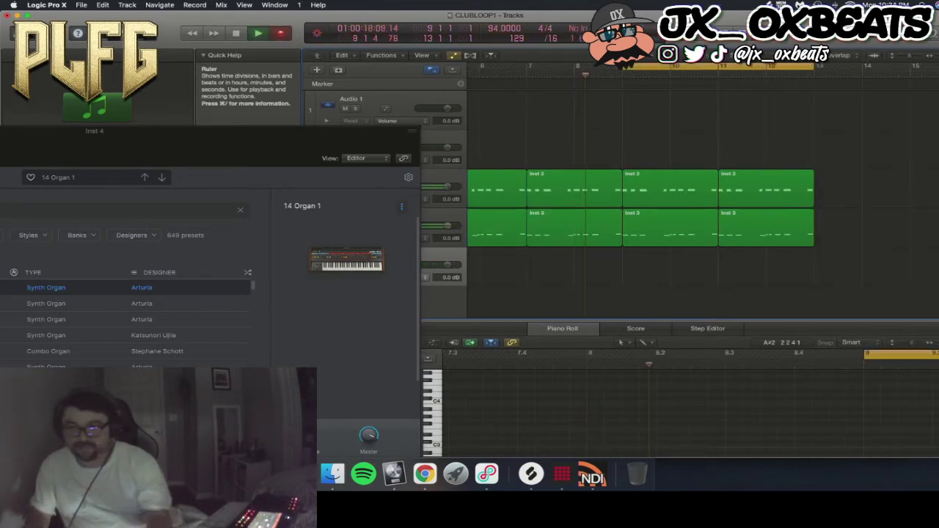
{"action": "key", "text": "r"}
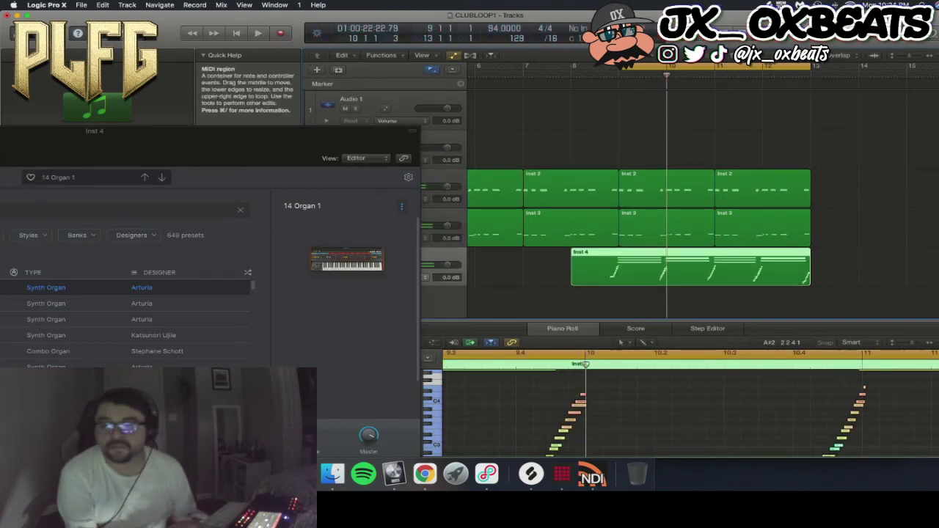
- Play the arrangement from bar 1 and create a new software instrument track below Inst 4
{"action": "left_click_drag", "start_coordinate": [573, 281], "coordinate": [572, 280]}
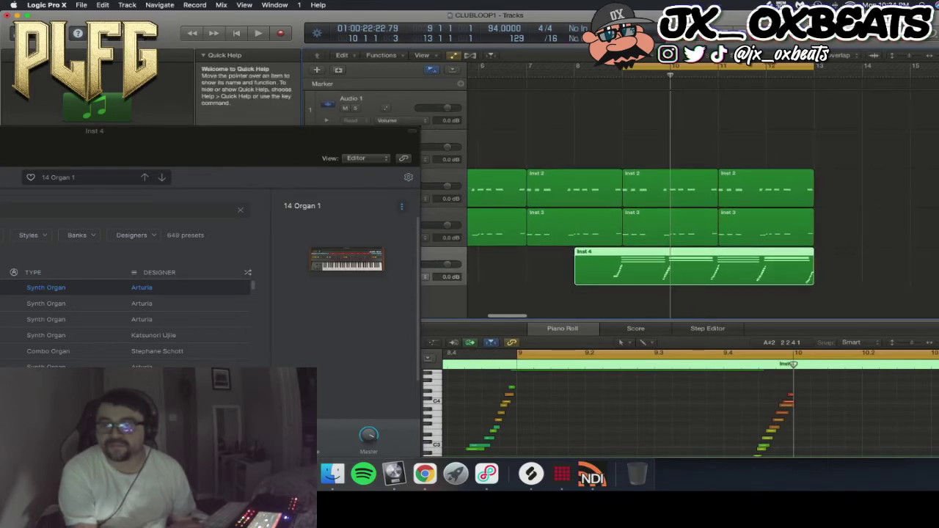
{"action": "scroll", "coordinate": [661, 74], "scroll_direction": "left", "scroll_amount": 10}
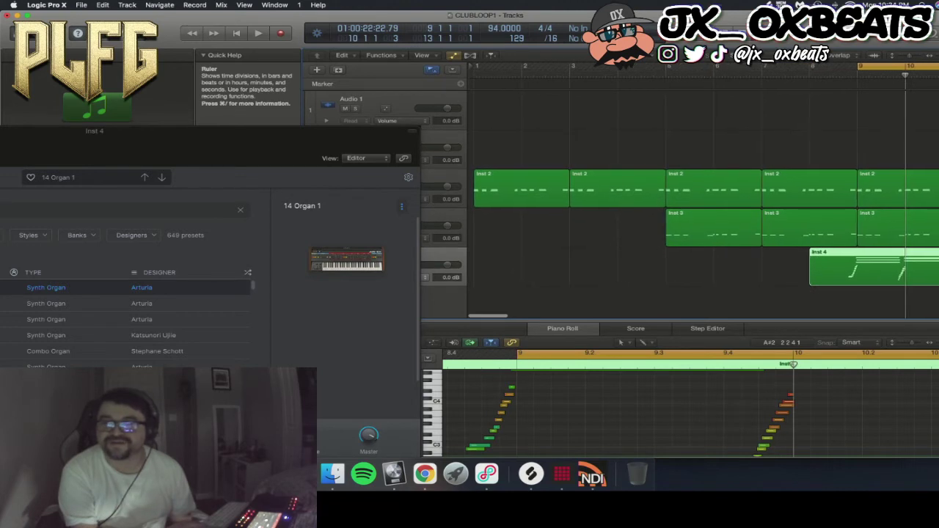
{"action": "key", "text": "Return"}
{"action": "key", "text": "space"}
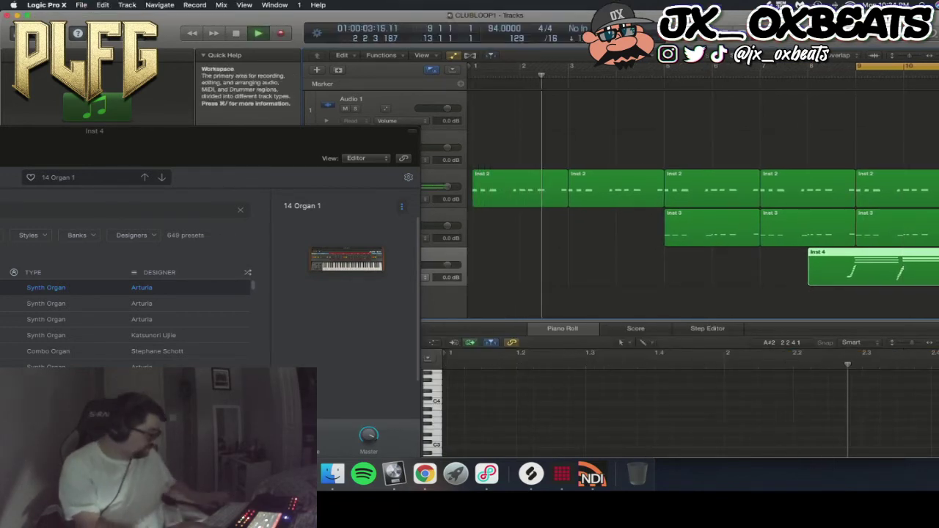
{"action": "key", "text": "alt+super+s"}
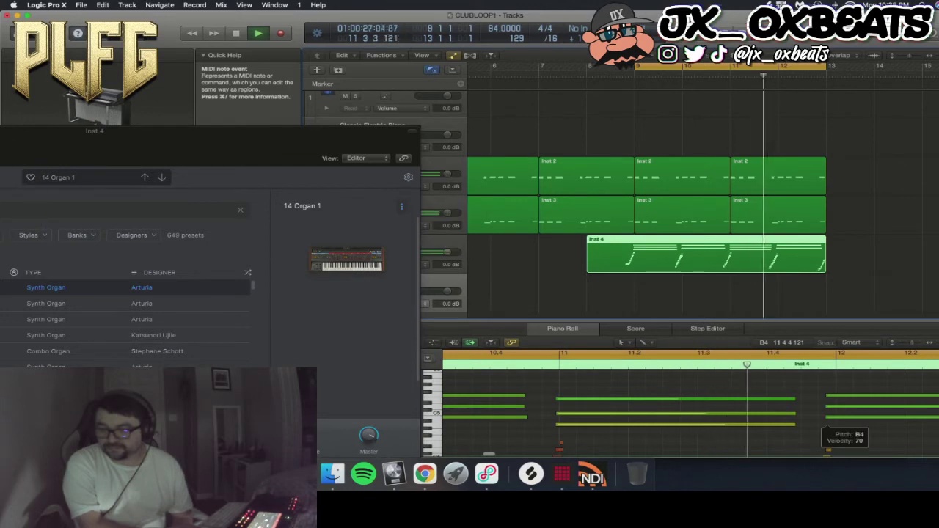
- Line up the starts of the three held organ chord notes exactly on bar 12 in the Inst 4 region
{"action": "left_click_drag", "start_coordinate": [828, 418], "coordinate": [837, 417]}
{"action": "scroll", "coordinate": [833, 413], "scroll_direction": "left", "scroll_amount": 1}
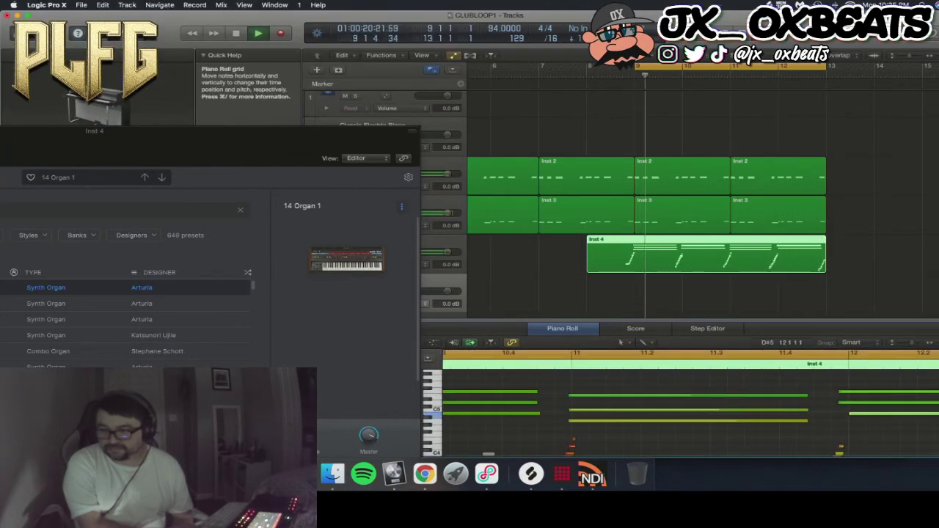
{"action": "left_click_drag", "start_coordinate": [841, 403], "coordinate": [851, 392]}
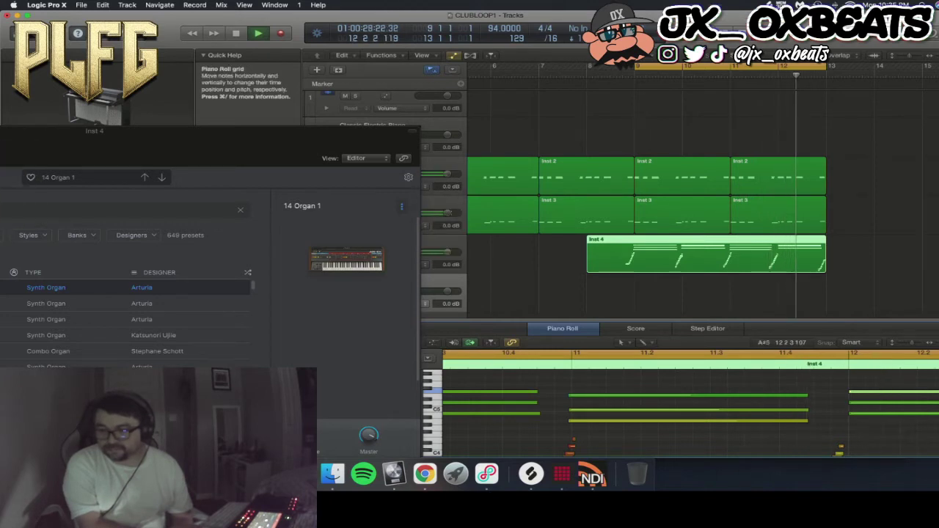
- Select all notes of the rising organ run leading into bar 12 and nudge them slightly later
{"action": "key", "text": "super+Right"}
{"action": "key", "text": "super+Right"}
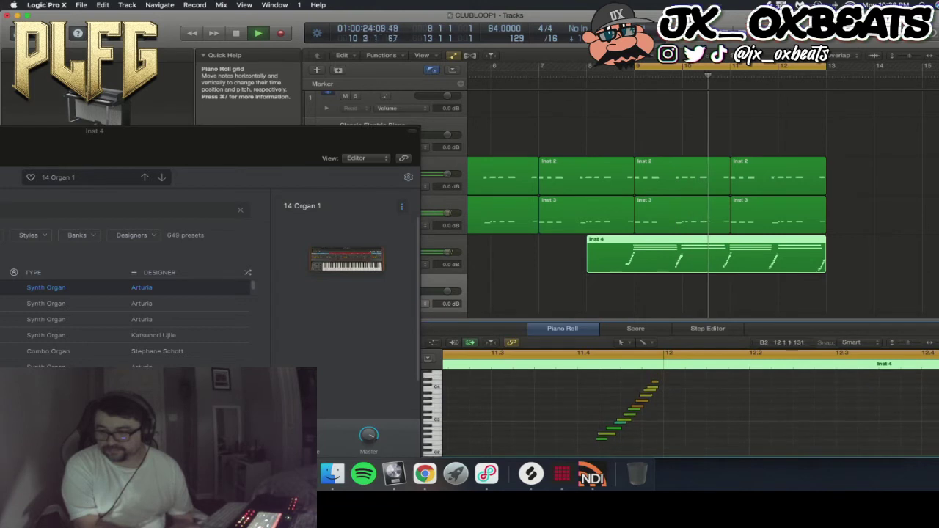
{"action": "left_click_drag", "start_coordinate": [632, 391], "coordinate": [626, 379]}
{"action": "right_click", "coordinate": [625, 380]}
{"action": "left_click", "coordinate": [597, 379]}
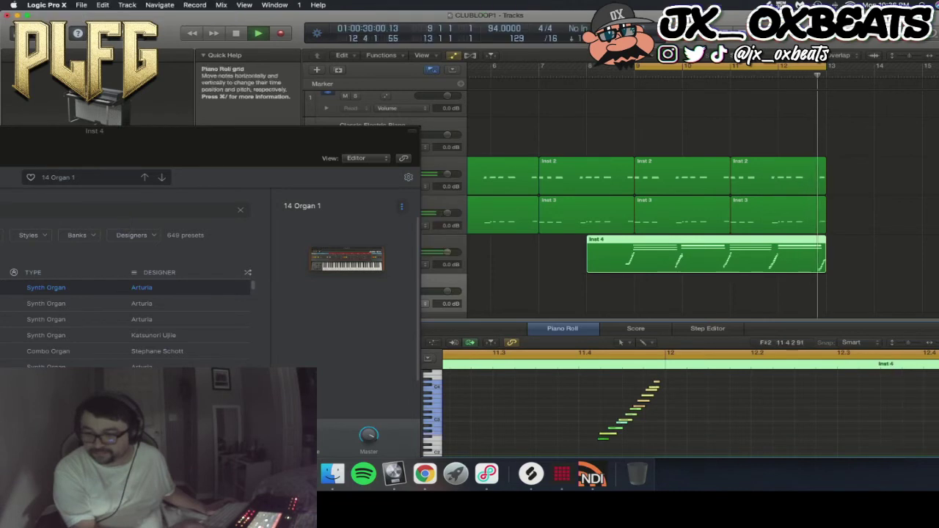
{"action": "left_click_drag", "start_coordinate": [604, 439], "coordinate": [608, 439]}
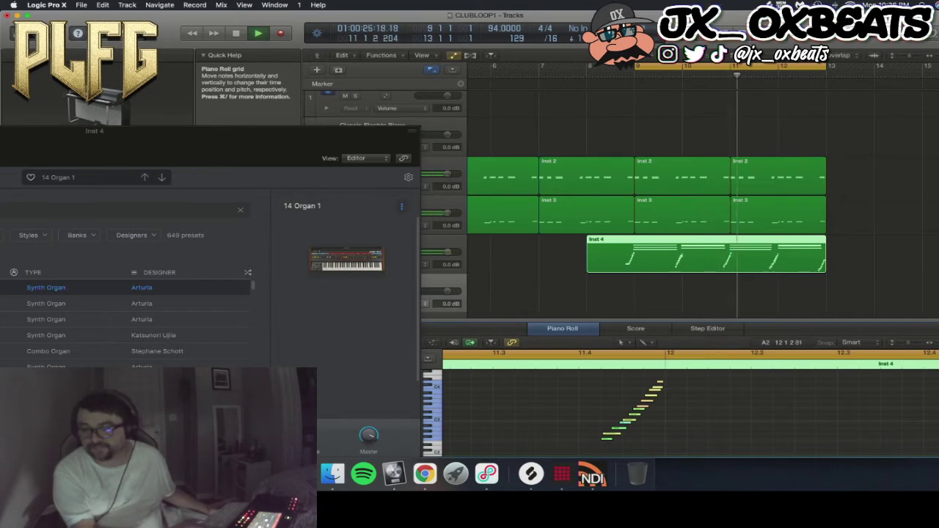
- Stop playback and create another software instrument track
{"action": "scroll", "coordinate": [695, 428], "scroll_direction": "up", "scroll_amount": 10}
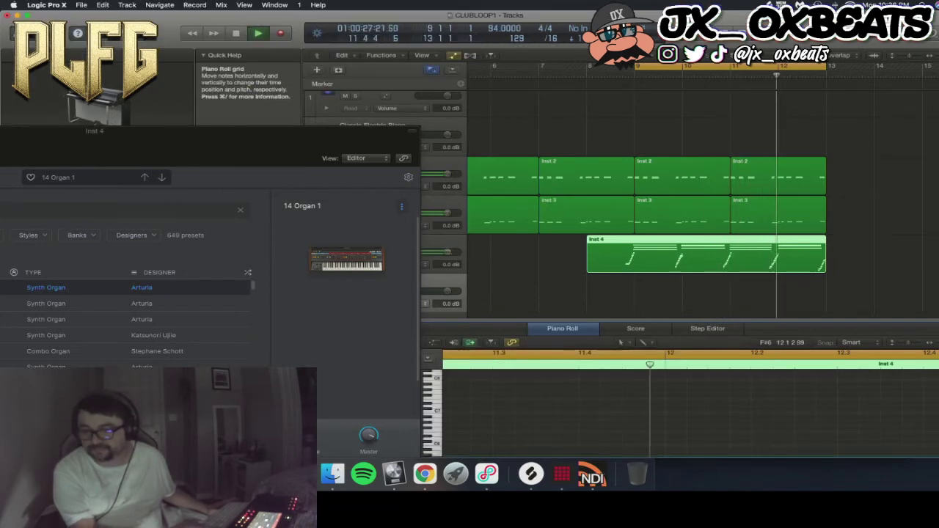
{"action": "right_click", "coordinate": [697, 360]}
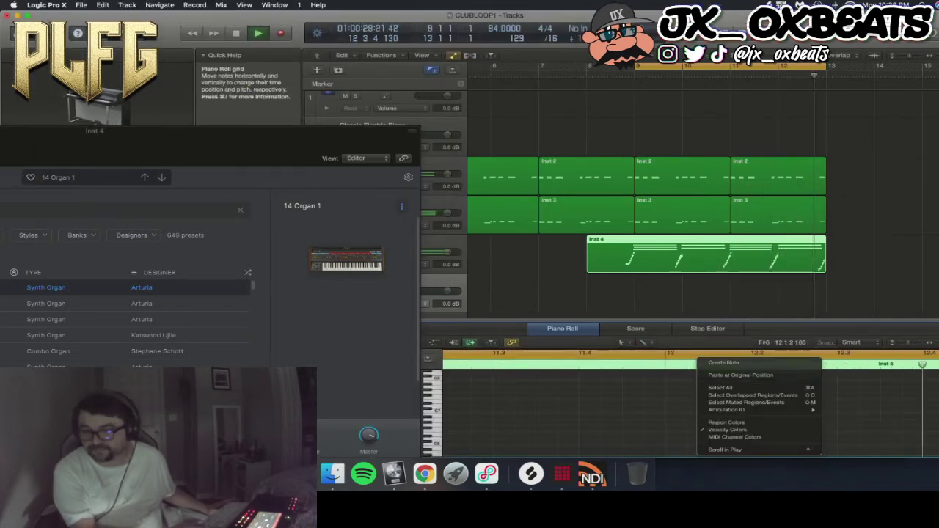
{"action": "key", "text": "Escape"}
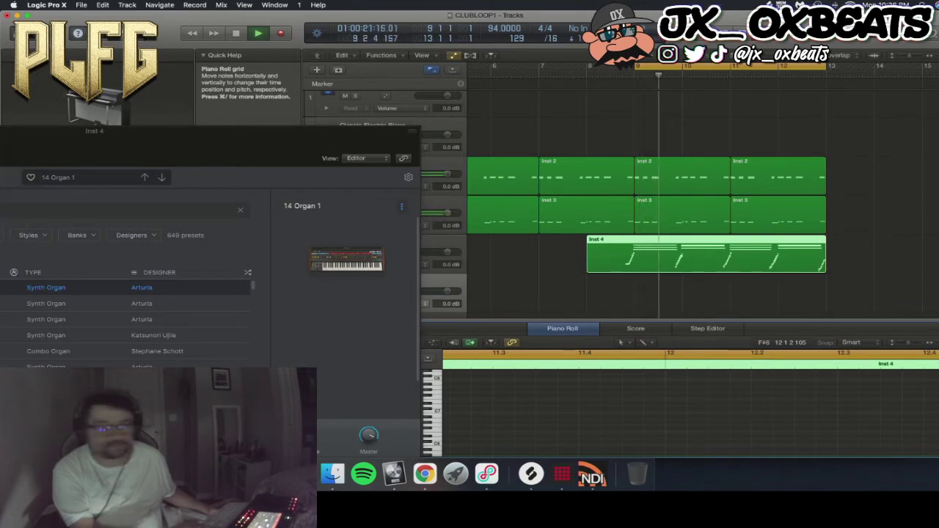
{"action": "key", "text": "space"}
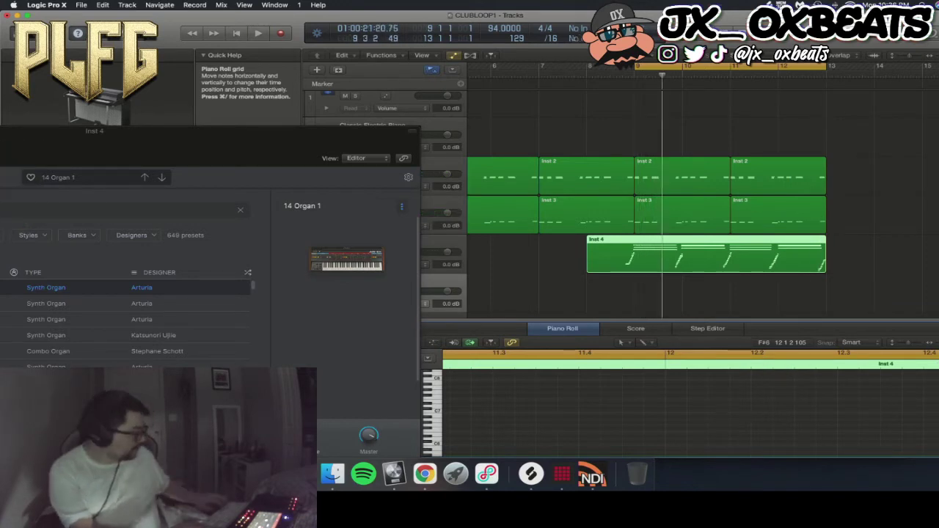
{"action": "key", "text": "super+alt+s"}
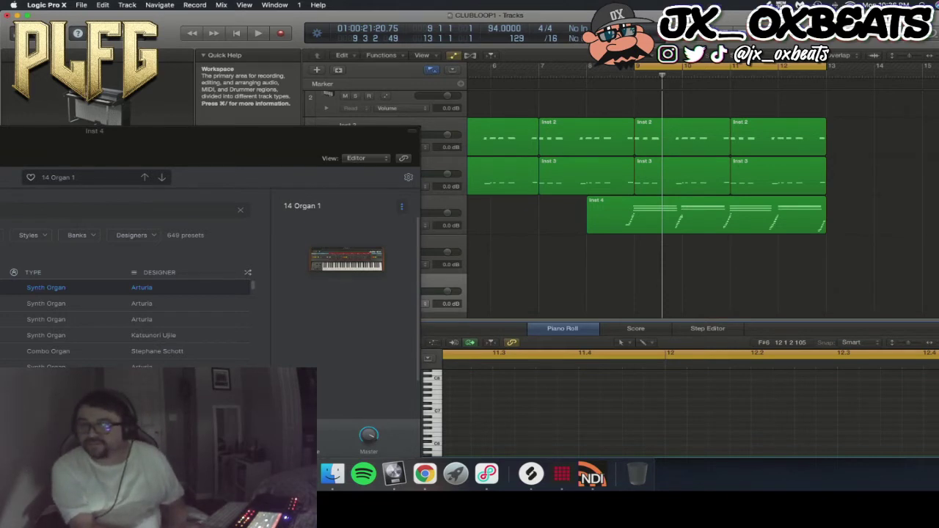
- Open the Inst 4 region's notes and line up the starts of the first held chord with bar 9
{"action": "scroll", "coordinate": [701, 204], "scroll_direction": "down", "scroll_amount": 1}
{"action": "left_click_drag", "start_coordinate": [934, 56], "coordinate": [938, 55]}
{"action": "left_click", "coordinate": [796, 214]}
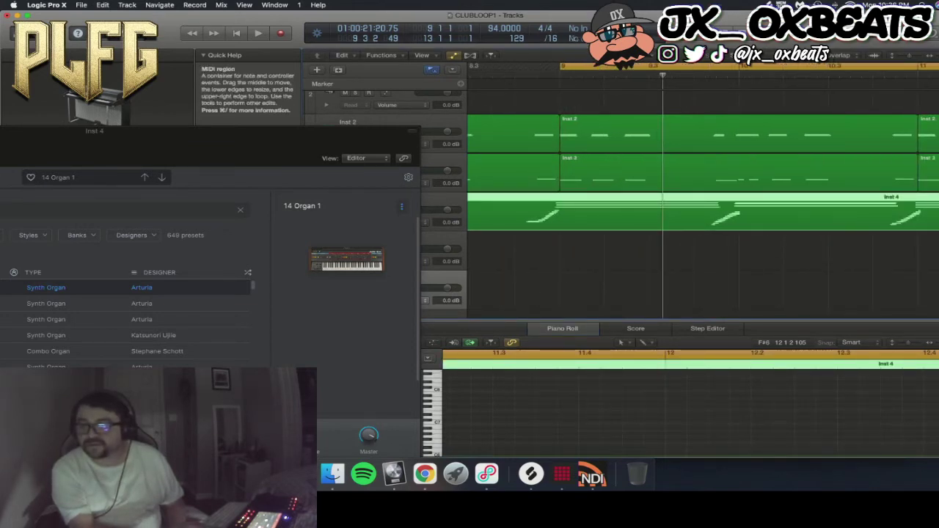
{"action": "double_click", "coordinate": [701, 214]}
{"action": "scroll", "coordinate": [694, 411], "scroll_direction": "up", "scroll_amount": 2}
{"action": "scroll", "coordinate": [694, 411], "scroll_direction": "up", "scroll_amount": 4}
{"action": "scroll", "coordinate": [694, 411], "scroll_direction": "left", "scroll_amount": 6}
{"action": "scroll", "coordinate": [694, 411], "scroll_direction": "down", "scroll_amount": 2}
{"action": "scroll", "coordinate": [694, 411], "scroll_direction": "right", "scroll_amount": 2}
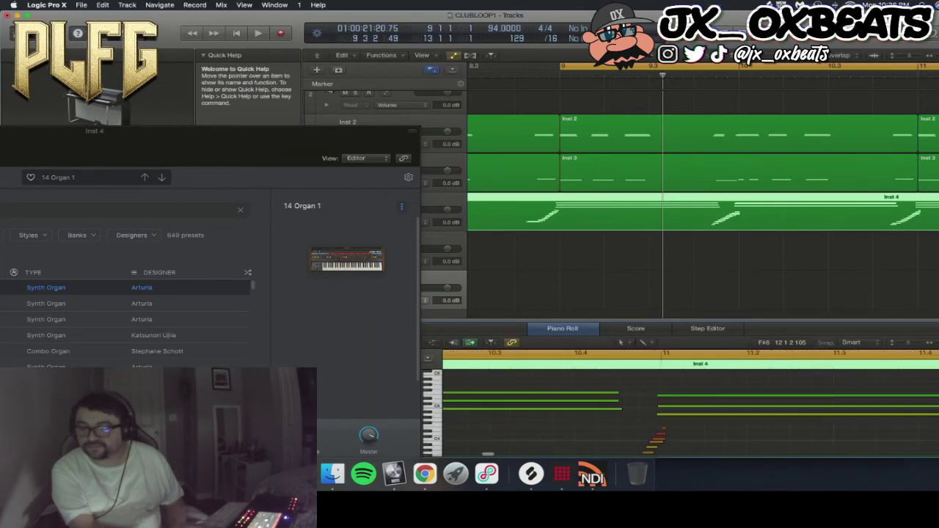
{"action": "scroll", "coordinate": [690, 404], "scroll_direction": "left", "scroll_amount": 3}
{"action": "scroll", "coordinate": [690, 404], "scroll_direction": "left", "scroll_amount": 4}
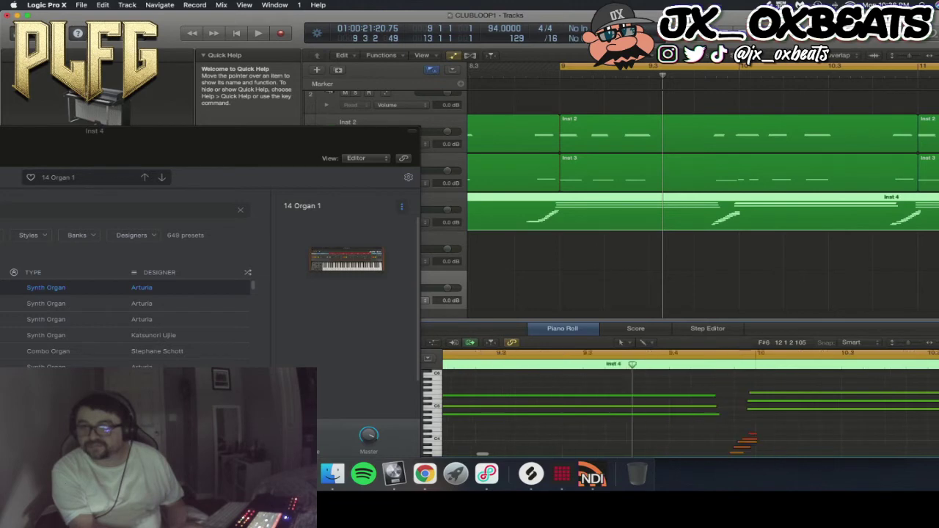
{"action": "left_click_drag", "start_coordinate": [723, 395], "coordinate": [729, 414]}
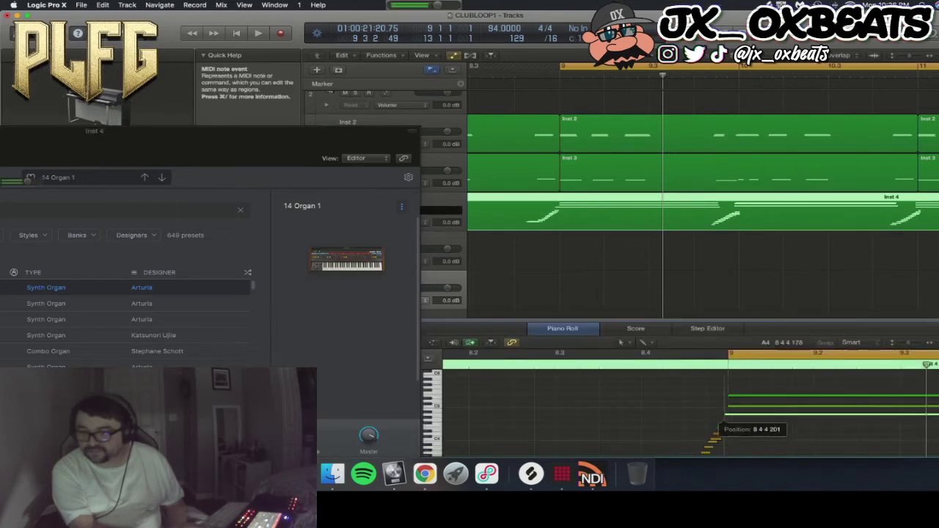
{"action": "scroll", "coordinate": [690, 411], "scroll_direction": "down", "scroll_amount": 4}
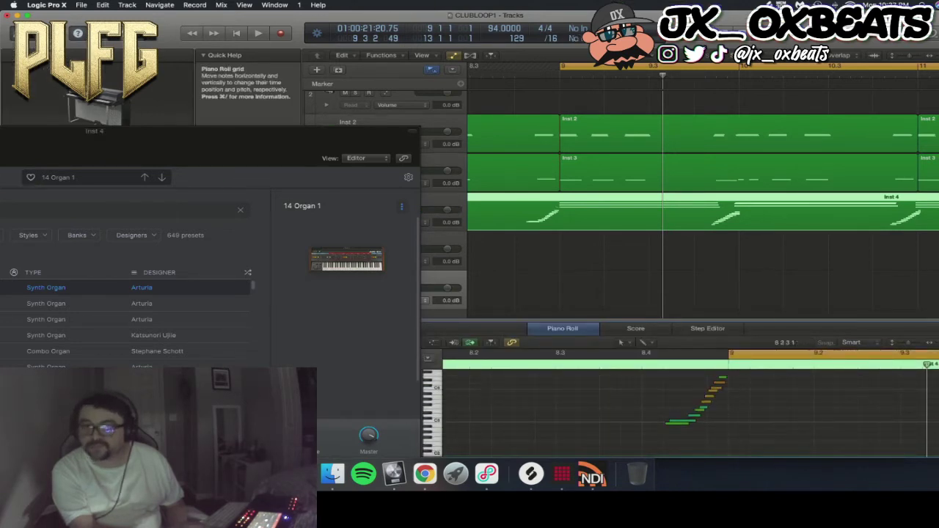
- Split the Inst 4 region at bar 9 with the Scissors tool, separating the lead-in run from the chords
{"action": "left_click", "coordinate": [622, 56]}
{"action": "left_click", "coordinate": [640, 115]}
{"action": "left_click", "coordinate": [560, 213]}
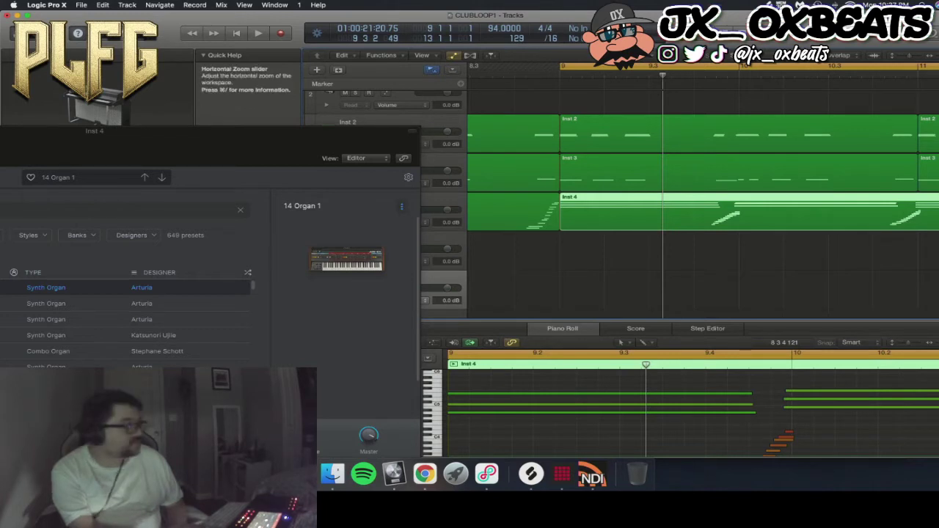
{"action": "key", "text": "t"}
{"action": "left_click", "coordinate": [657, 67]}
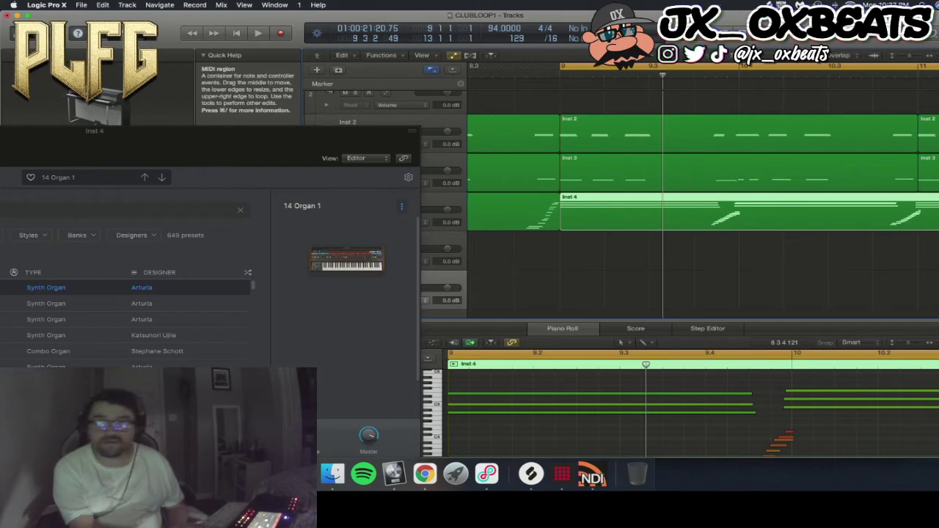
- Copy the Inst 2, Inst 3 and Inst 4 regions from bars 9 to 13 and paste them at bar 13
{"action": "left_click_drag", "start_coordinate": [938, 55], "coordinate": [935, 55]}
{"action": "left_click_drag", "start_coordinate": [871, 262], "coordinate": [750, 150]}
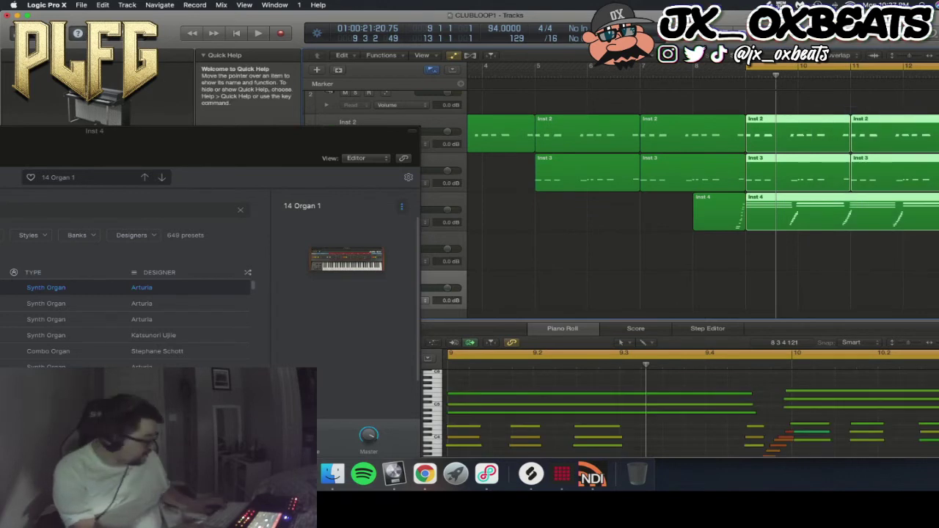
{"action": "scroll", "coordinate": [704, 205], "scroll_direction": "right", "scroll_amount": 6}
{"action": "left_click", "coordinate": [751, 76]}
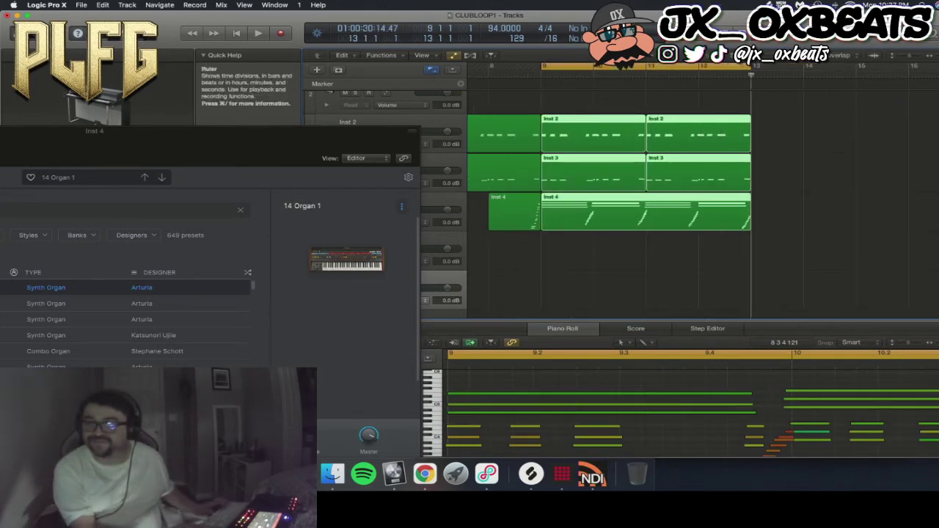
{"action": "key", "text": "super+v"}
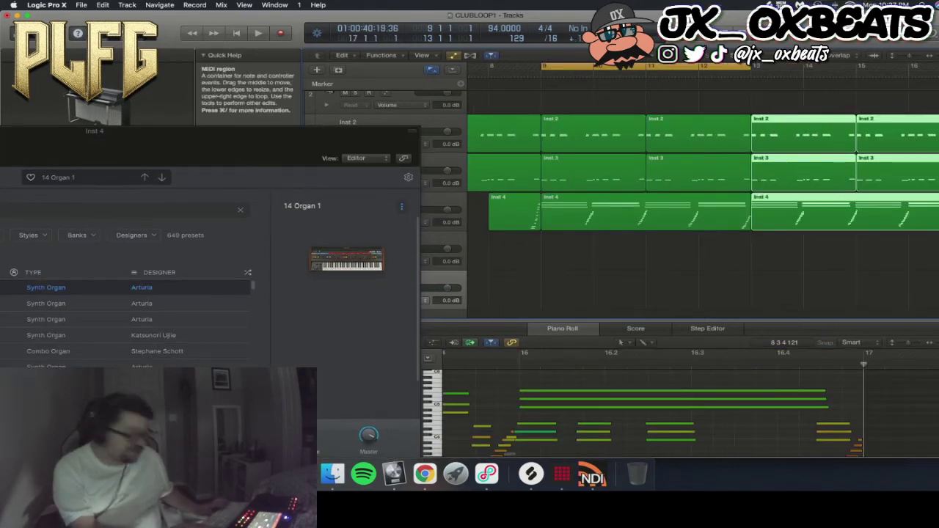
{"action": "scroll", "coordinate": [703, 205], "scroll_direction": "right", "scroll_amount": 4}
{"action": "scroll", "coordinate": [703, 206], "scroll_direction": "left", "scroll_amount": 12}
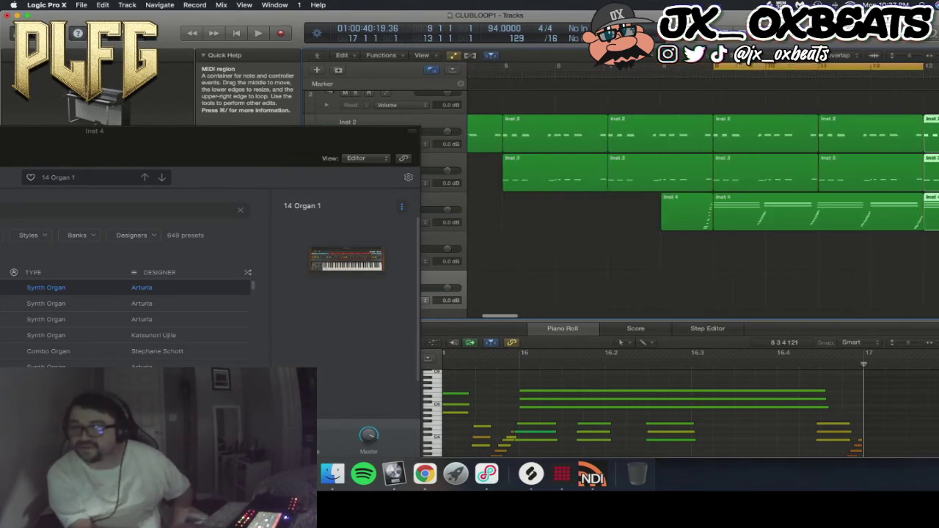
- Play the extended arrangement from bar 1 and close the Inst 4 plug-in window
{"action": "key", "text": "Return"}
{"action": "key", "text": "space"}
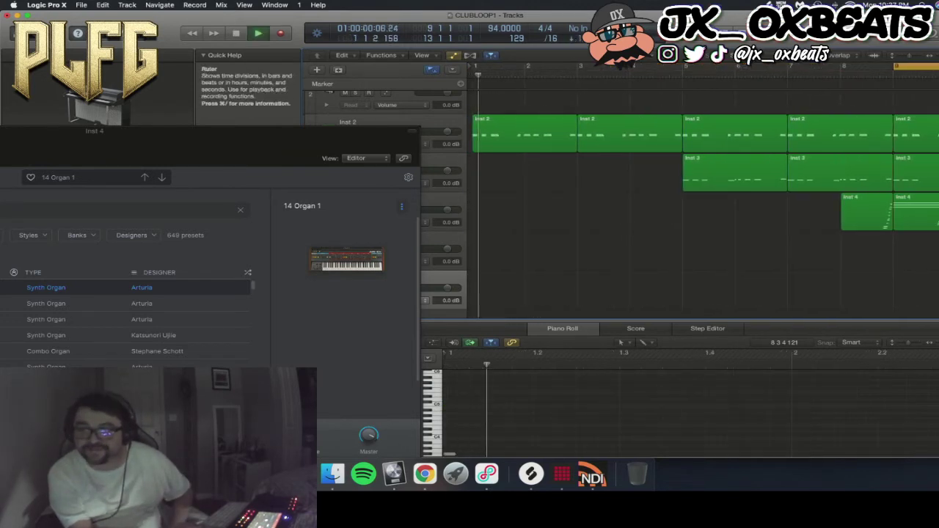
{"action": "left_click_drag", "start_coordinate": [293, 131], "coordinate": [566, 122]}
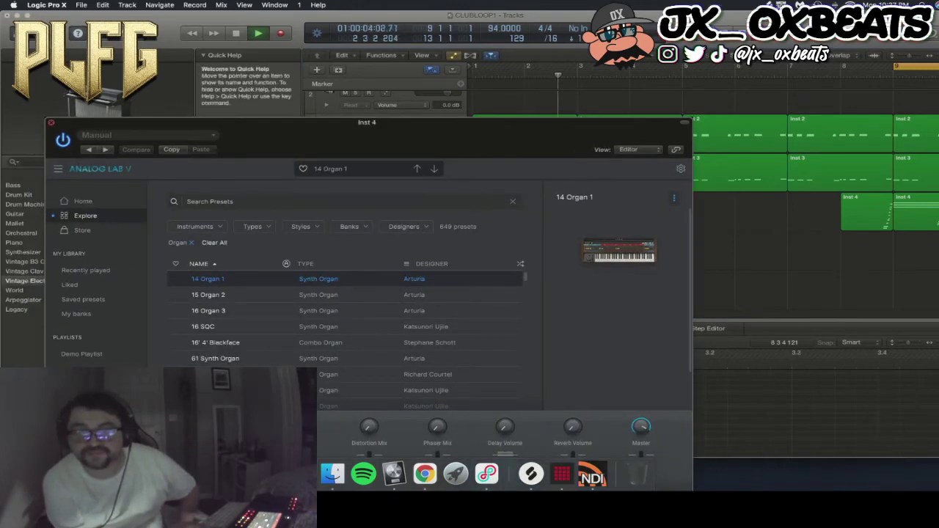
{"action": "left_click", "coordinate": [51, 123]}
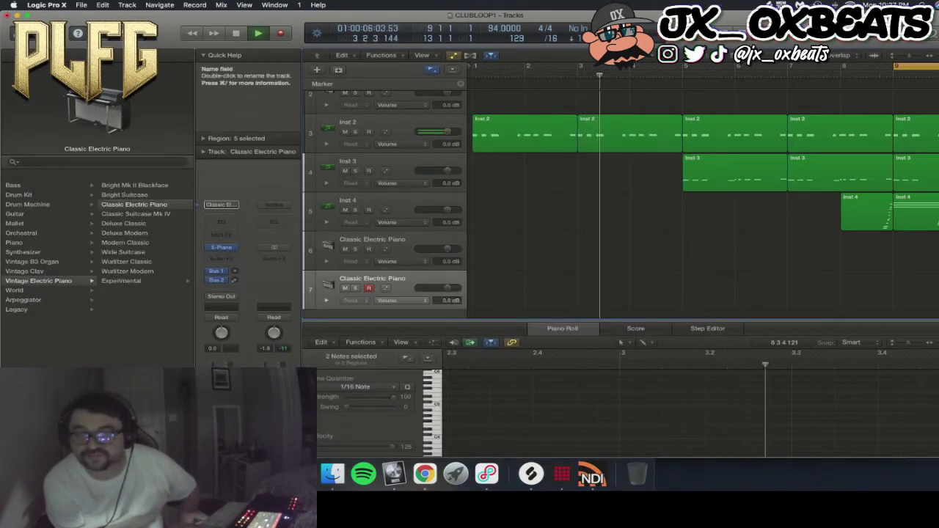
- Duplicate the Classic Electric Piano track and load Arturia's Analog Lab V as the instrument on track 6
{"action": "key", "text": "super+d"}
{"action": "left_click", "coordinate": [402, 250]}
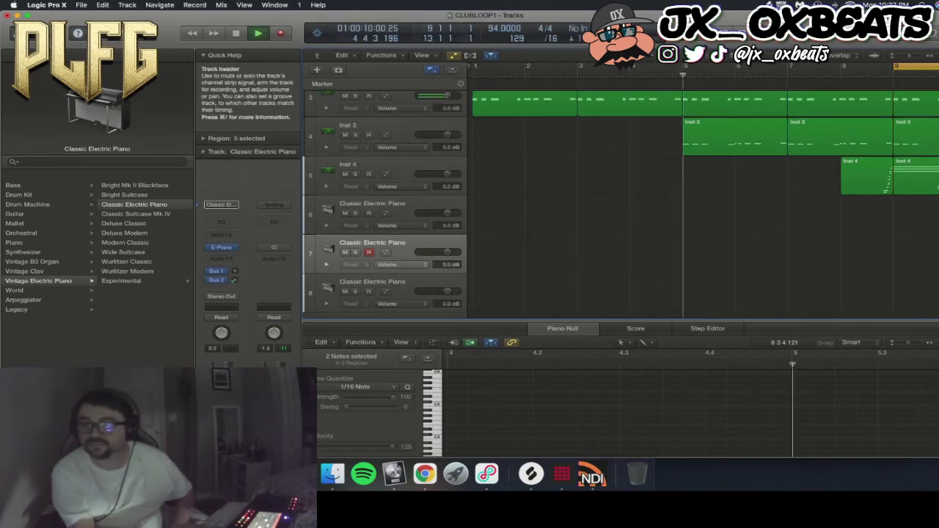
{"action": "scroll", "coordinate": [403, 236], "scroll_direction": "right", "scroll_amount": 10}
{"action": "left_click", "coordinate": [381, 204]}
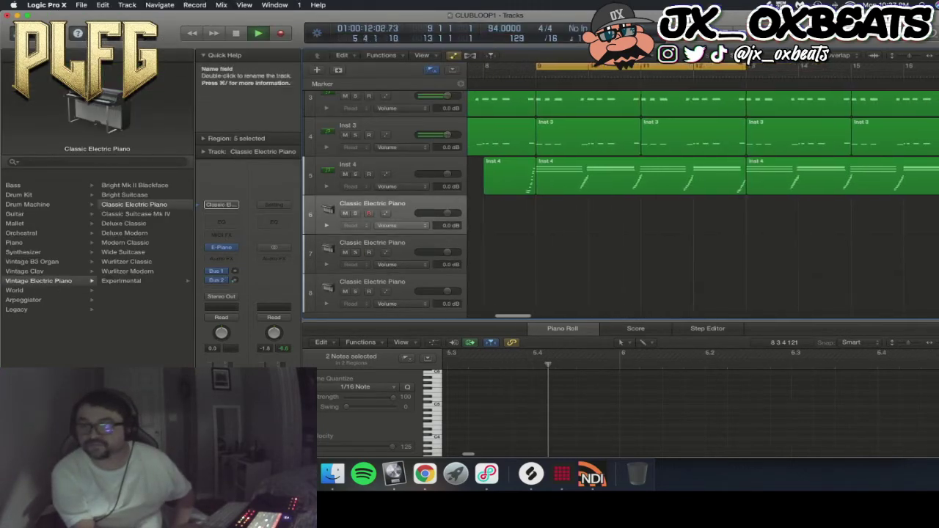
{"action": "left_click", "coordinate": [234, 248]}
{"action": "mouse_move", "coordinate": [253, 435]}
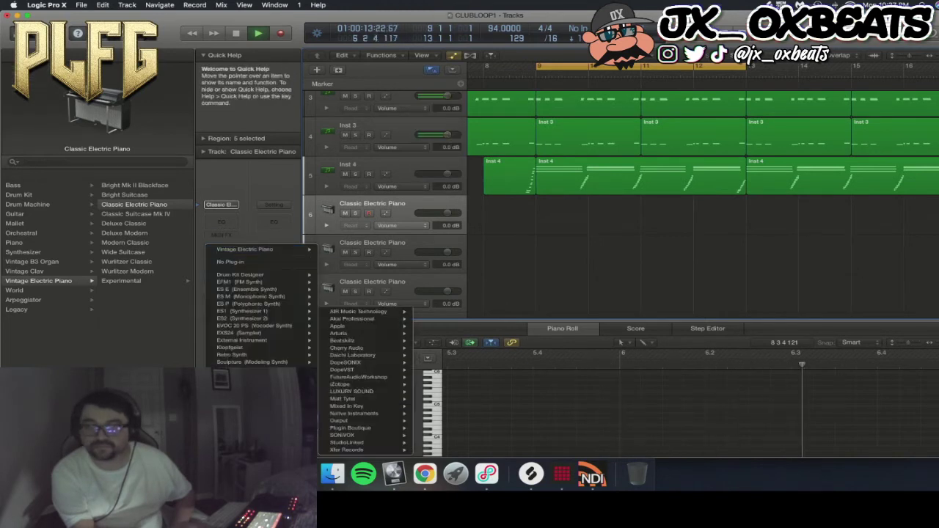
{"action": "mouse_move", "coordinate": [363, 333]}
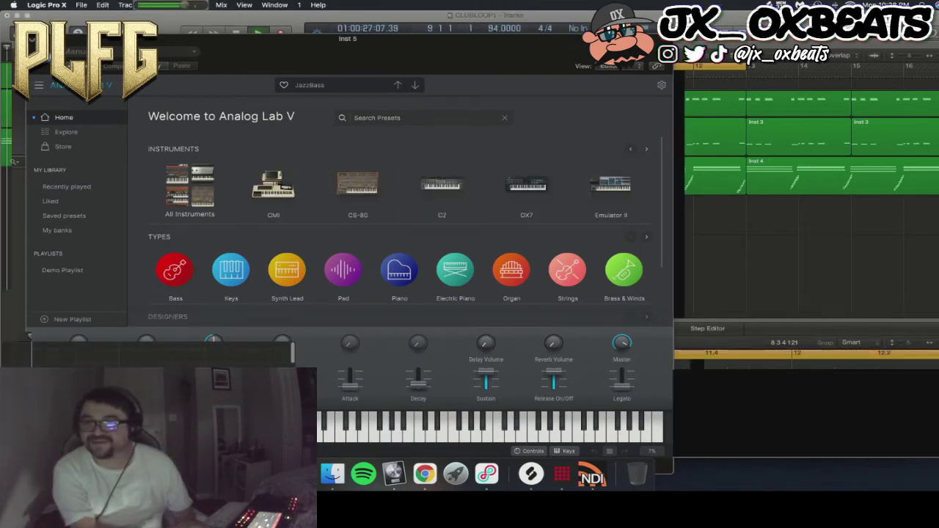
- Browse through the Analog Lab V instruments and open the presets for the Mini synth
{"action": "left_click", "coordinate": [647, 149]}
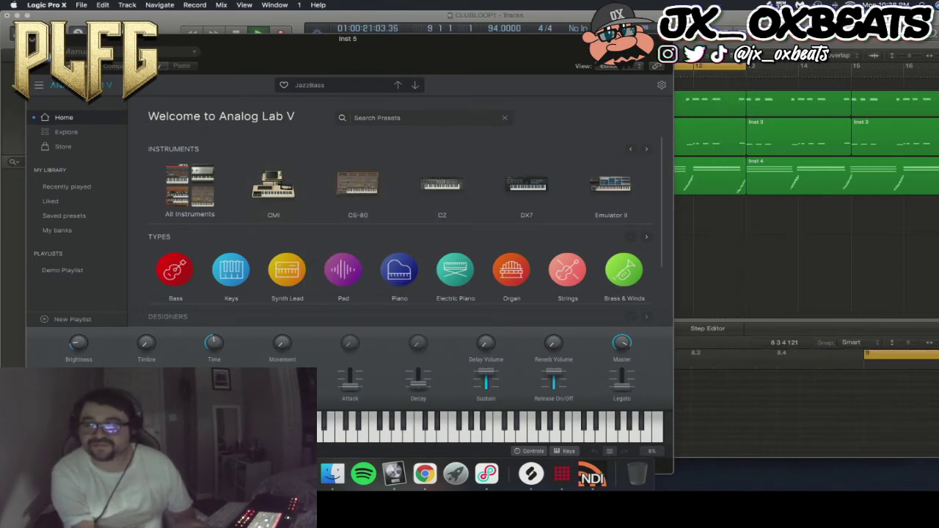
{"action": "left_click", "coordinate": [647, 149]}
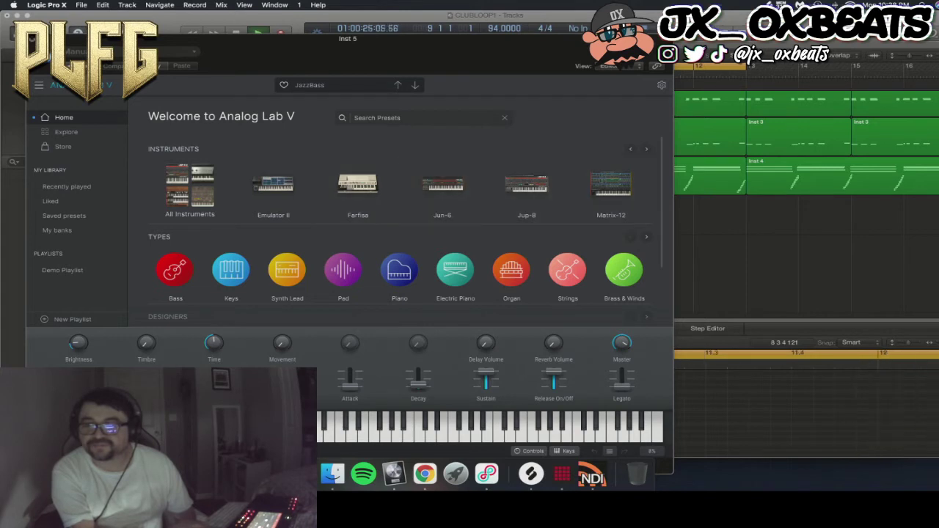
{"action": "left_click", "coordinate": [630, 149]}
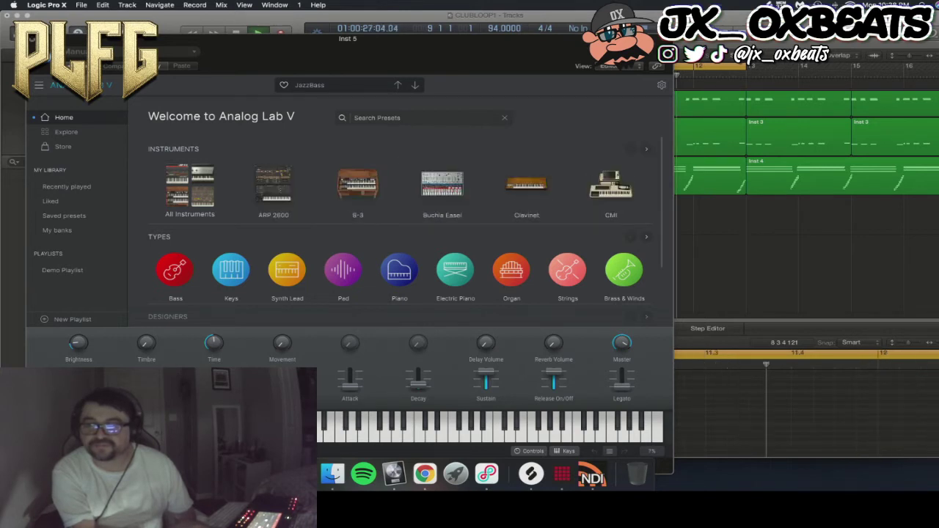
{"action": "left_click", "coordinate": [647, 149]}
{"action": "left_click", "coordinate": [647, 149]}
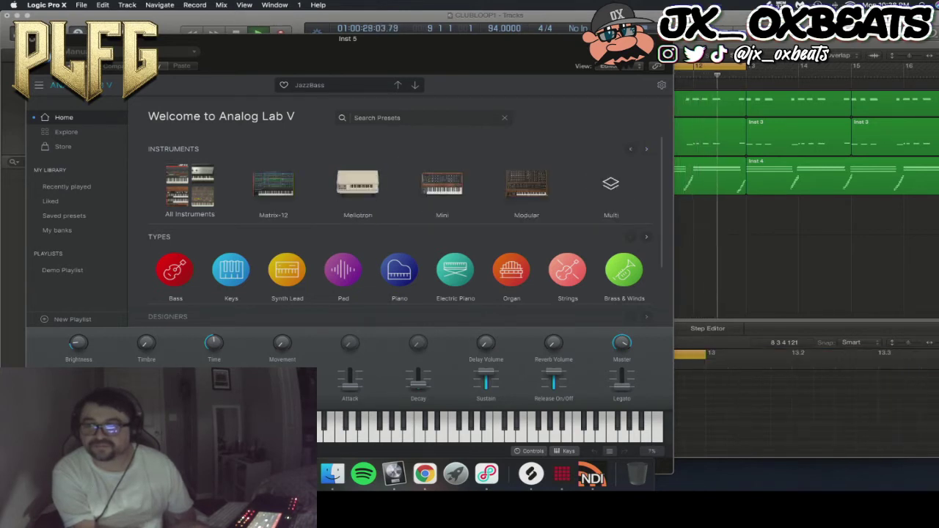
{"action": "left_click", "coordinate": [442, 187]}
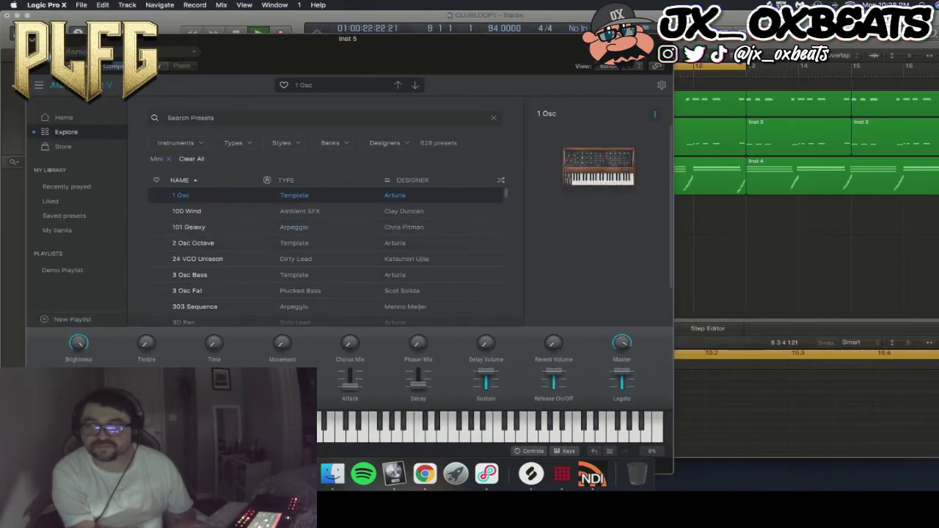
- Sort the Mini presets by type and audition Talking Cosmic Organ and the synth brass preset Analog Attack
{"action": "left_click", "coordinate": [287, 180]}
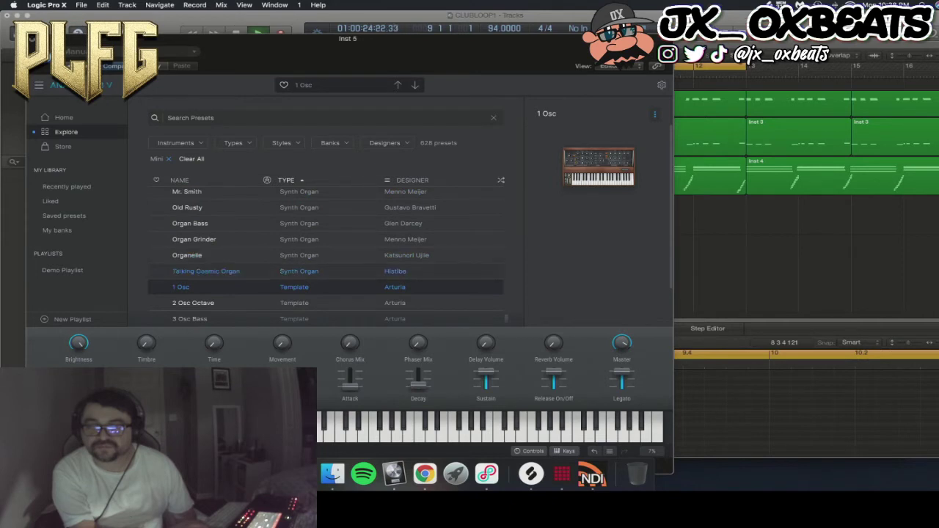
{"action": "left_click", "coordinate": [207, 271]}
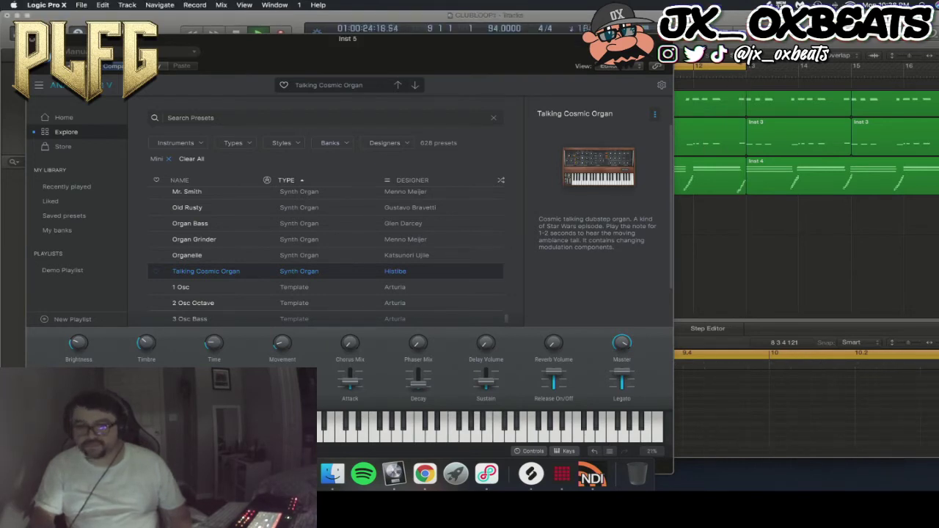
{"action": "scroll", "coordinate": [326, 263], "scroll_direction": "down", "scroll_amount": 3}
{"action": "scroll", "coordinate": [326, 271], "scroll_direction": "up", "scroll_amount": 10}
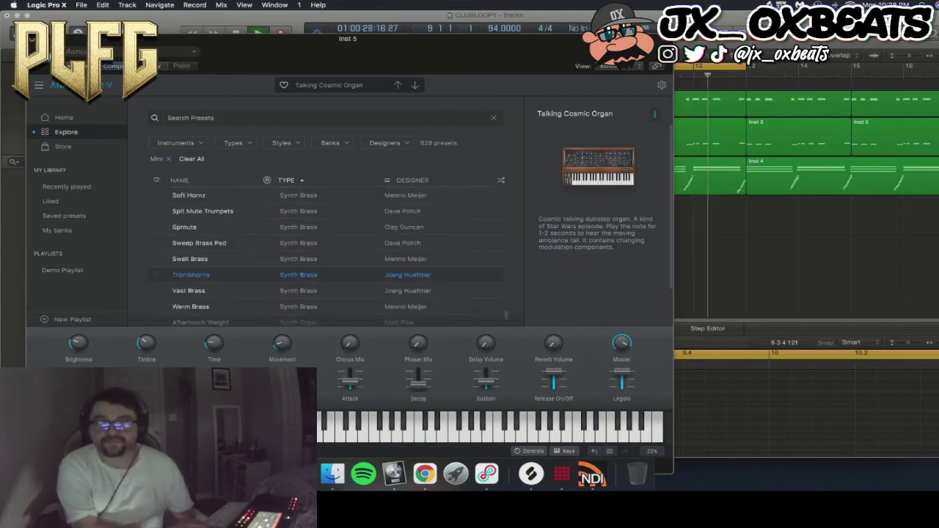
{"action": "scroll", "coordinate": [326, 271], "scroll_direction": "up", "scroll_amount": 5}
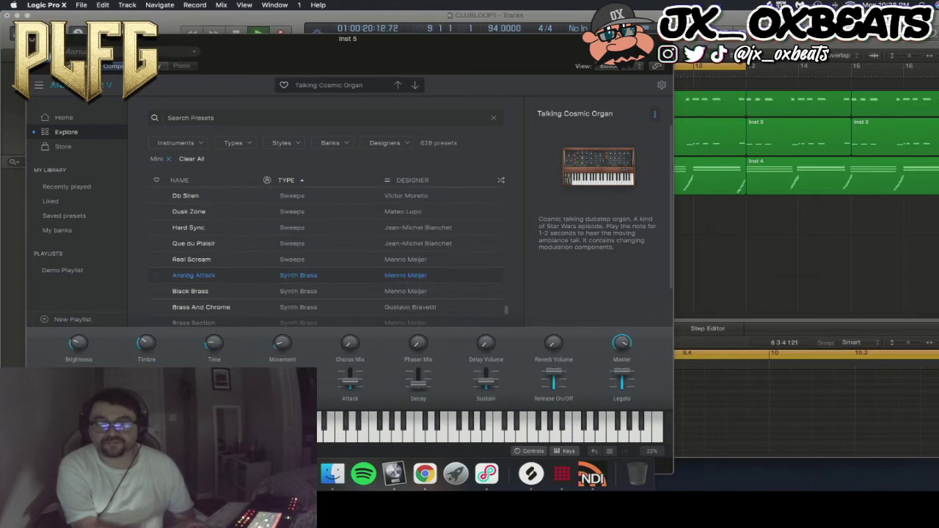
{"action": "left_click", "coordinate": [194, 275]}
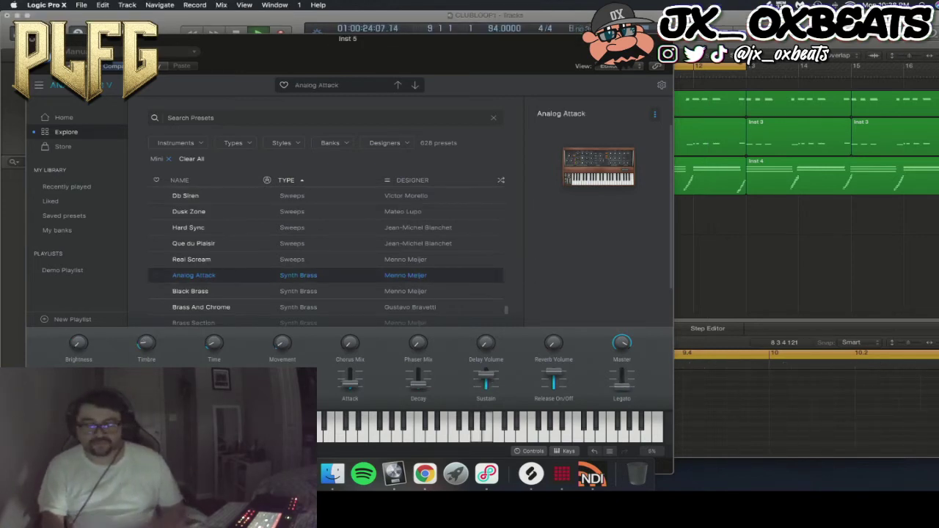
- Audition the Synth Brass presets one after another from Black Brass onward and load Shake Pet
{"action": "key", "text": "Down"}
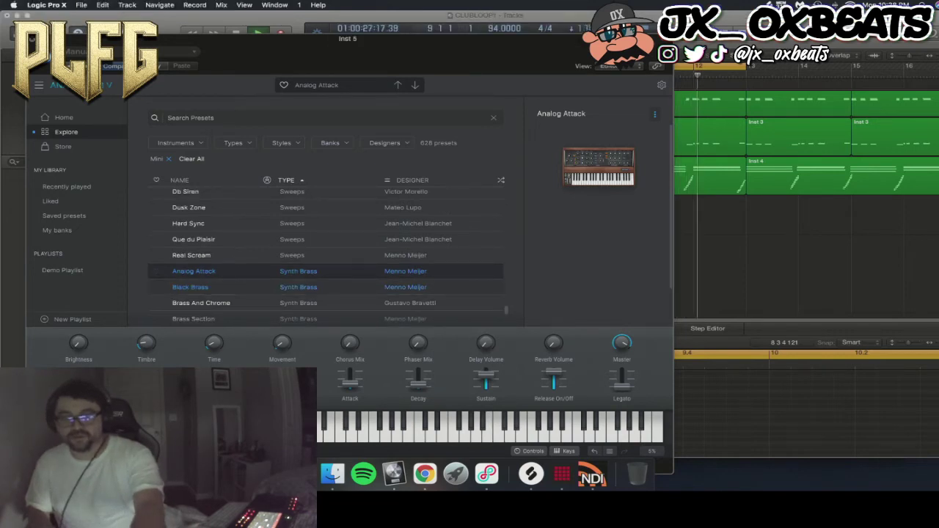
{"action": "key", "text": "Down"}
{"action": "key", "text": "Down"}
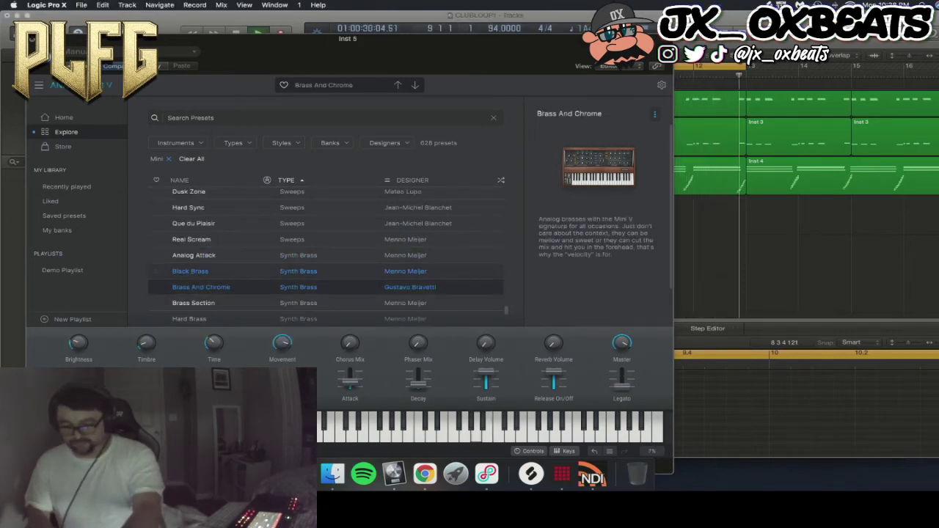
{"action": "key", "text": "Down"}
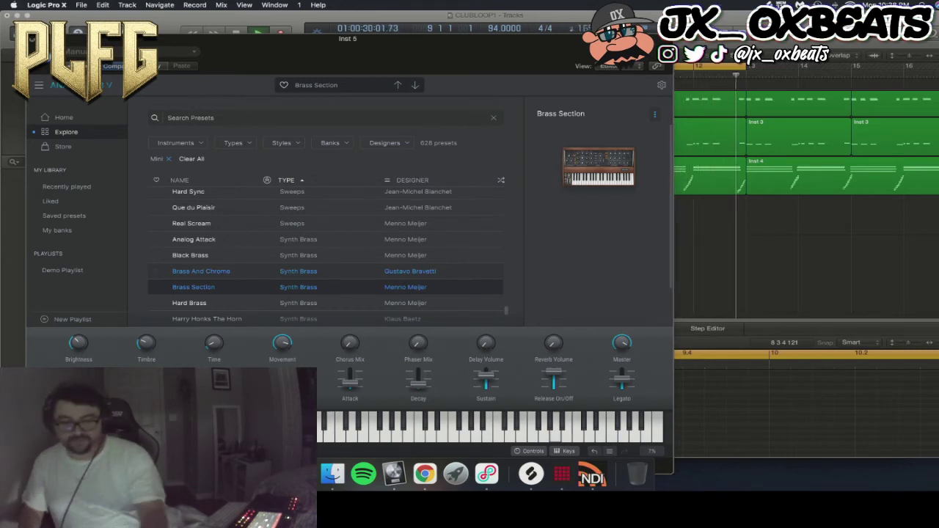
{"action": "key", "text": "Down"}
{"action": "key", "text": "Down"}
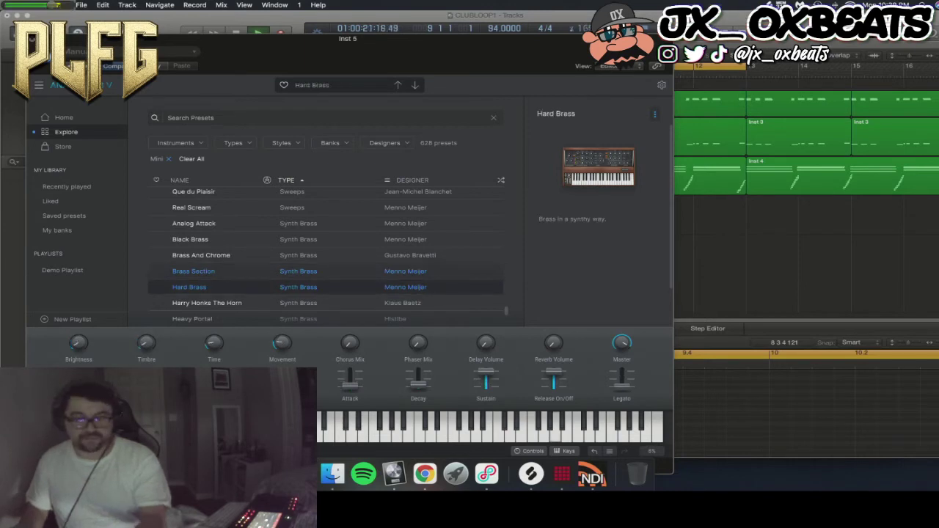
{"action": "key", "text": "Down"}
{"action": "key", "text": "Down"}
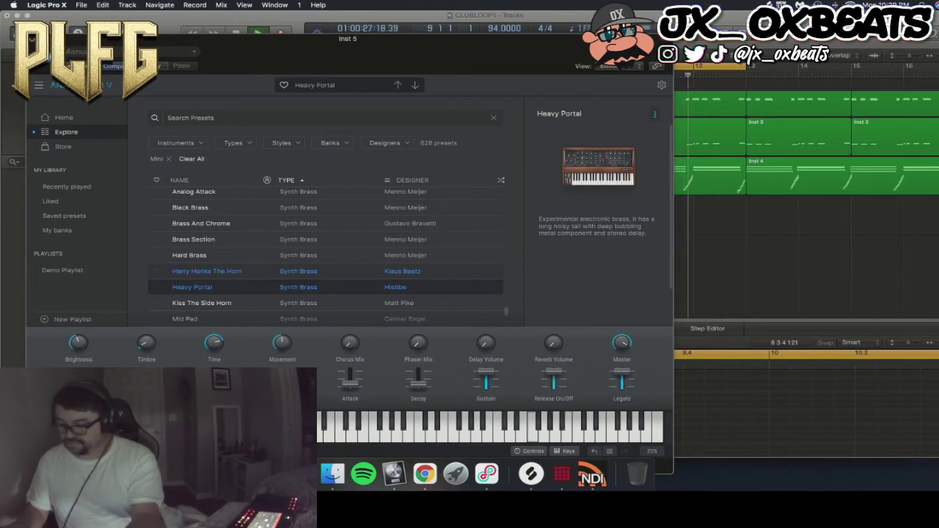
{"action": "key", "text": "Down"}
{"action": "key", "text": "Down"}
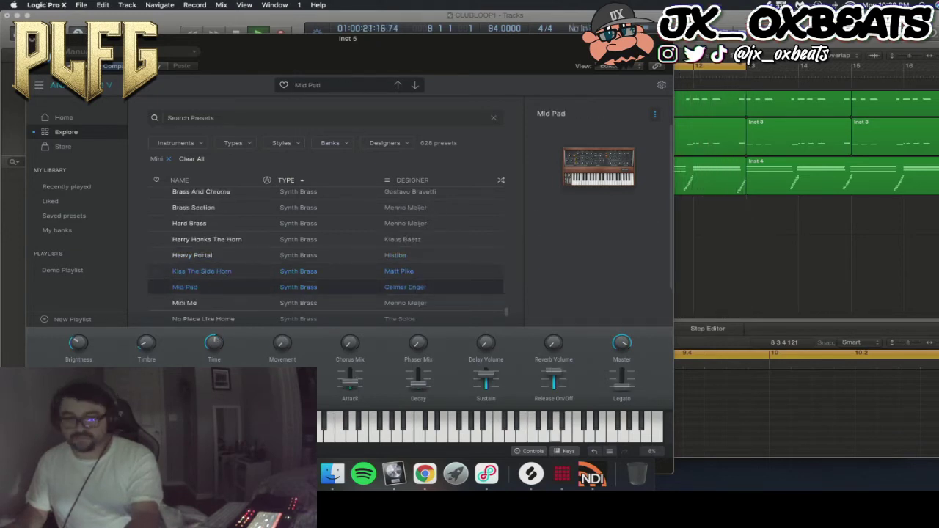
{"action": "key", "text": "Down"}
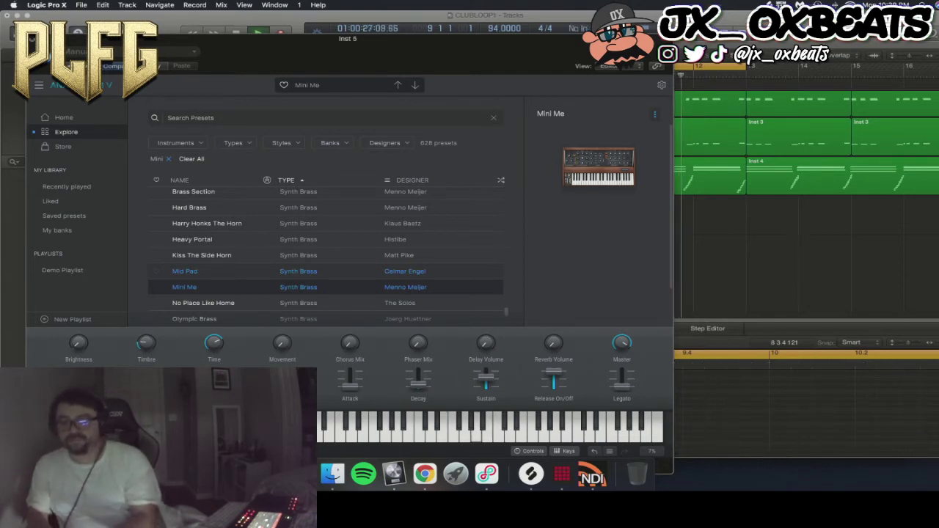
{"action": "key", "text": "Down"}
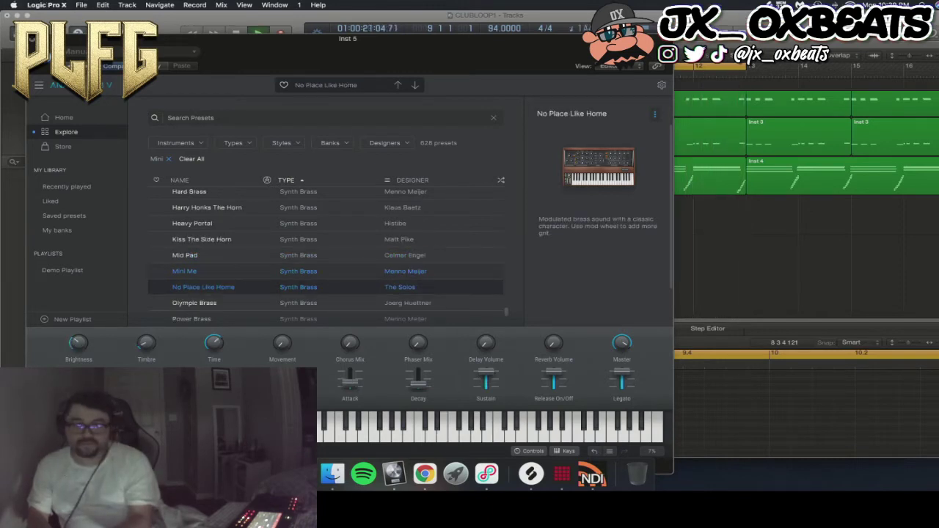
{"action": "key", "text": "Down"}
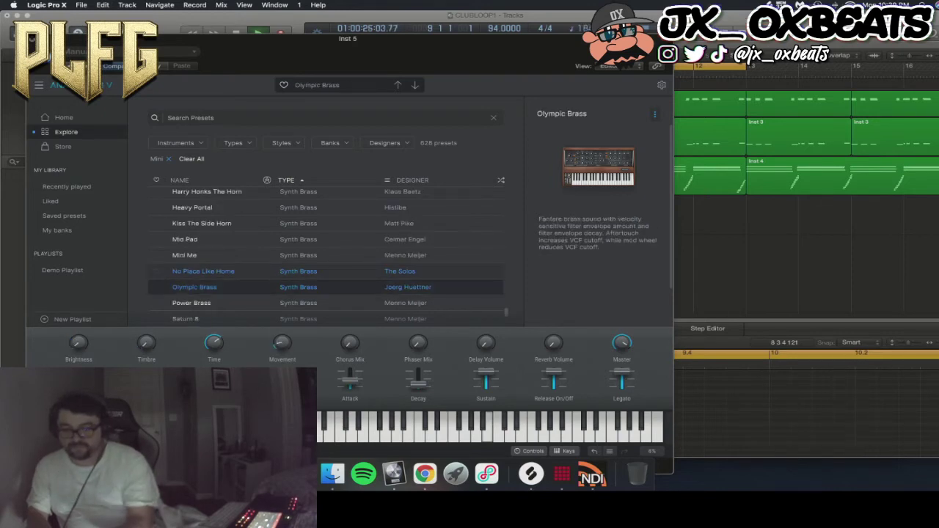
{"action": "key", "text": "Down"}
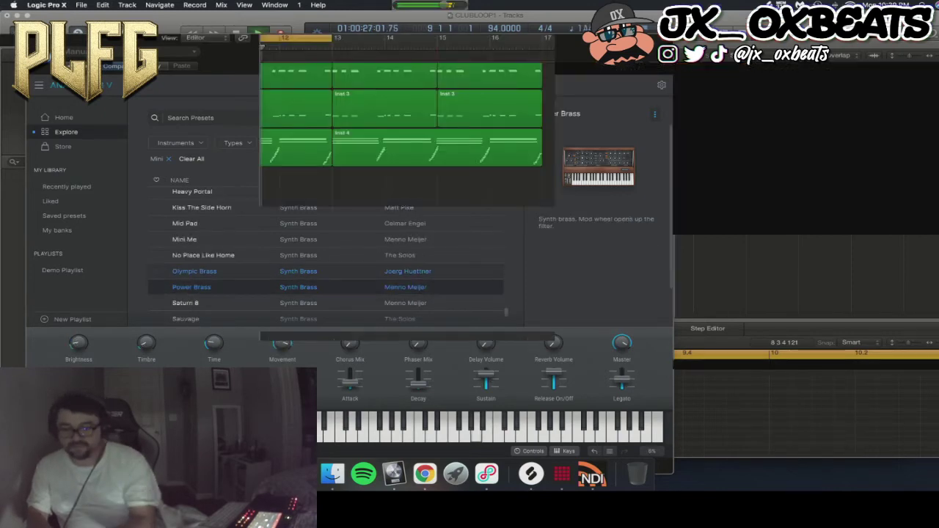
{"action": "key", "text": "Down"}
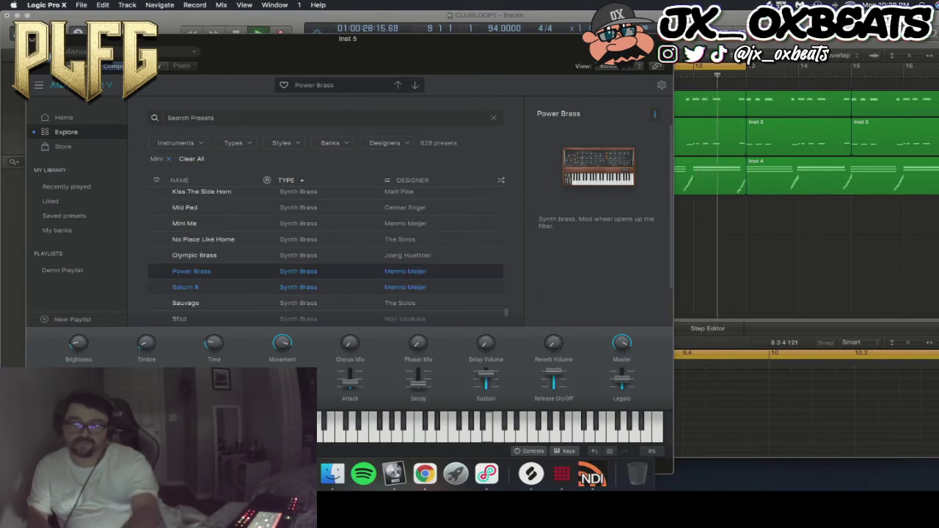
{"action": "key", "text": "Down"}
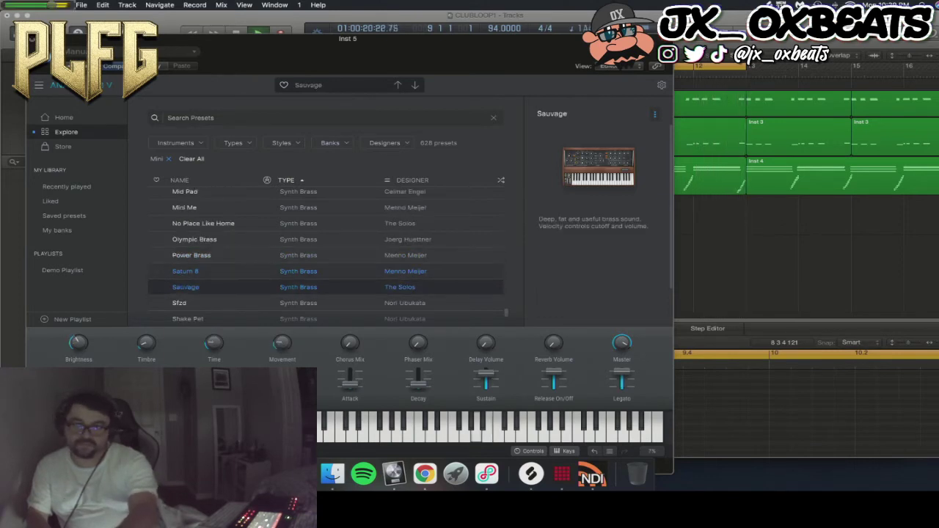
{"action": "key", "text": "Down"}
{"action": "key", "text": "Down"}
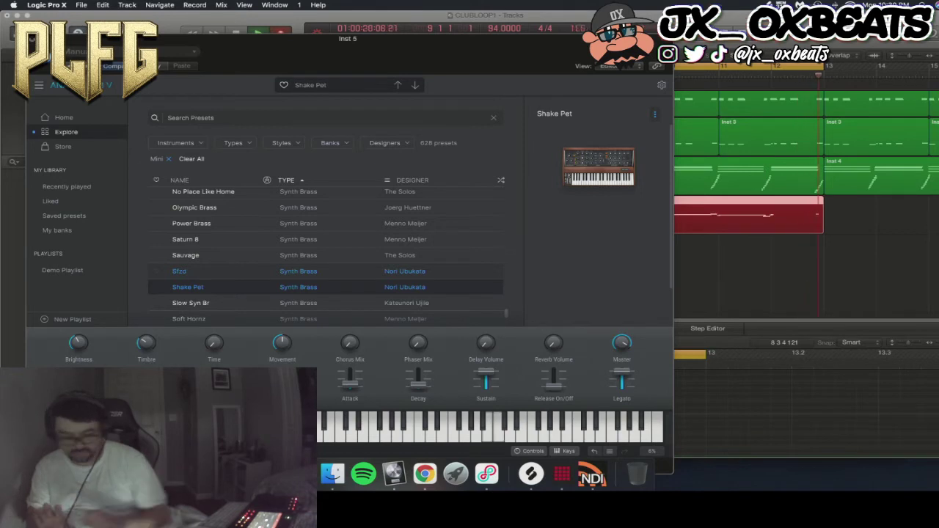
- Stop the recording on the Inst 5 track and delete the recorded region
{"action": "key", "text": "space"}
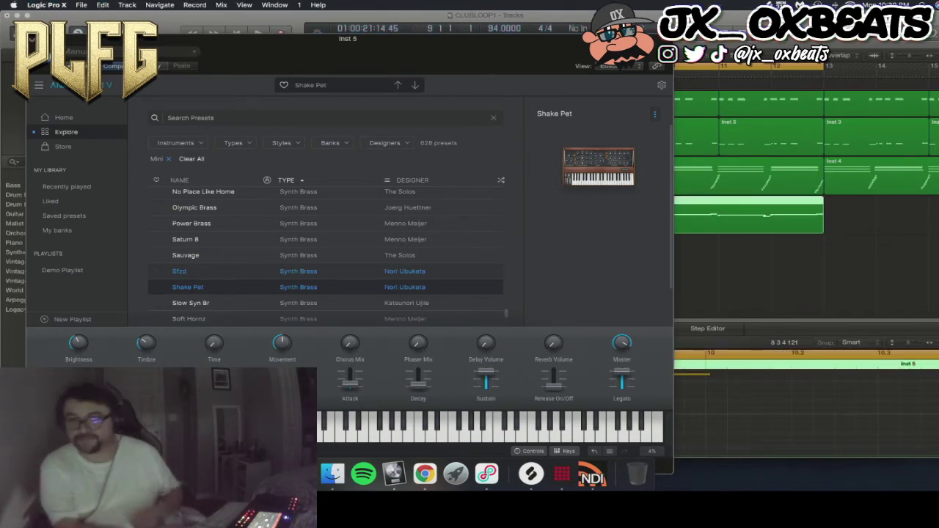
{"action": "left_click_drag", "start_coordinate": [849, 250], "coordinate": [774, 209]}
{"action": "key", "text": "Delete"}
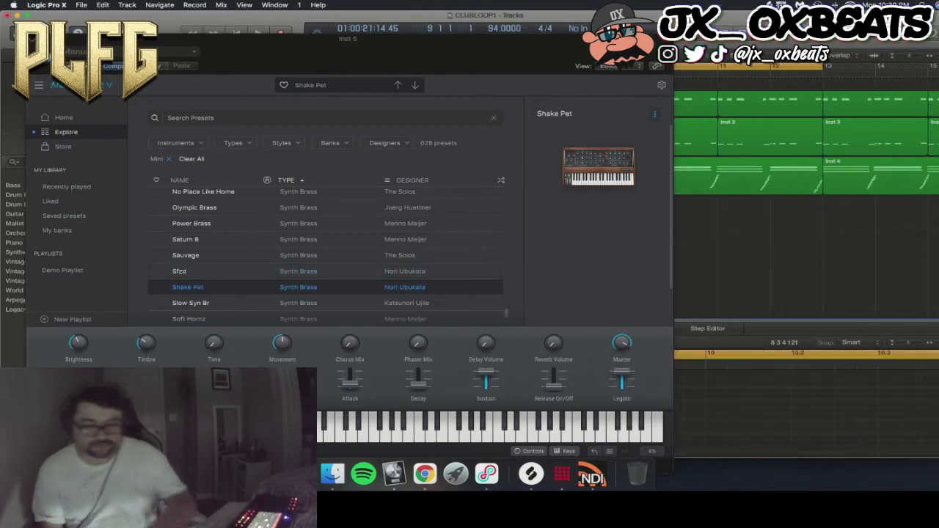
{"action": "key", "text": "space"}
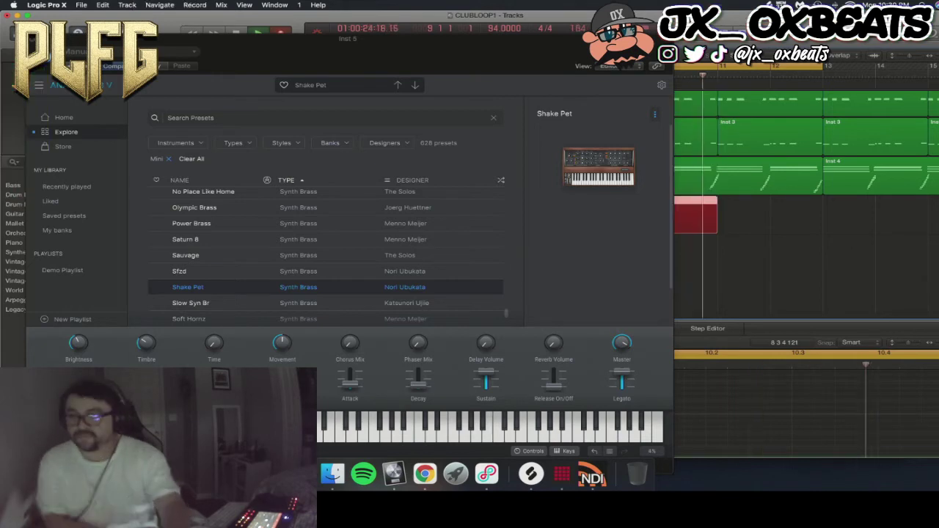
{"action": "key", "text": "space"}
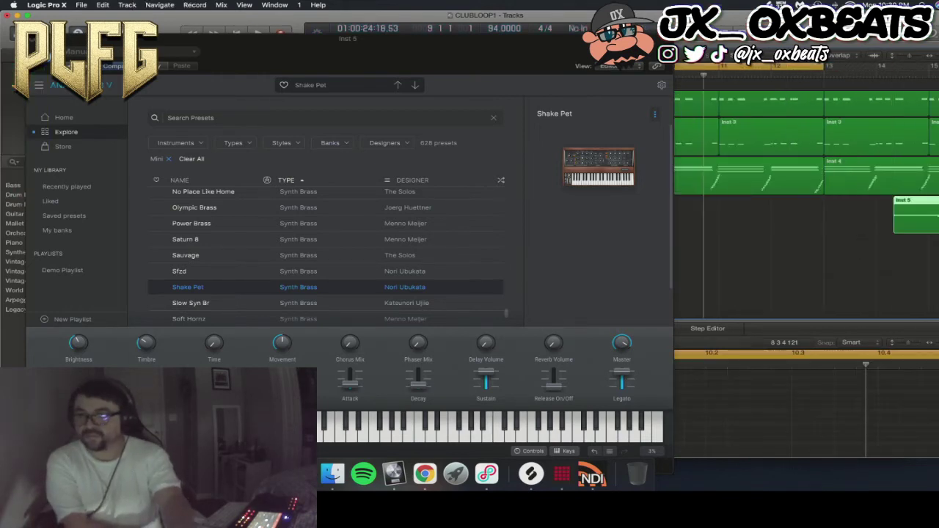
{"action": "key", "text": "Delete"}
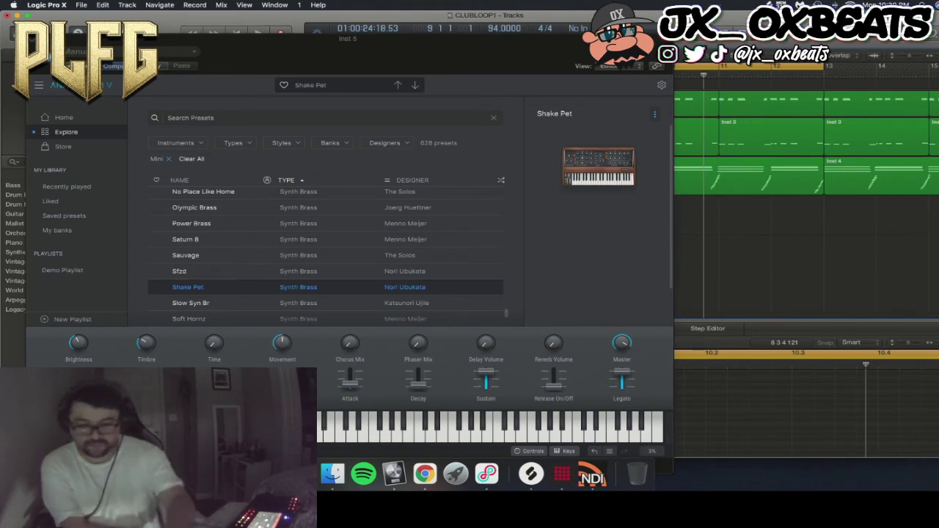
- Record a new Shake Pet take on the Inst 5 track over the bar 9 to 13 cycle and close the plug-in window
{"action": "key", "text": "space"}
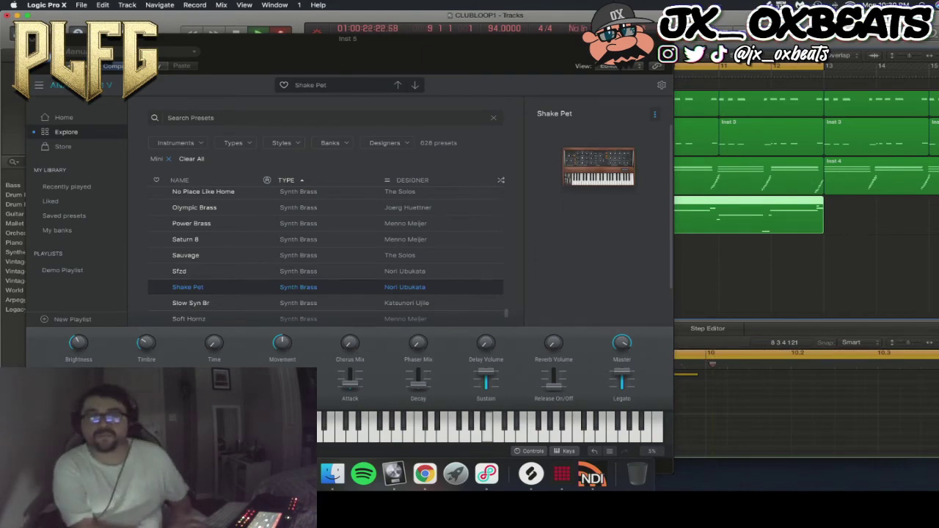
{"action": "key", "text": "super+w"}
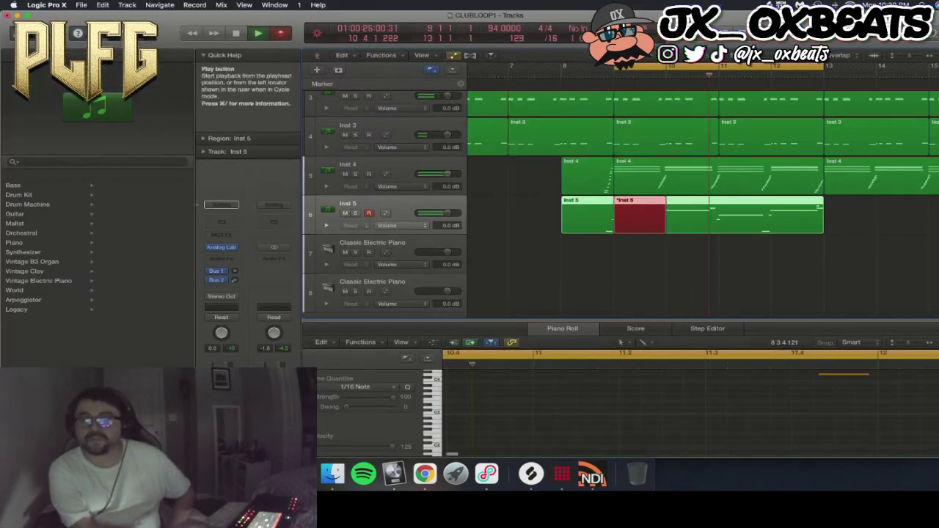
{"action": "key", "text": "space"}
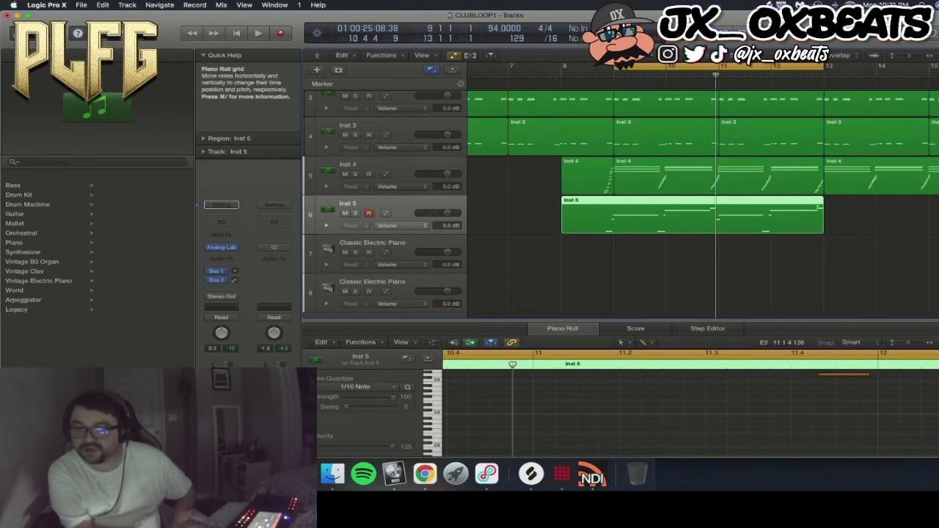
- Check the Inst 5 notes around bar 9 and split the region at bar 9 with the Scissors tool
{"action": "scroll", "coordinate": [689, 404], "scroll_direction": "left", "scroll_amount": 5}
{"action": "scroll", "coordinate": [690, 404], "scroll_direction": "left", "scroll_amount": 5}
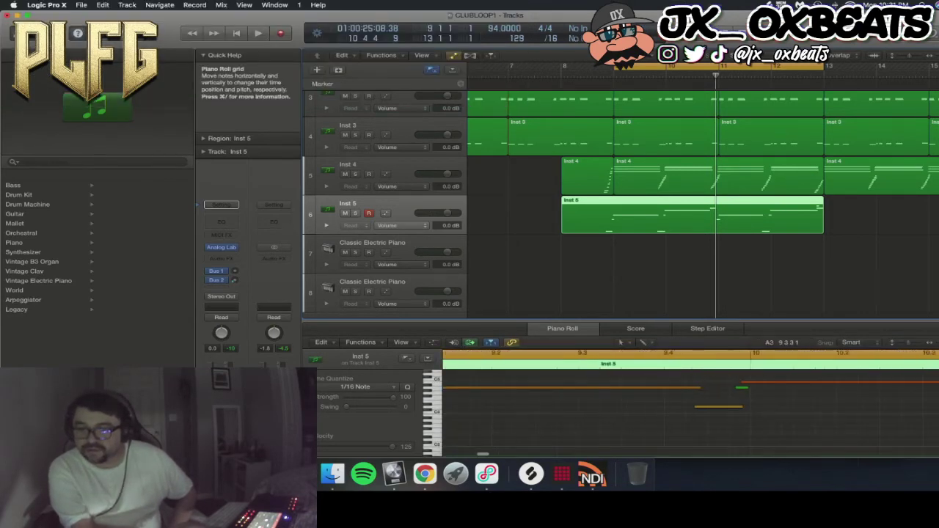
{"action": "left_click", "coordinate": [591, 388]}
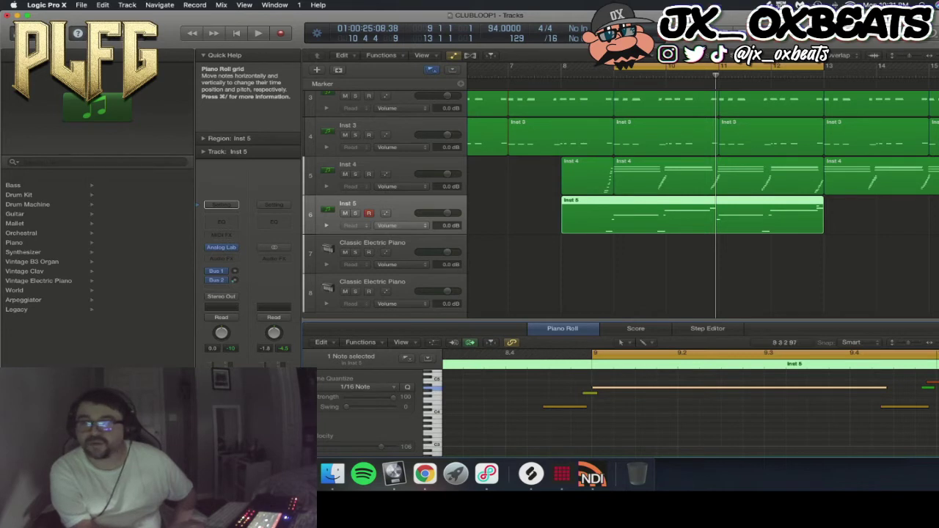
{"action": "left_click", "coordinate": [624, 56]}
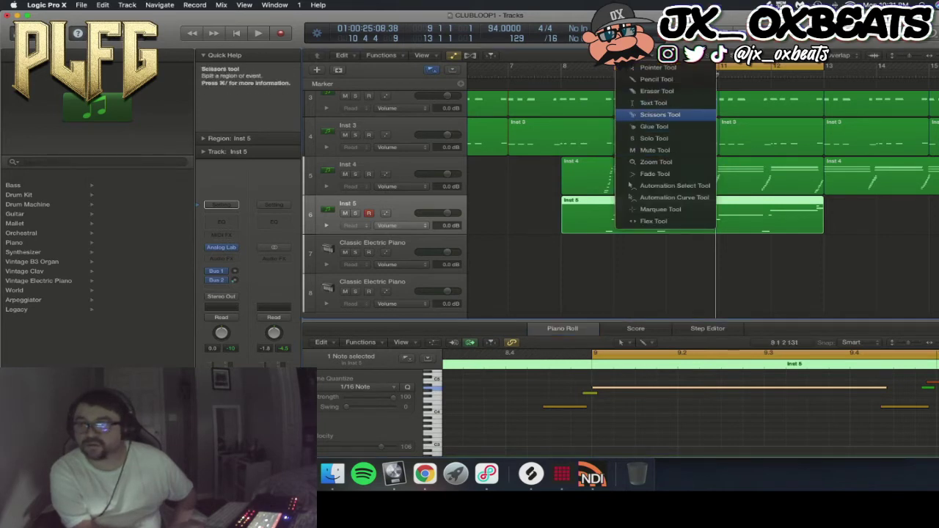
{"action": "left_click", "coordinate": [640, 115]}
{"action": "left_click", "coordinate": [614, 217]}
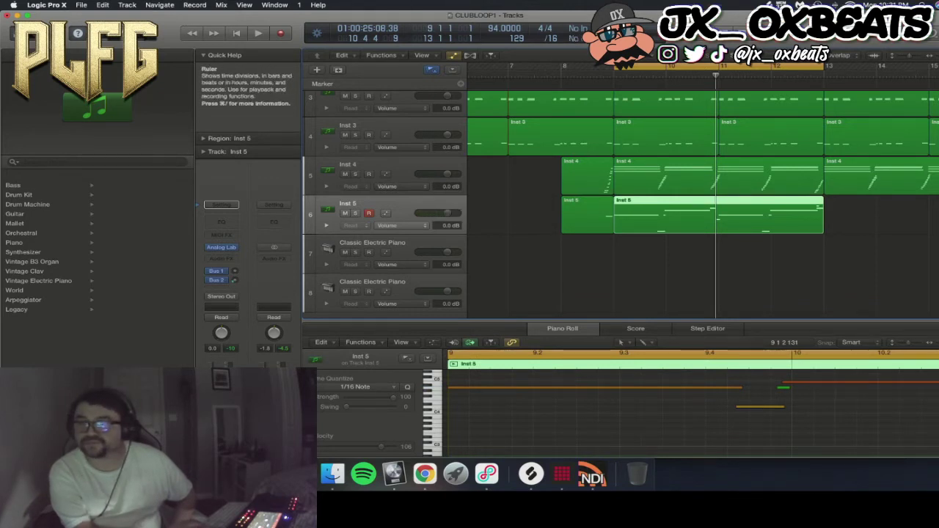
- Duplicate the Inst 5 region from bars 9 to 13 by pasting a copy at bar 13
{"action": "left_click", "coordinate": [623, 55]}
{"action": "left_click", "coordinate": [646, 68]}
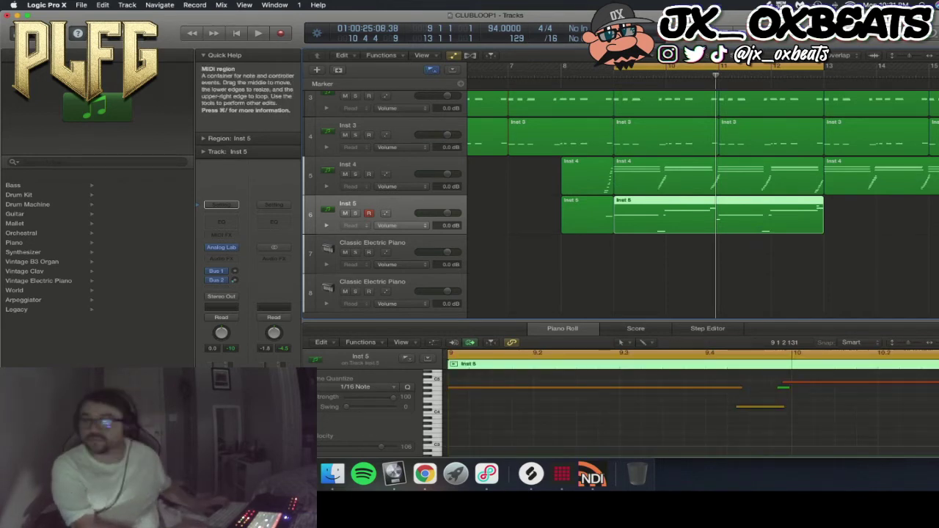
{"action": "left_click", "coordinate": [824, 76]}
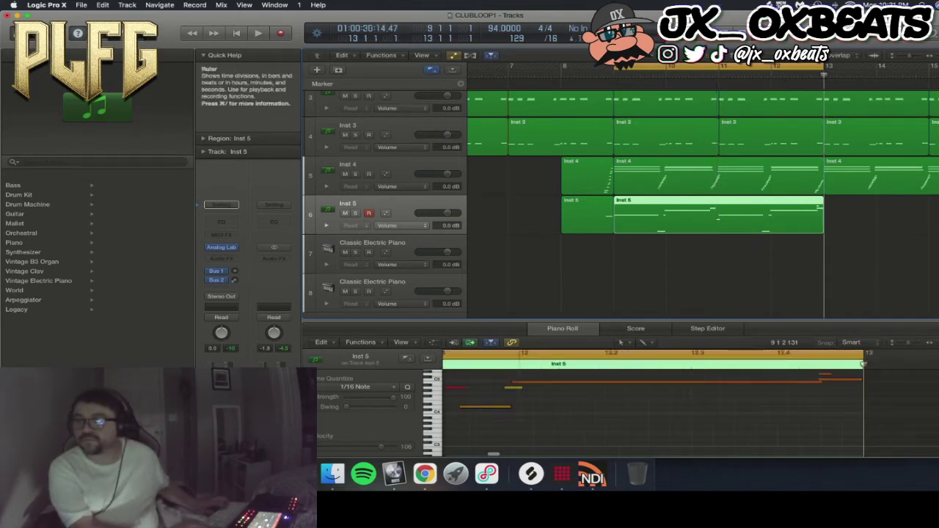
{"action": "key", "text": "super+v"}
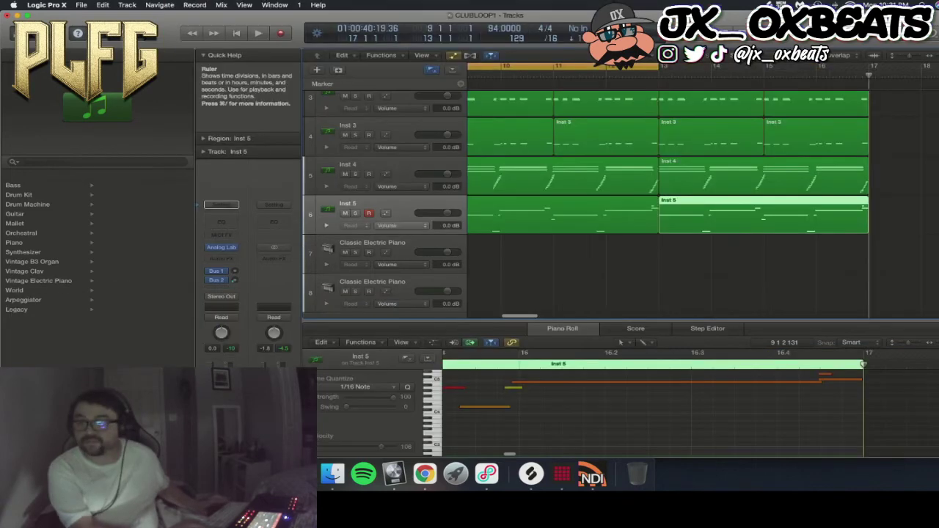
- Delete the Inst 5 region spanning bars 9 to 13 and move the one-bar lead-in region to bar 12
{"action": "scroll", "coordinate": [703, 205], "scroll_direction": "left", "scroll_amount": 10}
{"action": "scroll", "coordinate": [703, 198], "scroll_direction": "right", "scroll_amount": 5}
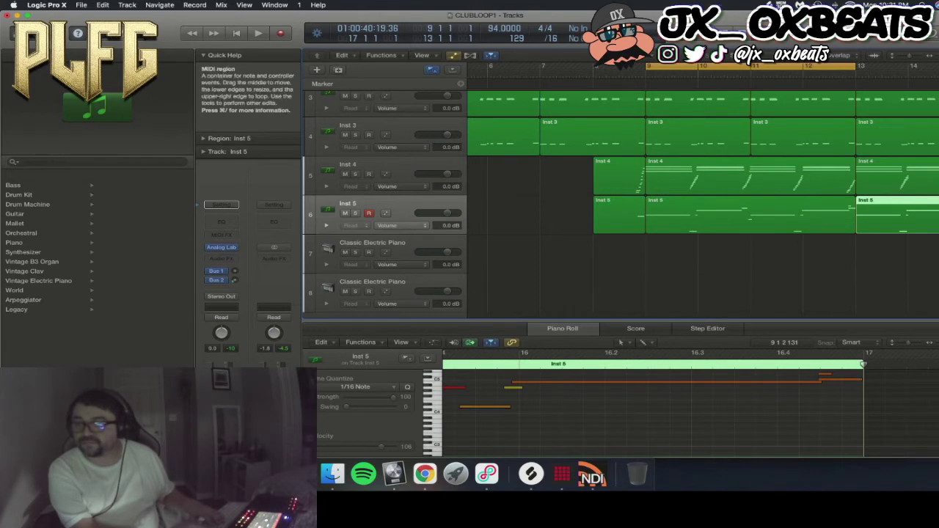
{"action": "left_click", "coordinate": [734, 212]}
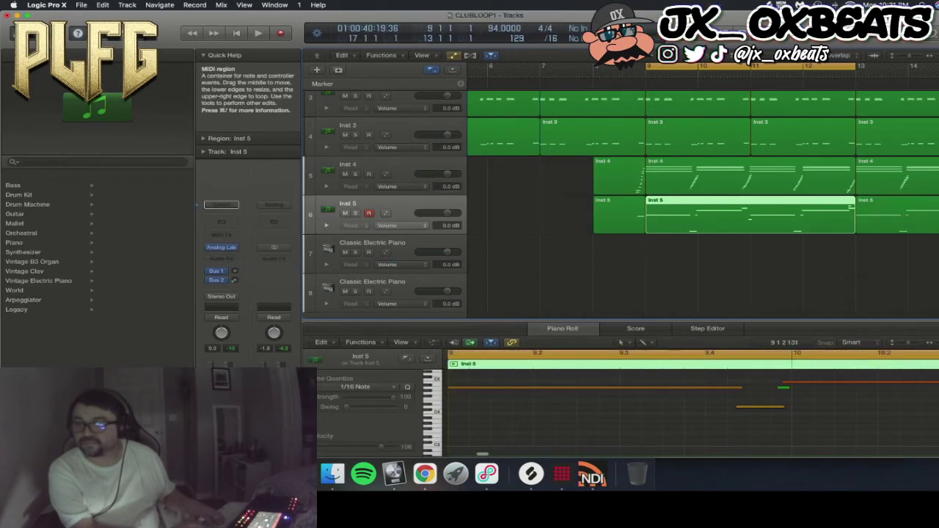
{"action": "key", "text": "Delete"}
{"action": "left_click_drag", "start_coordinate": [621, 217], "coordinate": [833, 216]}
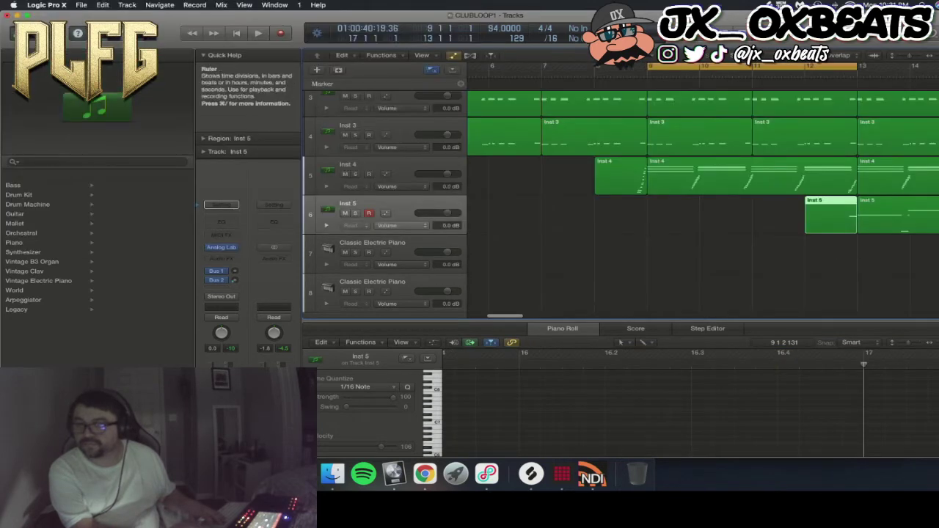
- Turn off the cycle range and play the arrangement from bar 1
{"action": "left_click", "coordinate": [826, 66]}
{"action": "scroll", "coordinate": [815, 82], "scroll_direction": "left", "scroll_amount": 5}
{"action": "scroll", "coordinate": [814, 82], "scroll_direction": "left", "scroll_amount": 3}
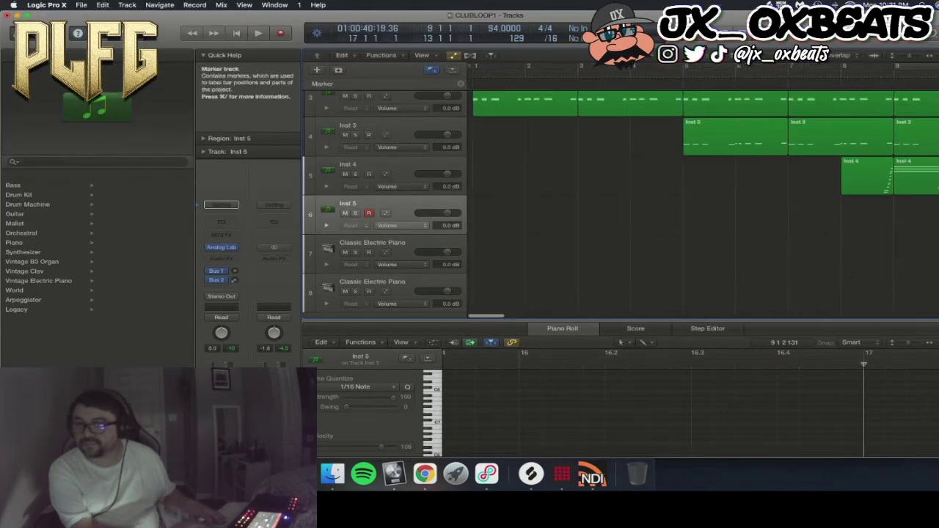
{"action": "left_click", "coordinate": [473, 76]}
{"action": "key", "text": "space"}
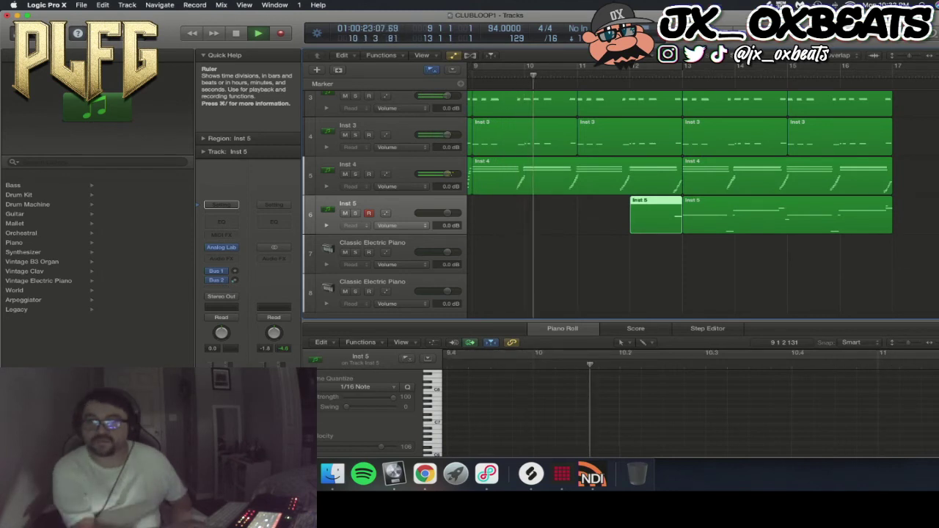
- Lower the Inst 4 track volume to -3.5 dB and the Inst 5 track volume to -2.5 dB during playback
{"action": "left_click_drag", "start_coordinate": [448, 176], "coordinate": [441, 176]}
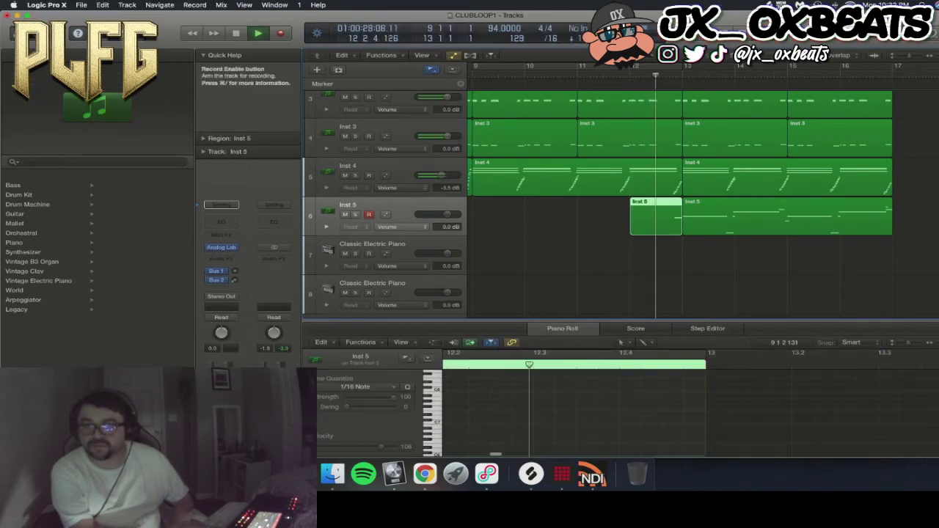
{"action": "left_click", "coordinate": [348, 206]}
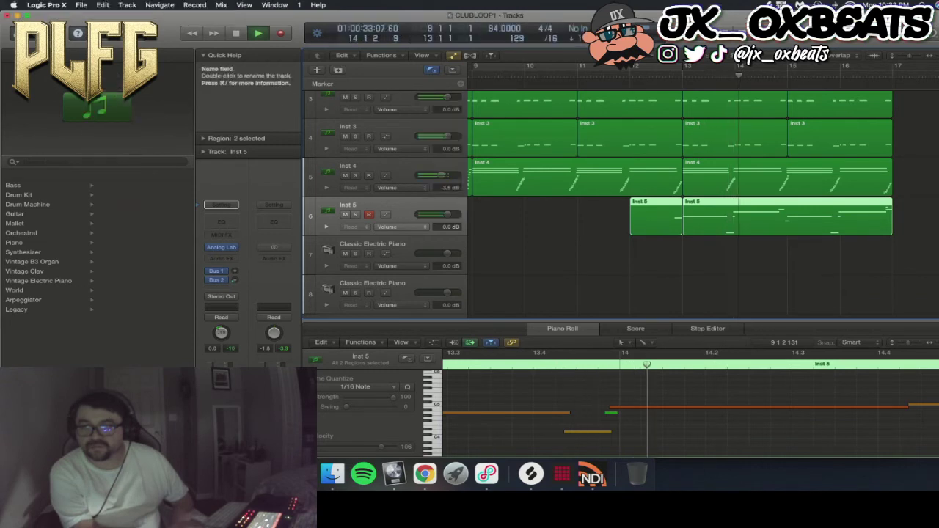
{"action": "left_click", "coordinate": [348, 166]}
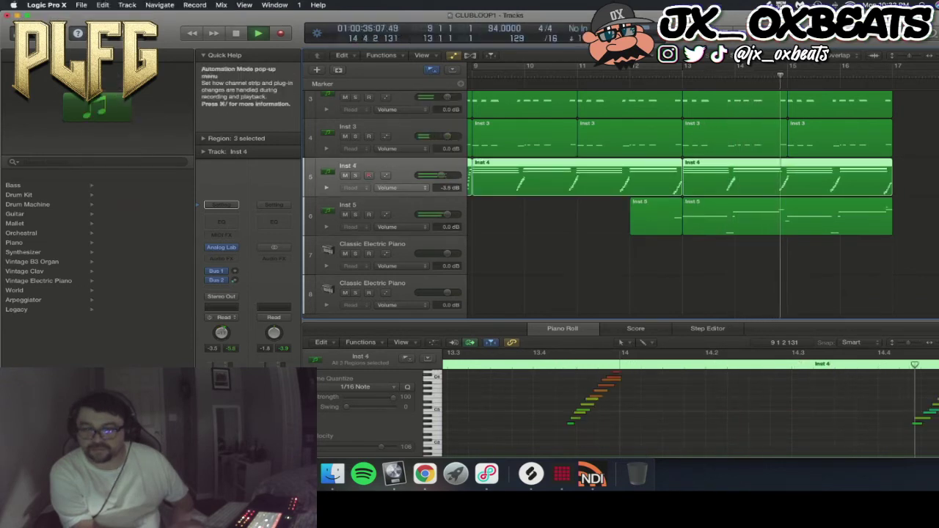
{"action": "left_click_drag", "start_coordinate": [446, 214], "coordinate": [442, 214]}
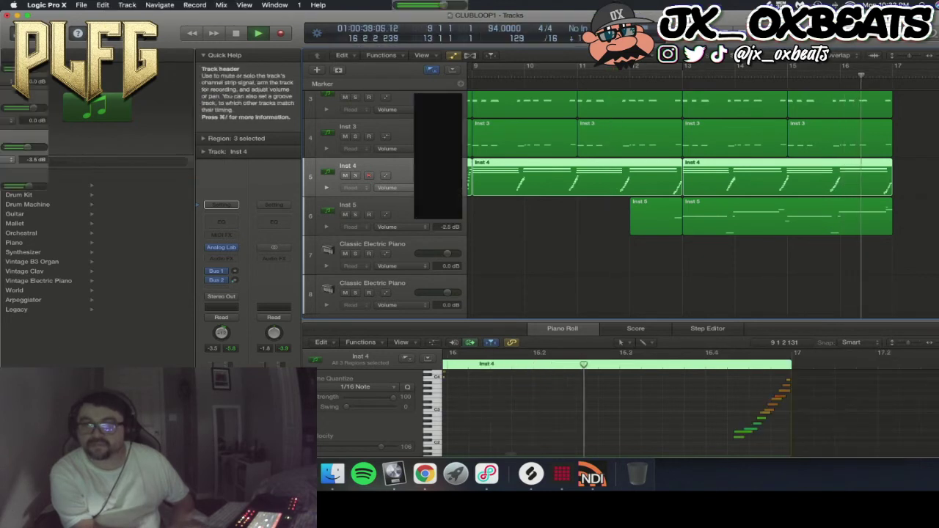
- Select the Inst 2 track, stop playback and fit the arrangement up to bar 17 in view
{"action": "left_click", "coordinate": [400, 99]}
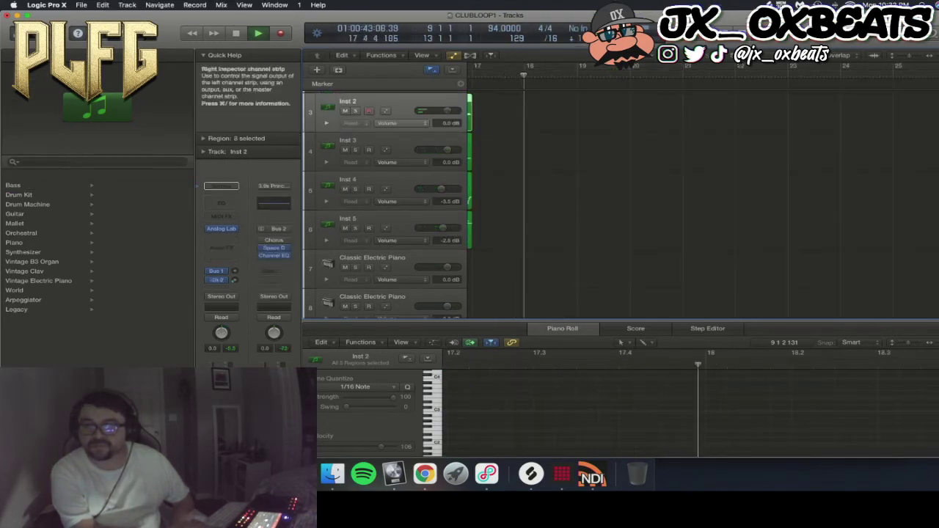
{"action": "scroll", "coordinate": [697, 205], "scroll_direction": "left", "scroll_amount": 10}
{"action": "scroll", "coordinate": [697, 206], "scroll_direction": "left", "scroll_amount": 1}
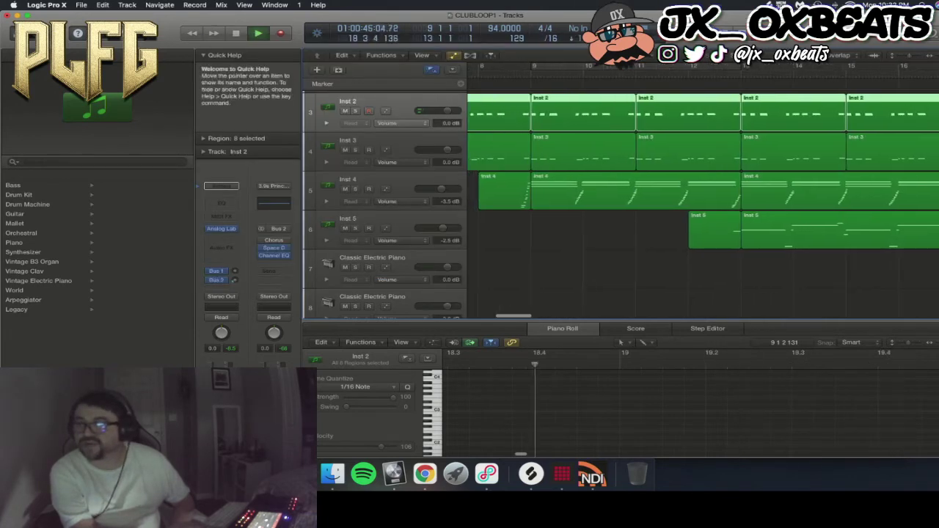
{"action": "left_click", "coordinate": [936, 56]}
{"action": "key", "text": "space"}
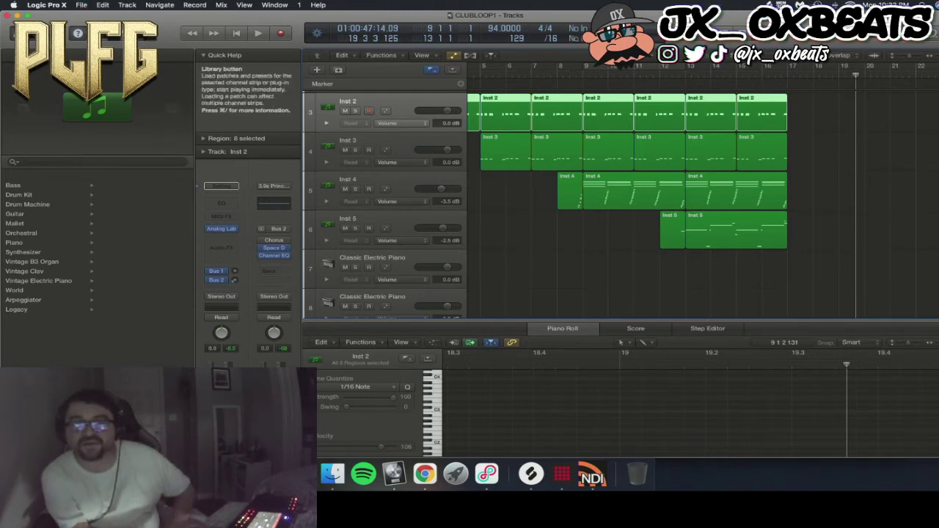
- Close the CLUBLOOP1 project and create a new one from the MPC import template, skipping all missing audio files
{"action": "left_click", "coordinate": [8, 15]}
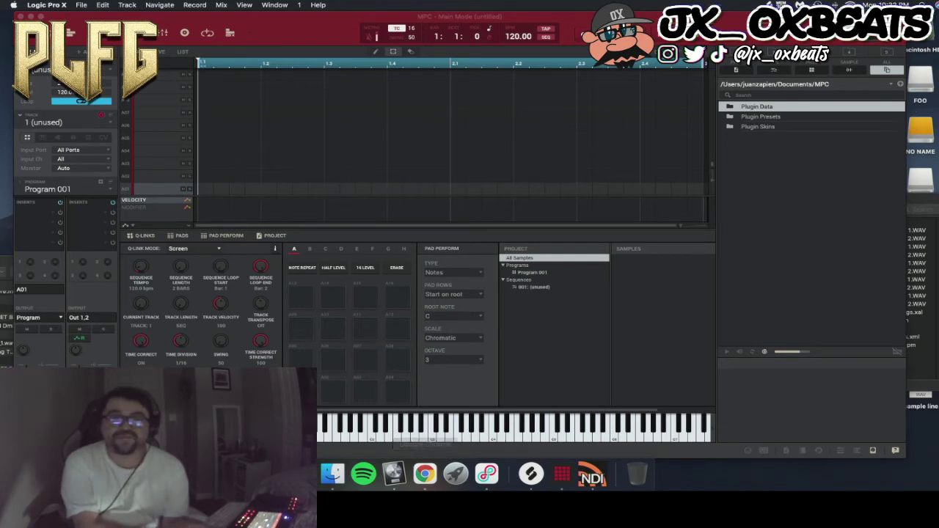
{"action": "left_click", "coordinate": [81, 6]}
{"action": "left_click", "coordinate": [95, 25]}
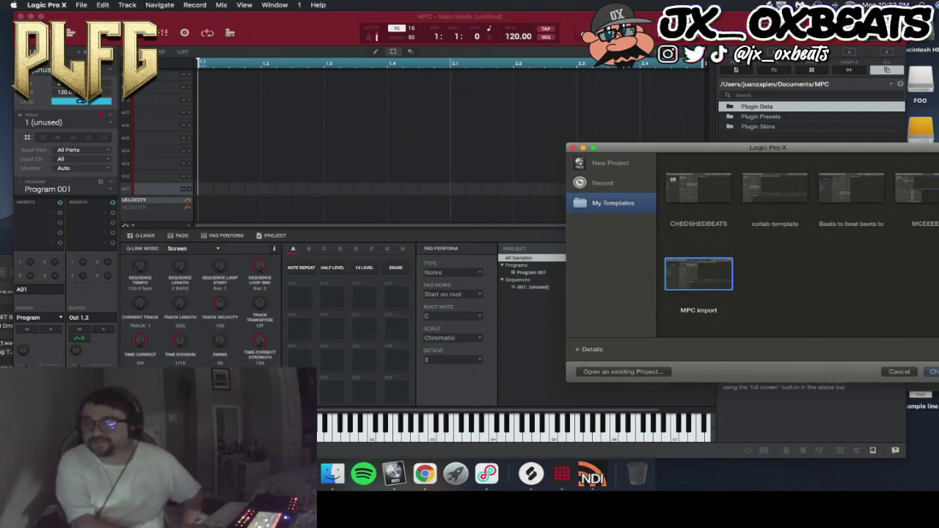
{"action": "key", "text": "Return"}
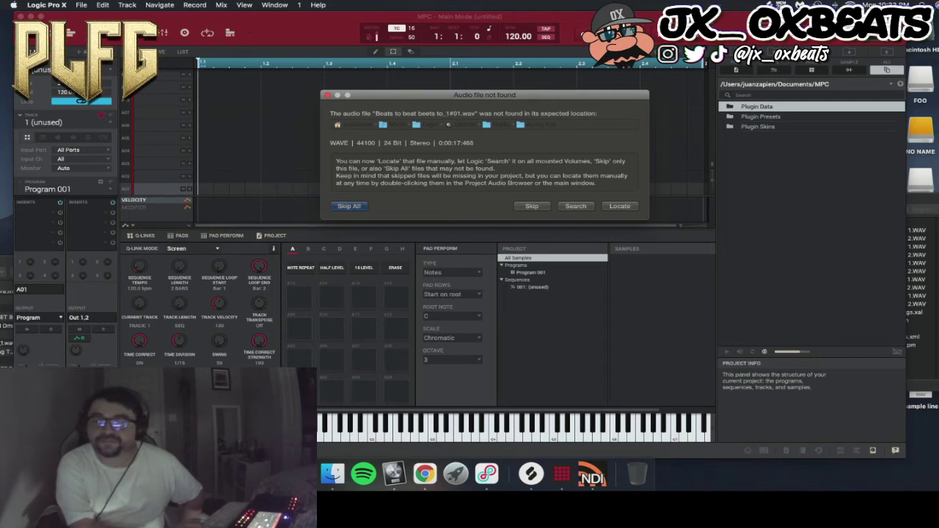
{"action": "key", "text": "Return"}
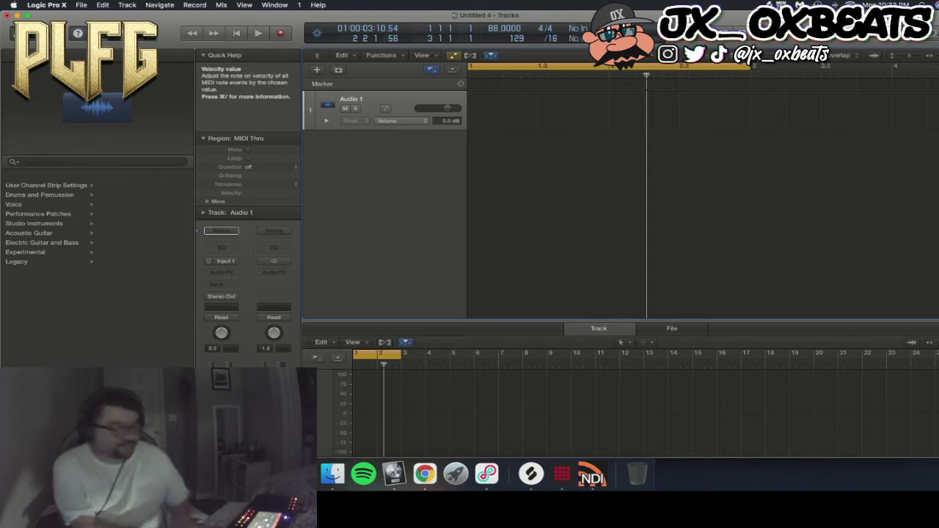
- Add a software instrument track and load Output's Arcade on it as a stereo instrument
{"action": "key", "text": "alt+super+s"}
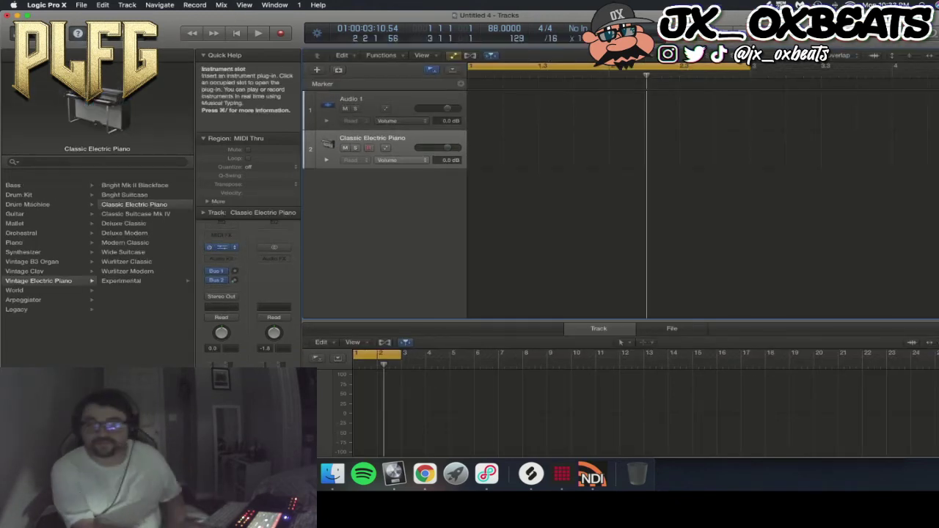
{"action": "left_click", "coordinate": [221, 248]}
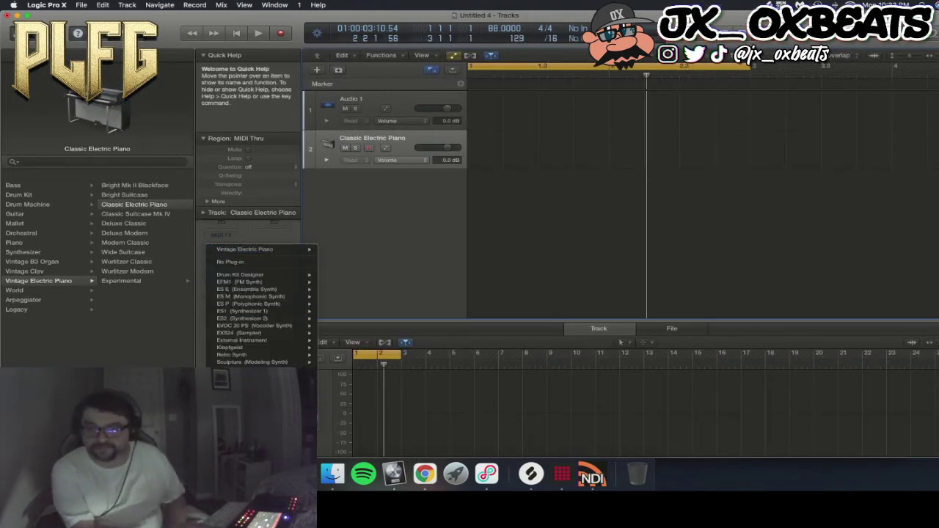
{"action": "mouse_move", "coordinate": [257, 419]}
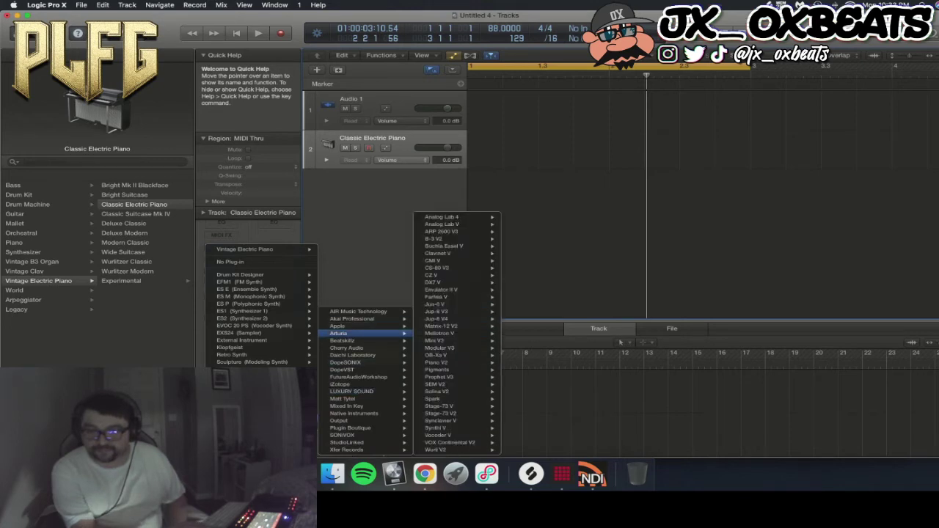
{"action": "mouse_move", "coordinate": [340, 384]}
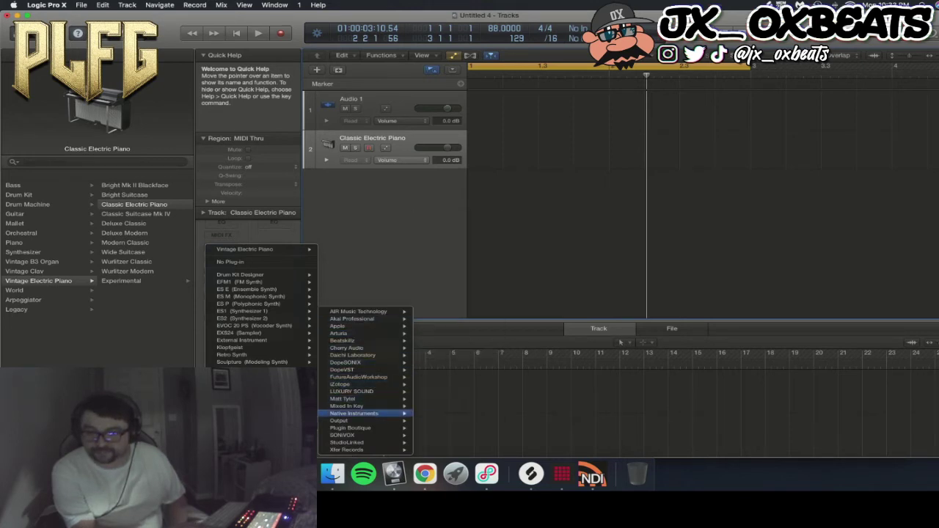
{"action": "mouse_move", "coordinate": [345, 421]}
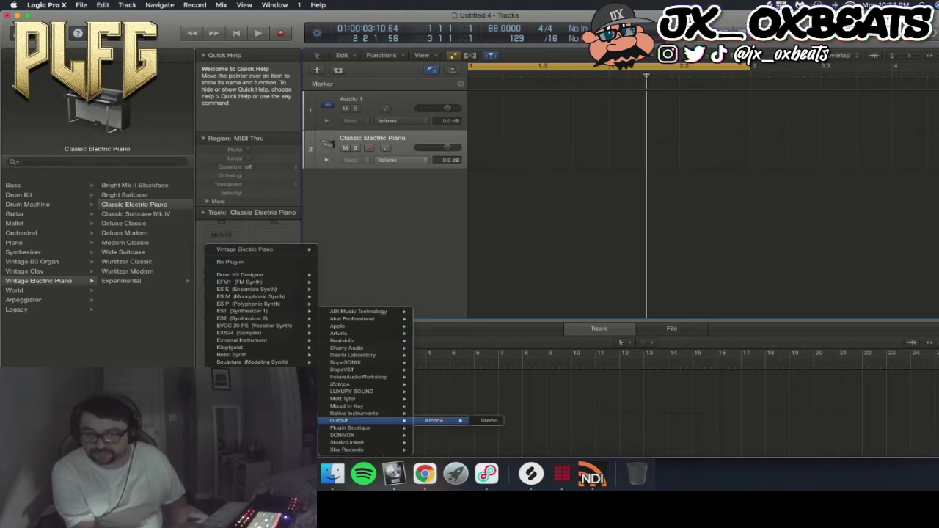
{"action": "left_click", "coordinate": [489, 421]}
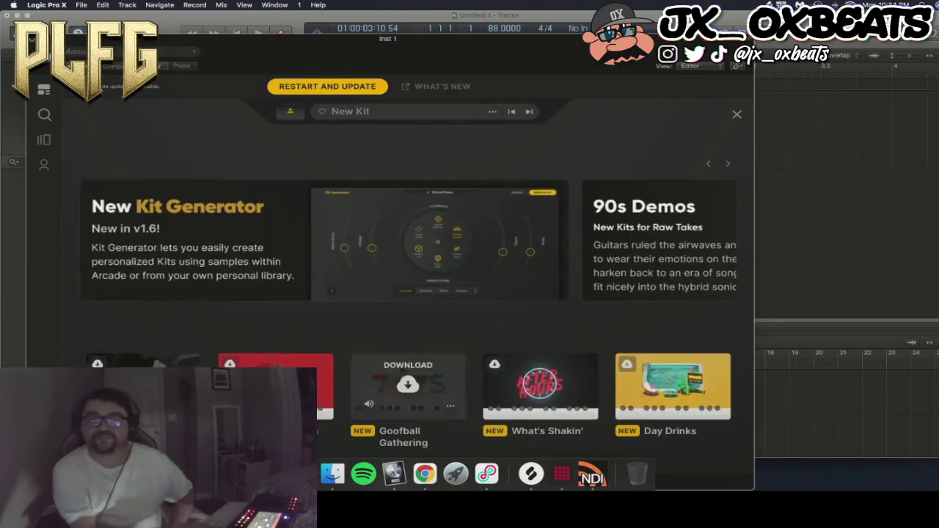
- Browse Arcade's newest, Hooked and Trap Melody kits, auditioning kits such as What's Shakin', Day Drinks and Dark Angel
{"action": "scroll", "coordinate": [408, 298], "scroll_direction": "down", "scroll_amount": 8}
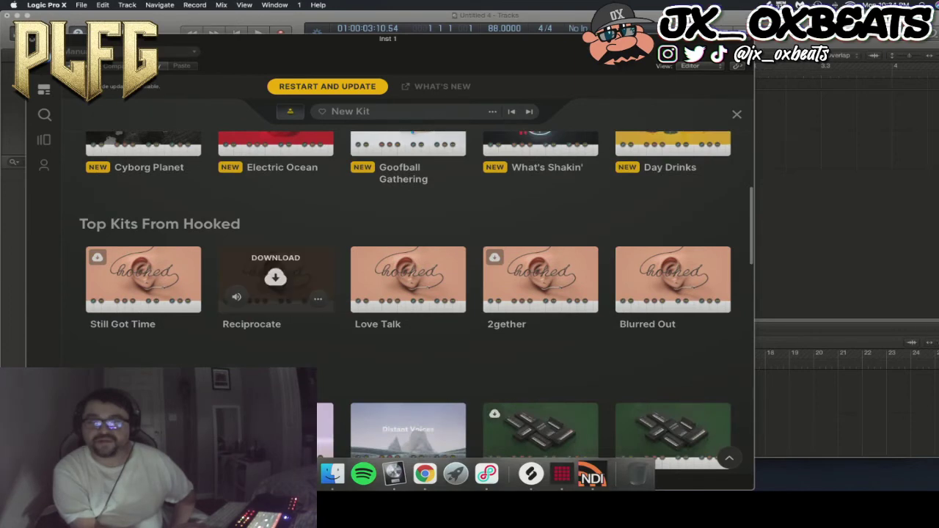
{"action": "scroll", "coordinate": [275, 257], "scroll_direction": "up", "scroll_amount": 3}
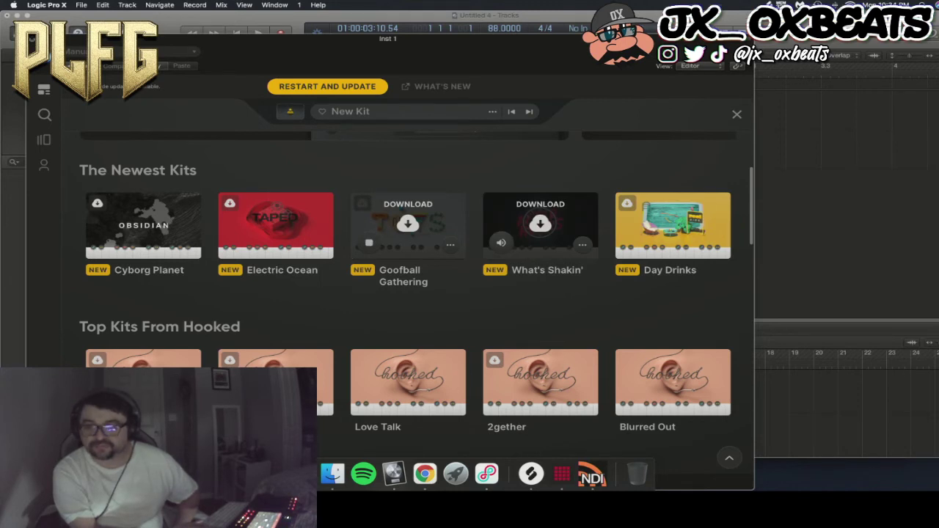
{"action": "left_click", "coordinate": [501, 243]}
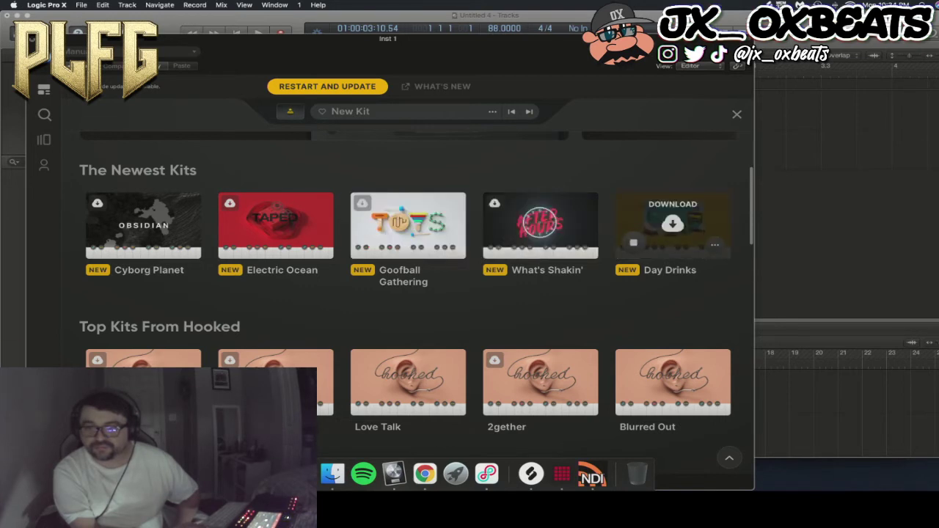
{"action": "scroll", "coordinate": [407, 293], "scroll_direction": "down", "scroll_amount": 5}
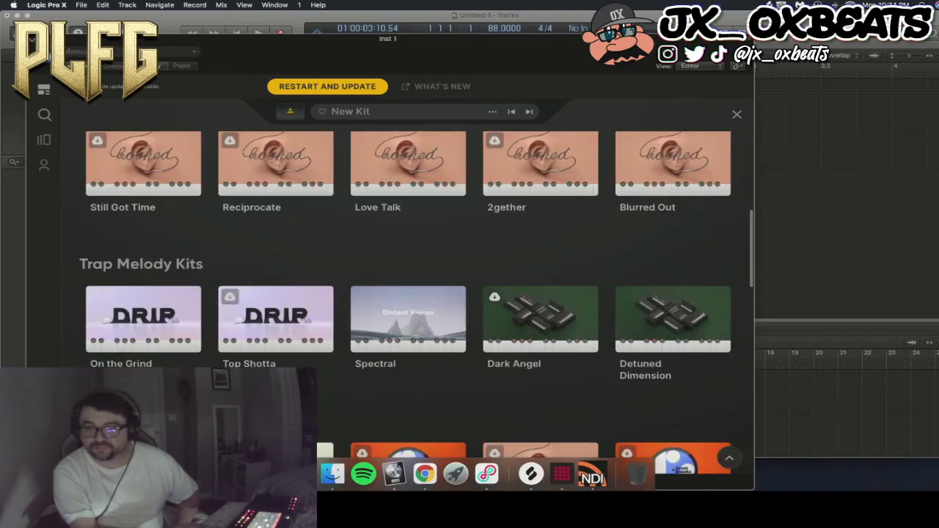
{"action": "scroll", "coordinate": [541, 253], "scroll_direction": "down", "scroll_amount": 6}
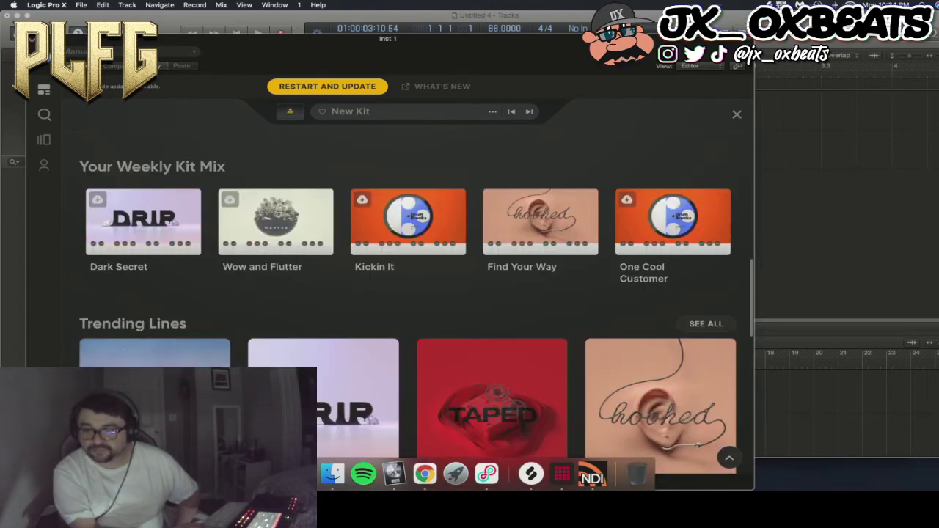
{"action": "scroll", "coordinate": [540, 294], "scroll_direction": "up", "scroll_amount": 5}
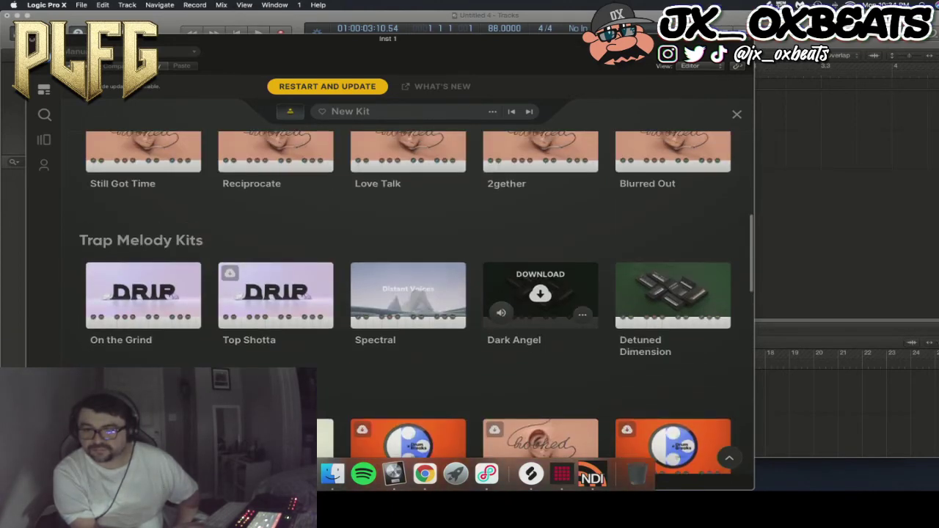
{"action": "scroll", "coordinate": [540, 293], "scroll_direction": "up", "scroll_amount": 3}
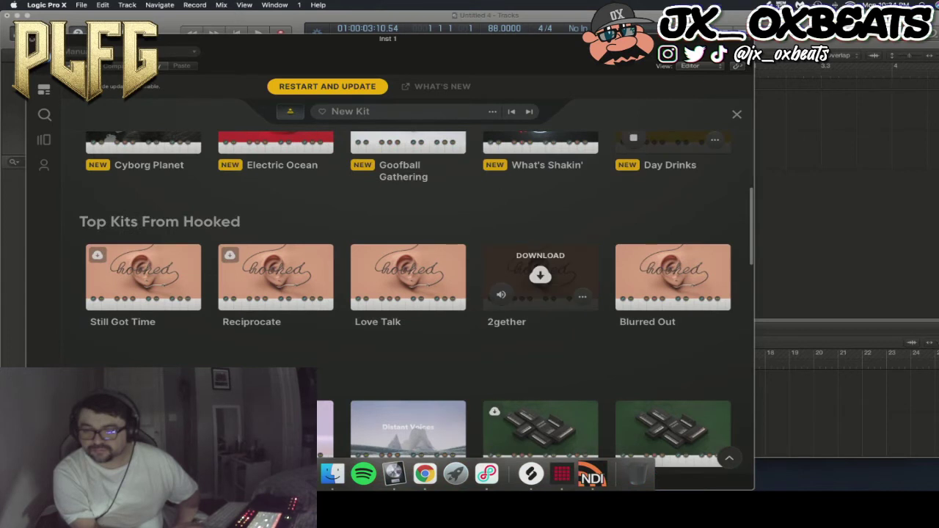
{"action": "scroll", "coordinate": [540, 290], "scroll_direction": "down", "scroll_amount": 3}
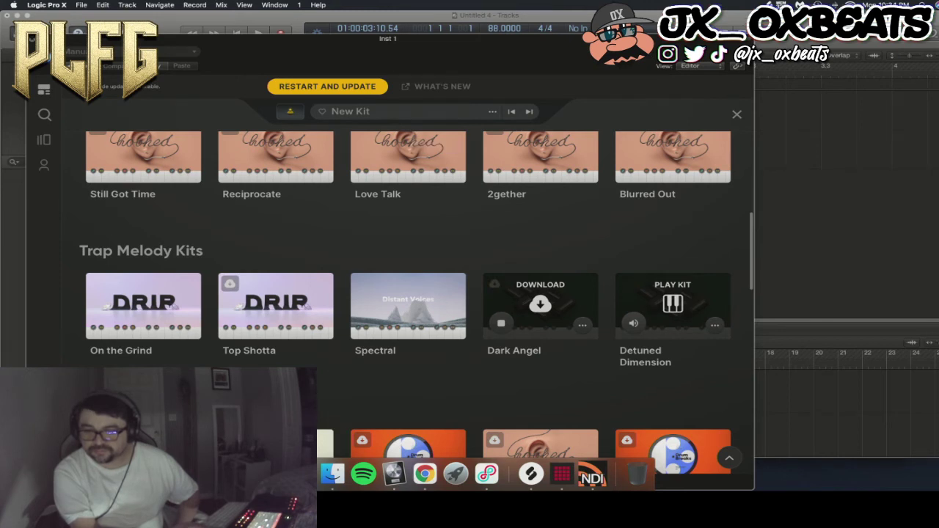
- Audition Detuned Dimension and Wow and Flutter, then look through the Trending Lines and Chill Lofi Kits
{"action": "left_click", "coordinate": [634, 324]}
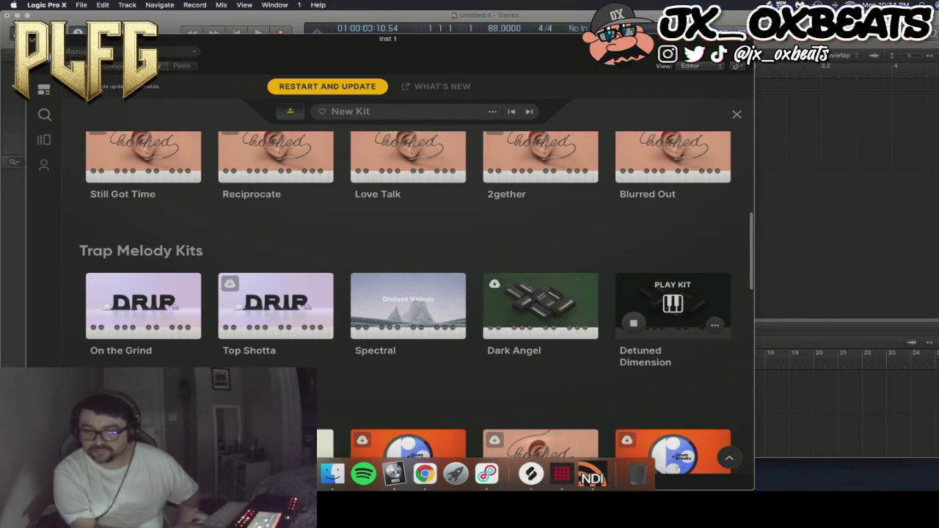
{"action": "scroll", "coordinate": [411, 294], "scroll_direction": "down", "scroll_amount": 1}
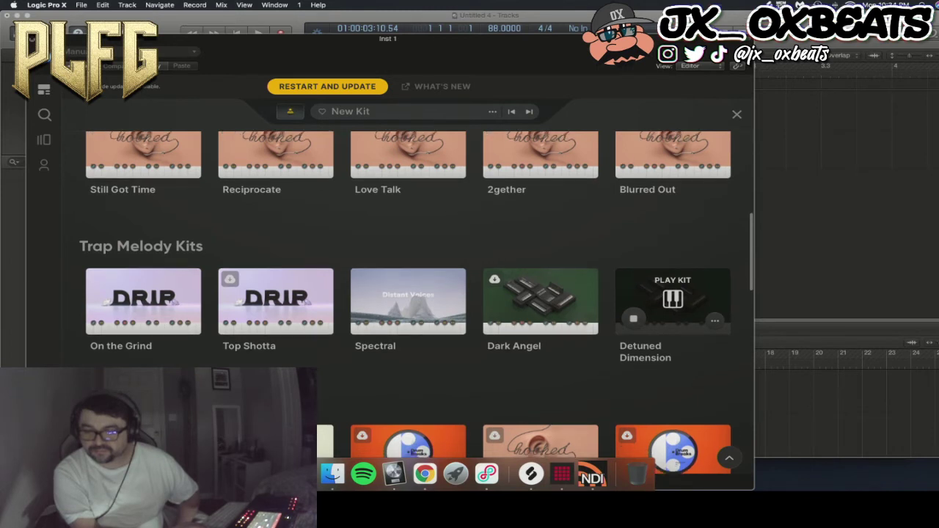
{"action": "scroll", "coordinate": [406, 302], "scroll_direction": "down", "scroll_amount": 3}
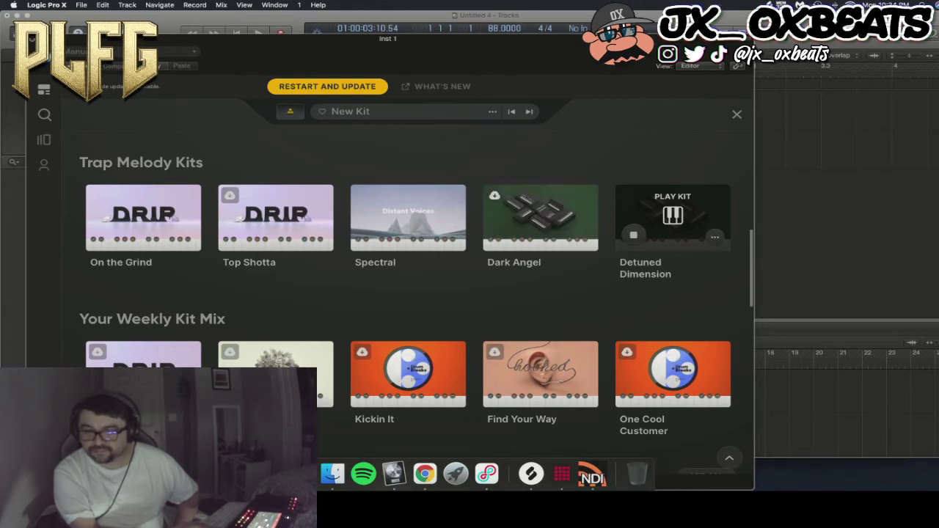
{"action": "scroll", "coordinate": [673, 221], "scroll_direction": "down", "scroll_amount": 3}
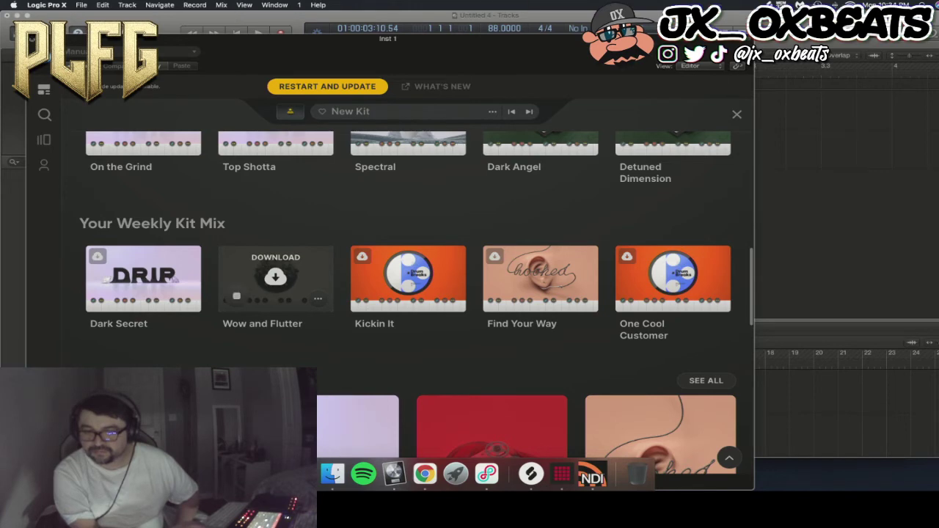
{"action": "scroll", "coordinate": [408, 302], "scroll_direction": "down", "scroll_amount": 5}
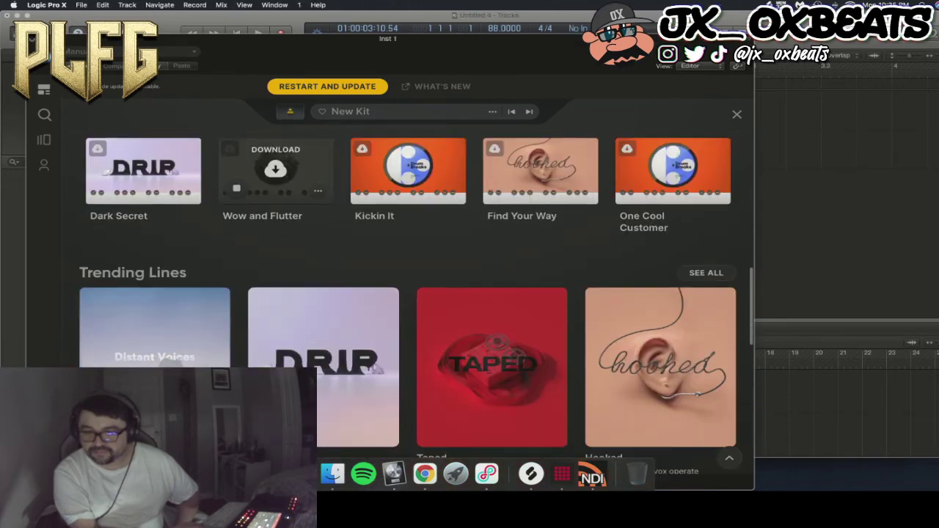
{"action": "scroll", "coordinate": [408, 302], "scroll_direction": "down", "scroll_amount": 12}
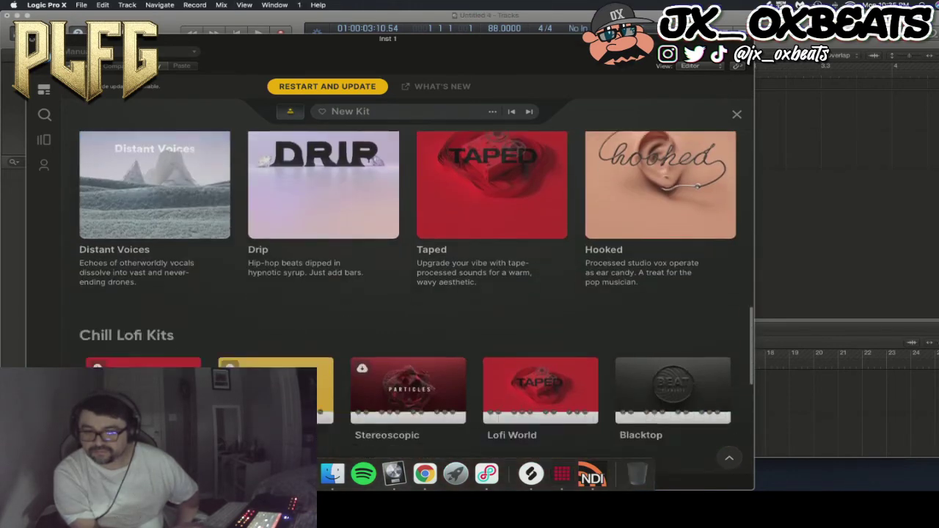
- Download the Wow and Flutter kit from Your Weekly Kit Mix and load it for playing
{"action": "scroll", "coordinate": [323, 293], "scroll_direction": "up", "scroll_amount": 10}
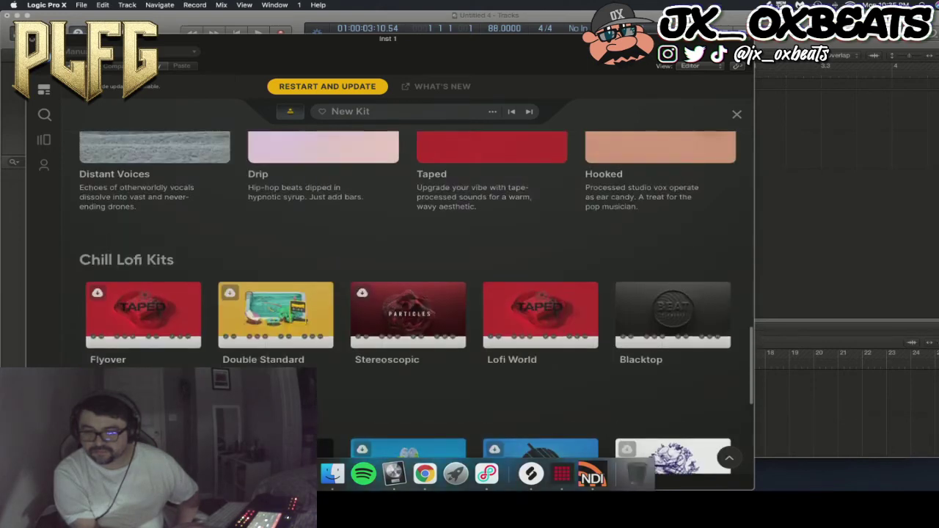
{"action": "scroll", "coordinate": [408, 294], "scroll_direction": "up", "scroll_amount": 6}
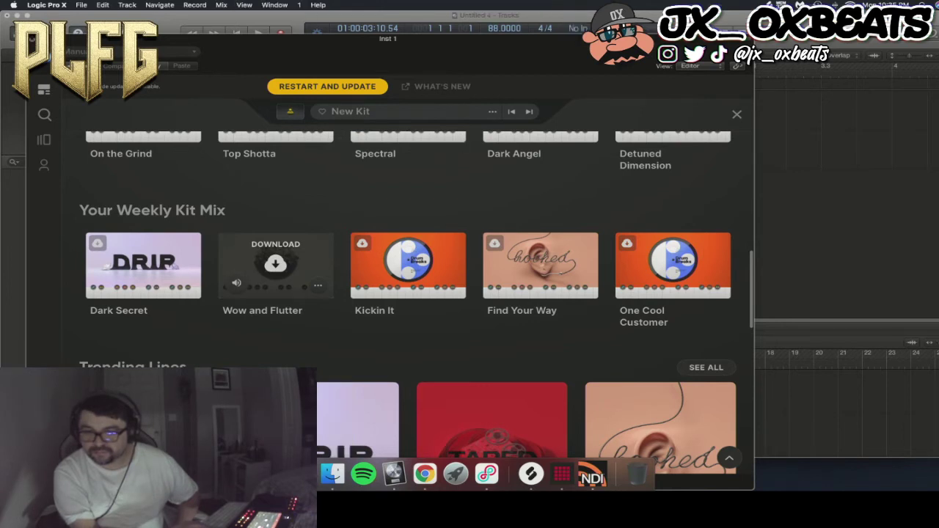
{"action": "left_click", "coordinate": [275, 263]}
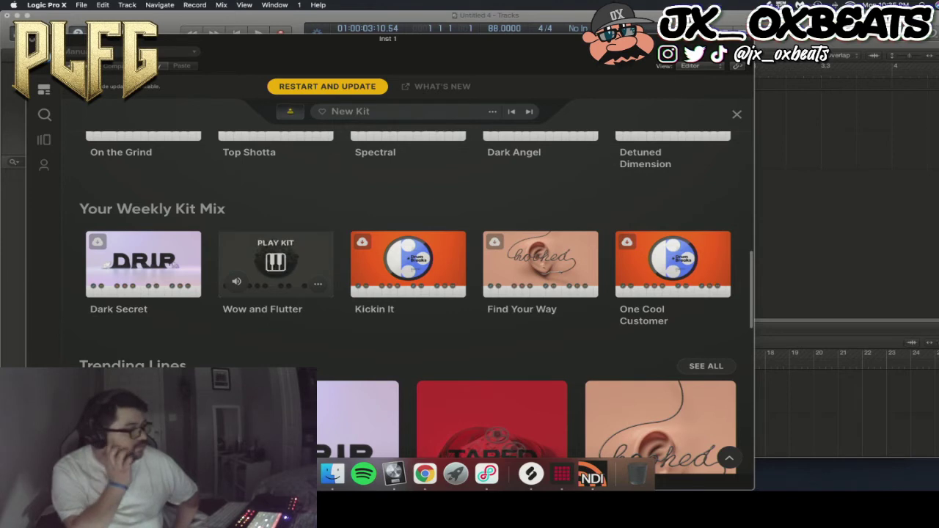
{"action": "left_click", "coordinate": [275, 263]}
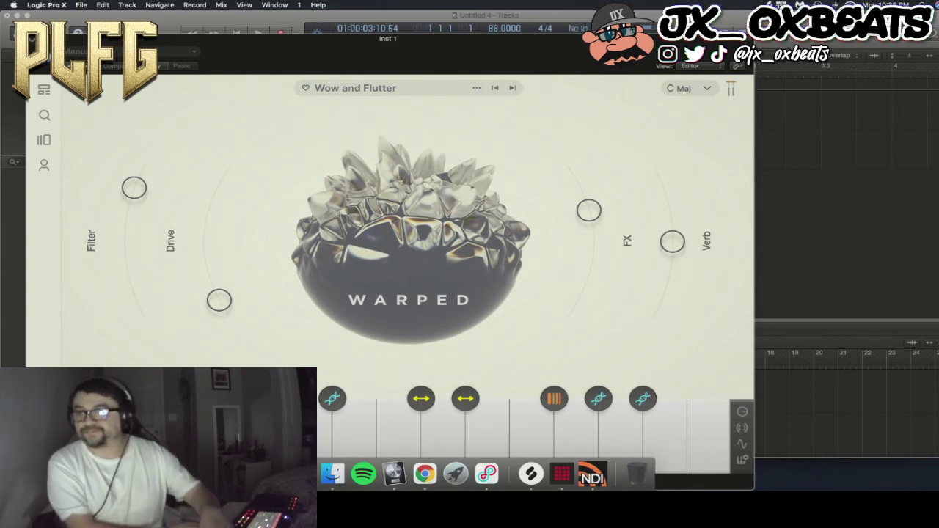
- Switch the kit's session key to minor, try C min and G min, and choose A# min
{"action": "left_click", "coordinate": [690, 88]}
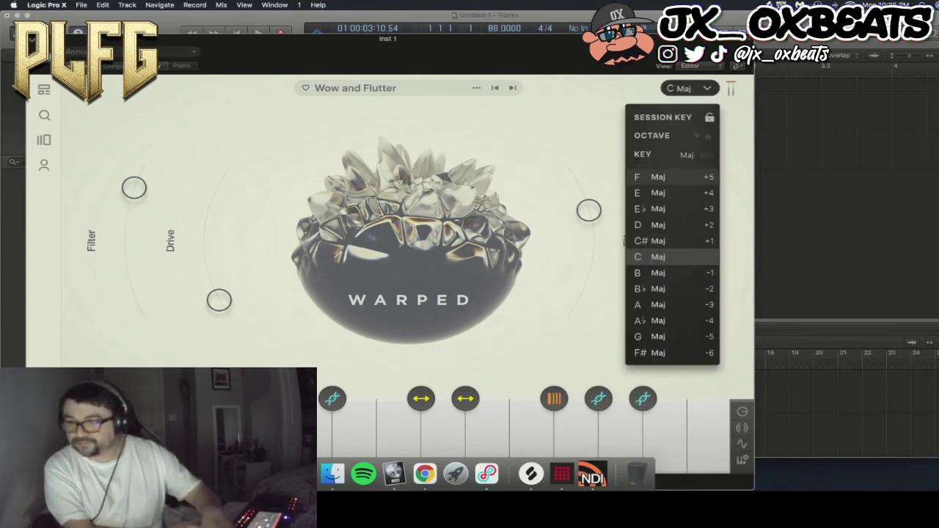
{"action": "left_click", "coordinate": [707, 155]}
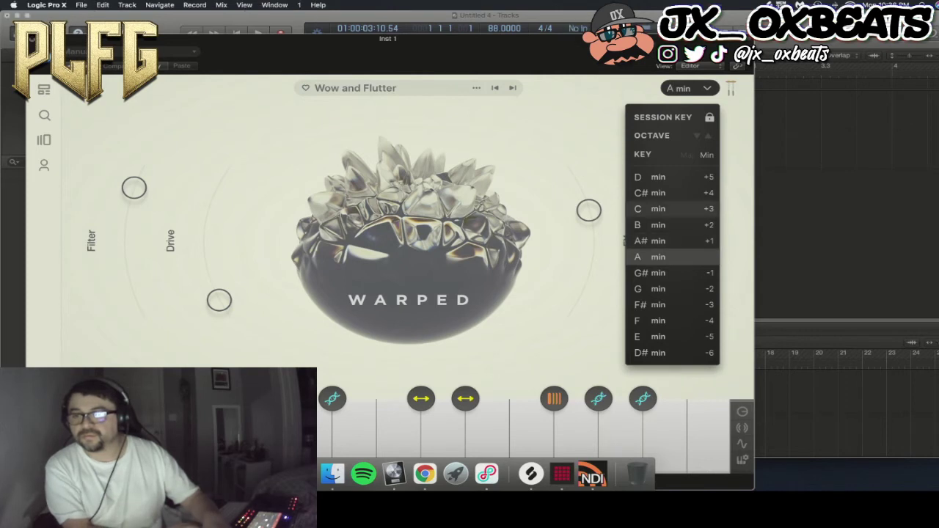
{"action": "left_click", "coordinate": [649, 208]}
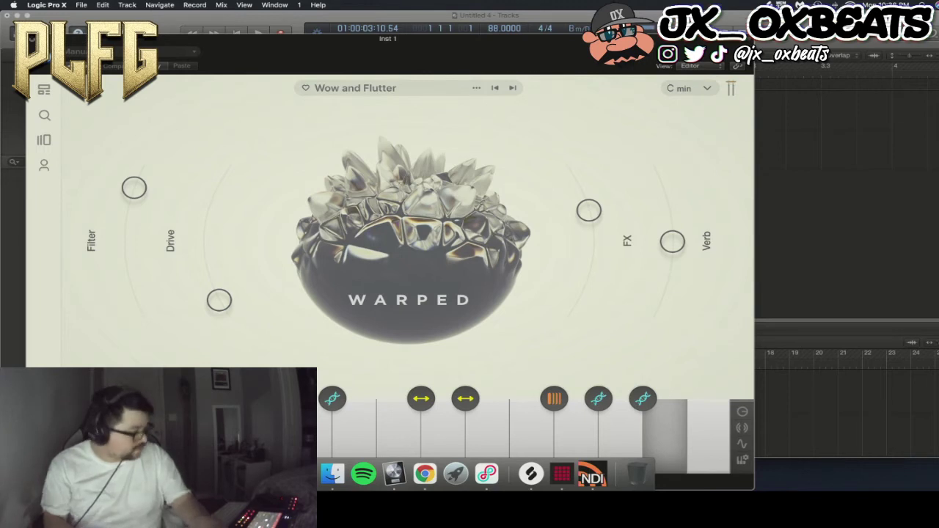
{"action": "left_click", "coordinate": [690, 88]}
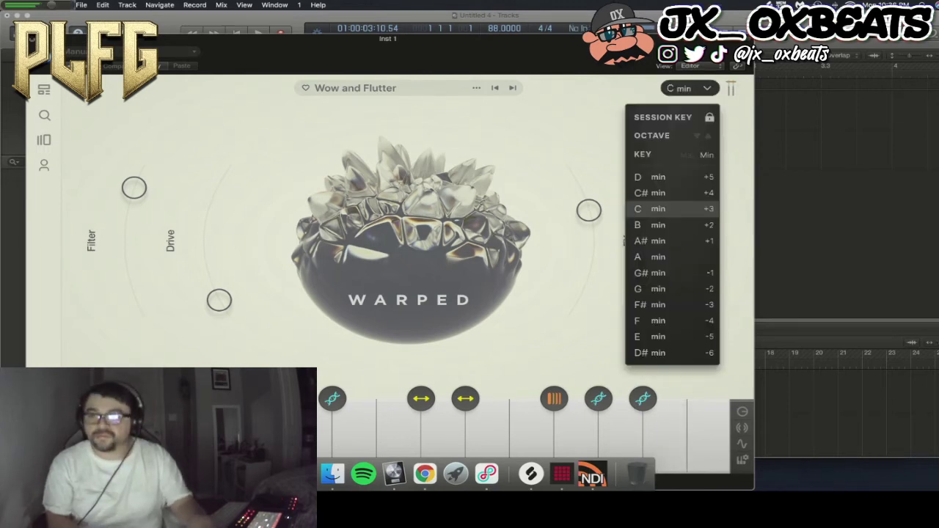
{"action": "left_click", "coordinate": [673, 289]}
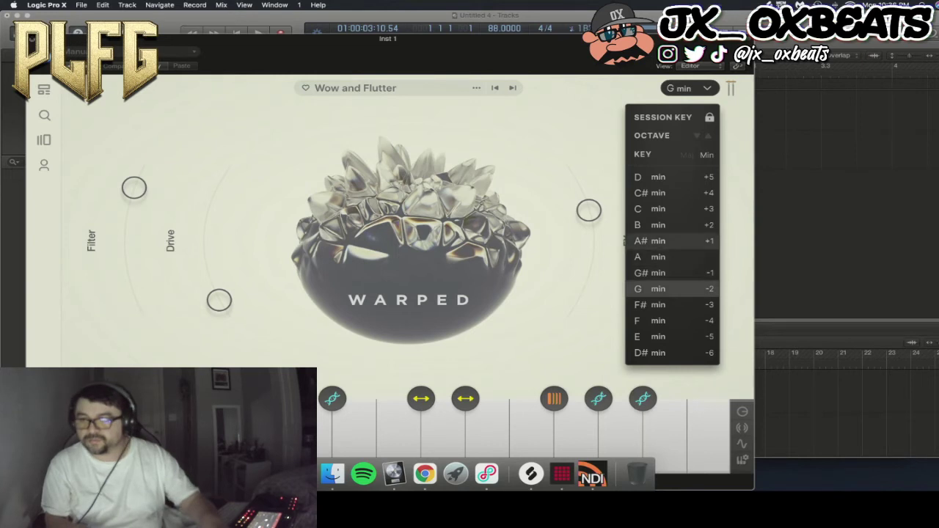
{"action": "left_click", "coordinate": [672, 241]}
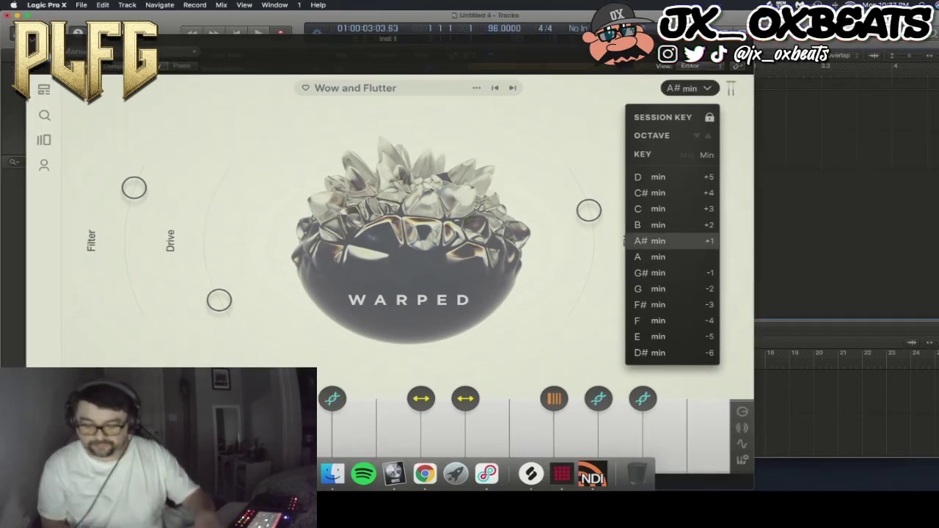
- Record a two-bar Arcade part on the Inst 1 track and set the project tempo to 95 BPM
{"action": "key", "text": "r"}
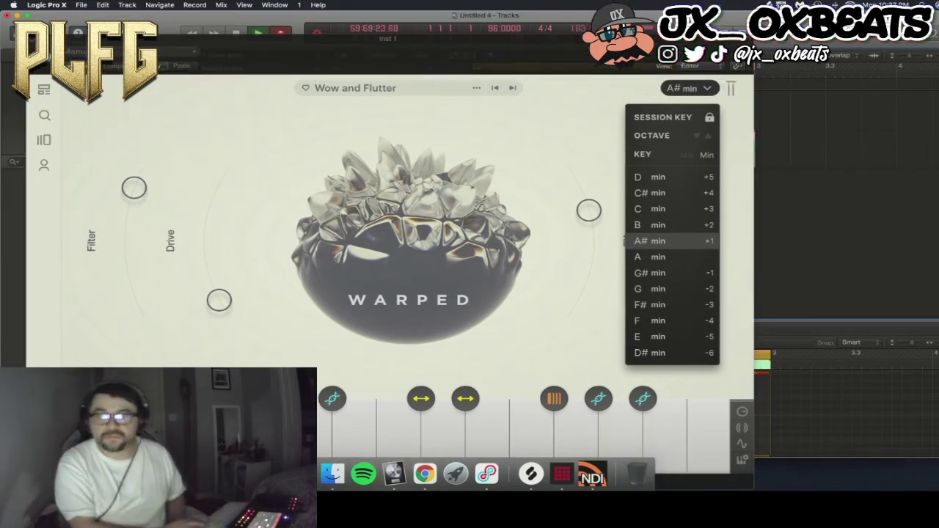
{"action": "key", "text": "space"}
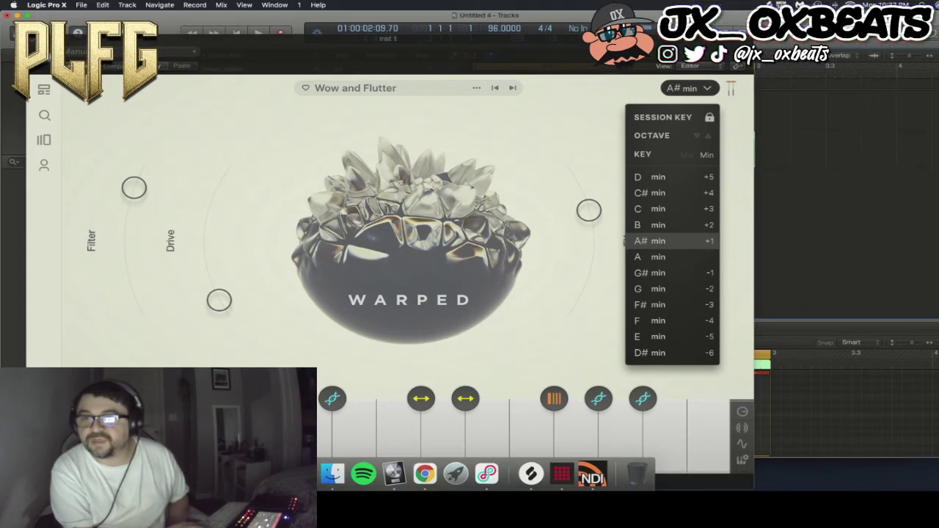
{"action": "left_click_drag", "start_coordinate": [505, 28], "coordinate": [505, 27]}
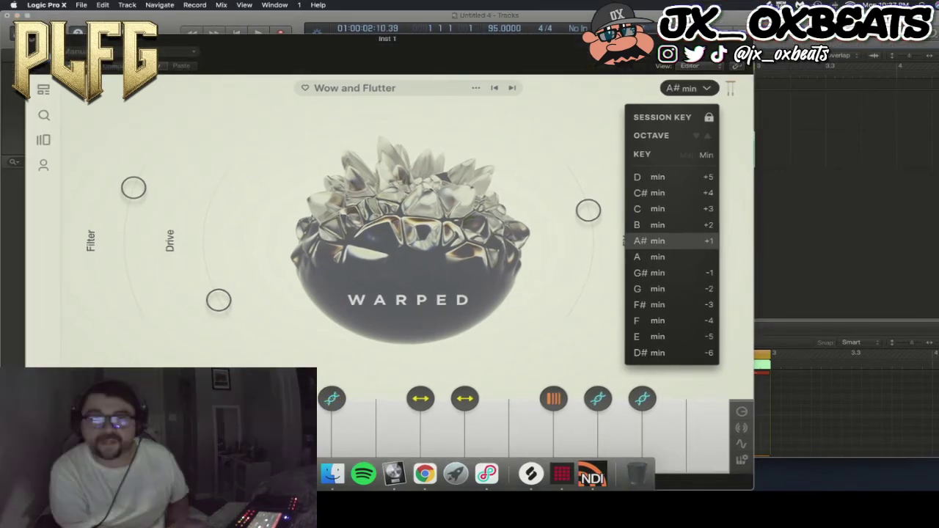
- Hide the plug-in window and raise the velocity of both Inst 1 notes to 127 in the Piano Roll
{"action": "key", "text": "v"}
{"action": "scroll", "coordinate": [525, 405], "scroll_direction": "up", "scroll_amount": 4}
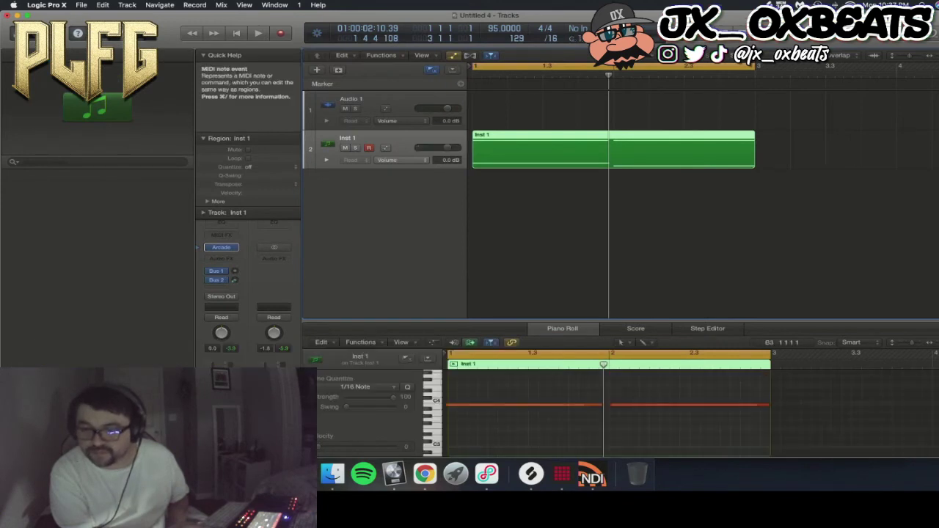
{"action": "left_click", "coordinate": [613, 405]}
{"action": "scroll", "coordinate": [609, 411], "scroll_direction": "down", "scroll_amount": 6}
{"action": "left_click", "coordinate": [526, 431]}
{"action": "left_click", "coordinate": [617, 438]}
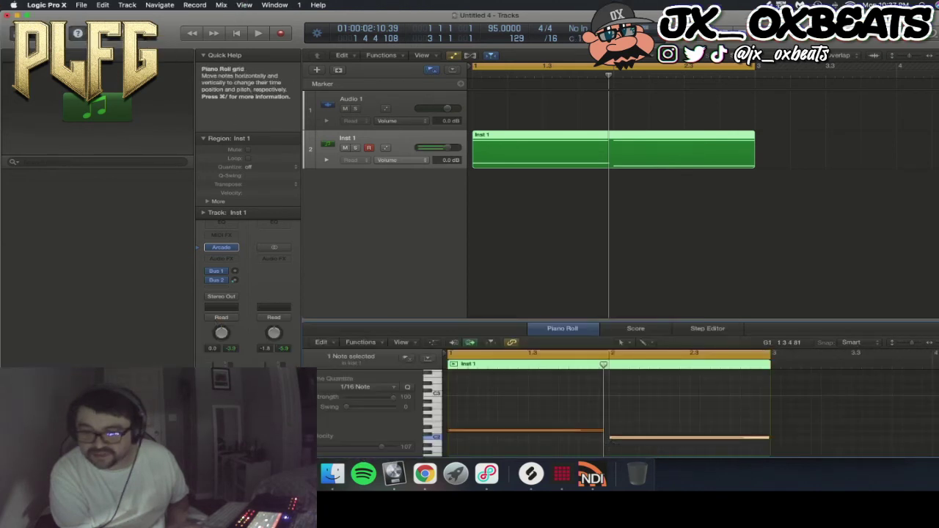
{"action": "left_click_drag", "start_coordinate": [381, 446], "coordinate": [394, 446]}
{"action": "left_click", "coordinate": [477, 430]}
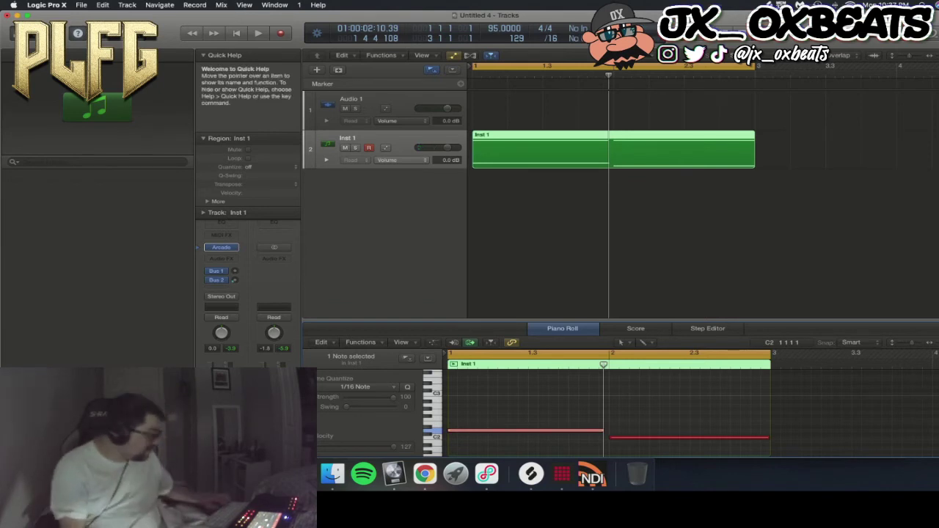
- Add another software instrument track and load AIR Music Technology's Transfuser_x64 on it as a stereo instrument
{"action": "key", "text": "alt+super+s"}
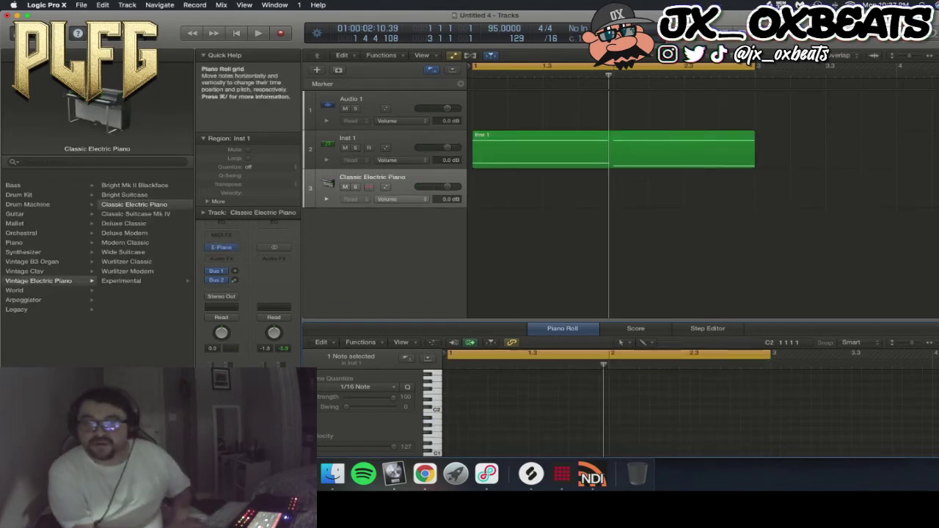
{"action": "left_click", "coordinate": [221, 246]}
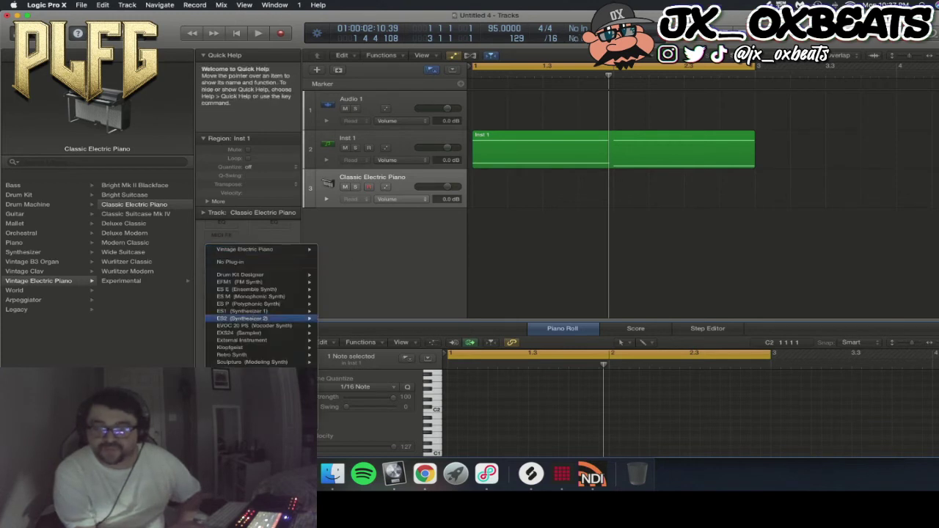
{"action": "mouse_move", "coordinate": [257, 363]}
{"action": "mouse_move", "coordinate": [358, 311]}
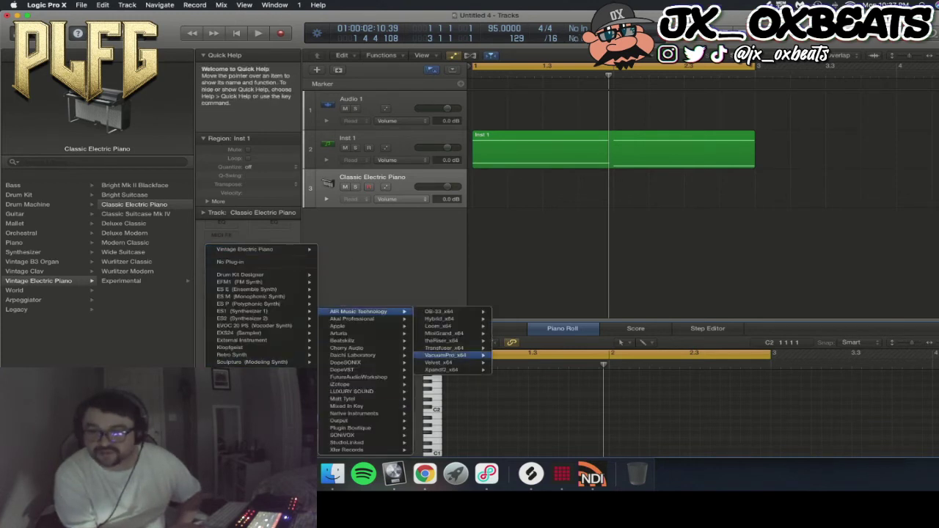
{"action": "mouse_move", "coordinate": [444, 348]}
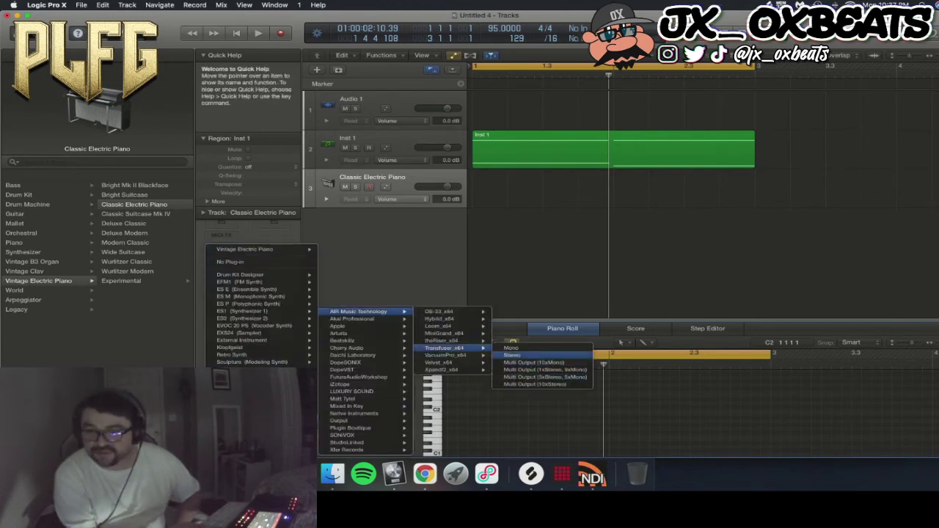
{"action": "left_click", "coordinate": [513, 356]}
- Switch to Finder and open the Music sounds folder on the NO NAME drive in the Downloads window
{"action": "left_click", "coordinate": [332, 474]}
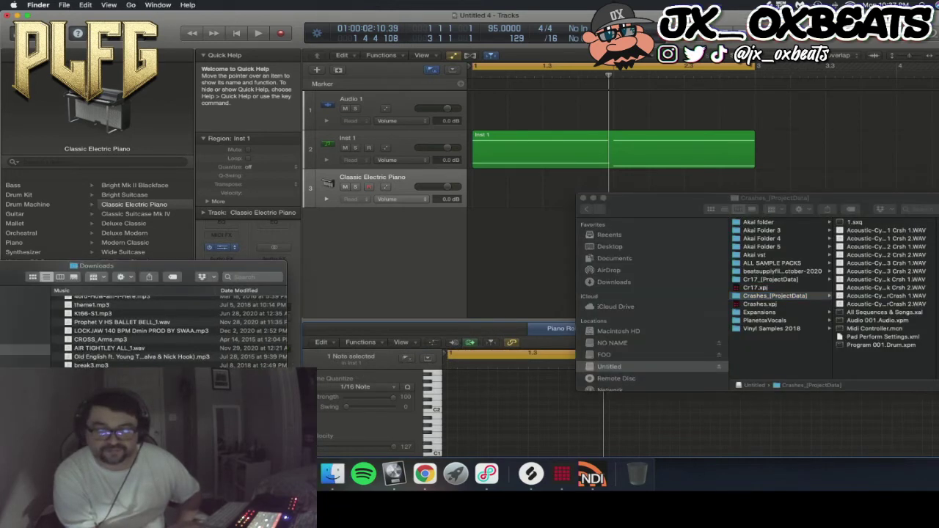
{"action": "left_click_drag", "start_coordinate": [147, 266], "coordinate": [223, 265]}
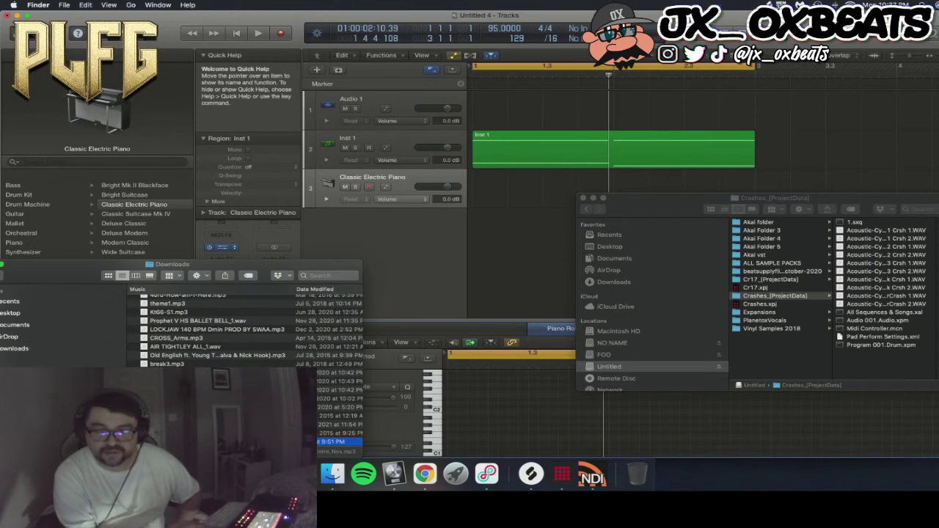
{"action": "left_click", "coordinate": [15, 409]}
{"action": "scroll", "coordinate": [221, 396], "scroll_direction": "down", "scroll_amount": 1}
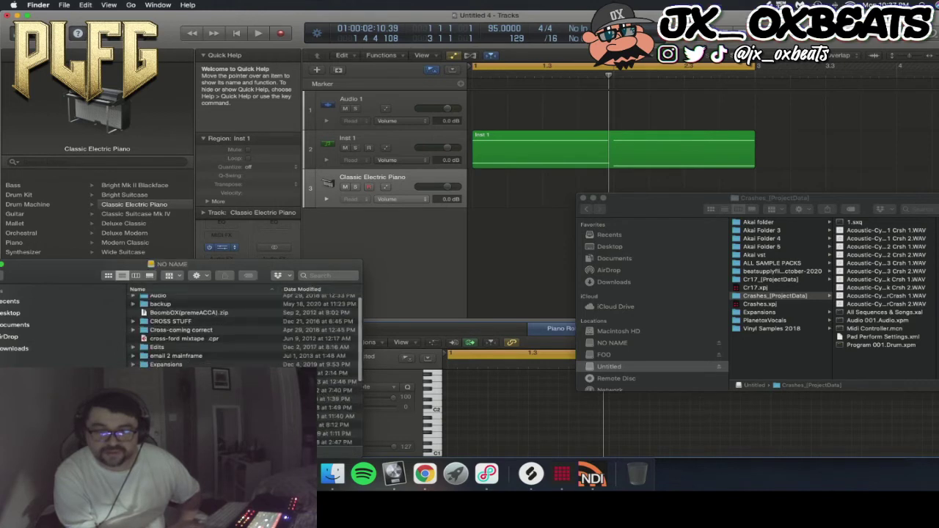
{"action": "left_click", "coordinate": [191, 416]}
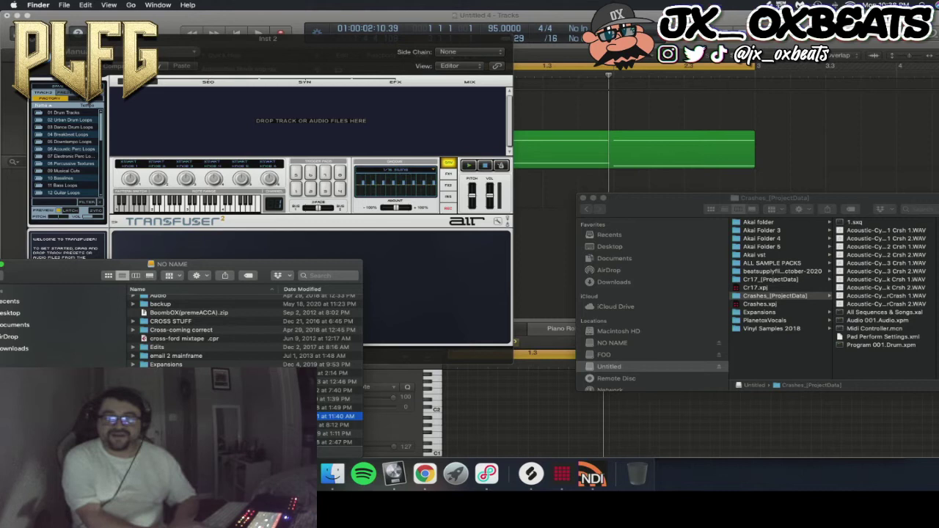
{"action": "double_click", "coordinate": [176, 417]}
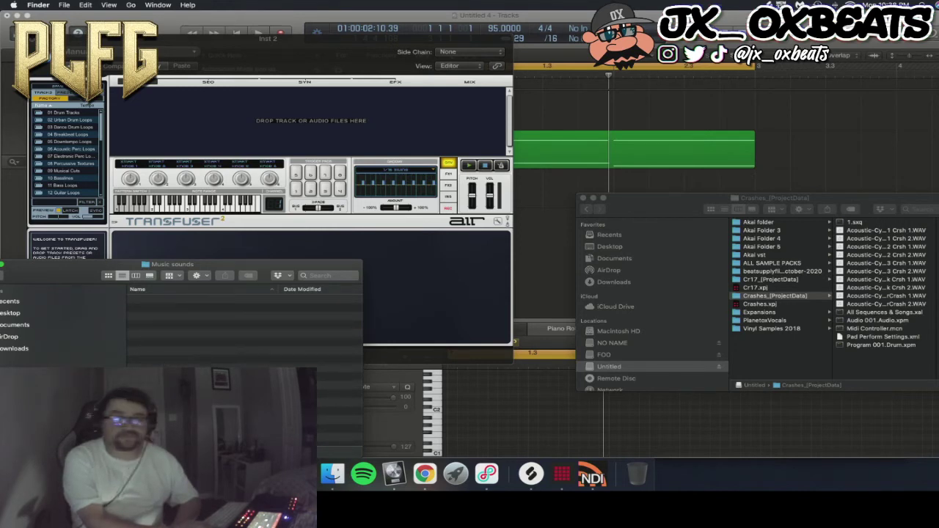
- Find The Kount folder among the sample packs in Music sounds and open it
{"action": "scroll", "coordinate": [246, 330], "scroll_direction": "down", "scroll_amount": 10}
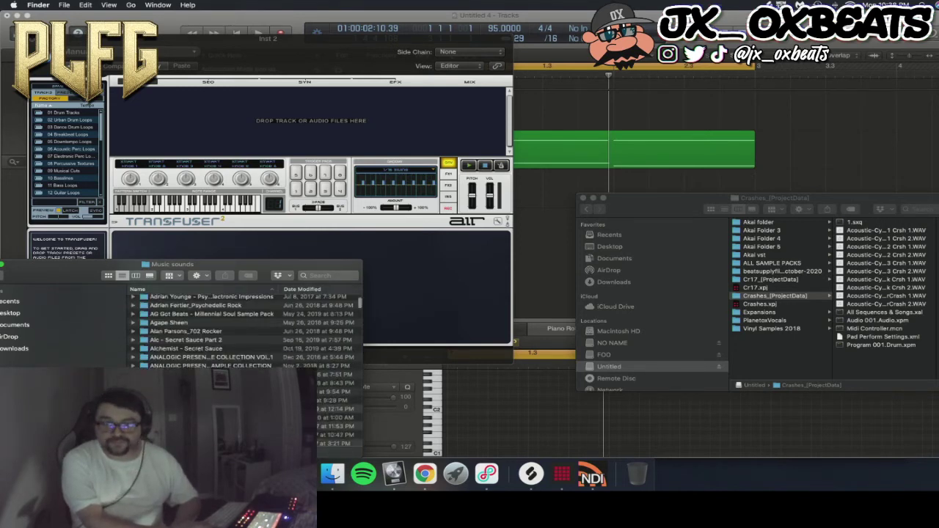
{"action": "scroll", "coordinate": [246, 330], "scroll_direction": "down", "scroll_amount": 15}
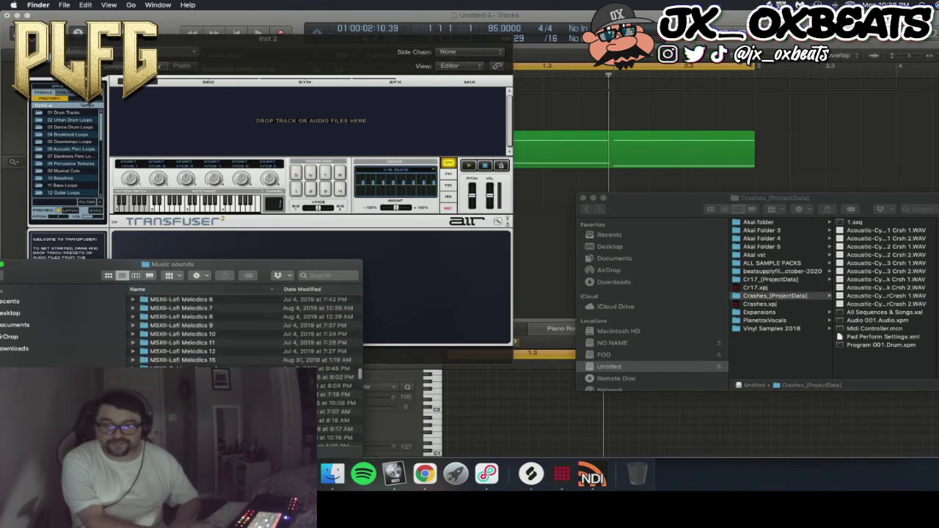
{"action": "scroll", "coordinate": [246, 331], "scroll_direction": "down", "scroll_amount": 15}
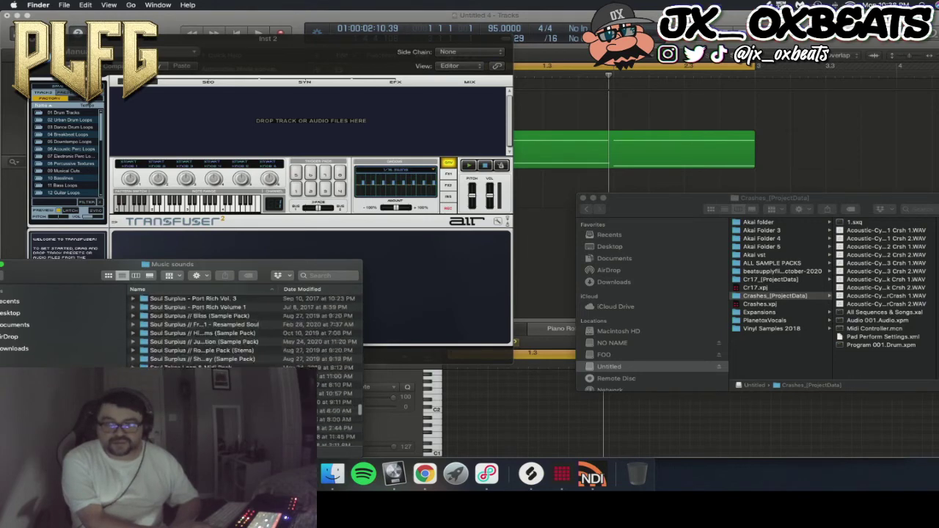
{"action": "scroll", "coordinate": [245, 330], "scroll_direction": "down", "scroll_amount": 15}
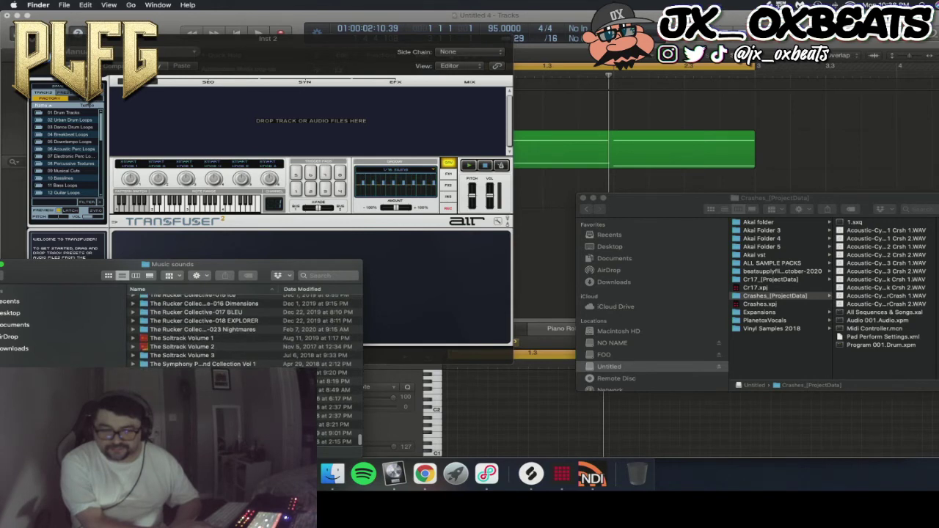
{"action": "scroll", "coordinate": [246, 330], "scroll_direction": "up", "scroll_amount": 5}
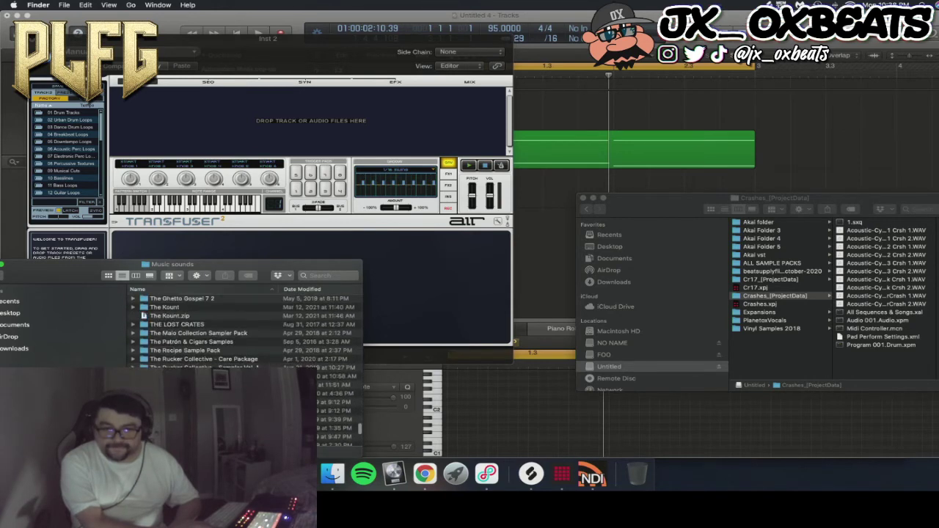
{"action": "left_click", "coordinate": [162, 307]}
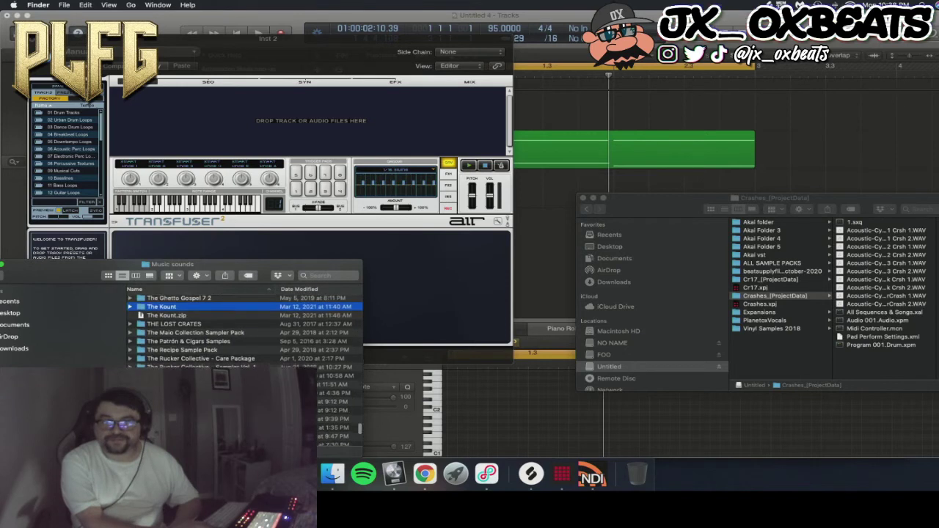
{"action": "double_click", "coordinate": [163, 307]}
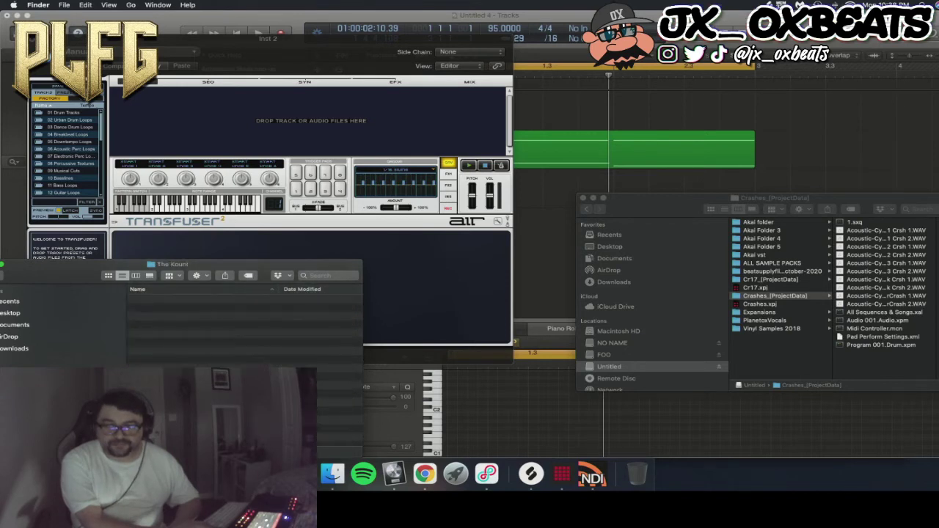
- Open the Drum Loops folder inside Kount Drums Volume 4
{"action": "left_click_drag", "start_coordinate": [235, 370], "coordinate": [228, 361]}
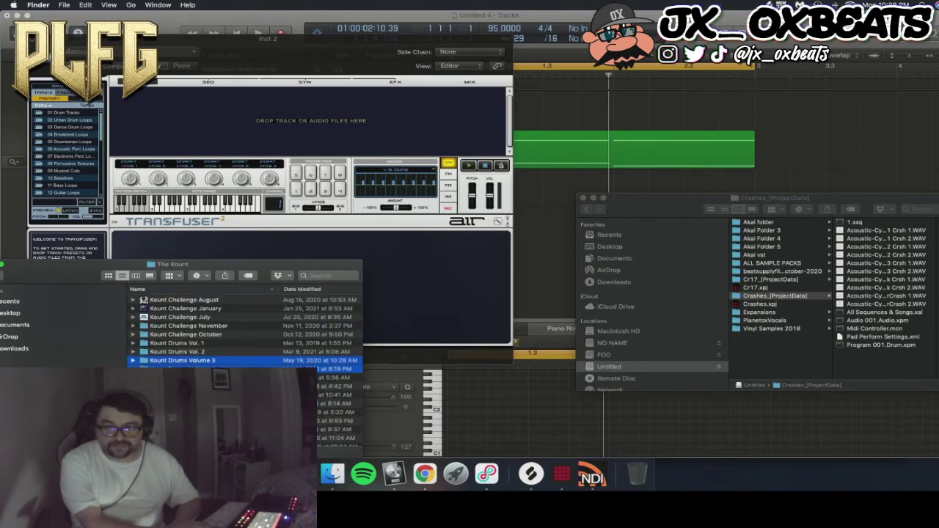
{"action": "left_click", "coordinate": [183, 369]}
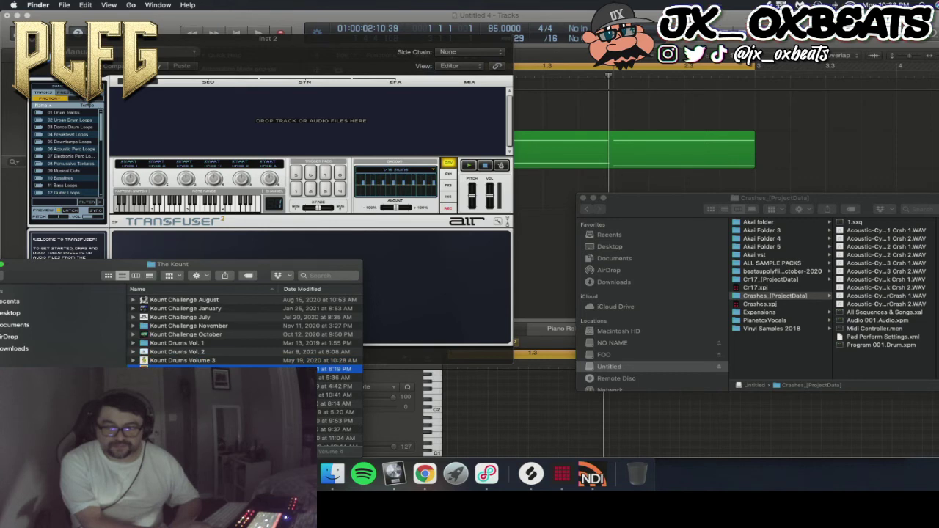
{"action": "double_click", "coordinate": [184, 370]}
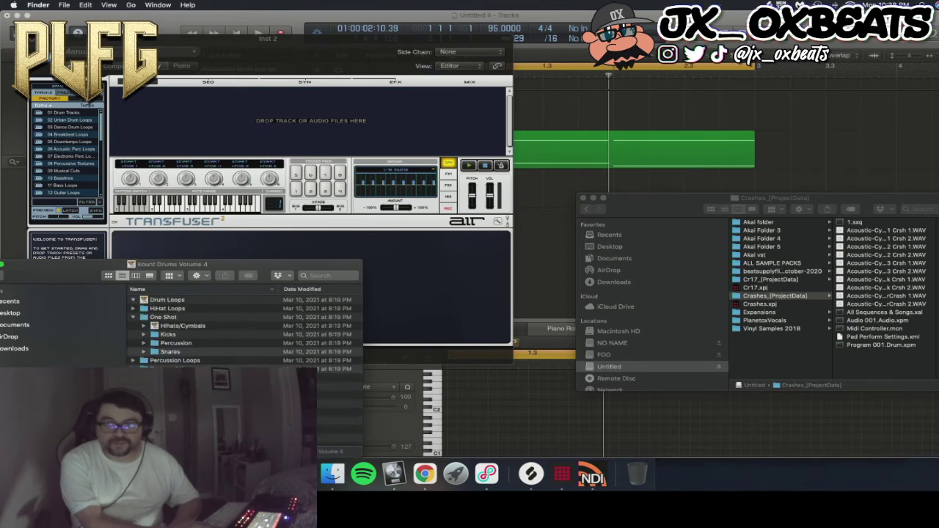
{"action": "double_click", "coordinate": [168, 300]}
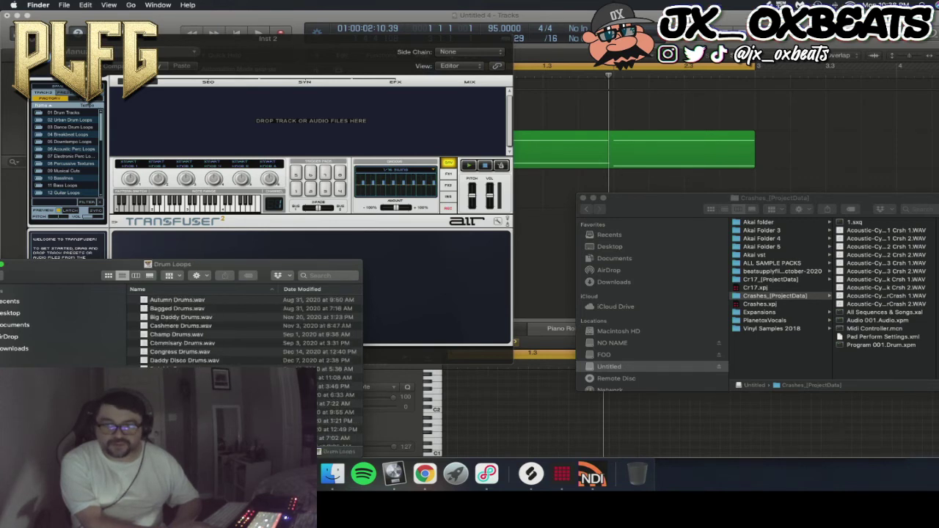
- Show the drum loops in column view and preview Autumn Drums.wav, Big Daddy Drums.wav and Bagged Drums.wav
{"action": "left_click", "coordinate": [177, 300]}
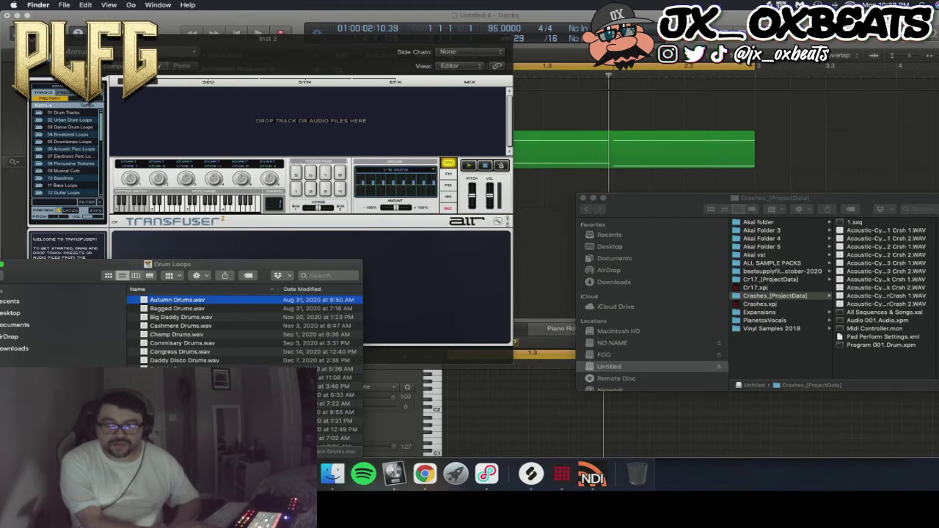
{"action": "left_click", "coordinate": [136, 276]}
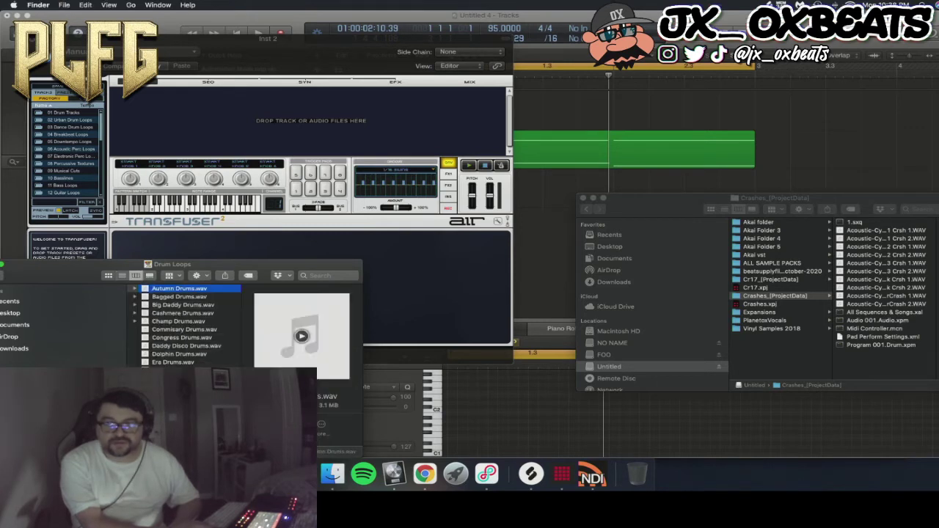
{"action": "left_click", "coordinate": [302, 336]}
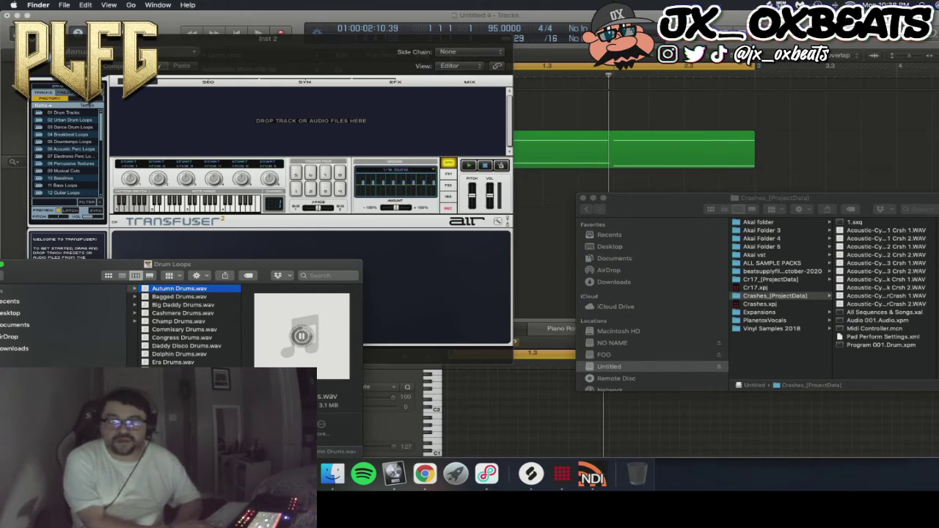
{"action": "left_click", "coordinate": [183, 305]}
{"action": "left_click", "coordinate": [301, 336]}
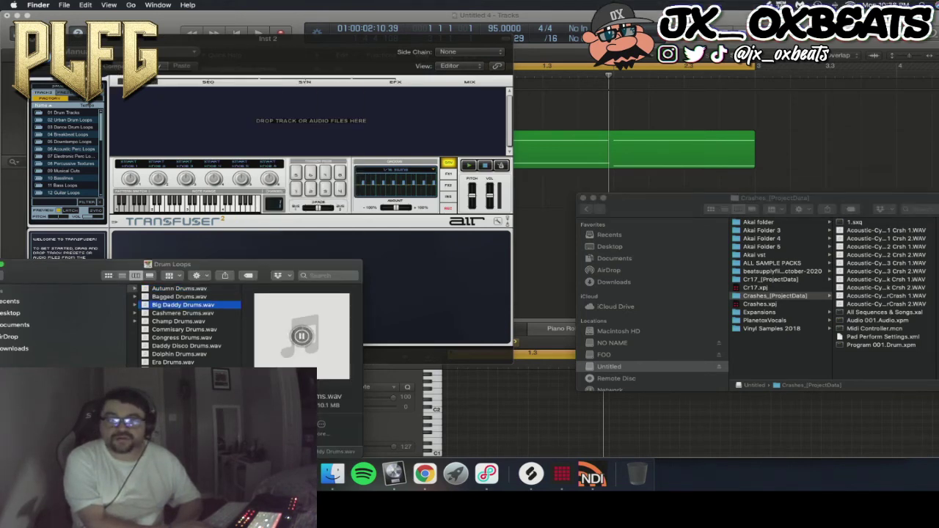
{"action": "key", "text": "Up"}
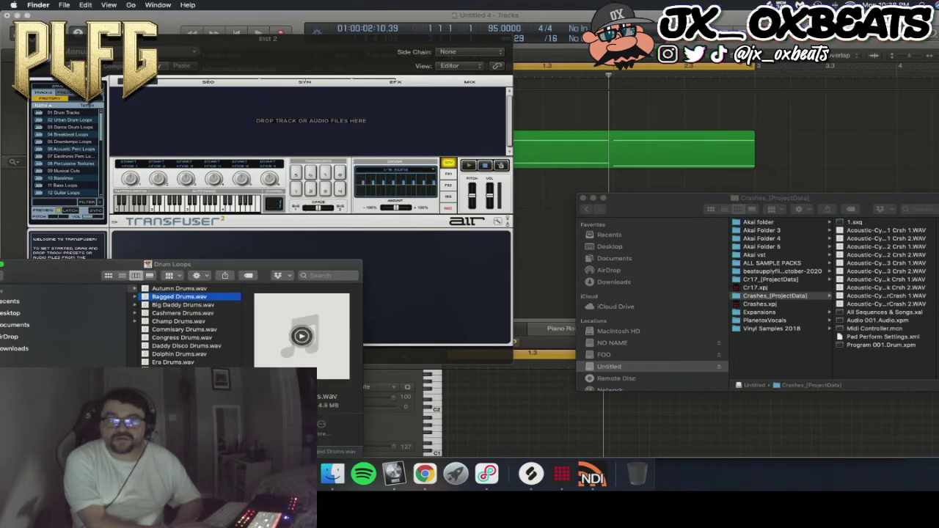
{"action": "left_click", "coordinate": [301, 336]}
- Preview the Cashmere Drums.wav, Champ Drums.wav and Commisary Drums.wav loops
{"action": "left_click", "coordinate": [183, 313]}
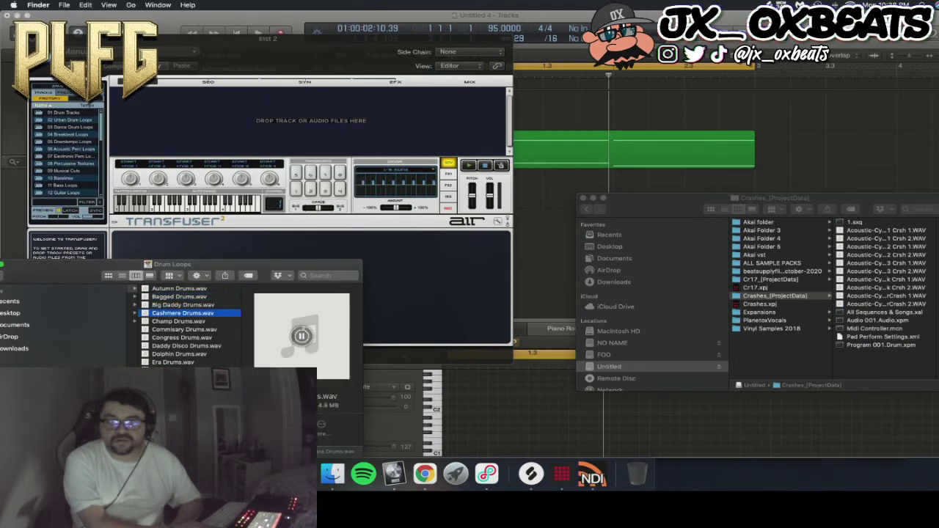
{"action": "left_click", "coordinate": [302, 337]}
{"action": "key", "text": "Down"}
{"action": "left_click", "coordinate": [301, 336]}
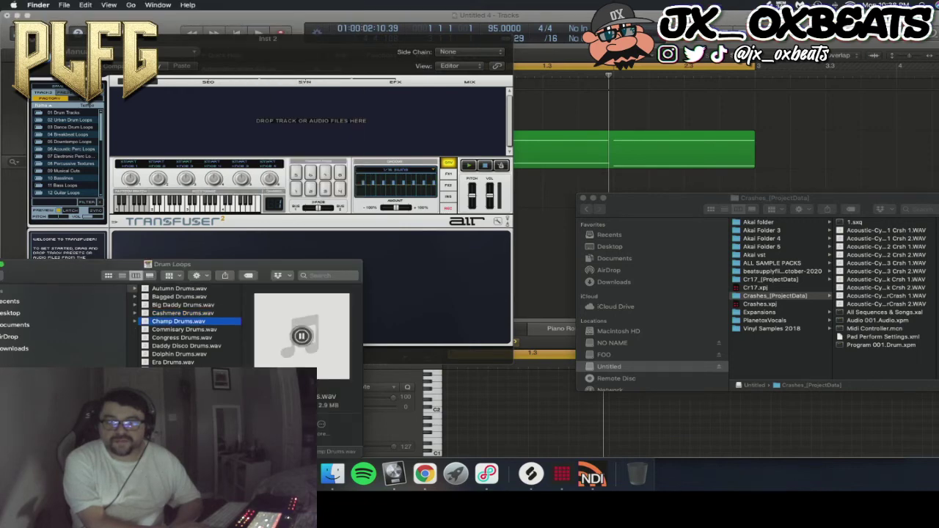
{"action": "key", "text": "Down"}
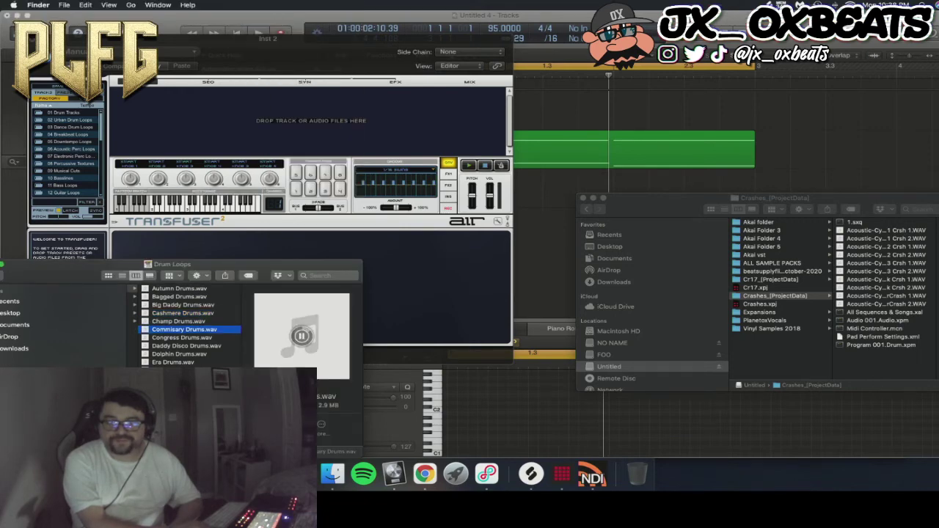
{"action": "left_click", "coordinate": [302, 336]}
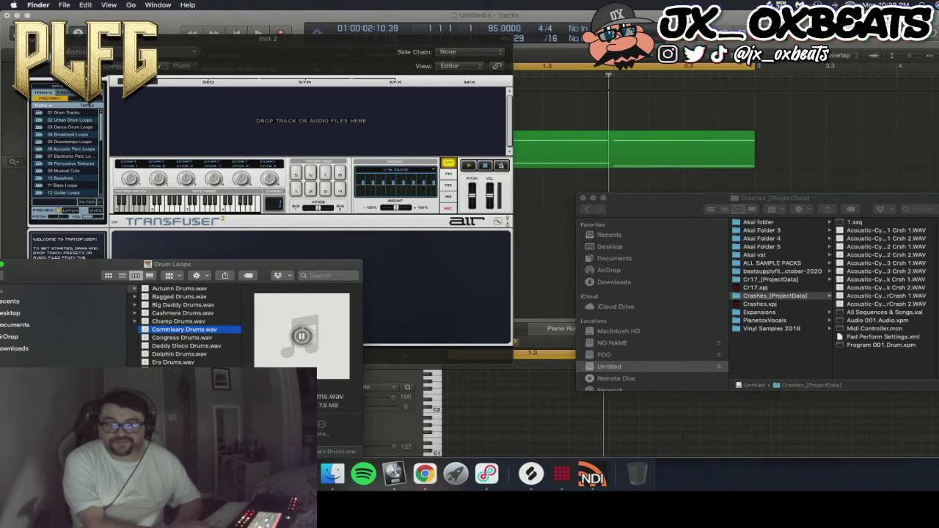
- Preview the loops following Era Drums.wav in the list, up to Flying Drums.wav
{"action": "left_click", "coordinate": [180, 378]}
{"action": "left_click", "coordinate": [302, 336]}
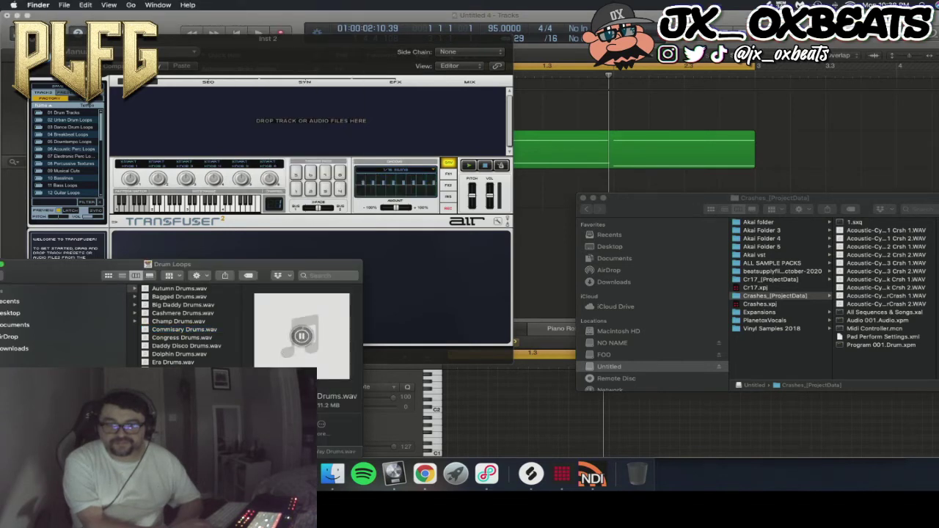
{"action": "key", "text": "Down"}
{"action": "left_click", "coordinate": [306, 337]}
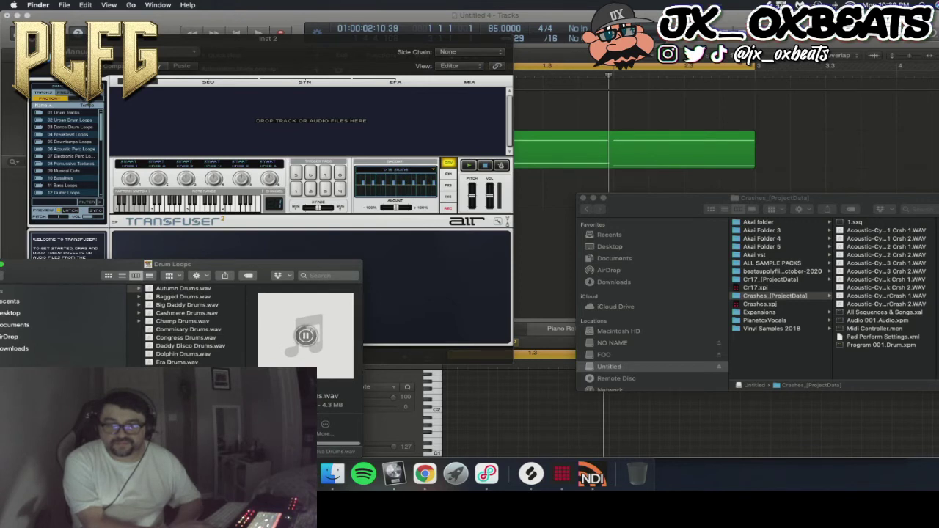
{"action": "key", "text": "Down"}
{"action": "left_click", "coordinate": [302, 336]}
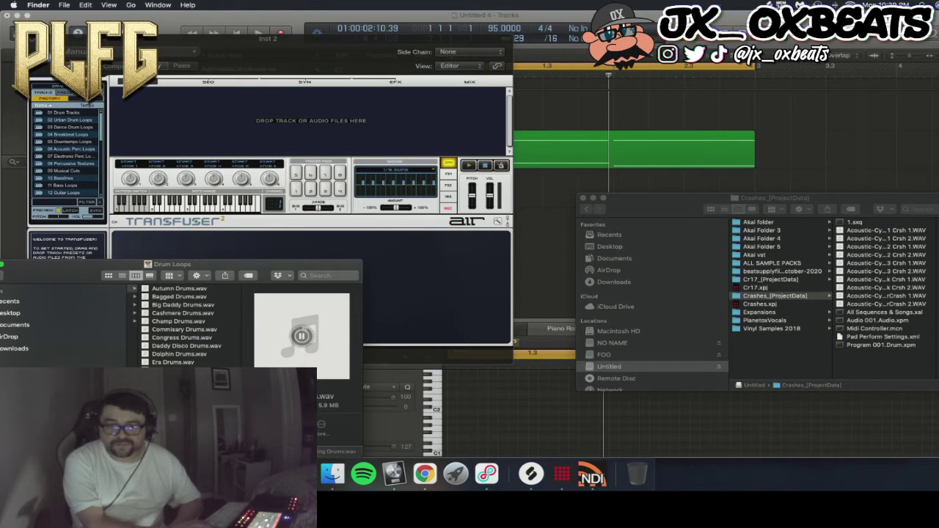
- Import Flying Drums.wav into Transfuser as sliced audio and slice sequence, and set its note range mode to Play Slices
{"action": "left_click_drag", "start_coordinate": [173, 379], "coordinate": [172, 126]}
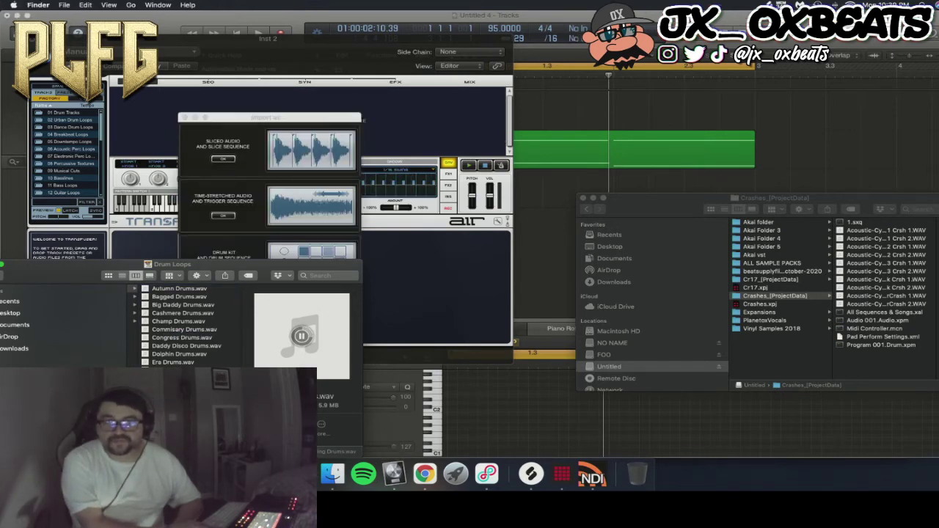
{"action": "left_click", "coordinate": [223, 159]}
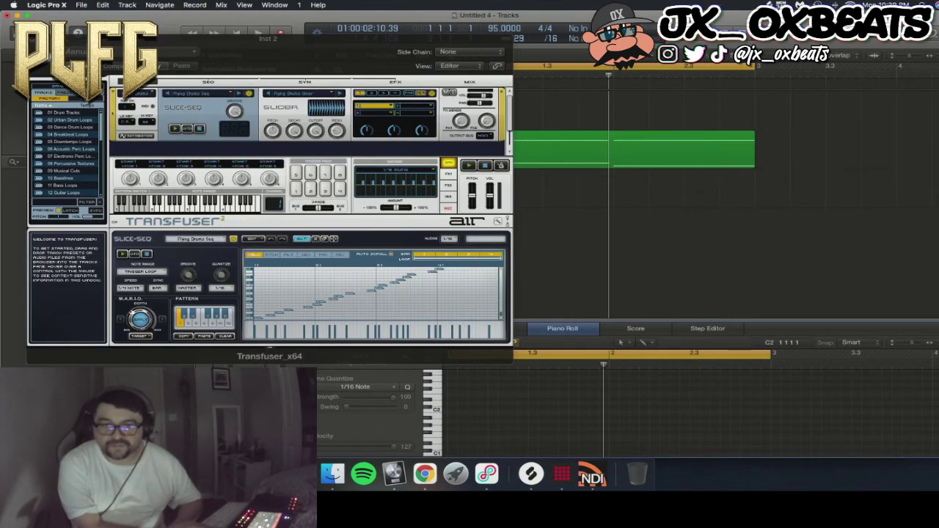
{"action": "left_click", "coordinate": [142, 272]}
{"action": "left_click", "coordinate": [141, 287]}
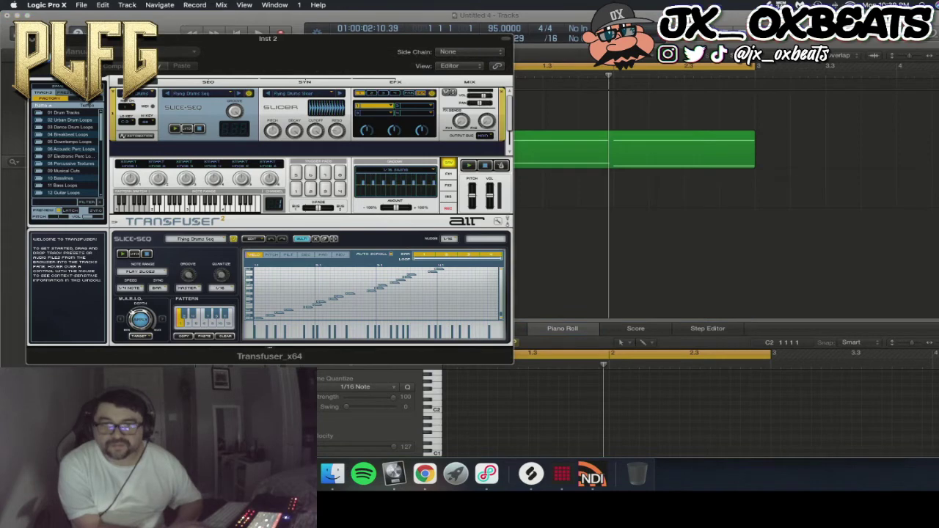
- Open the Flying Drums Slicer module and examine the loop's individual slices in the waveform display
{"action": "left_click", "coordinate": [281, 108]}
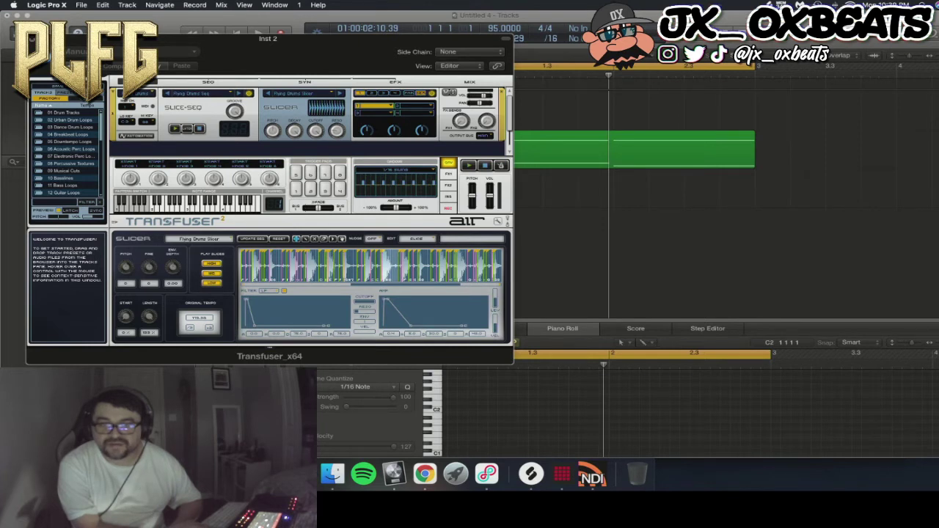
{"action": "scroll", "coordinate": [371, 266], "scroll_direction": "up", "scroll_amount": 2}
{"action": "scroll", "coordinate": [371, 266], "scroll_direction": "down", "scroll_amount": 5}
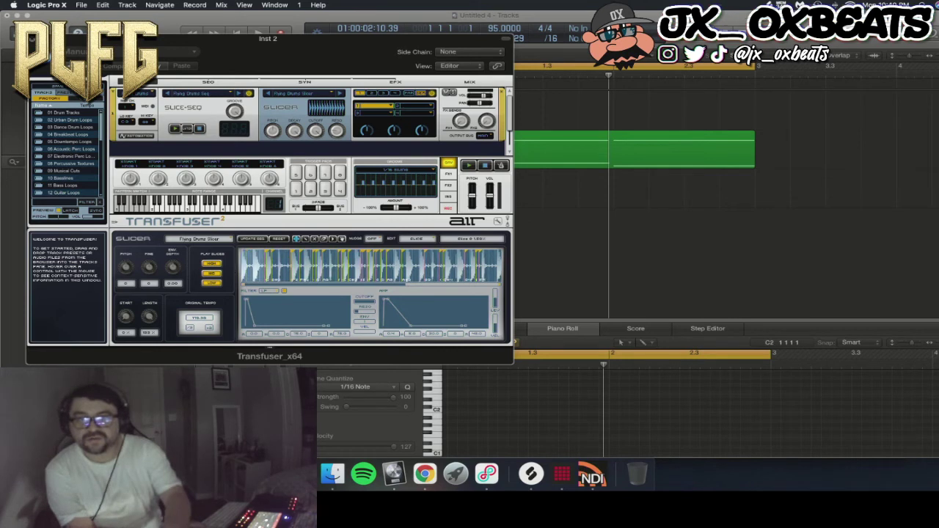
{"action": "key", "text": "space"}
{"action": "key", "text": "space"}
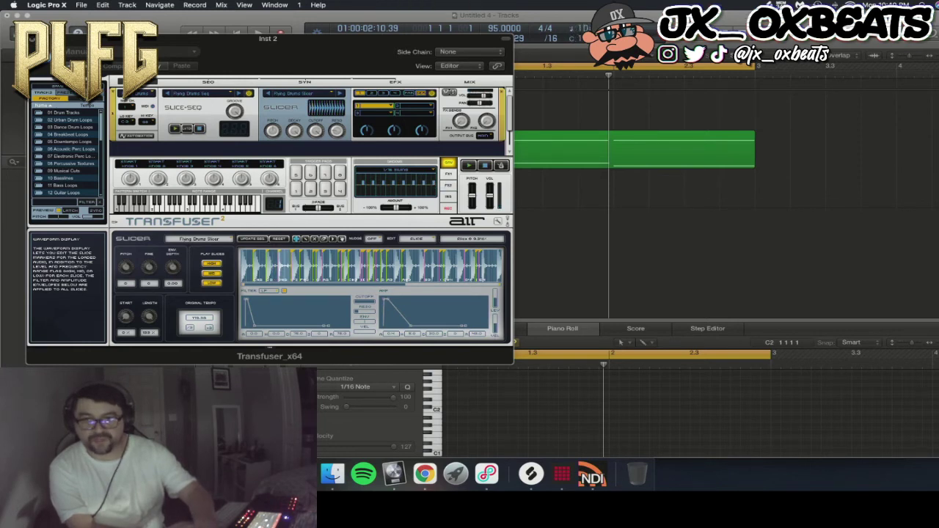
{"action": "scroll", "coordinate": [285, 266], "scroll_direction": "up", "scroll_amount": 8}
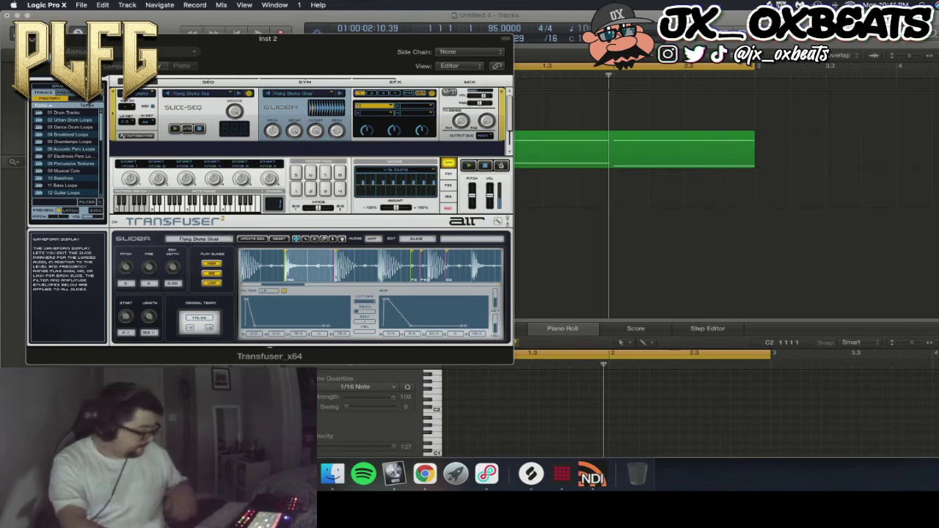
- Record a two-bar pattern of Flying Drums slices on the Inst 2 track and play it back with its first note selected
{"action": "key", "text": "space"}
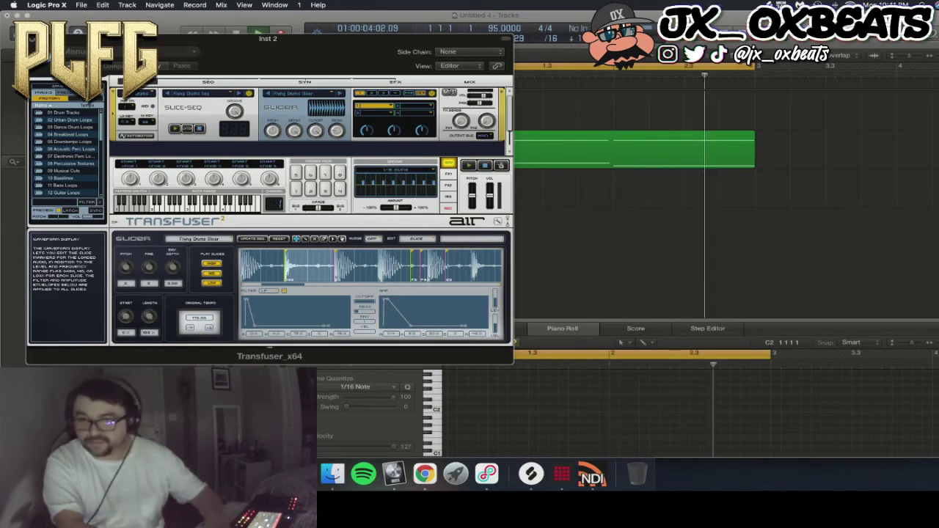
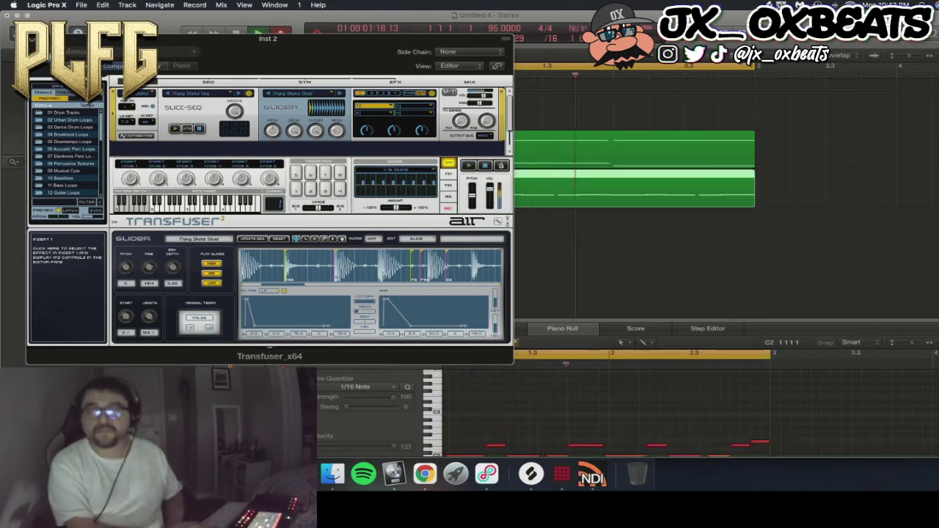
{"action": "key", "text": "space"}
{"action": "scroll", "coordinate": [478, 424], "scroll_direction": "down", "scroll_amount": 2}
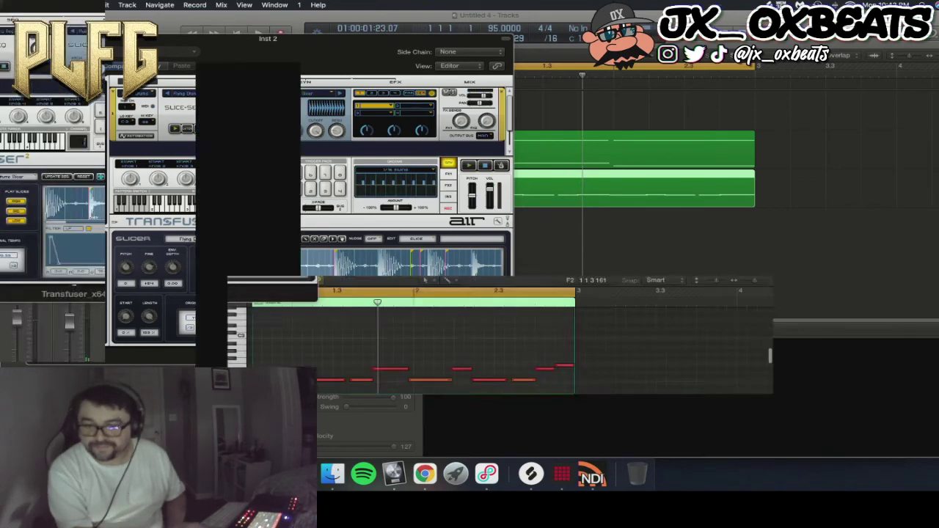
{"action": "left_click", "coordinate": [451, 431]}
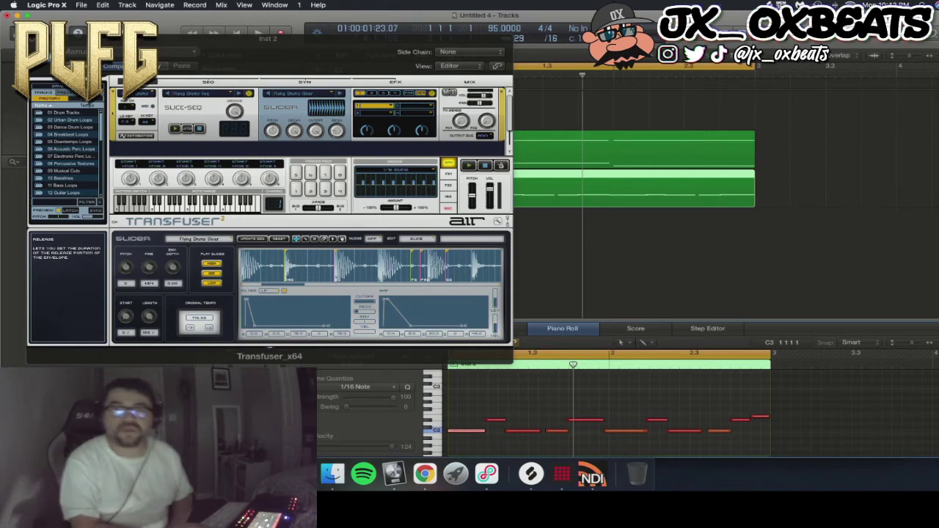
{"action": "left_click", "coordinate": [236, 32]}
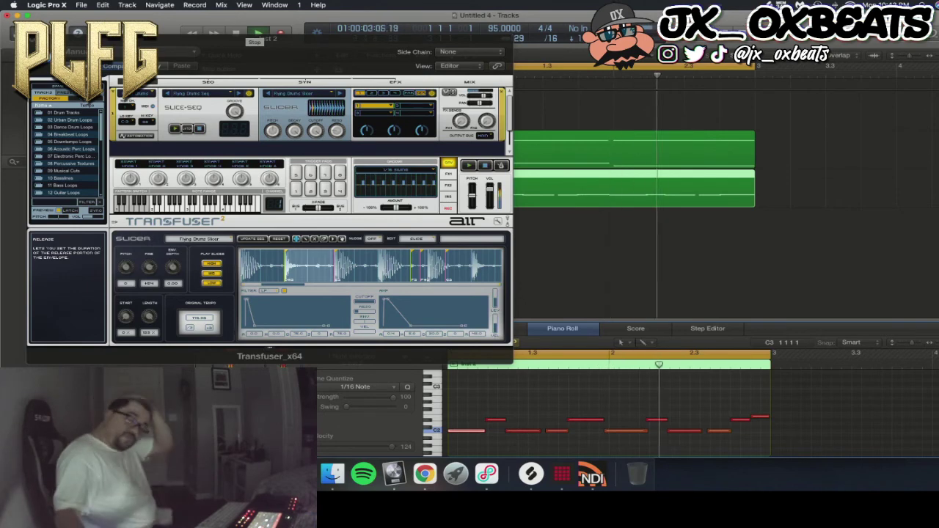
{"action": "key", "text": "r"}
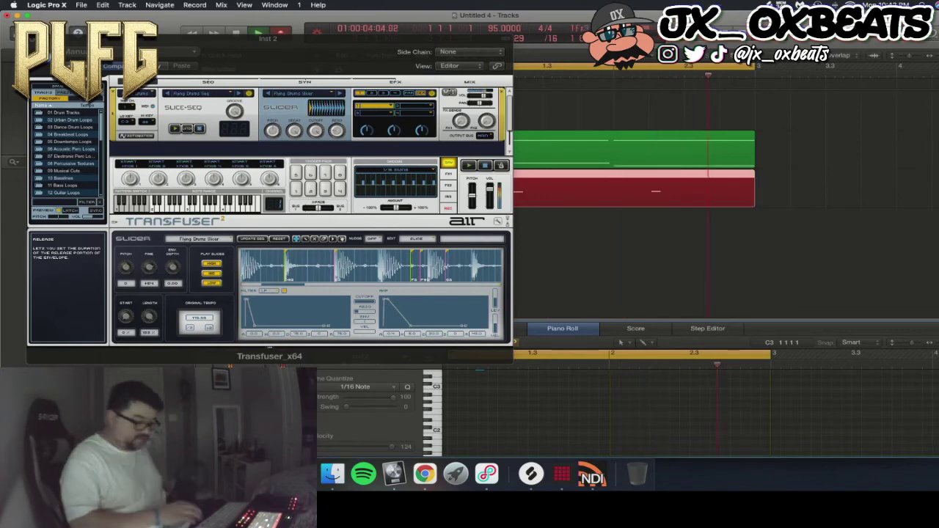
{"action": "key", "text": "space"}
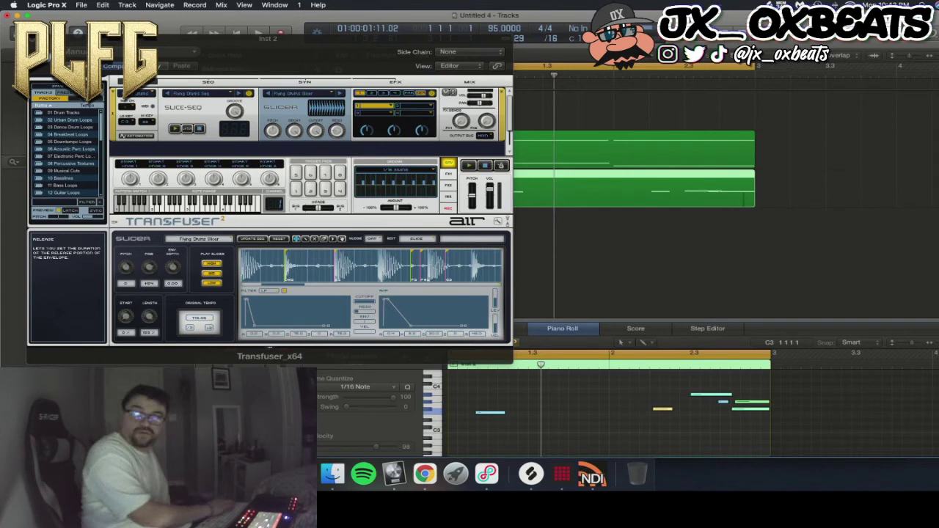
{"action": "key", "text": "super+z"}
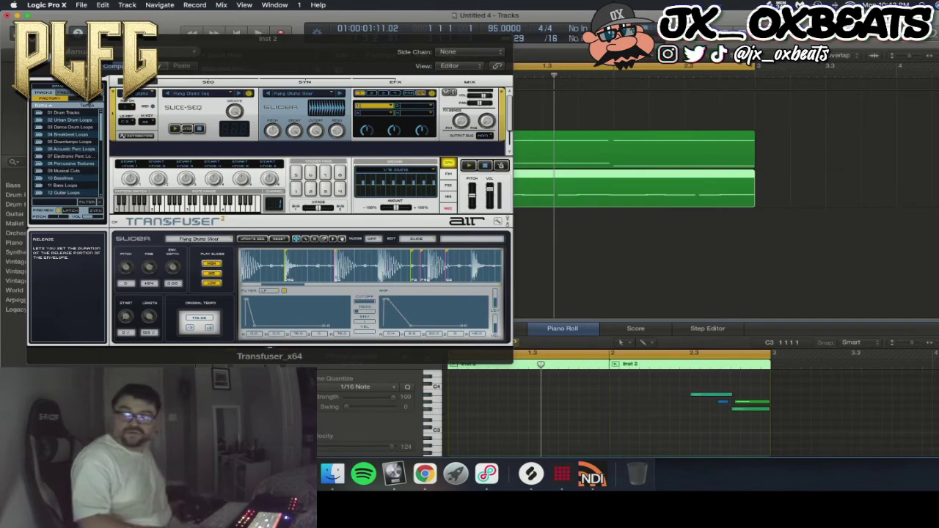
- Close the Transfuser window and balance the tracks during playback, setting Inst 1 to +2.0 dB and Inst 2 to -3.7 dB
{"action": "key", "text": "space"}
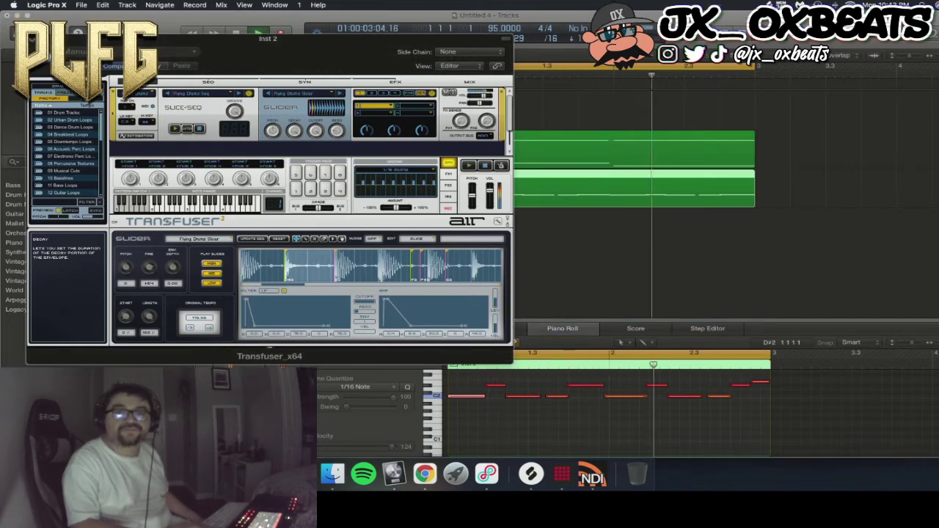
{"action": "left_click", "coordinate": [33, 38]}
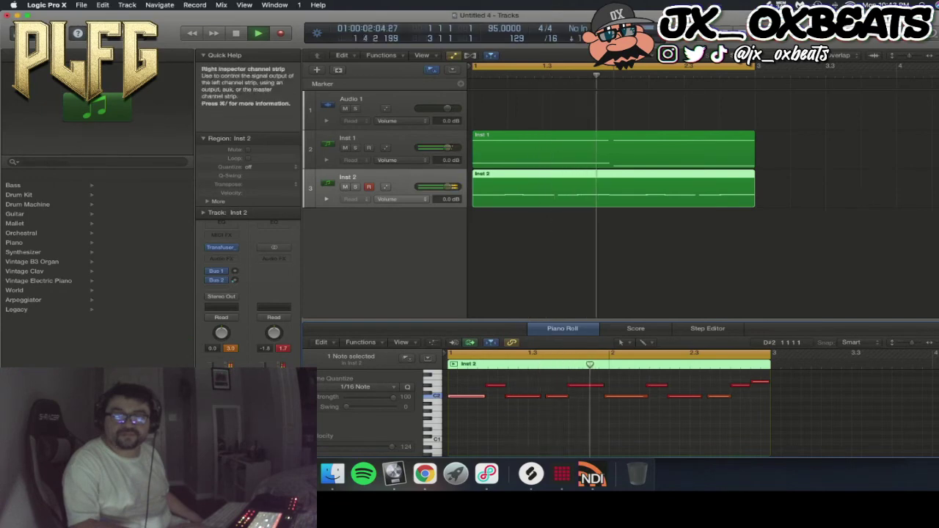
{"action": "left_click_drag", "start_coordinate": [448, 148], "coordinate": [444, 148]}
{"action": "left_click_drag", "start_coordinate": [447, 187], "coordinate": [445, 187]}
{"action": "left_click_drag", "start_coordinate": [444, 148], "coordinate": [438, 148]}
{"action": "left_click_drag", "start_coordinate": [445, 186], "coordinate": [442, 186]}
{"action": "left_click_drag", "start_coordinate": [438, 147], "coordinate": [442, 147]}
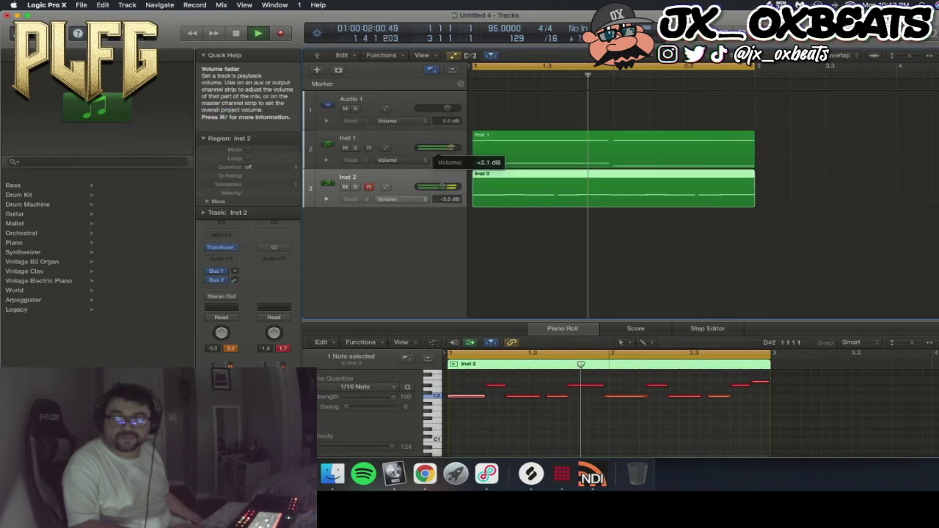
{"action": "left_click_drag", "start_coordinate": [451, 148], "coordinate": [452, 148]}
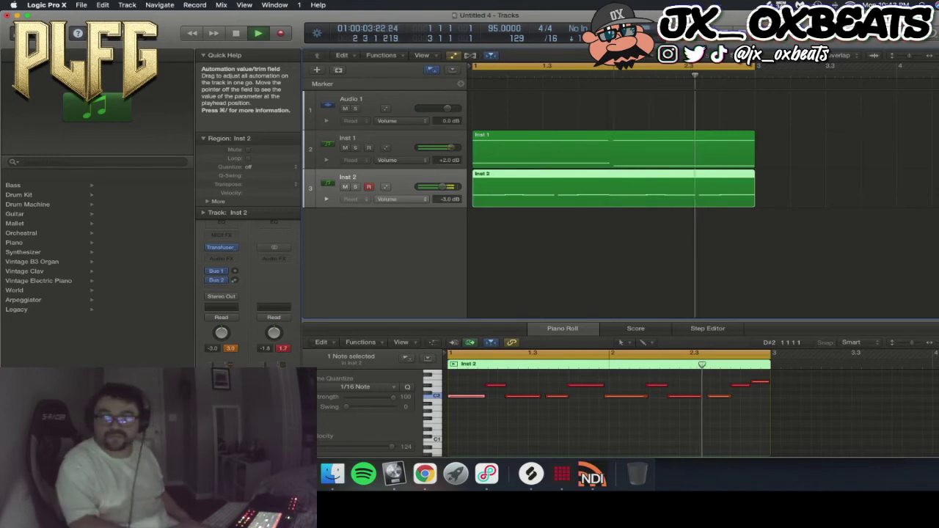
{"action": "left_click_drag", "start_coordinate": [443, 186], "coordinate": [441, 186]}
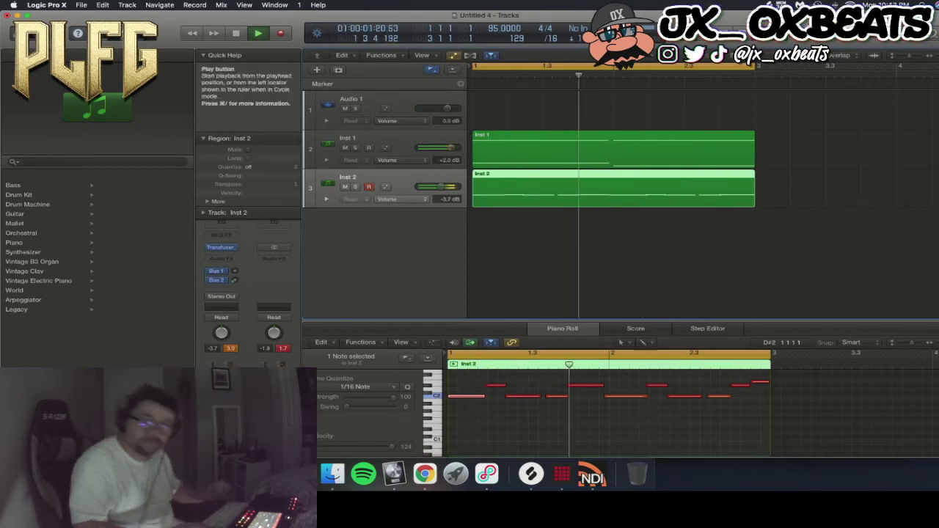
- Insert the Kontakt instrument on a new software instrument track and load Lo-Fi Glow into it
{"action": "key", "text": "alt+super+s"}
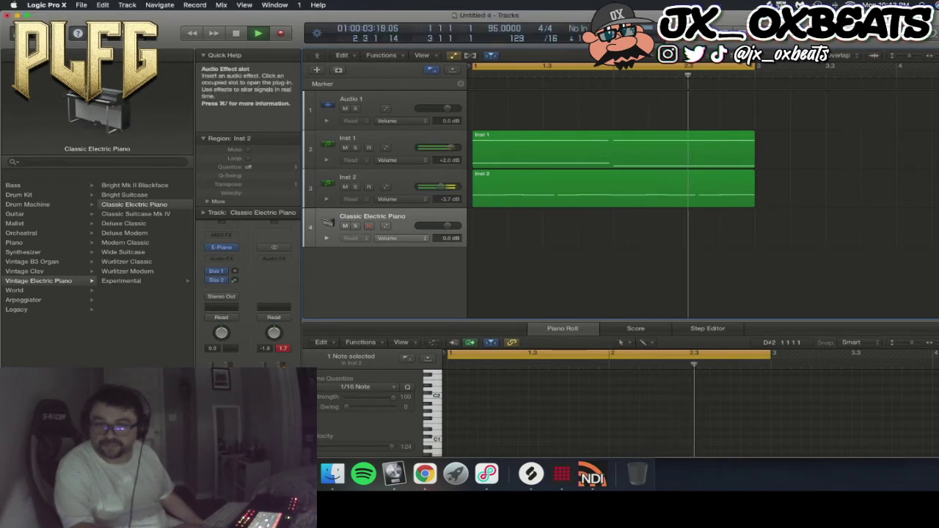
{"action": "left_click", "coordinate": [222, 247]}
{"action": "mouse_move", "coordinate": [257, 410]}
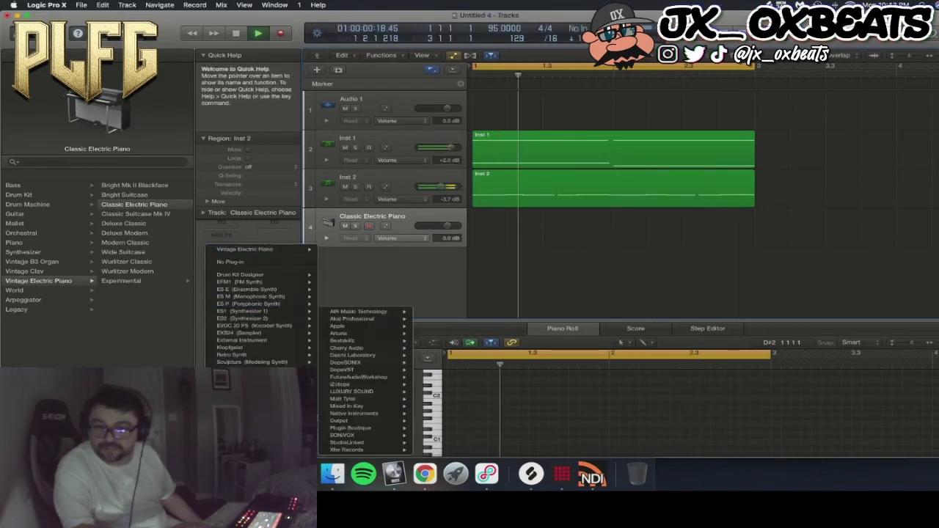
{"action": "mouse_move", "coordinate": [354, 413]}
{"action": "mouse_move", "coordinate": [435, 413]}
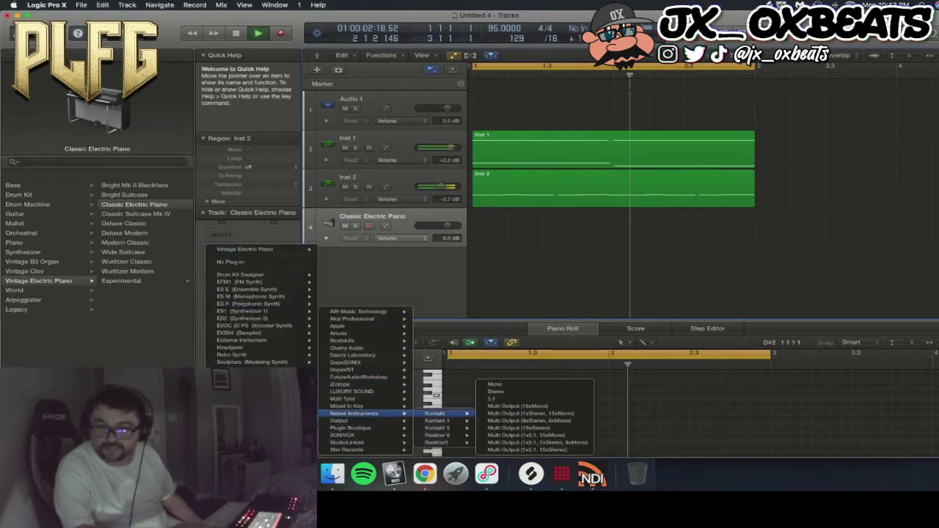
{"action": "left_click", "coordinate": [506, 398]}
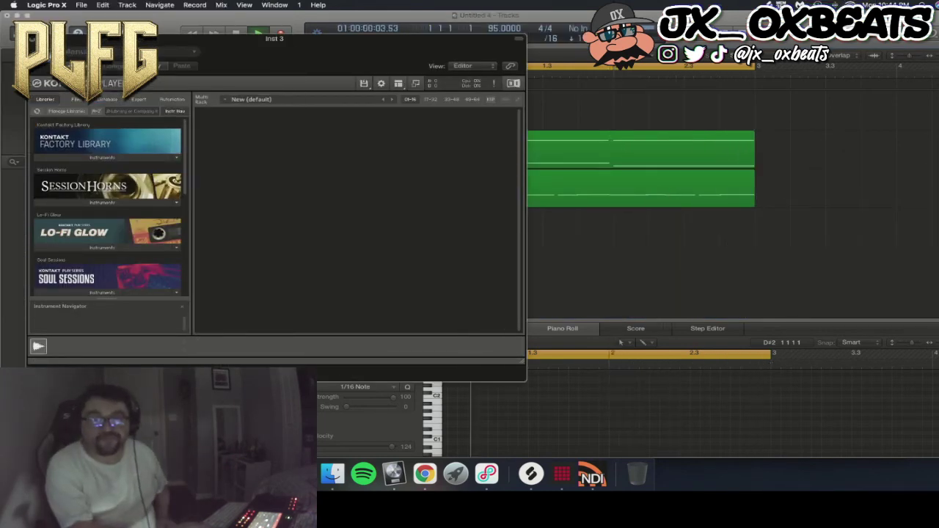
{"action": "left_click", "coordinate": [102, 248]}
{"action": "double_click", "coordinate": [66, 260]}
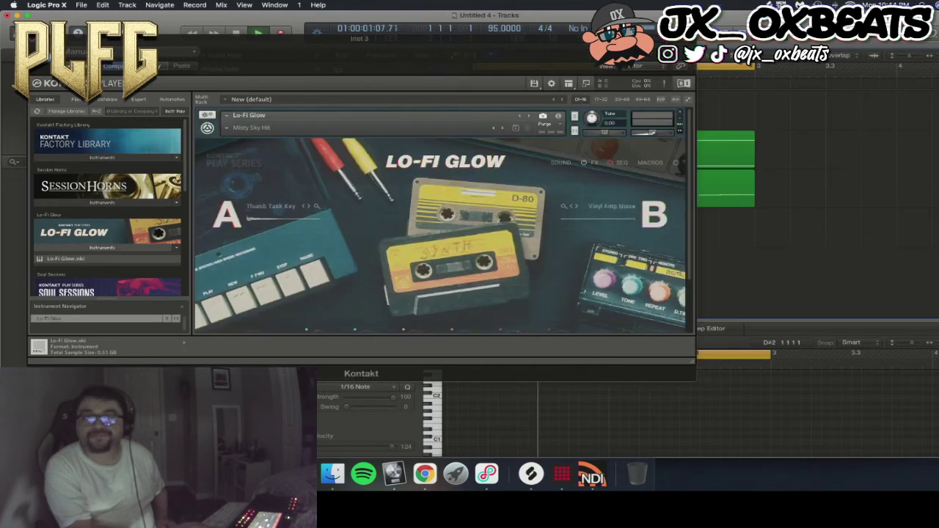
- Start saving the project under a new name and browse to the Projekts folder inside Sheeet on the NO NAME drive
{"action": "left_click", "coordinate": [81, 5]}
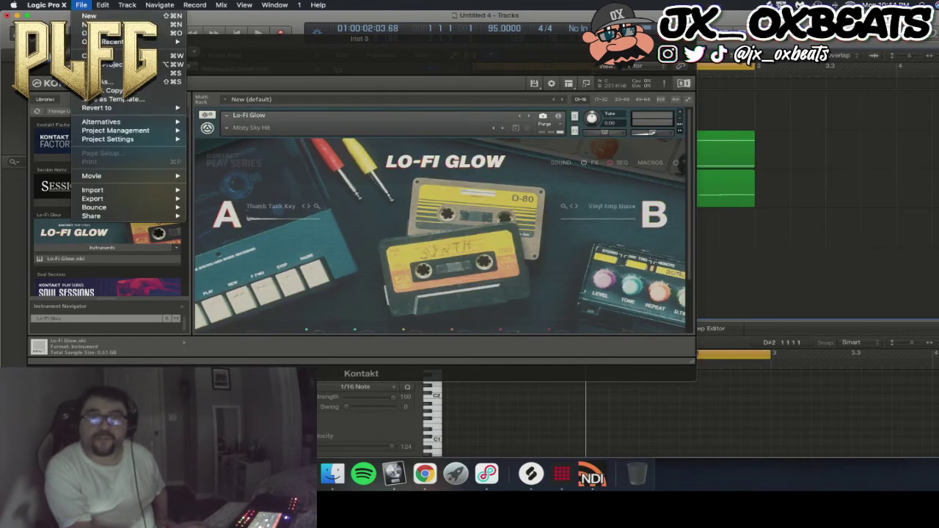
{"action": "left_click", "coordinate": [110, 81]}
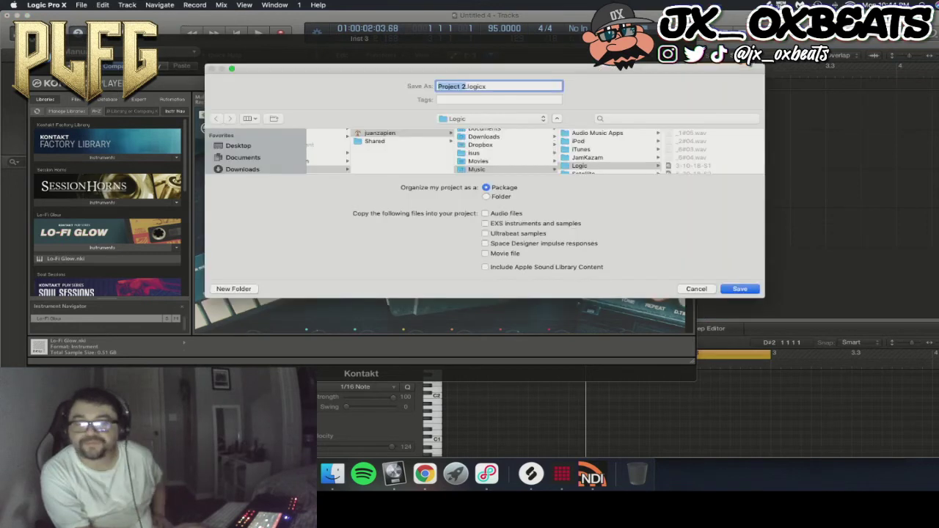
{"action": "scroll", "coordinate": [255, 152], "scroll_direction": "down", "scroll_amount": 5}
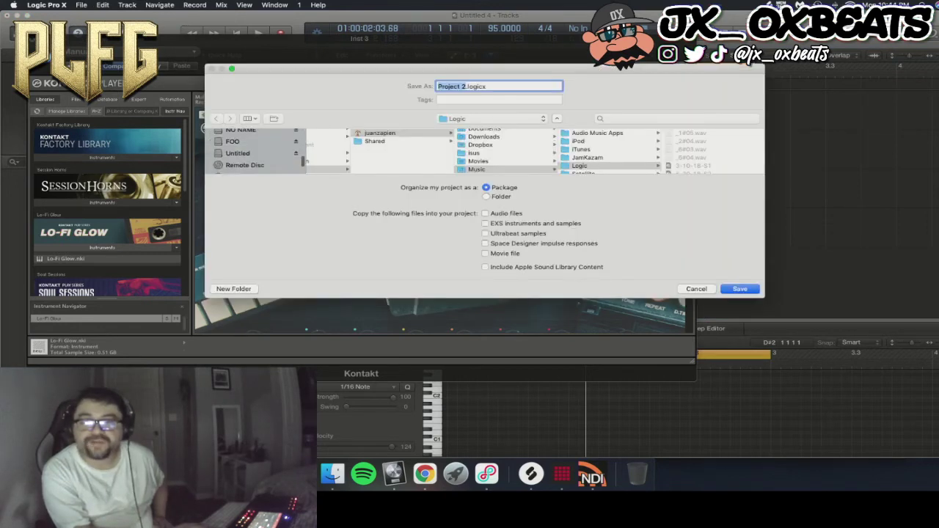
{"action": "scroll", "coordinate": [255, 152], "scroll_direction": "up", "scroll_amount": 2}
{"action": "left_click", "coordinate": [242, 150]}
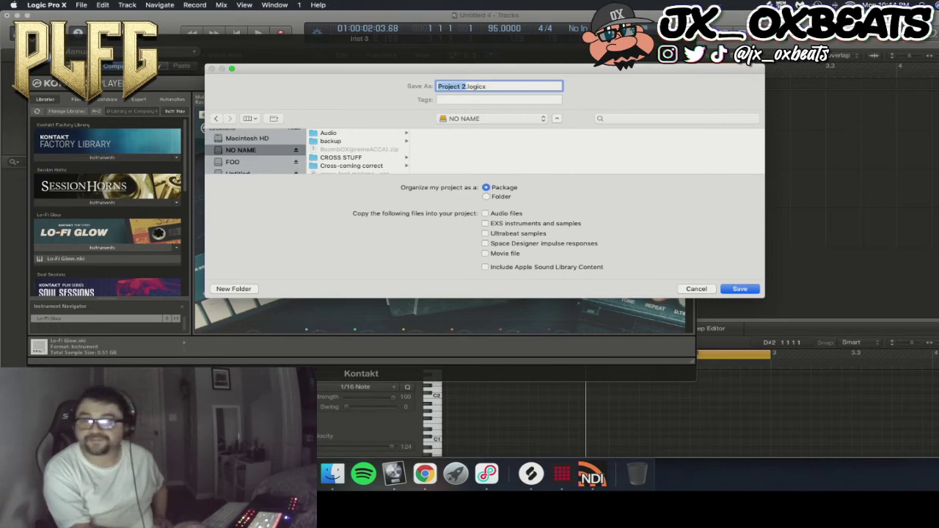
{"action": "scroll", "coordinate": [359, 151], "scroll_direction": "down", "scroll_amount": 10}
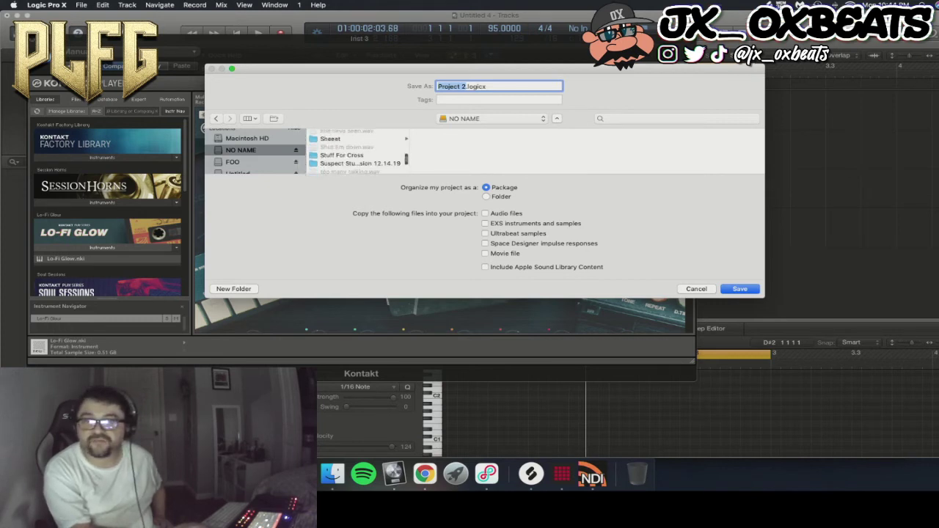
{"action": "left_click", "coordinate": [332, 139]}
{"action": "scroll", "coordinate": [457, 154], "scroll_direction": "down", "scroll_amount": 10}
{"action": "left_click", "coordinate": [436, 153]}
{"action": "scroll", "coordinate": [566, 151], "scroll_direction": "down", "scroll_amount": 15}
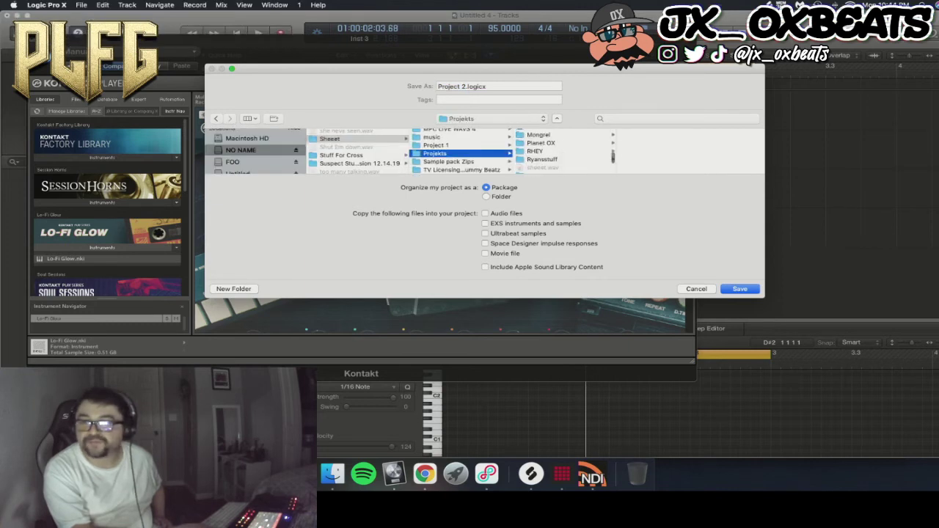
- Look through the Summer Mac folders in Projekts and choose Summer Mac Shit 4 as the save location
{"action": "left_click", "coordinate": [555, 153]}
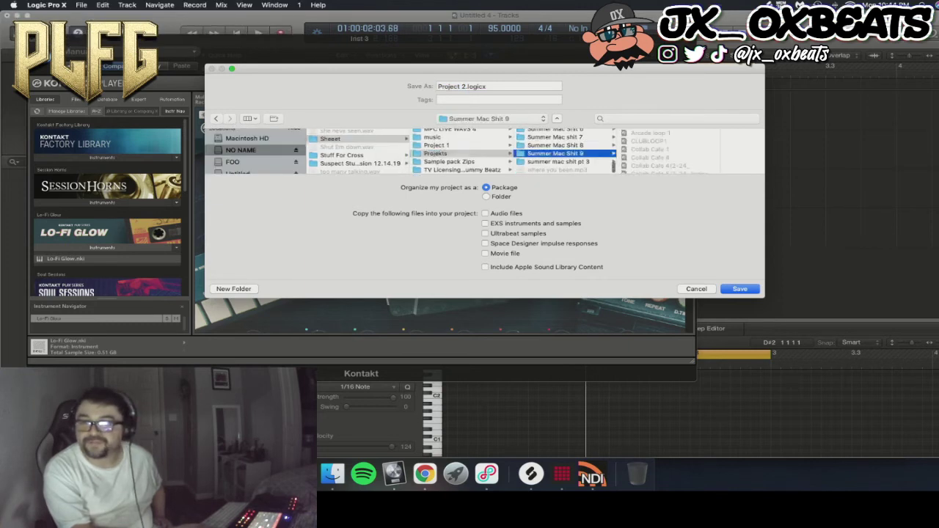
{"action": "left_click", "coordinate": [556, 145]}
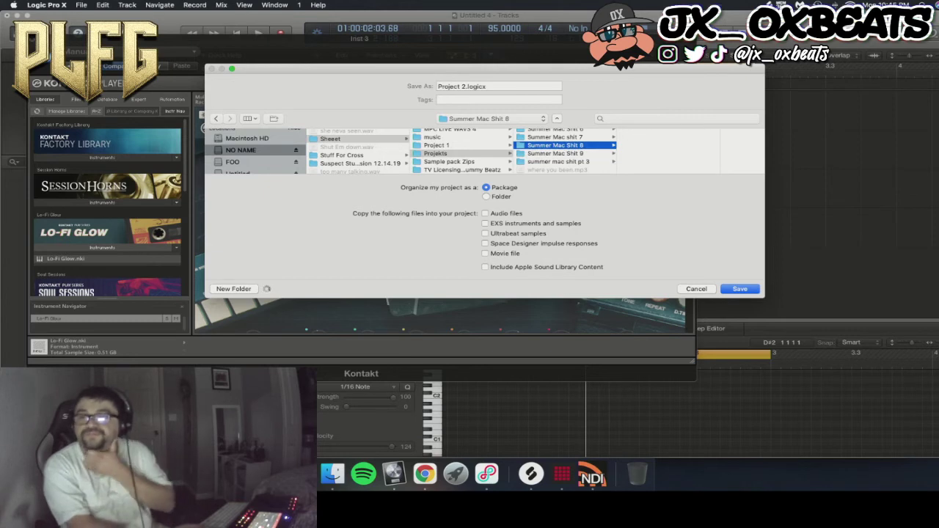
{"action": "scroll", "coordinate": [565, 152], "scroll_direction": "up", "scroll_amount": 8}
{"action": "scroll", "coordinate": [565, 152], "scroll_direction": "down", "scroll_amount": 5}
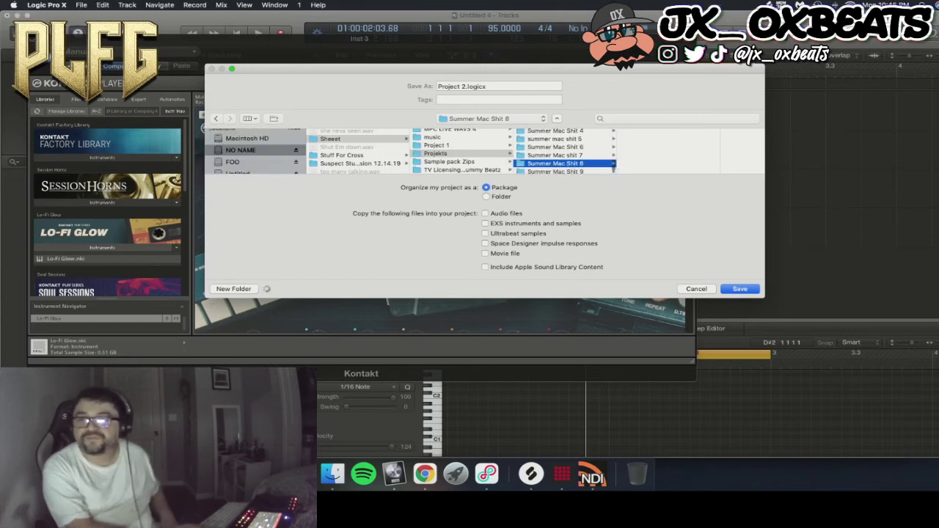
{"action": "left_click", "coordinate": [556, 132]}
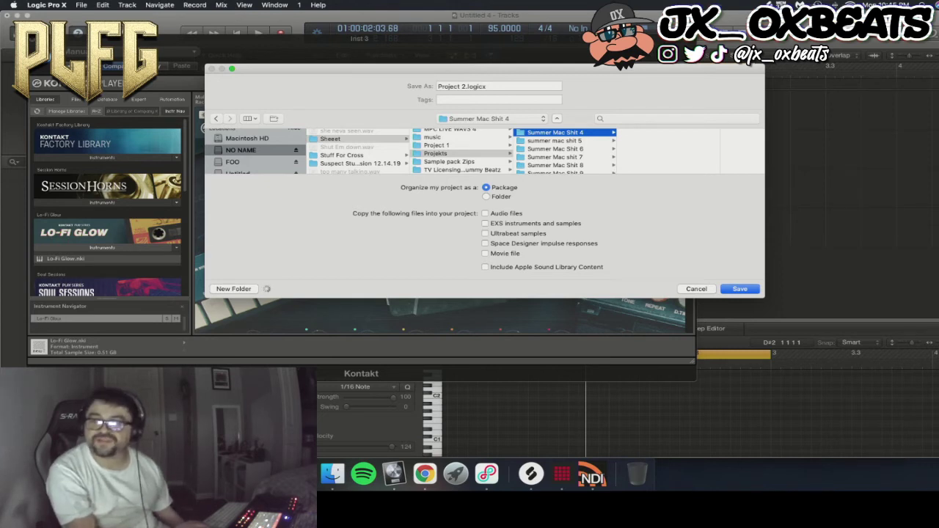
- Check the existing PD files in the chosen folder, name the project PD60 and save it
{"action": "key", "text": "Tab"}
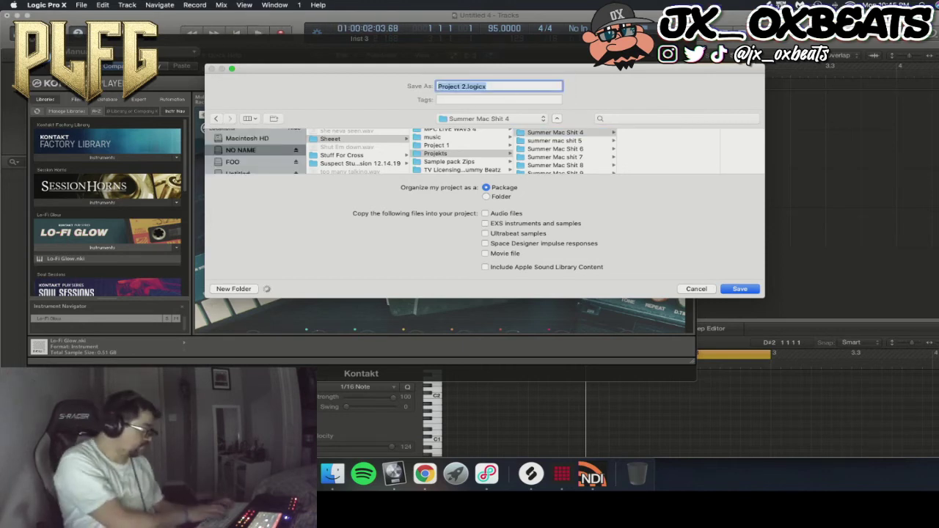
{"action": "type", "text": "PD59"}
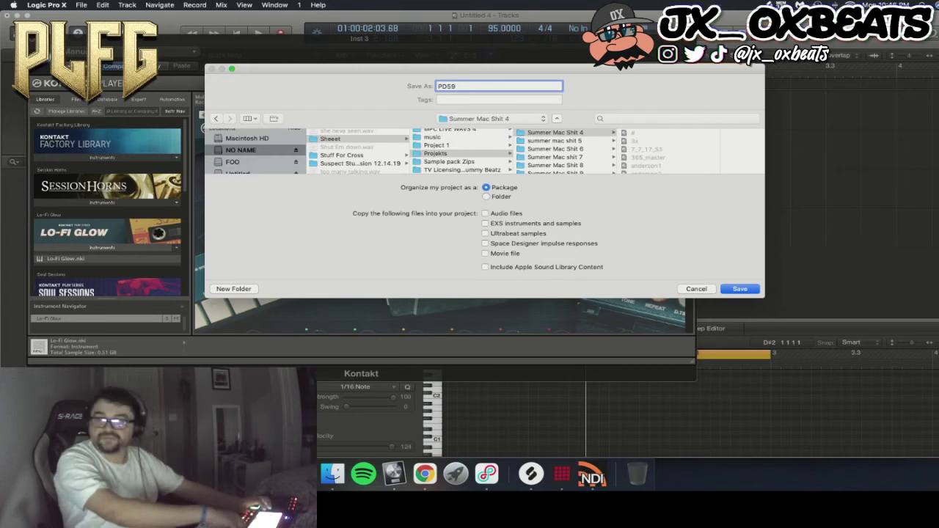
{"action": "scroll", "coordinate": [669, 152], "scroll_direction": "down", "scroll_amount": 15}
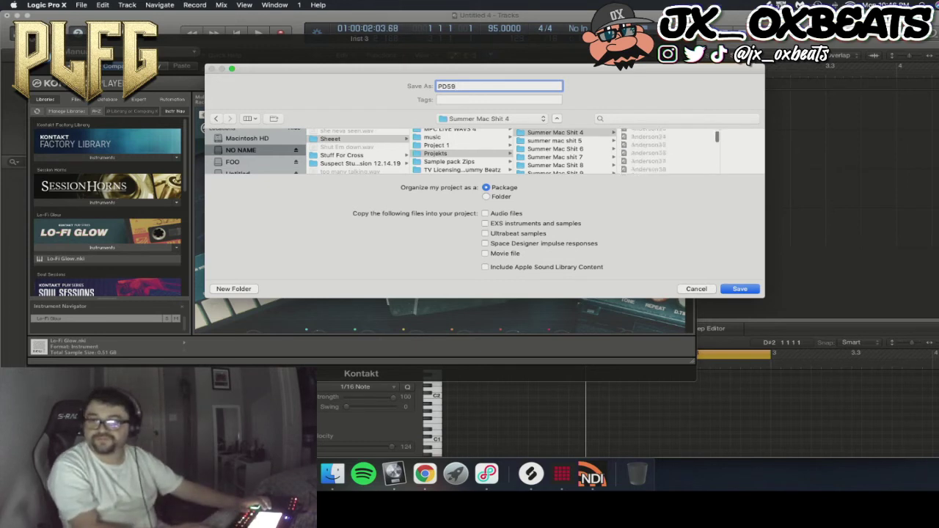
{"action": "scroll", "coordinate": [669, 152], "scroll_direction": "down", "scroll_amount": 10}
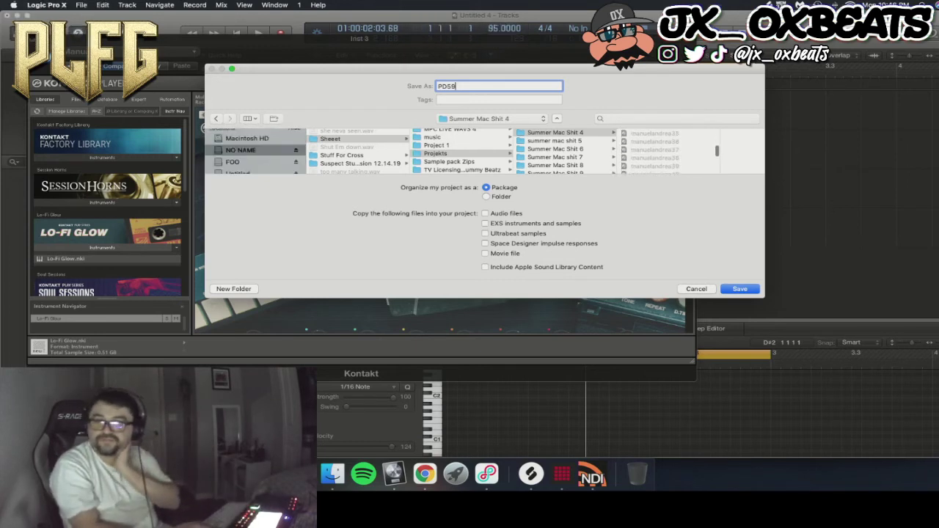
{"action": "scroll", "coordinate": [670, 152], "scroll_direction": "down", "scroll_amount": 10}
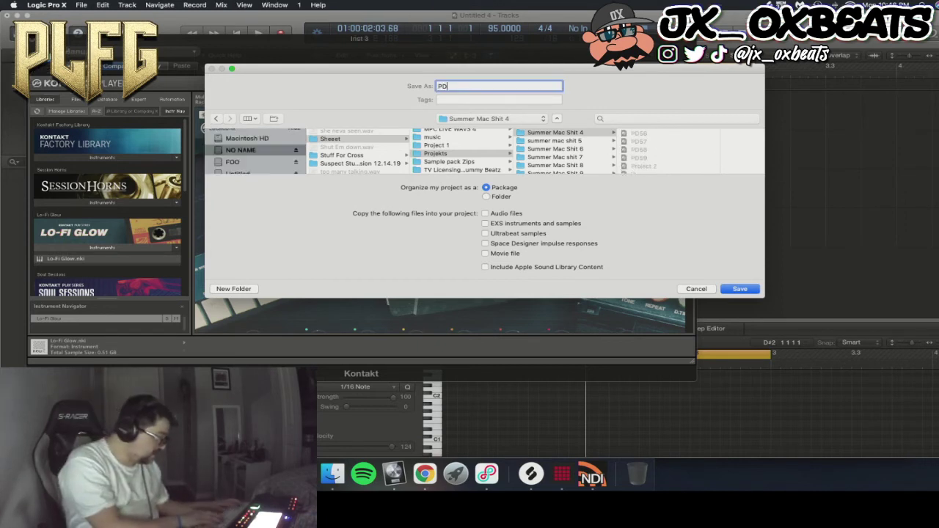
{"action": "key", "text": "BackSpace"}
{"action": "type", "text": "60"}
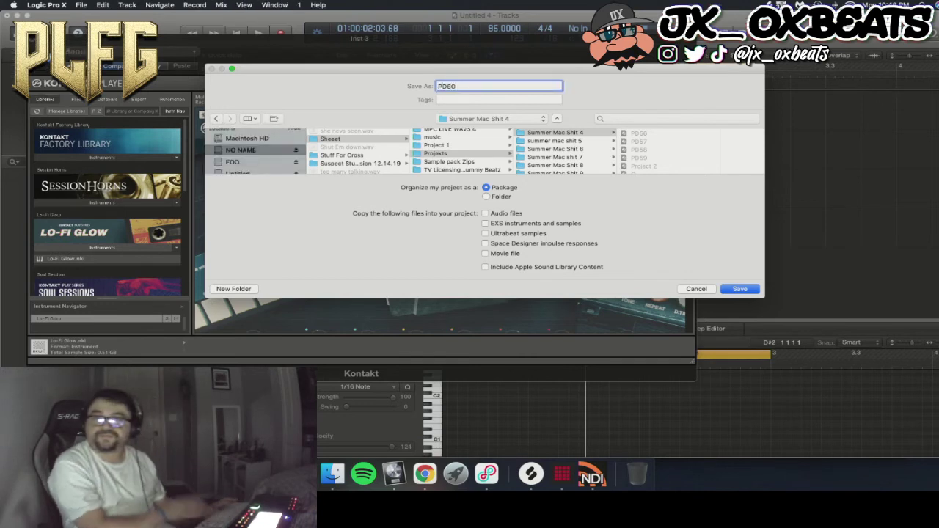
{"action": "key", "text": "Return"}
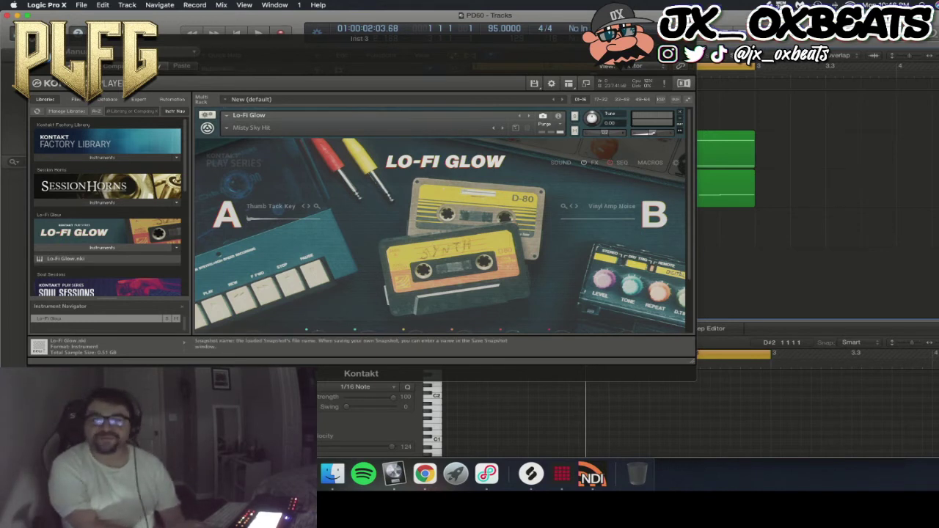
- Load the Crabtree snapshot from Lo-Fi Glow's Pluck category and start playback of the loop
{"action": "left_click", "coordinate": [250, 128]}
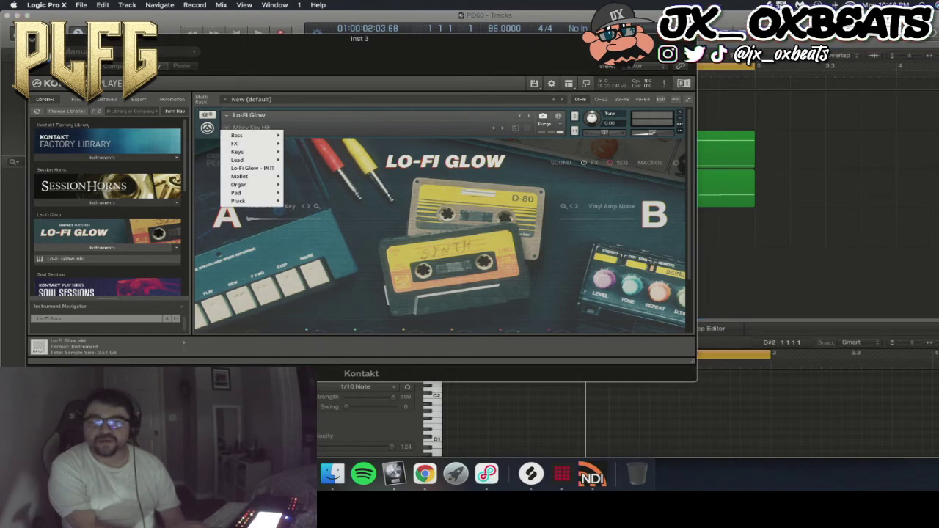
{"action": "mouse_move", "coordinate": [238, 200]}
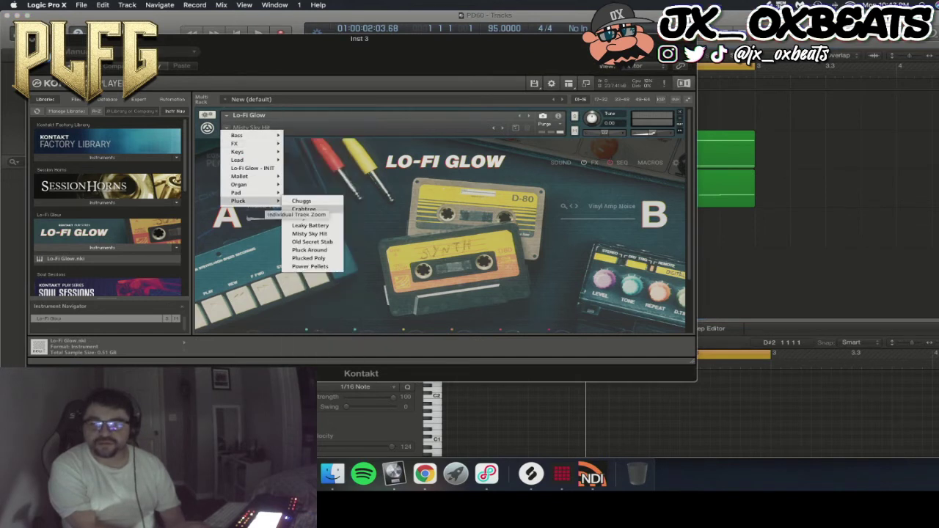
{"action": "left_click", "coordinate": [304, 210]}
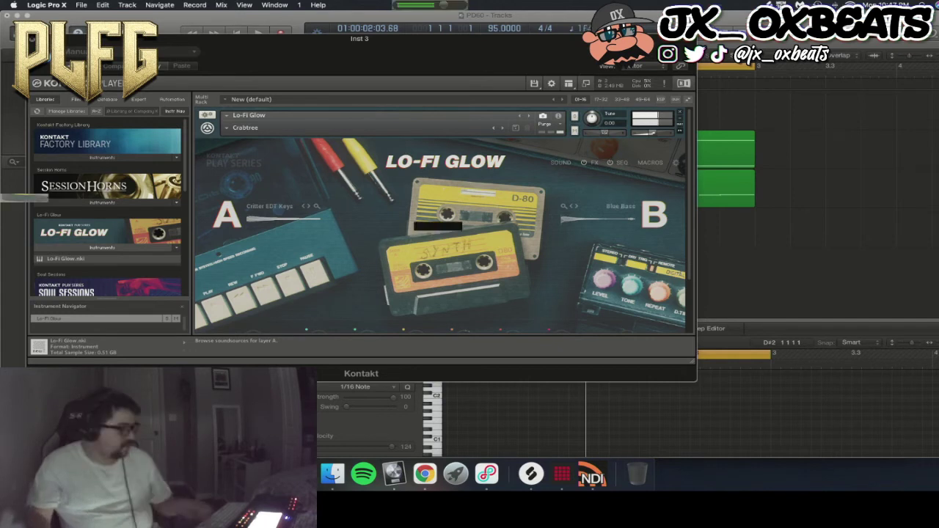
{"action": "key", "text": "space"}
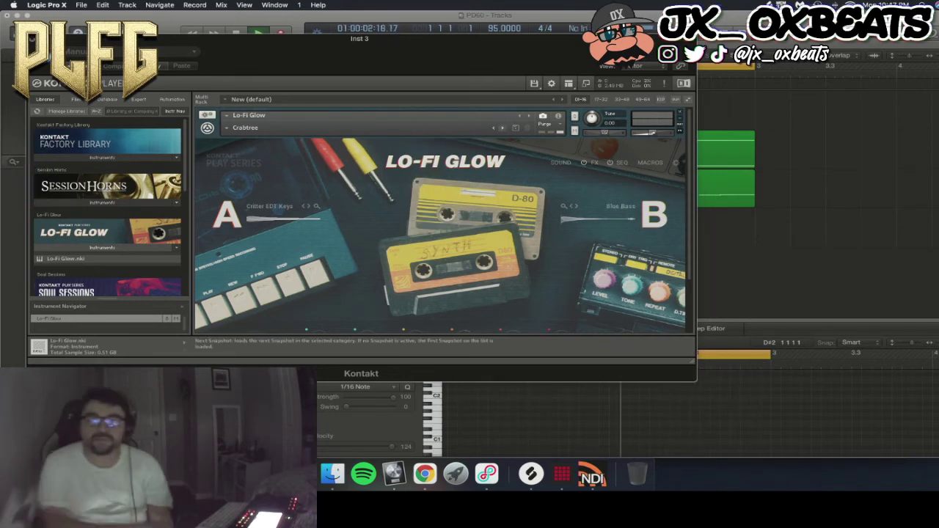
- Audition the Dirty VHS, Leaky Battery, Misty Sky Hit and Old Secret Stab snapshots over the playing loop
{"action": "left_click", "coordinate": [502, 128]}
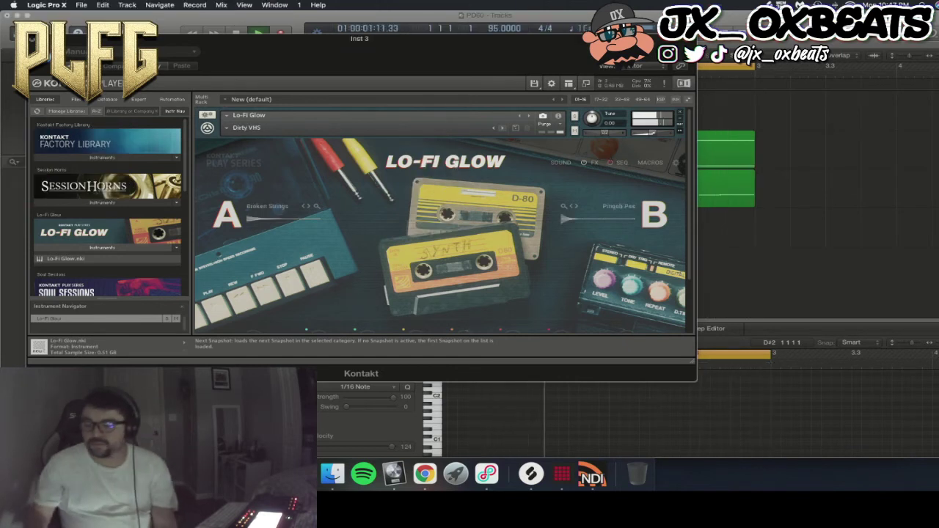
{"action": "left_click", "coordinate": [502, 127]}
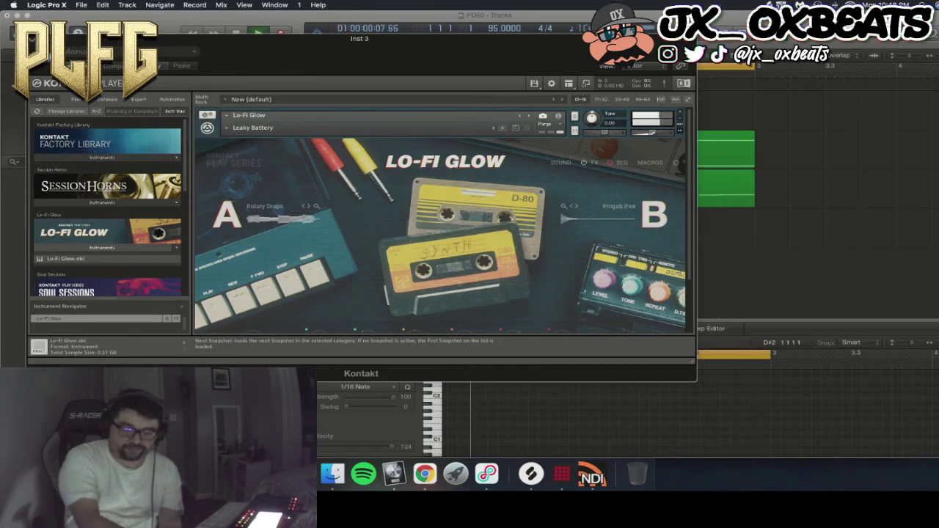
{"action": "left_click", "coordinate": [503, 128]}
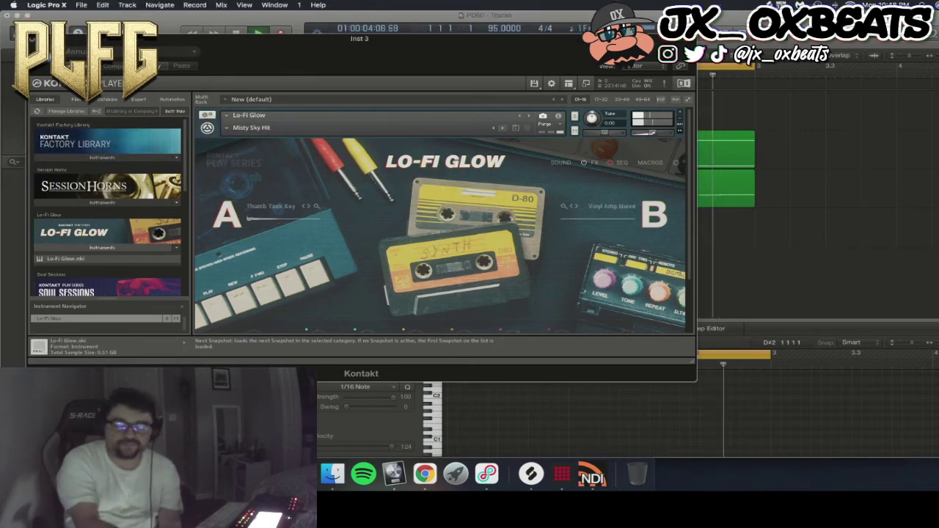
{"action": "left_click", "coordinate": [503, 128]}
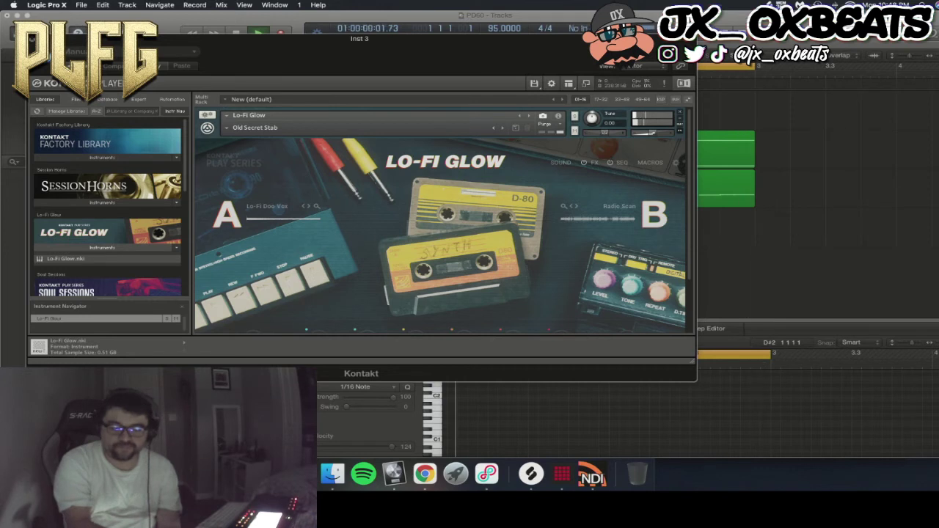
- Stop playback and step through the Lo-Fi Glow snapshots from Pluck Around to Plucked Poly
{"action": "key", "text": "space"}
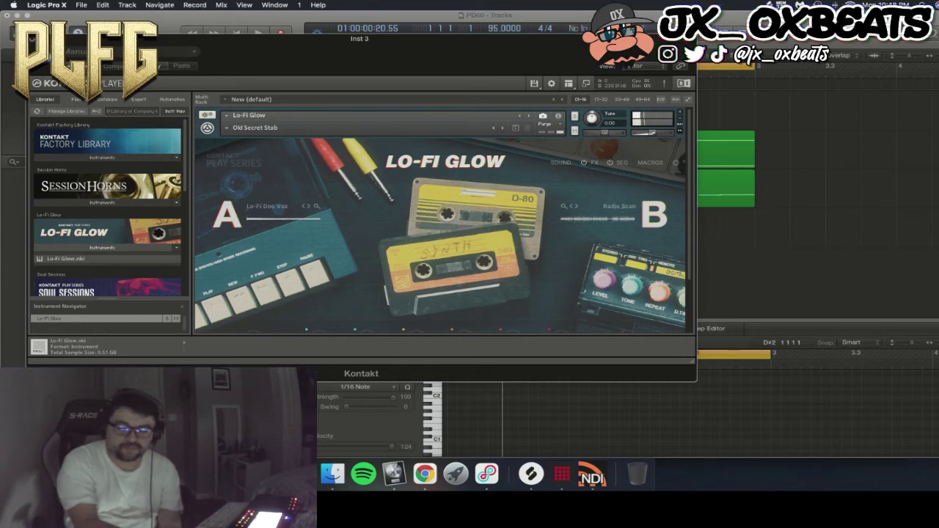
{"action": "left_click", "coordinate": [502, 128]}
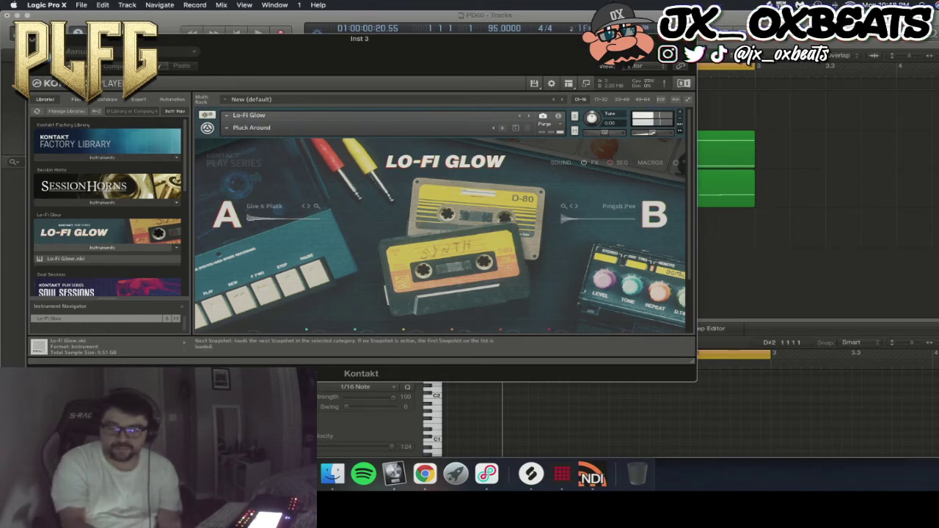
{"action": "scroll", "coordinate": [441, 228], "scroll_direction": "down", "scroll_amount": 3}
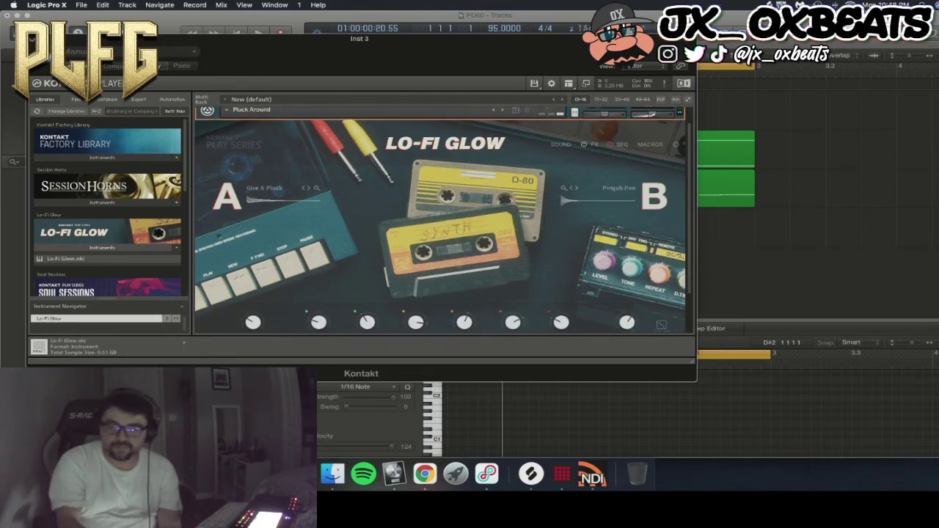
{"action": "scroll", "coordinate": [440, 228], "scroll_direction": "up", "scroll_amount": 3}
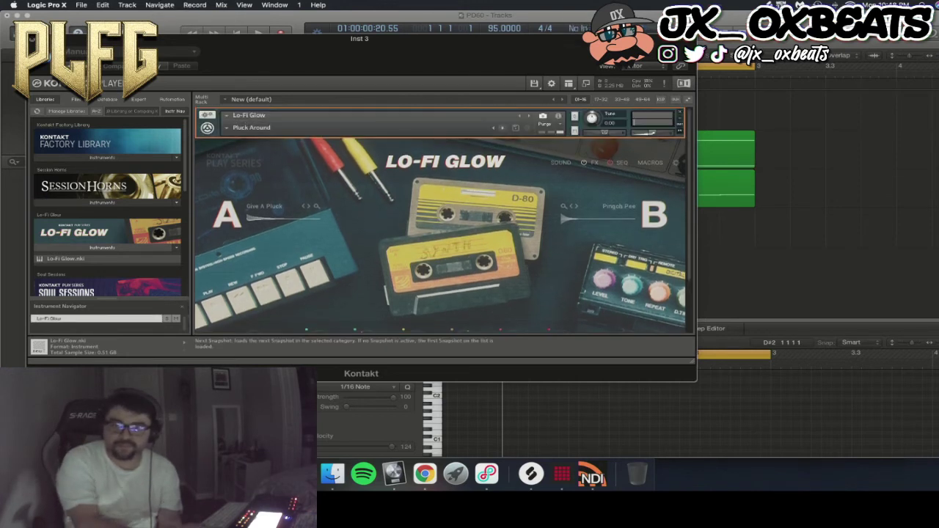
{"action": "left_click", "coordinate": [502, 127]}
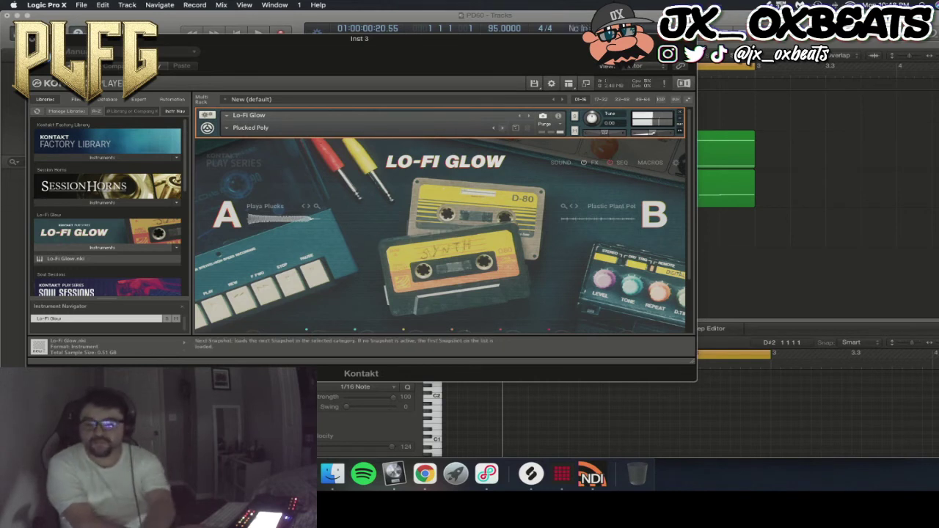
- Step through the Lo-Fi Glow snapshots via Power Pellets to Anachronic, audition it over the loop and stop playback
{"action": "left_click", "coordinate": [502, 128]}
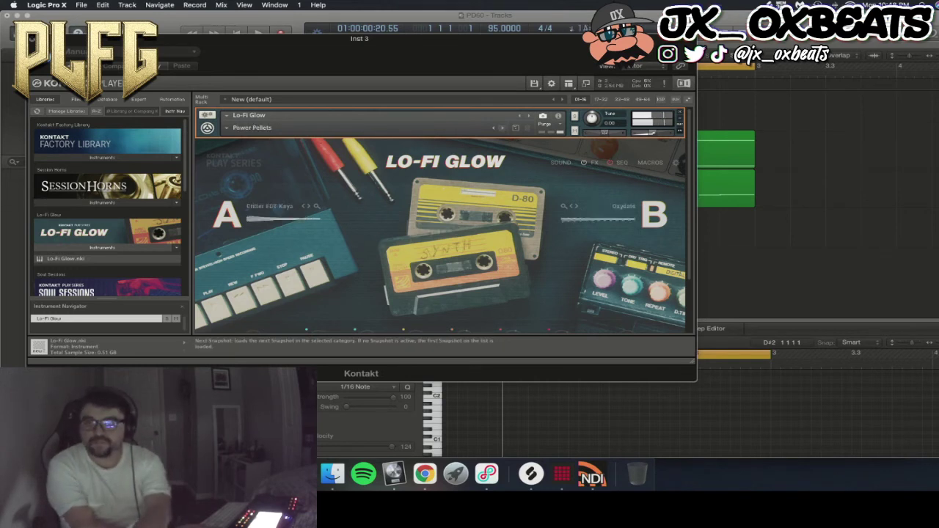
{"action": "scroll", "coordinate": [441, 220], "scroll_direction": "down", "scroll_amount": 3}
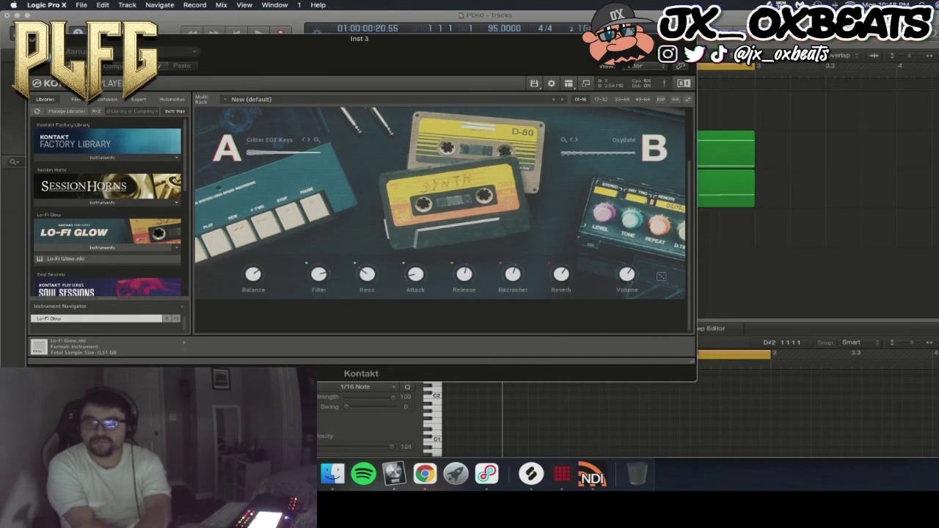
{"action": "scroll", "coordinate": [440, 220], "scroll_direction": "up", "scroll_amount": 3}
{"action": "left_click", "coordinate": [502, 127]}
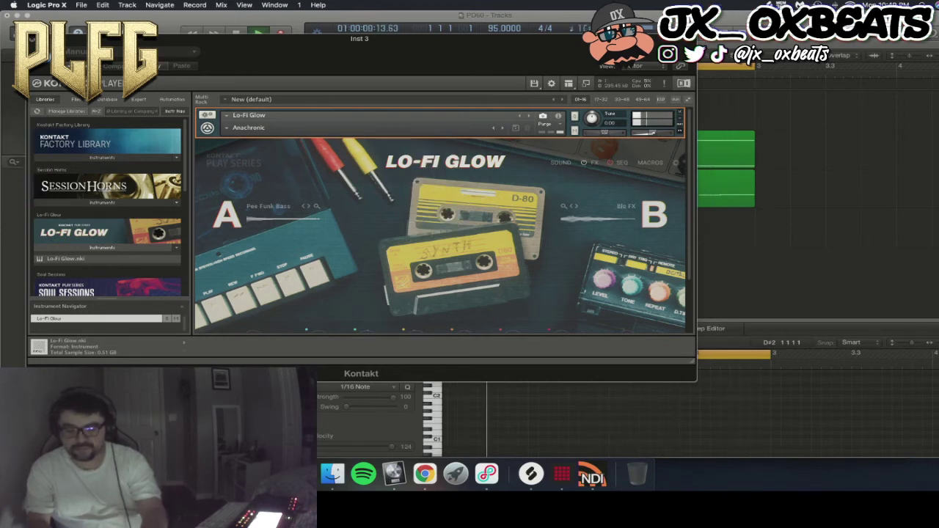
{"action": "scroll", "coordinate": [440, 220], "scroll_direction": "down", "scroll_amount": 2}
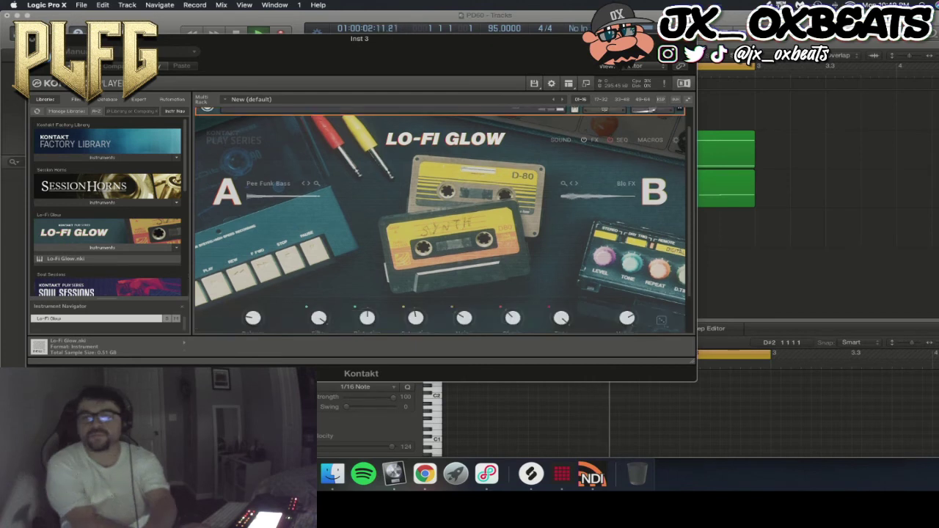
{"action": "scroll", "coordinate": [441, 220], "scroll_direction": "down", "scroll_amount": 3}
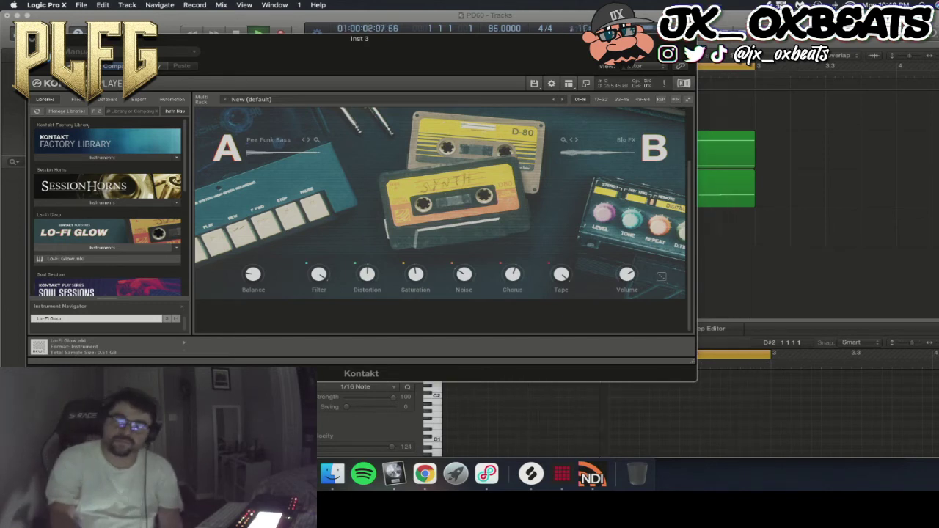
{"action": "scroll", "coordinate": [593, 163], "scroll_direction": "up", "scroll_amount": 5}
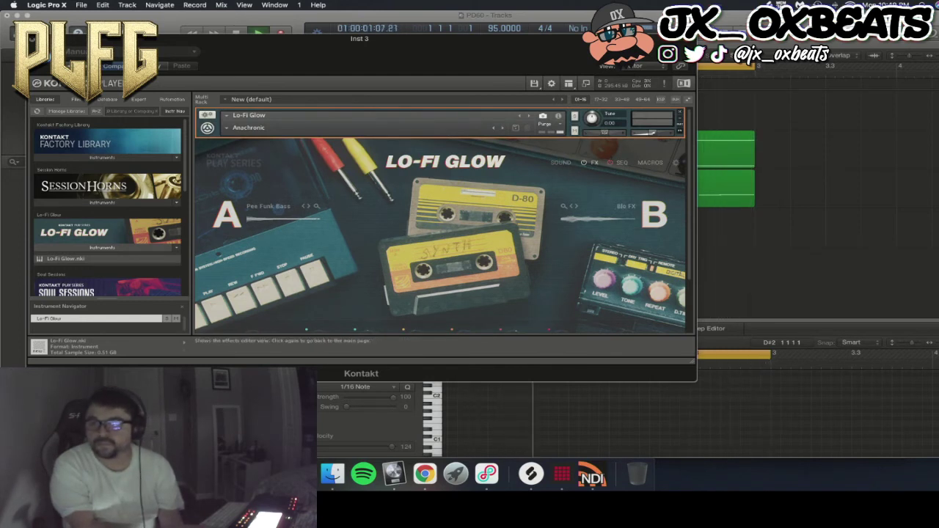
{"action": "key", "text": "space"}
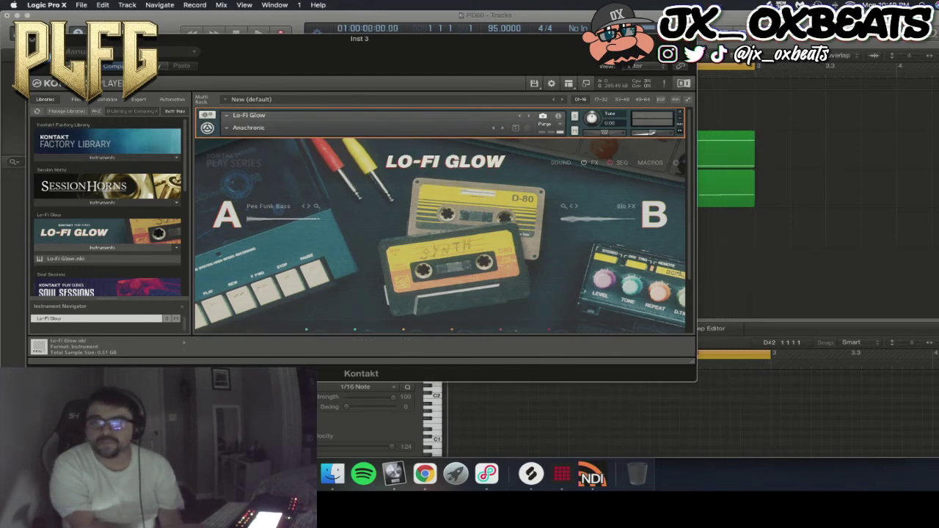
- Raise layer A's amp envelope decay, sustain and release and its mod envelope sustain and release in the Anachronic sound
{"action": "left_click", "coordinate": [561, 163]}
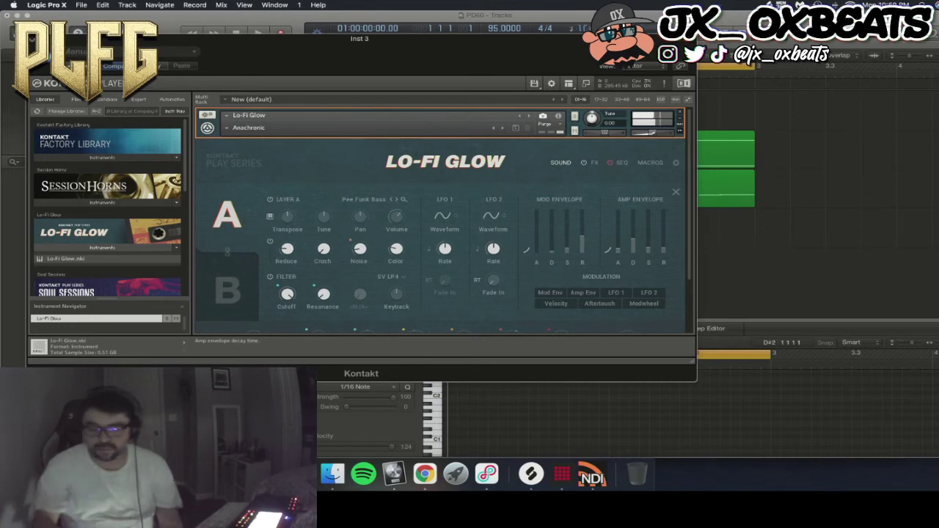
{"action": "left_click_drag", "start_coordinate": [633, 240], "coordinate": [633, 224]}
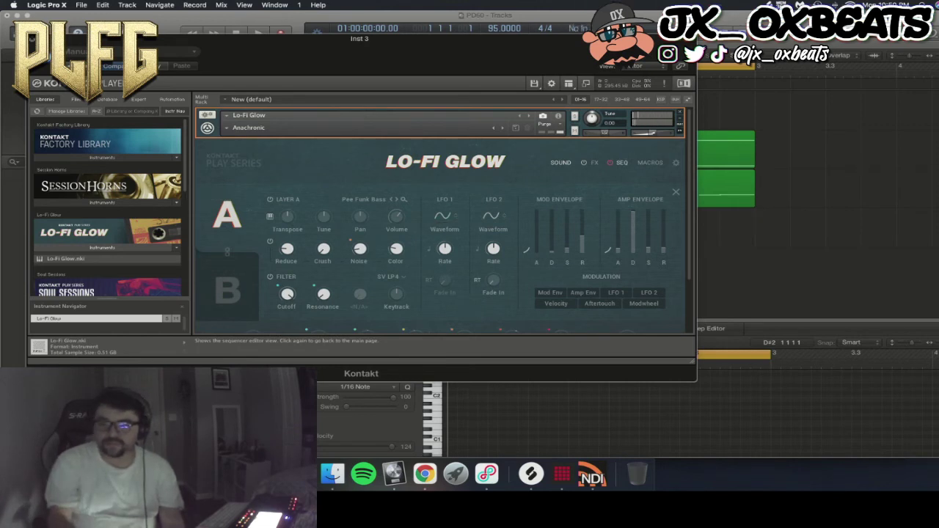
{"action": "scroll", "coordinate": [644, 237], "scroll_direction": "down", "scroll_amount": 3}
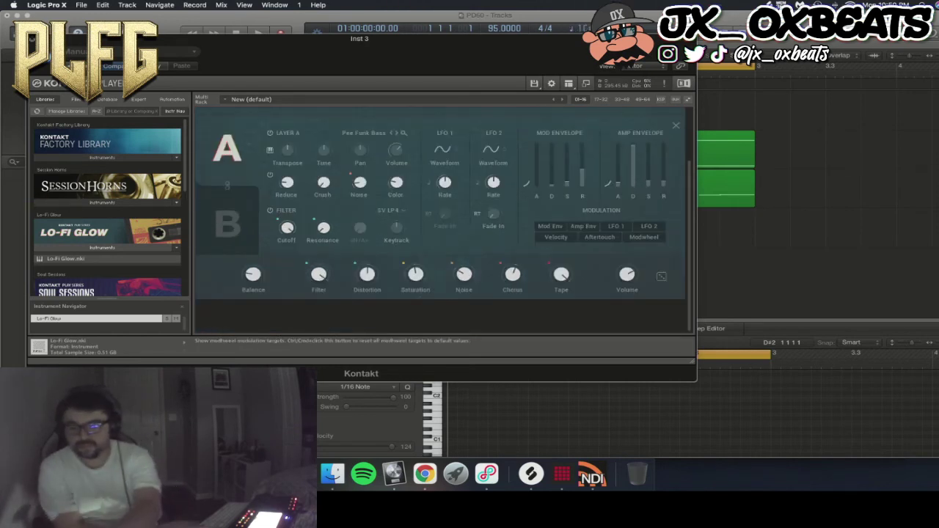
{"action": "left_click_drag", "start_coordinate": [648, 182], "coordinate": [648, 166]}
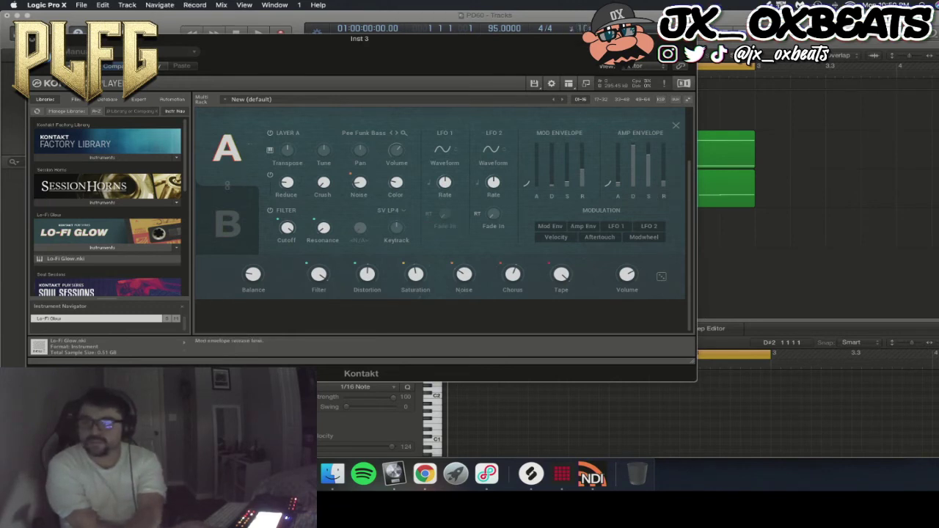
{"action": "left_click_drag", "start_coordinate": [567, 173], "coordinate": [567, 166]}
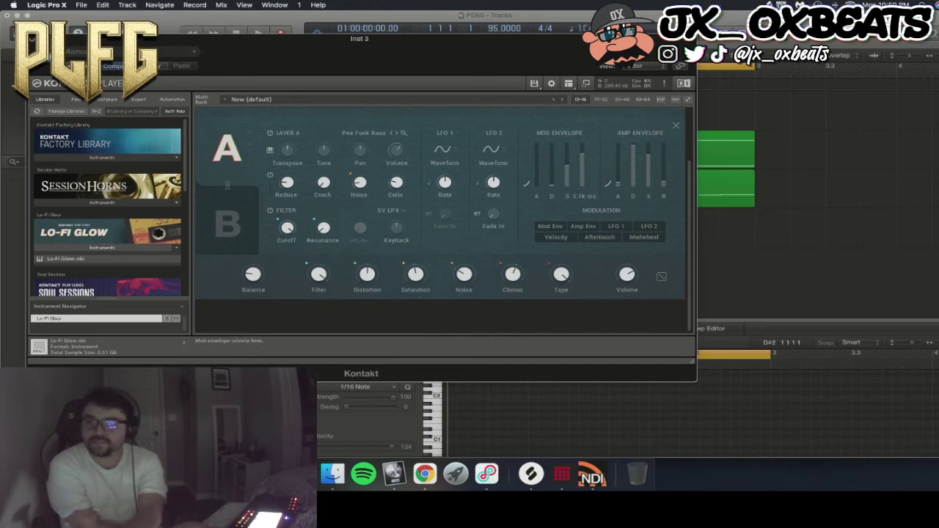
{"action": "left_click_drag", "start_coordinate": [663, 182], "coordinate": [663, 167]}
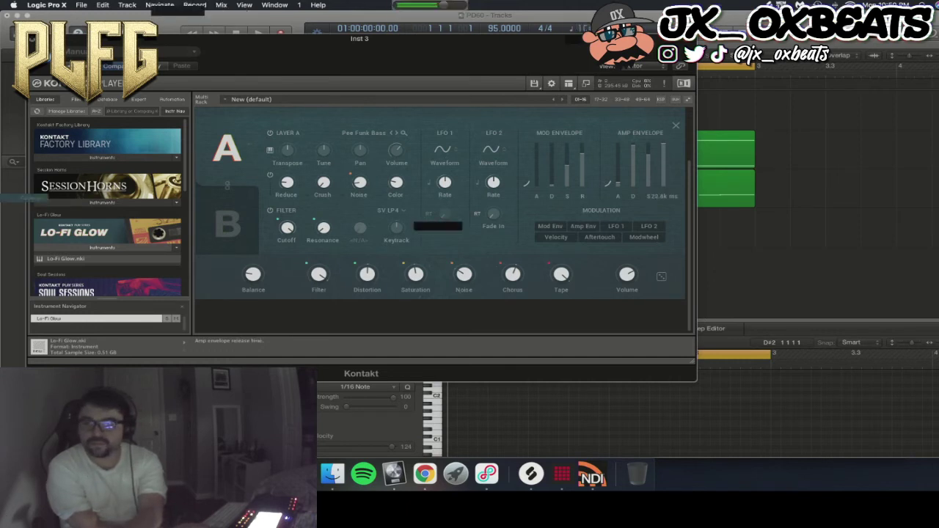
{"action": "scroll", "coordinate": [440, 220], "scroll_direction": "up", "scroll_amount": 3}
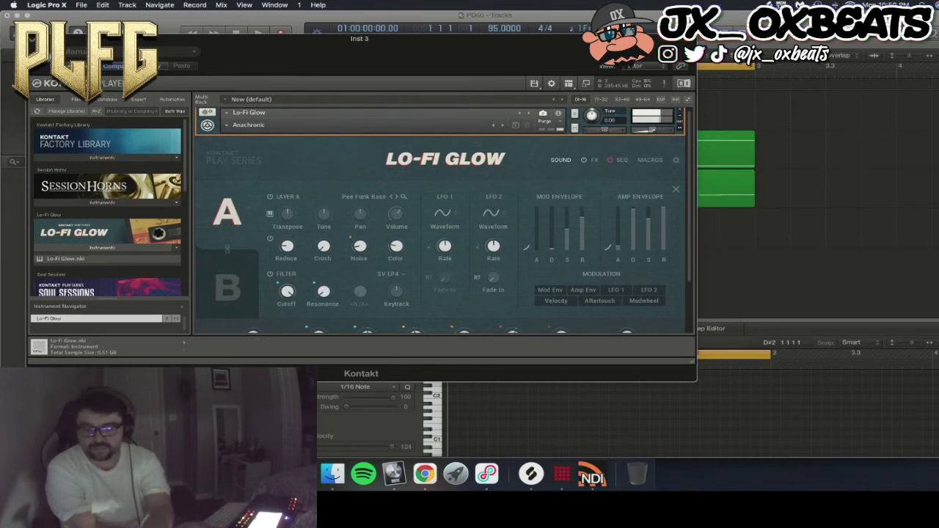
- Record a melody region on the Lo-Fi Glow track over the loop and extend its first note back to the region's start
{"action": "key", "text": "space"}
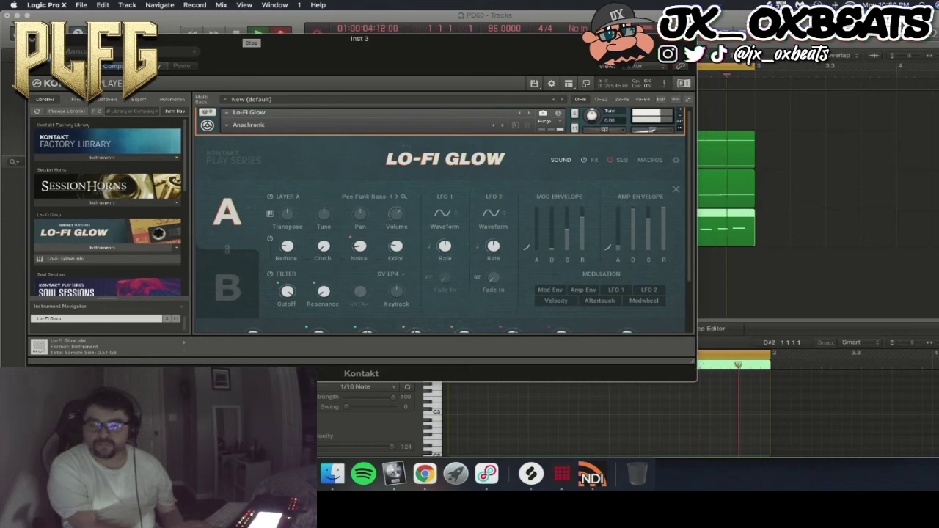
{"action": "left_click", "coordinate": [236, 33]}
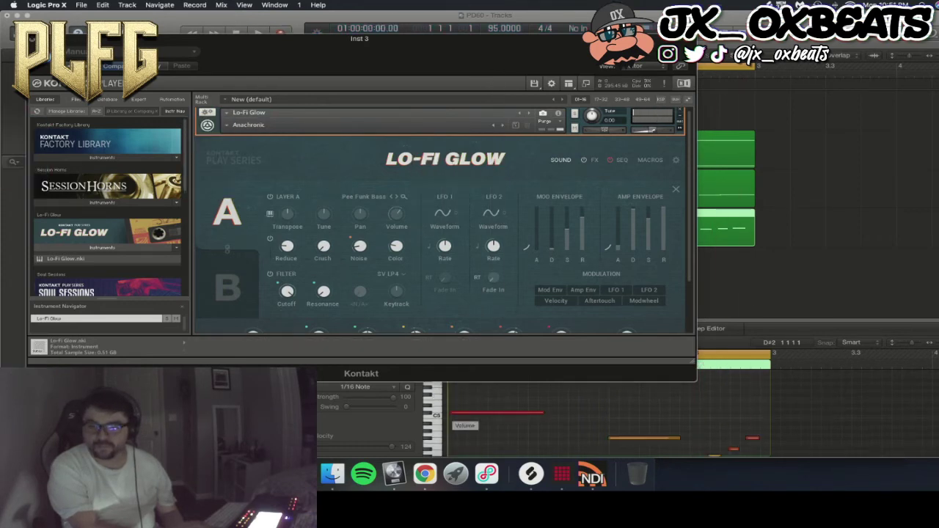
{"action": "left_click_drag", "start_coordinate": [453, 412], "coordinate": [448, 412]}
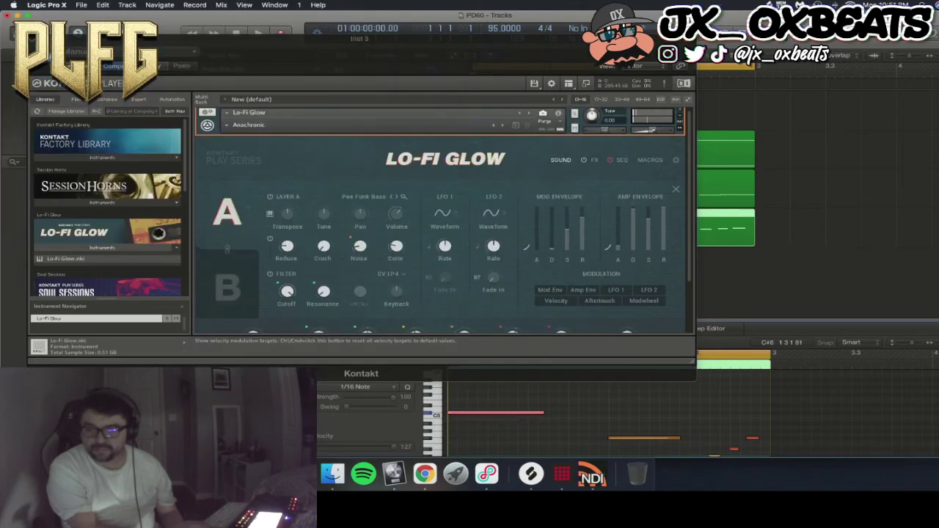
- Raise layer A's filter resonance, switch the filter off, maximize the mod envelope sustain during playback and show the aftertouch modulation targets
{"action": "scroll", "coordinate": [556, 300], "scroll_direction": "down", "scroll_amount": 3}
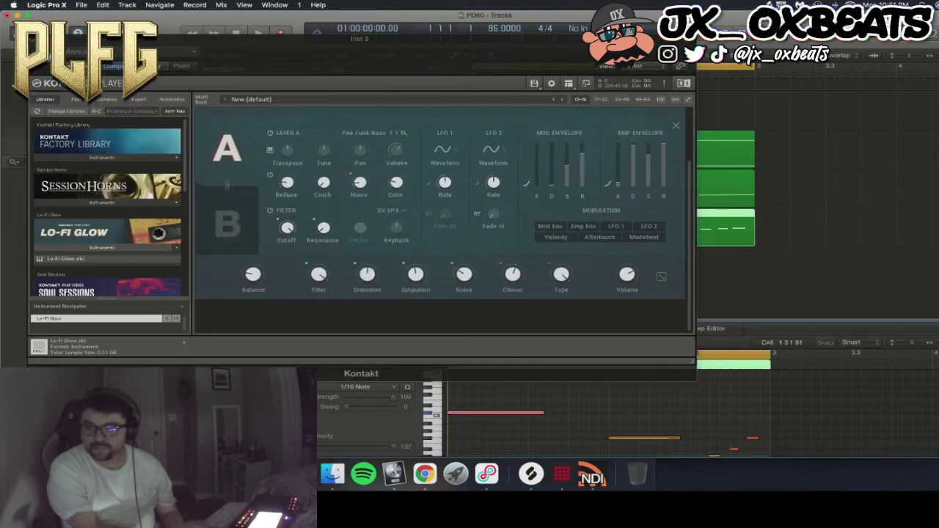
{"action": "left_click_drag", "start_coordinate": [323, 229], "coordinate": [324, 215]}
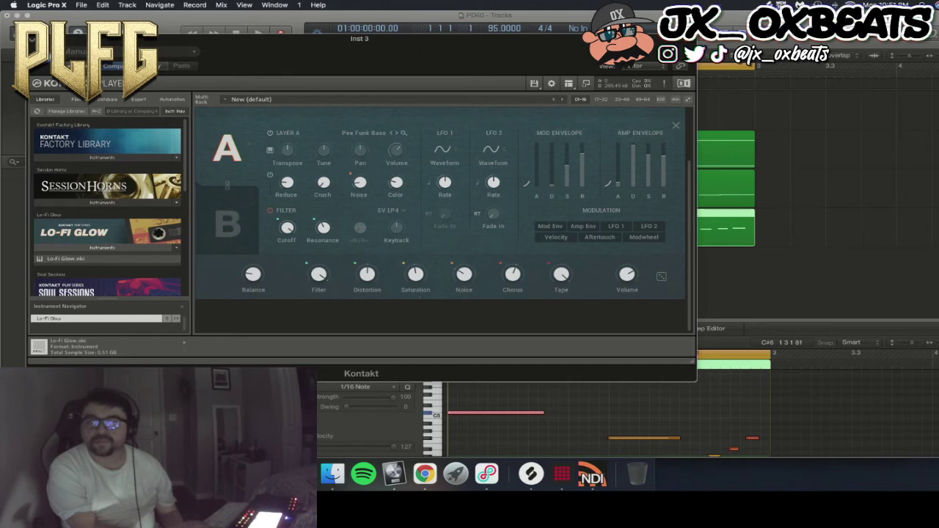
{"action": "key", "text": "space"}
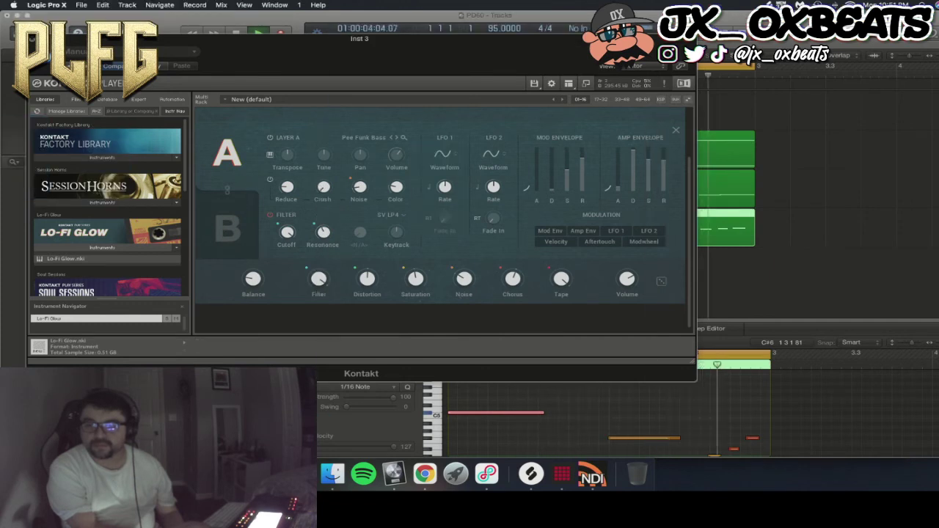
{"action": "left_click_drag", "start_coordinate": [568, 166], "coordinate": [567, 148]}
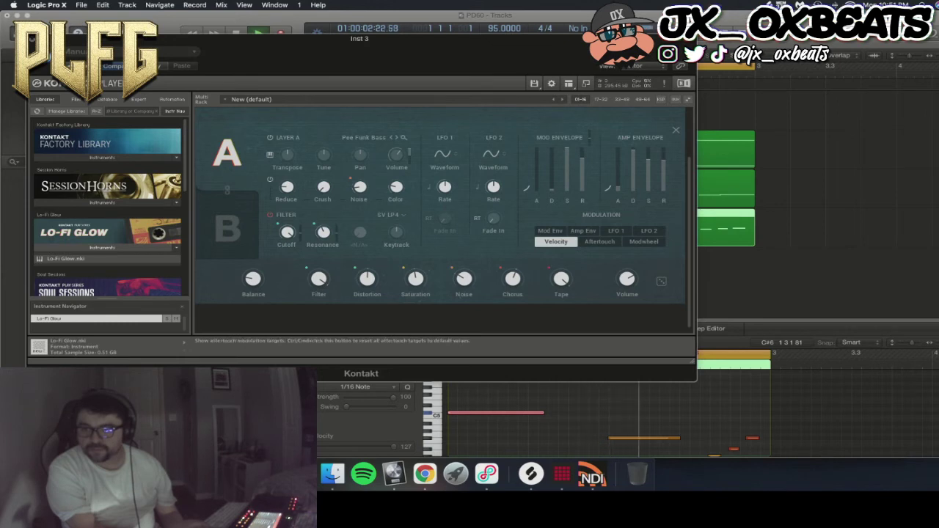
{"action": "left_click", "coordinate": [600, 242]}
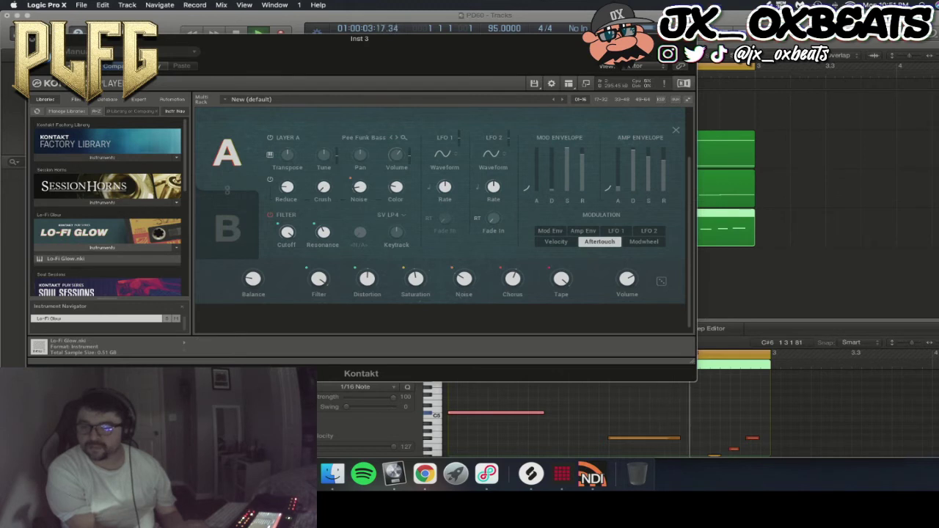
- Audition the snapshots following Anachronic, including Bird Sub and Cottonmouth, over the playing melody
{"action": "scroll", "coordinate": [440, 220], "scroll_direction": "up", "scroll_amount": 2}
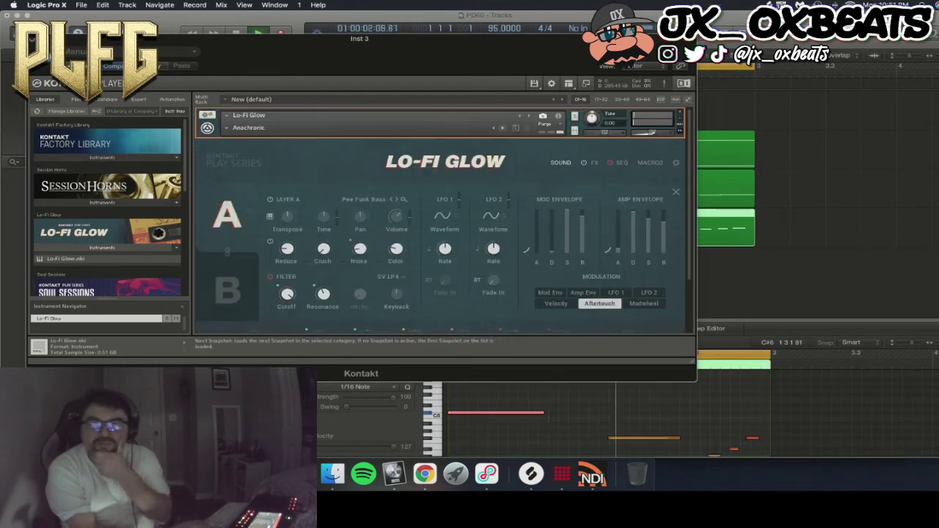
{"action": "left_click", "coordinate": [502, 128]}
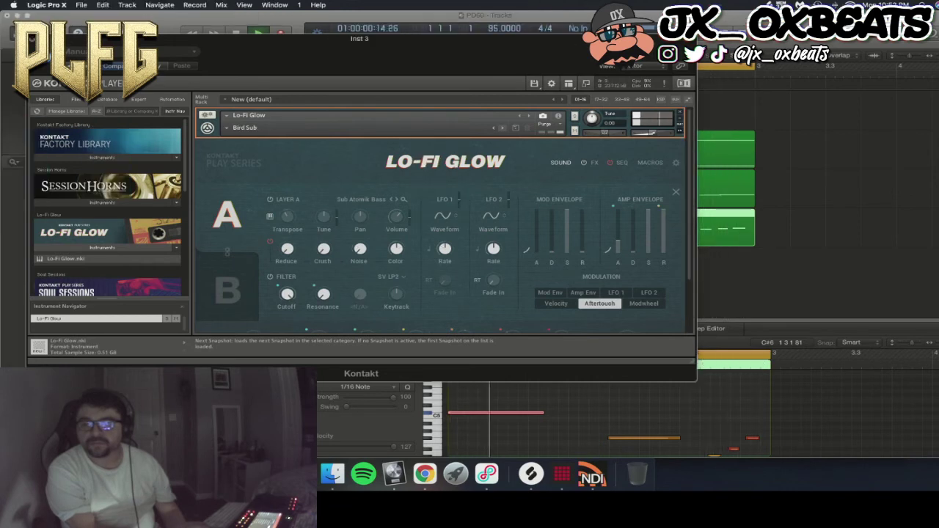
{"action": "left_click", "coordinate": [502, 128]}
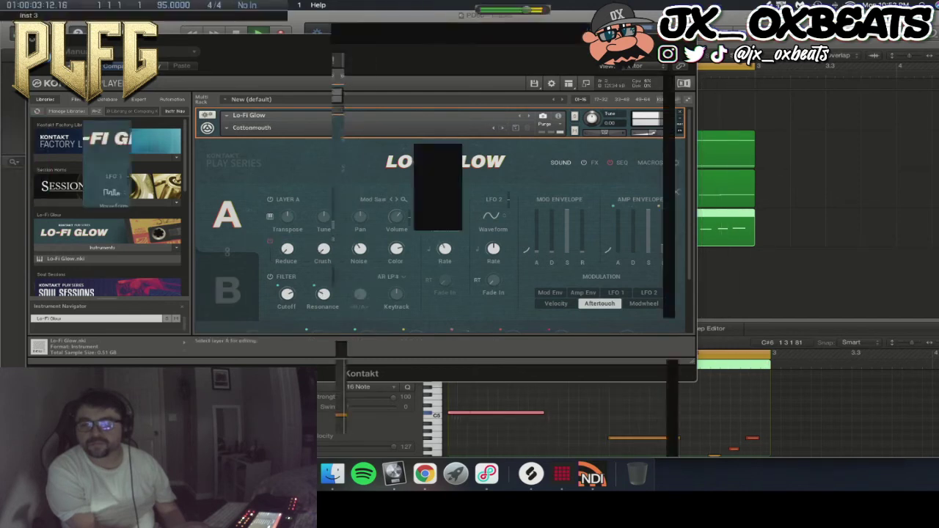
{"action": "left_click", "coordinate": [503, 128]}
- Load Cold Vox Hit from the Lead category and step through Copy Cat and Cul-de-sac Lead to the Flushot Lead snapshot
{"action": "left_click", "coordinate": [249, 128]}
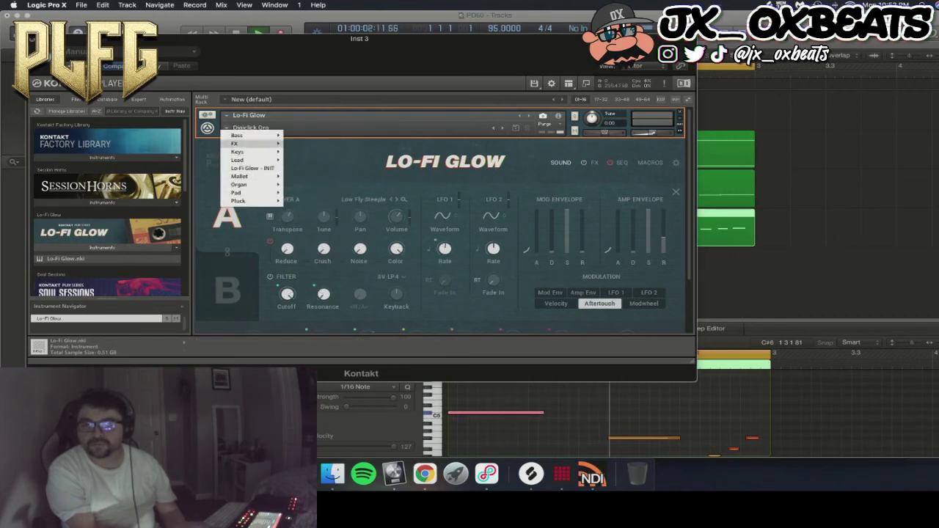
{"action": "mouse_move", "coordinate": [238, 160]}
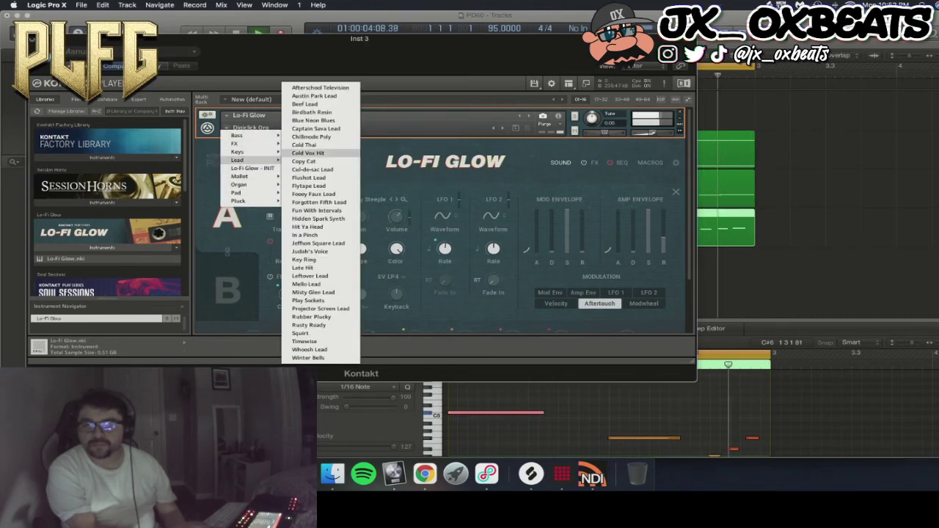
{"action": "left_click", "coordinate": [307, 153]}
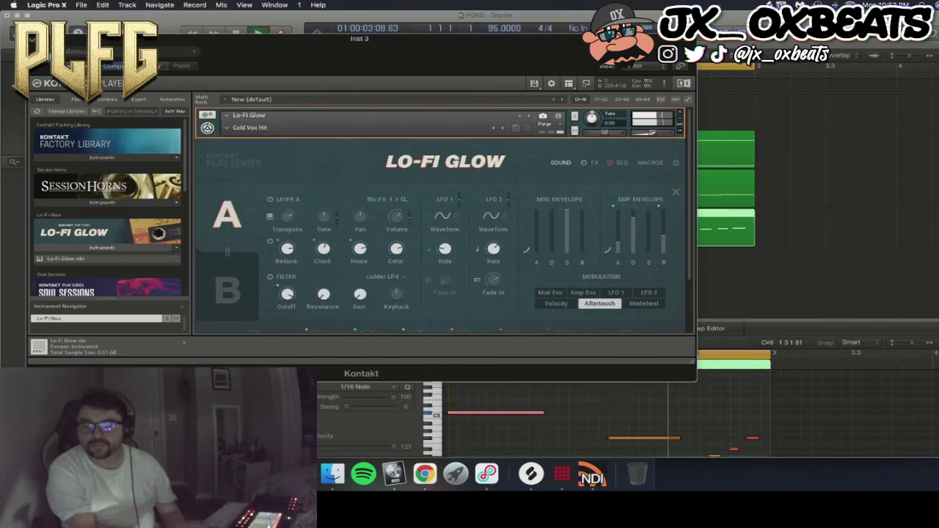
{"action": "left_click", "coordinate": [503, 128]}
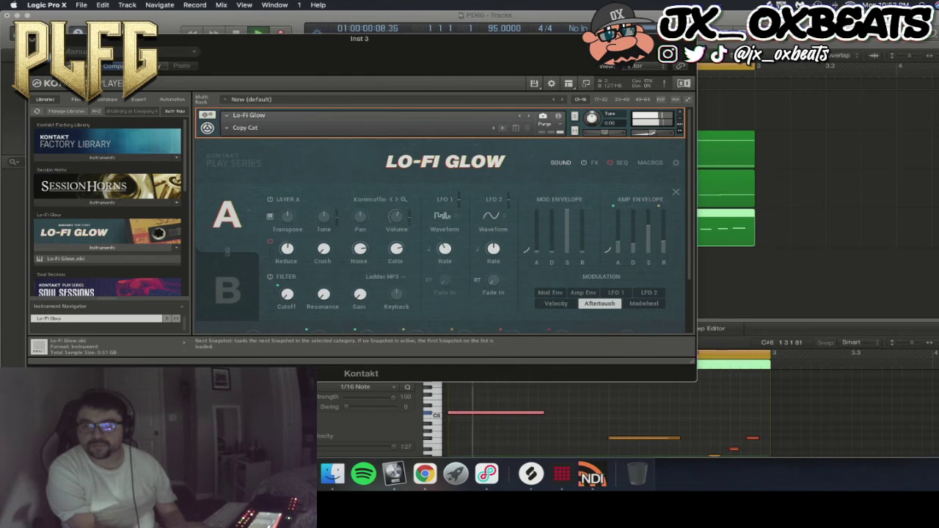
{"action": "left_click", "coordinate": [503, 127]}
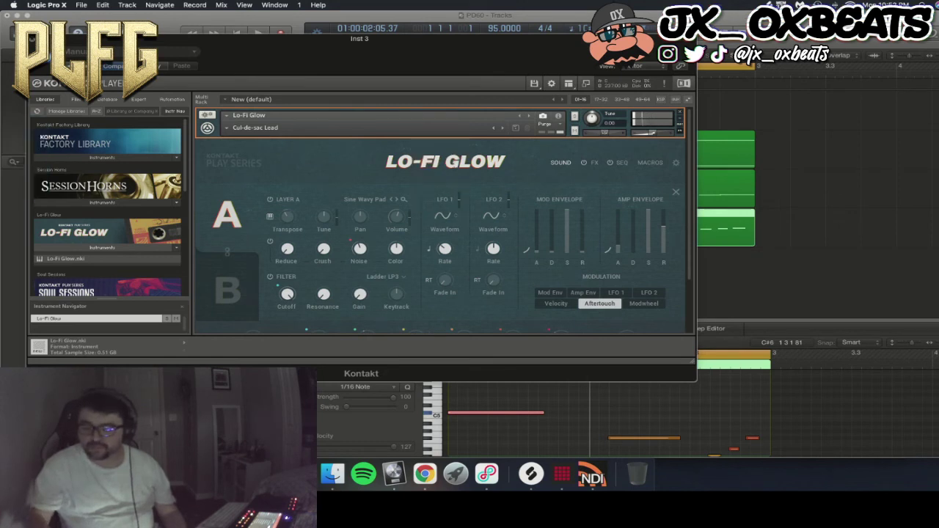
{"action": "left_click", "coordinate": [502, 128]}
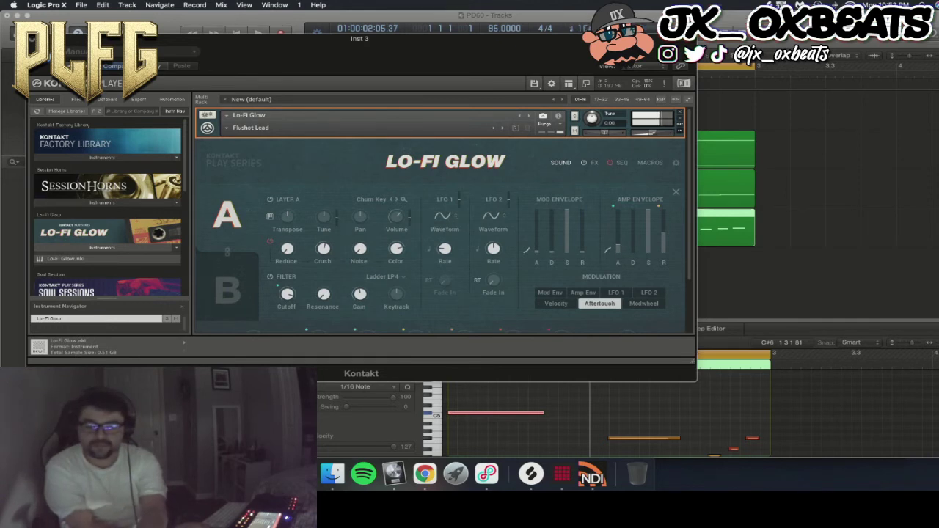
{"action": "scroll", "coordinate": [440, 220], "scroll_direction": "down", "scroll_amount": 1}
- Lengthen the first melody note to meet the second and extend the second note's end, then move the instrument window clear of the tracks
{"action": "key", "text": "Return"}
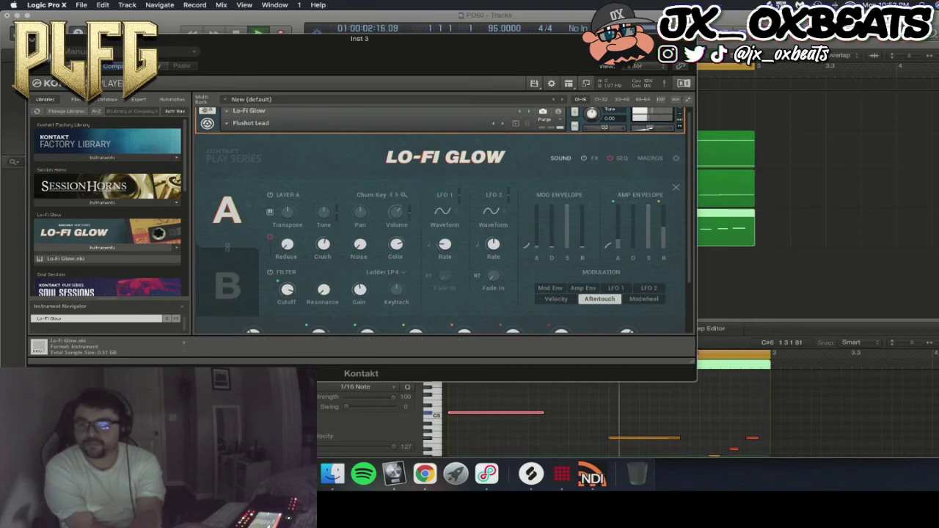
{"action": "left_click_drag", "start_coordinate": [544, 413], "coordinate": [608, 413]}
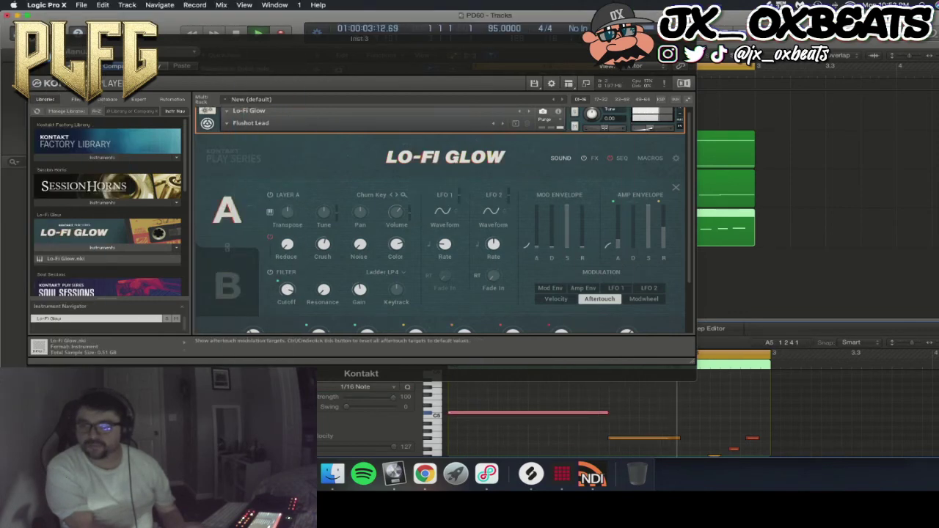
{"action": "left_click_drag", "start_coordinate": [679, 439], "coordinate": [696, 439]}
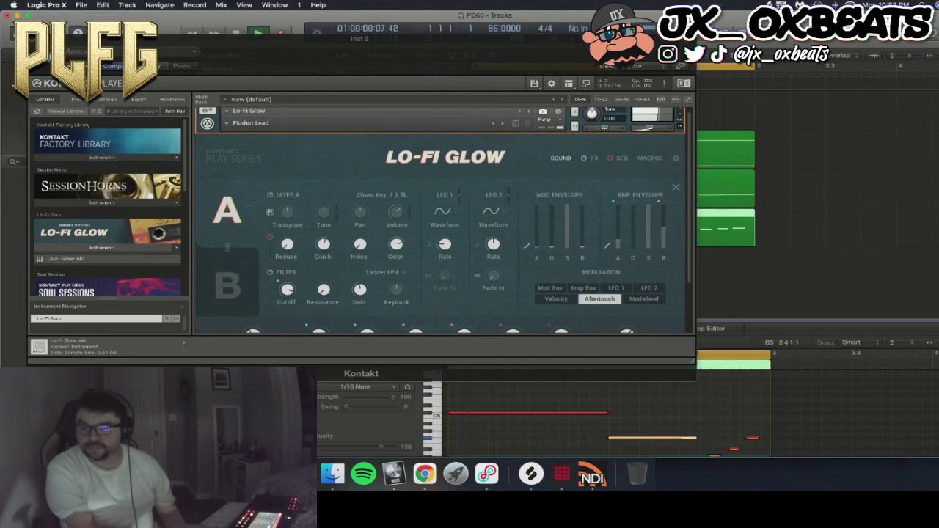
{"action": "left_click_drag", "start_coordinate": [360, 39], "coordinate": [195, 136]}
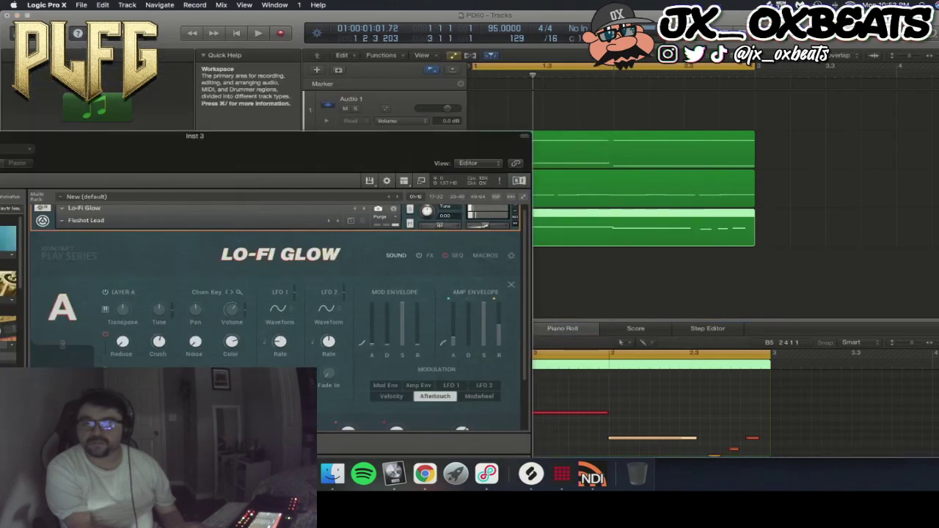
{"action": "left_click", "coordinate": [515, 207]}
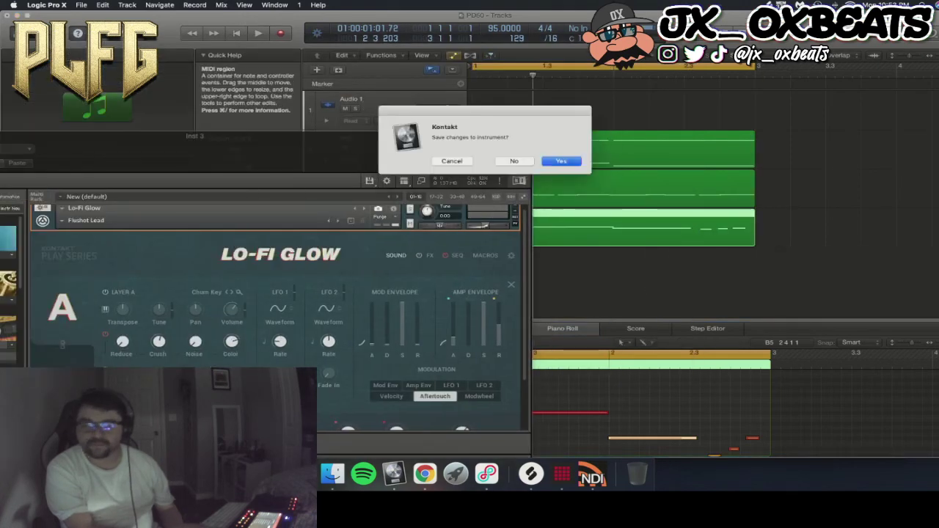
{"action": "left_click", "coordinate": [452, 160]}
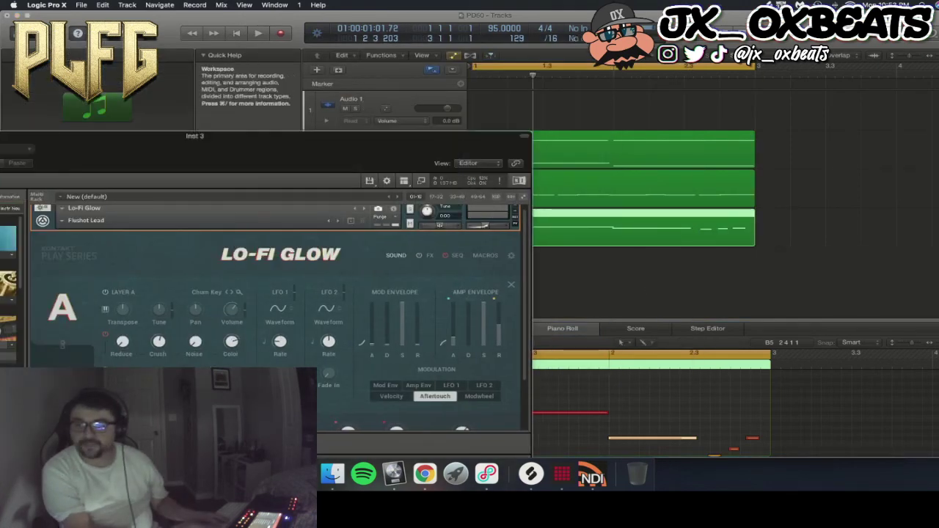
{"action": "left_click", "coordinate": [515, 208]}
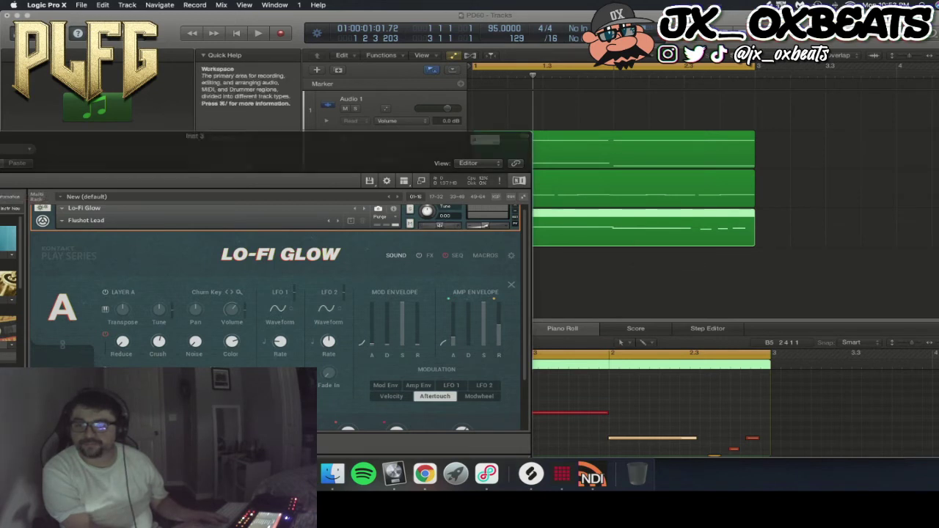
{"action": "left_click", "coordinate": [452, 160]}
- Delete the melody region on the Inst 3 track and record a new two-bar take in its place
{"action": "left_click", "coordinate": [601, 283]}
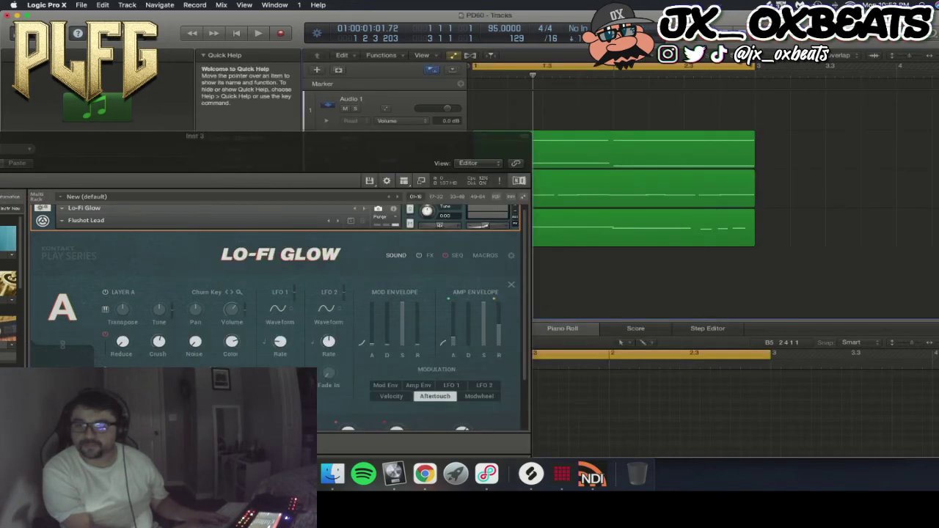
{"action": "left_click", "coordinate": [624, 229]}
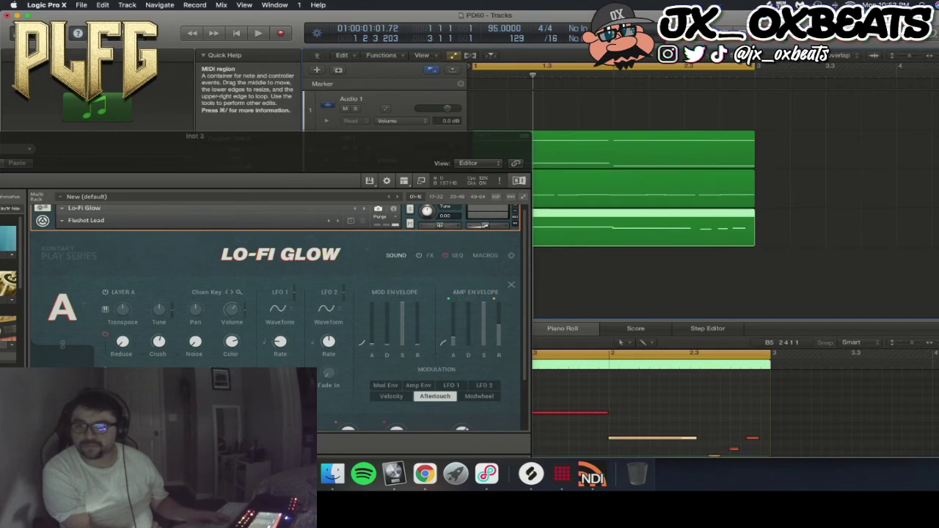
{"action": "key", "text": "Delete"}
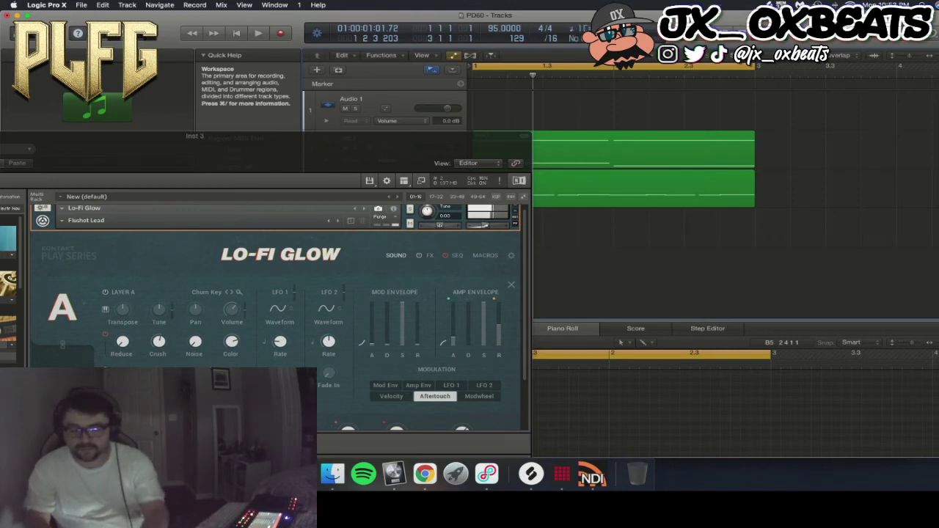
{"action": "key", "text": "space"}
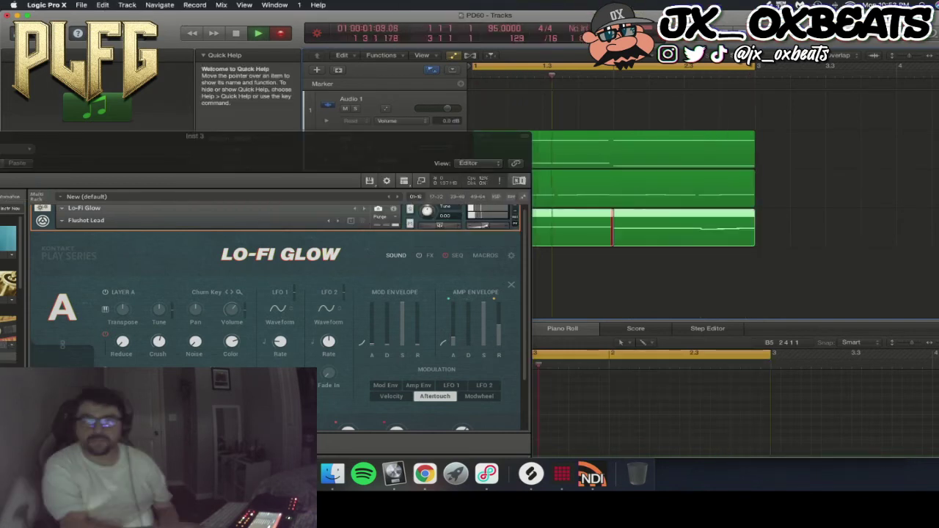
- Close the instrument window and lower the Inst 3 track's volume to about -2.6 dB while playing from the start
{"action": "left_click", "coordinate": [237, 33]}
{"action": "left_click", "coordinate": [236, 33]}
{"action": "left_click_drag", "start_coordinate": [367, 137], "coordinate": [87, 113]}
{"action": "scroll", "coordinate": [609, 413], "scroll_direction": "up", "scroll_amount": 5}
{"action": "scroll", "coordinate": [609, 412], "scroll_direction": "down", "scroll_amount": 1}
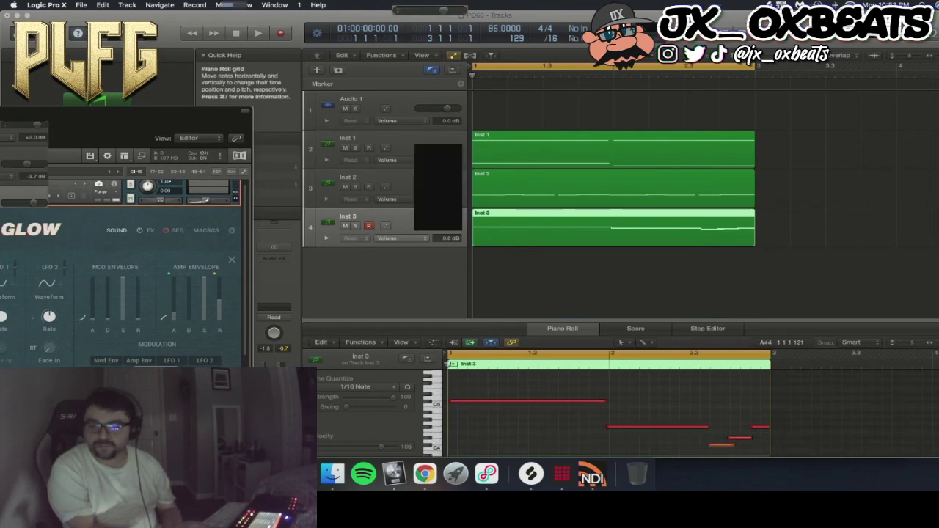
{"action": "left_click_drag", "start_coordinate": [176, 113], "coordinate": [816, 100]}
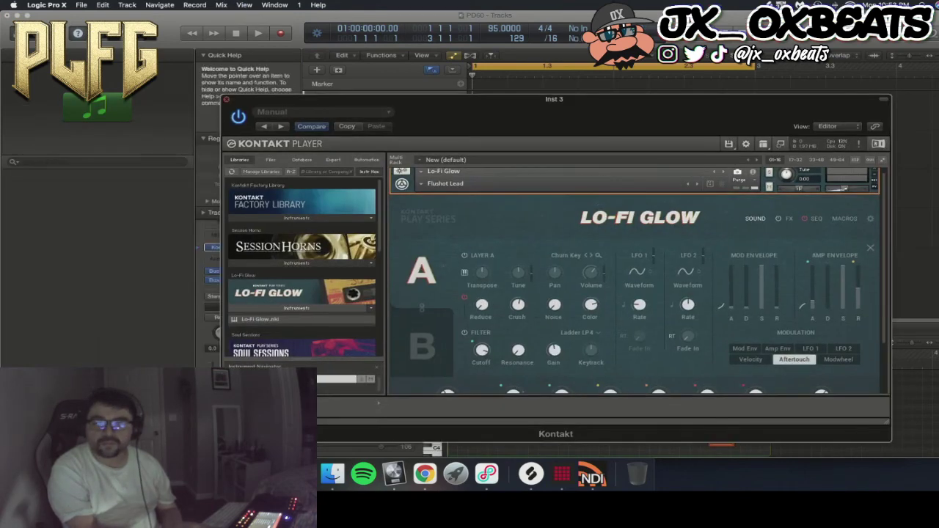
{"action": "left_click", "coordinate": [226, 99]}
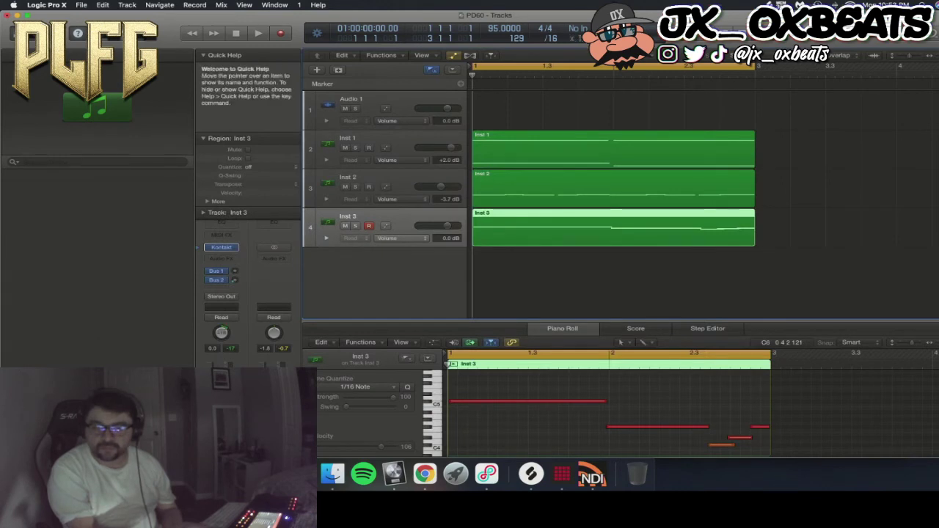
{"action": "left_click", "coordinate": [258, 34]}
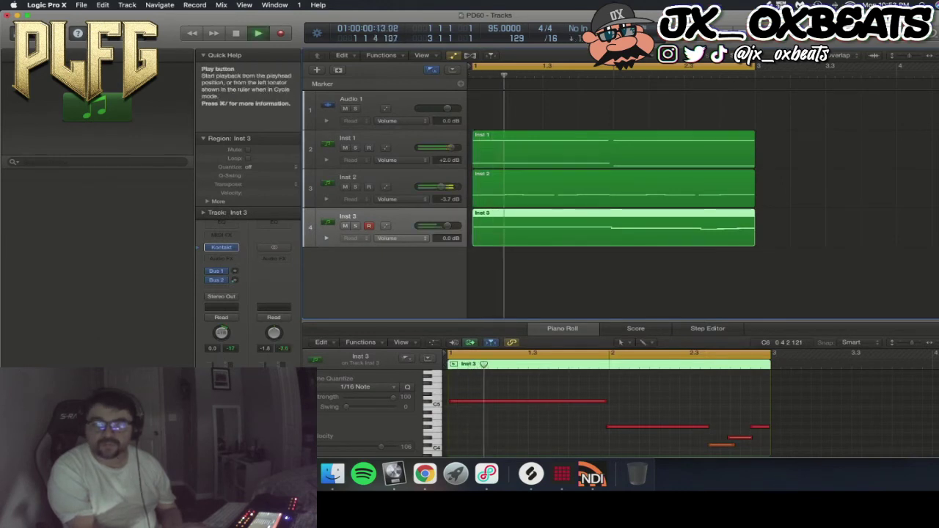
{"action": "left_click_drag", "start_coordinate": [213, 387], "coordinate": [214, 393]}
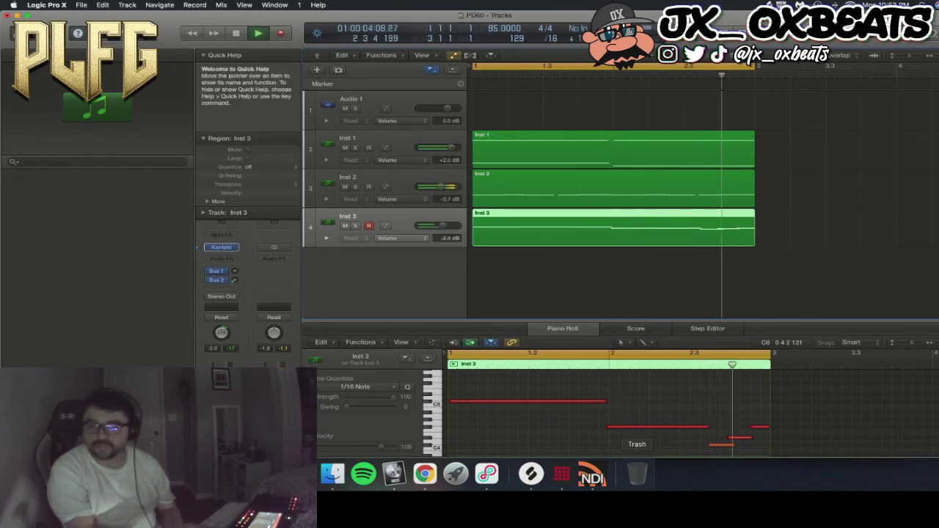
- Trim the starts and ends of the last four Inst 3 notes in the piano roll so that neighbouring notes do not overlap
{"action": "left_click", "coordinate": [613, 428]}
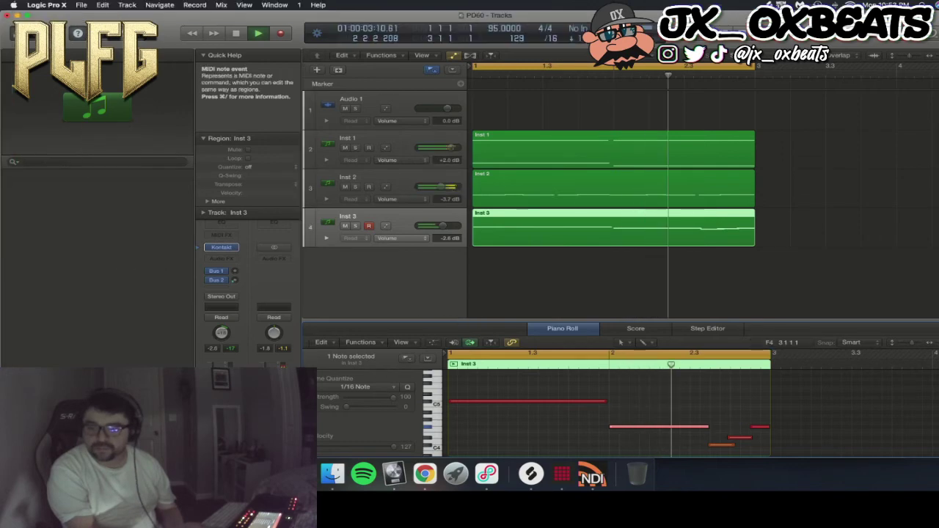
{"action": "left_click_drag", "start_coordinate": [710, 445], "coordinate": [729, 445]}
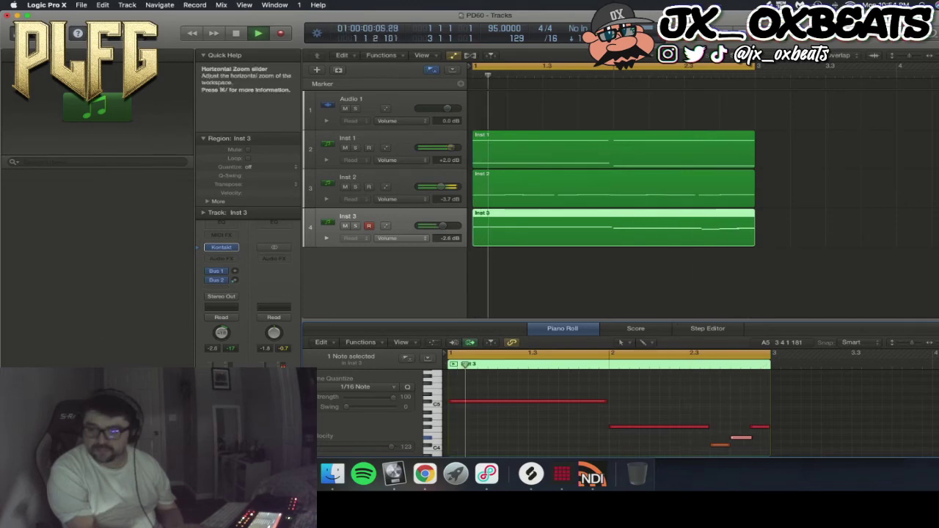
{"action": "left_click_drag", "start_coordinate": [936, 342], "coordinate": [938, 342]}
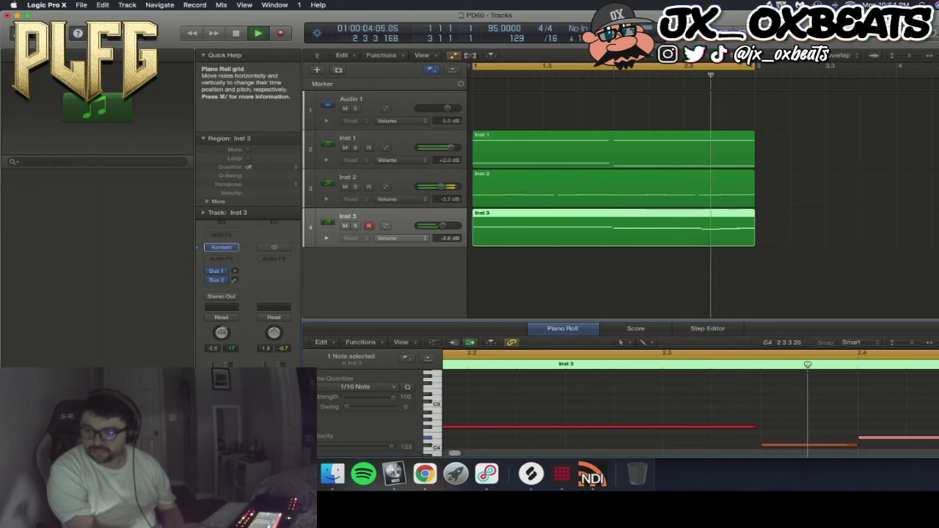
{"action": "scroll", "coordinate": [863, 439], "scroll_direction": "right", "scroll_amount": 2}
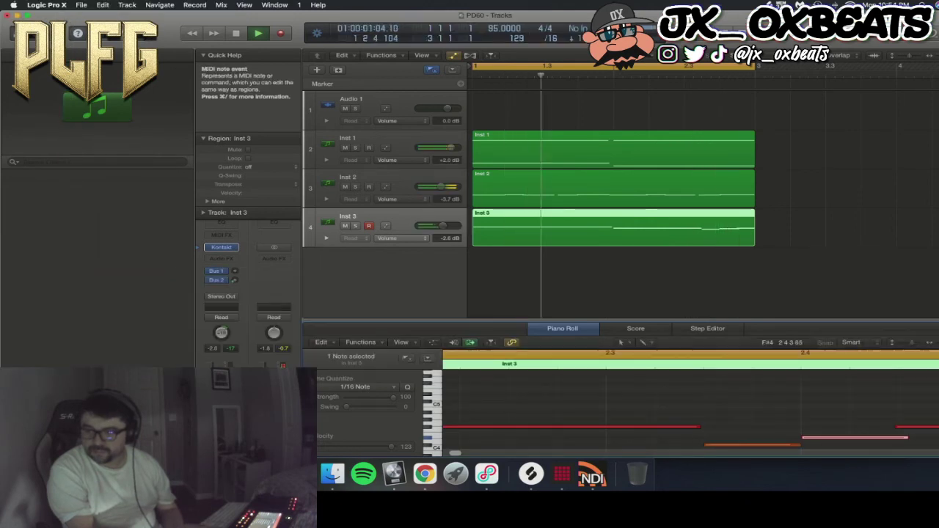
{"action": "left_click_drag", "start_coordinate": [908, 438], "coordinate": [898, 438]}
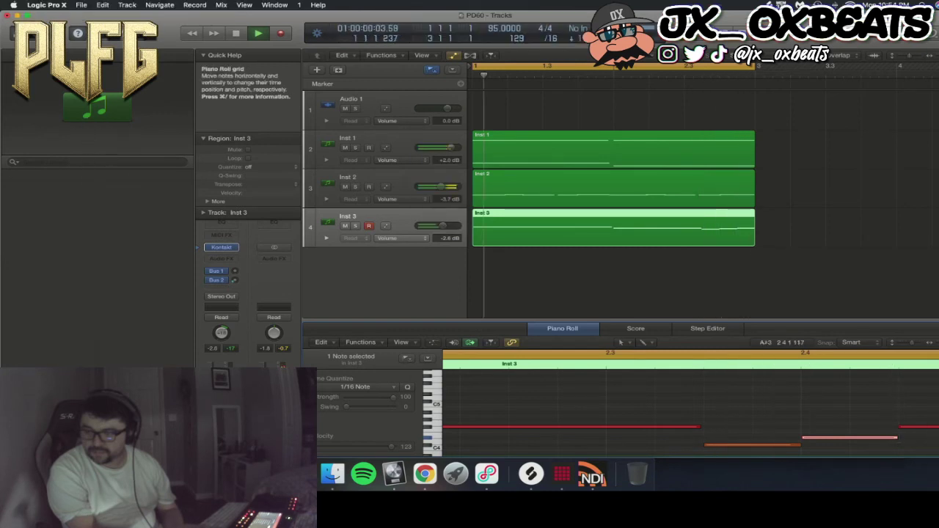
{"action": "left_click", "coordinate": [734, 444]}
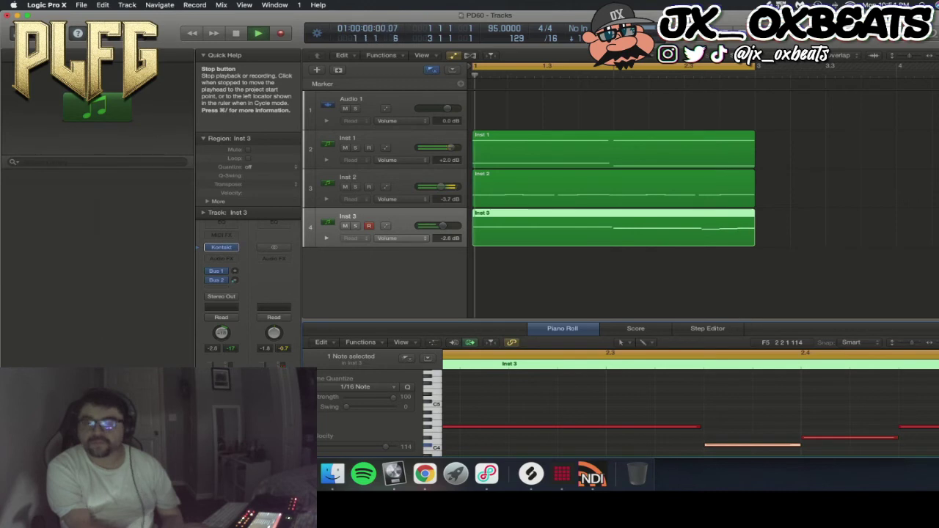
- Stop playback, reopen the Inst 3 Kontakt instrument and load the Southboro snapshot from the Pad category
{"action": "key", "text": "space"}
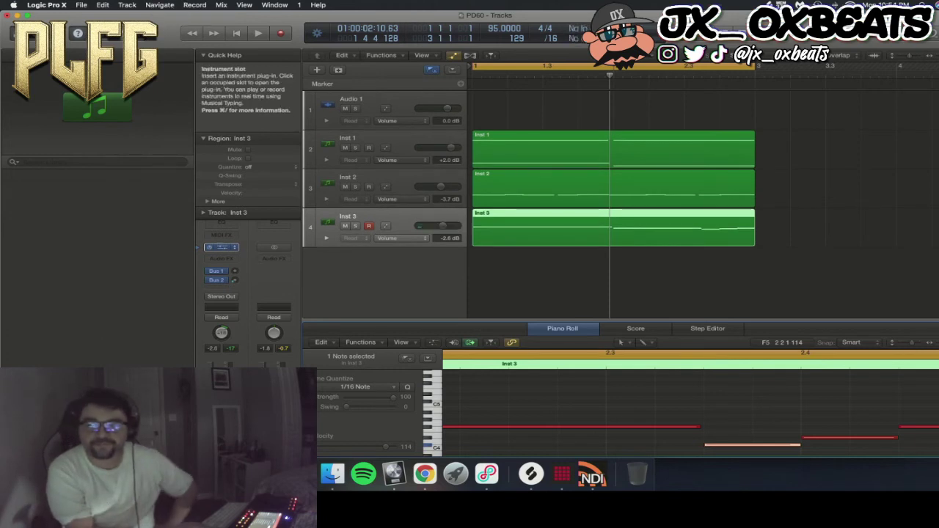
{"action": "left_click", "coordinate": [221, 248]}
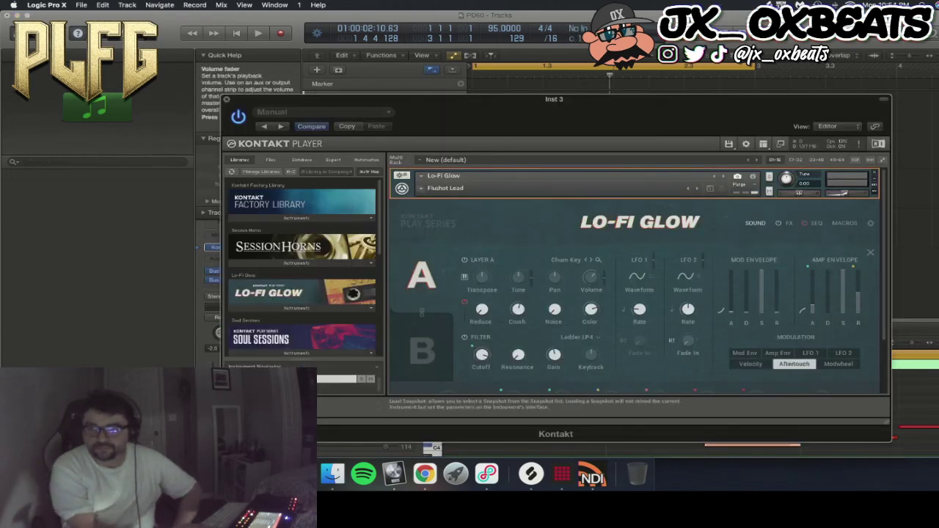
{"action": "left_click", "coordinate": [433, 187]}
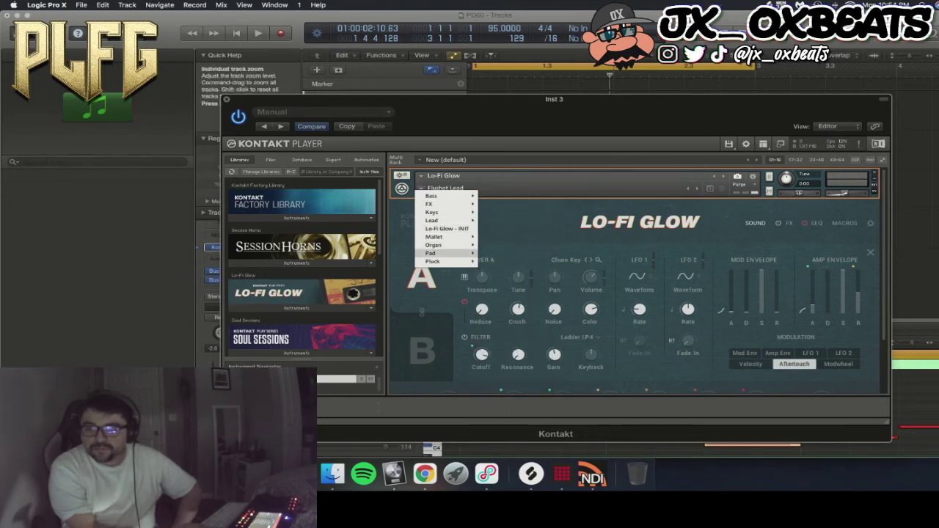
{"action": "mouse_move", "coordinate": [433, 253]}
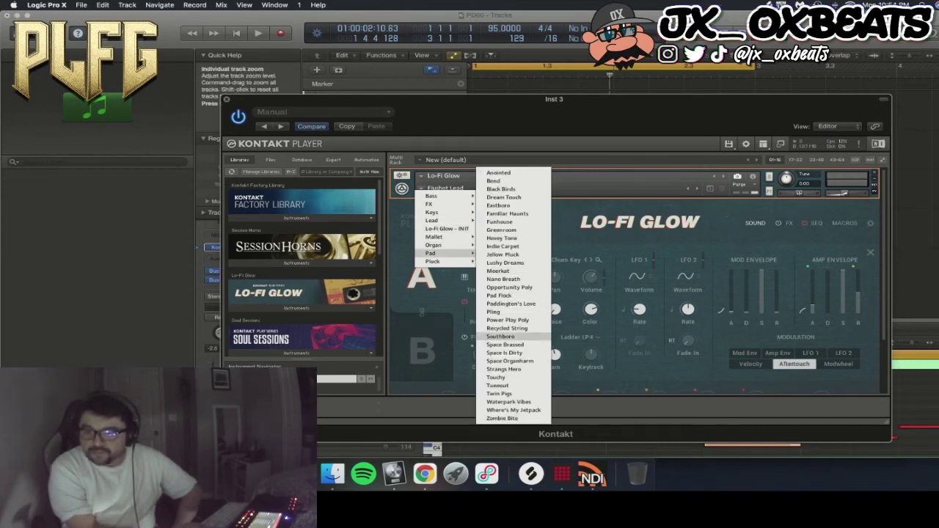
{"action": "left_click", "coordinate": [505, 336]}
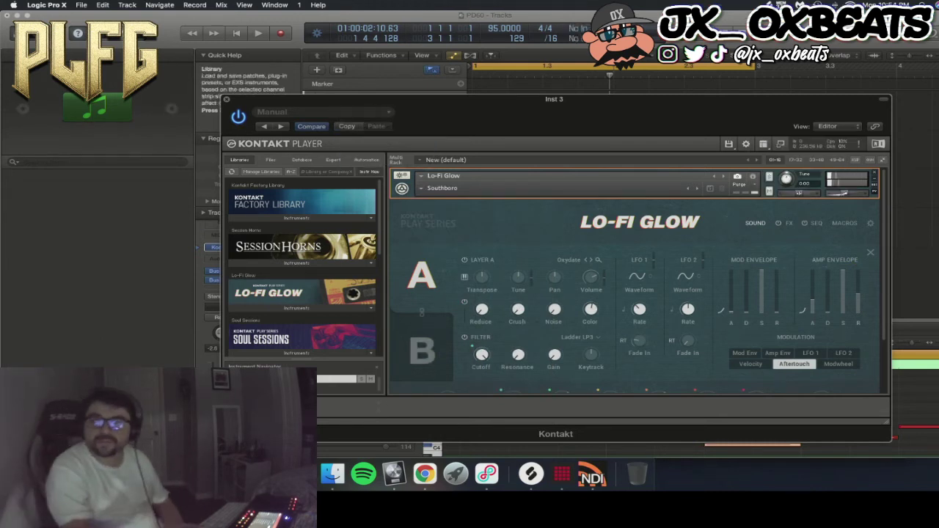
- Audition the pad snapshots from Southboro through Space Brassed and Strangs Hero to Touchy during playback, keep Touchy and close the instrument
{"action": "key", "text": "space"}
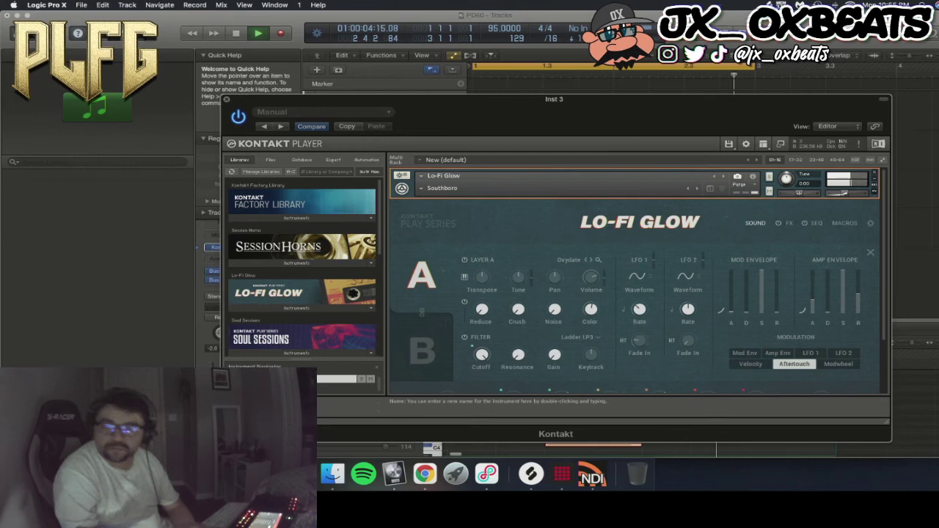
{"action": "left_click", "coordinate": [697, 188]}
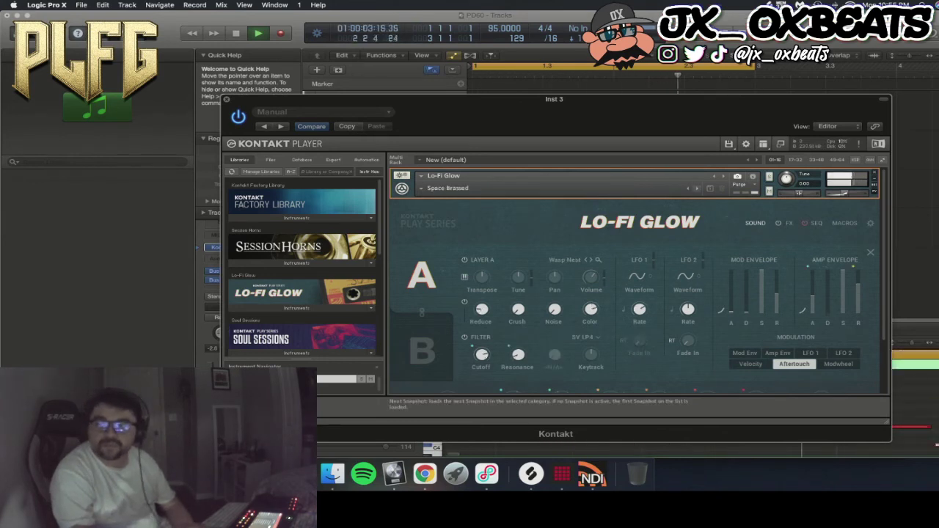
{"action": "left_click", "coordinate": [697, 188]}
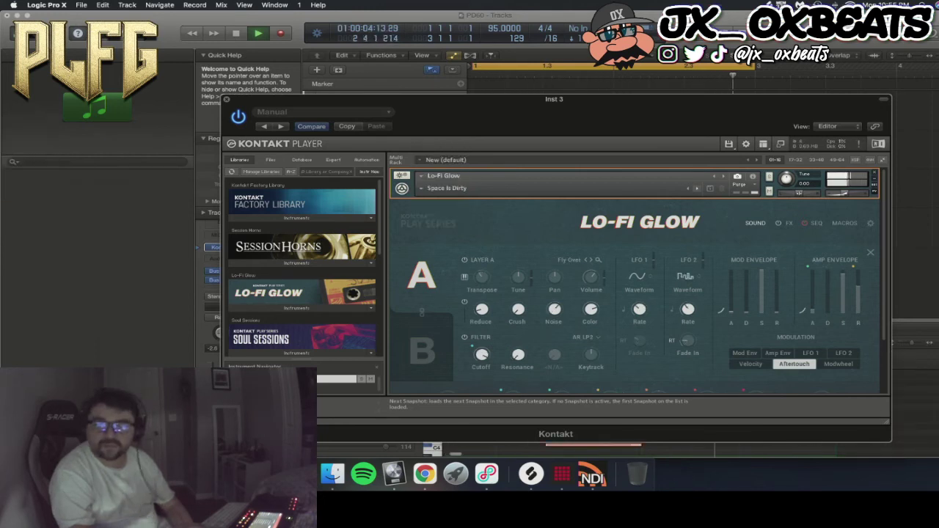
{"action": "left_click", "coordinate": [697, 188]}
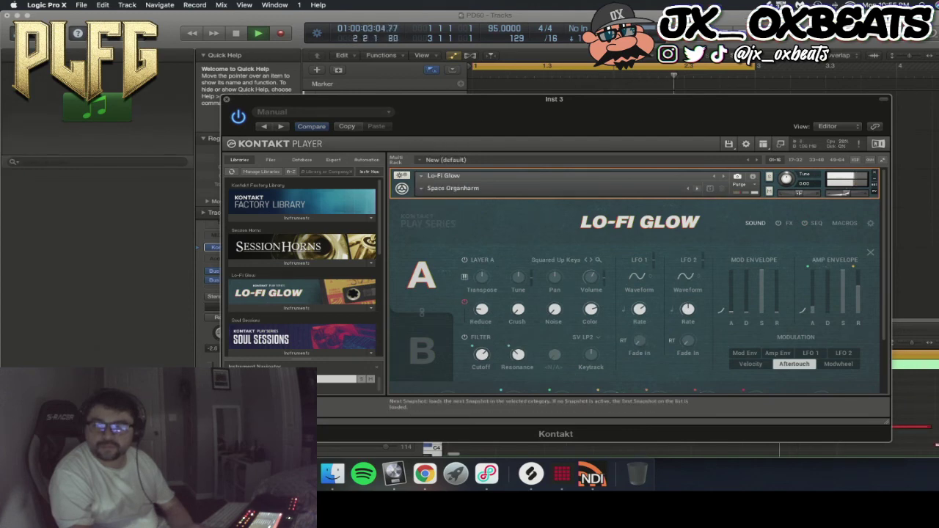
{"action": "left_click", "coordinate": [696, 188]}
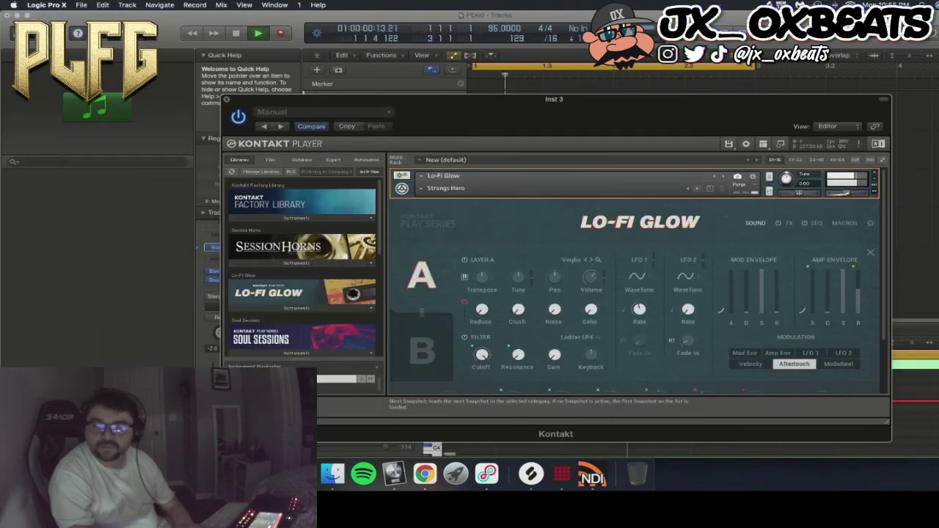
{"action": "left_click", "coordinate": [697, 188]}
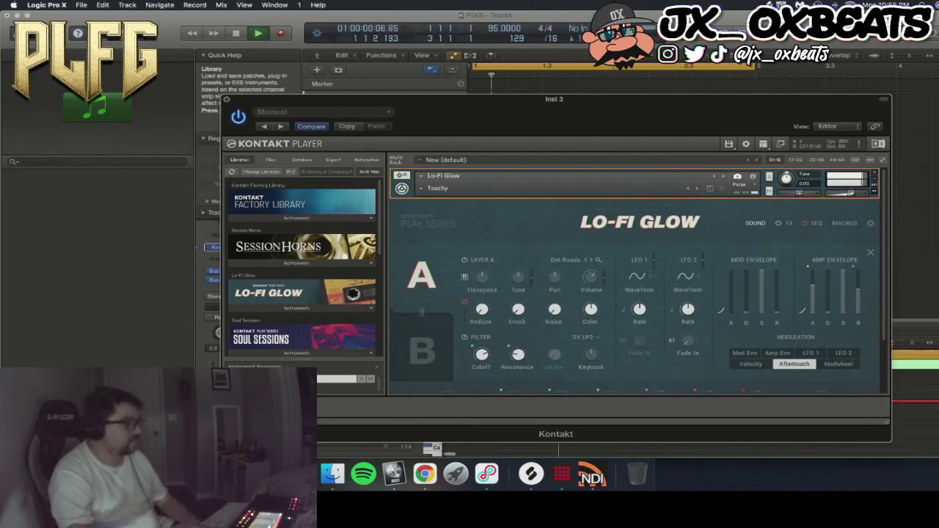
{"action": "left_click", "coordinate": [226, 99]}
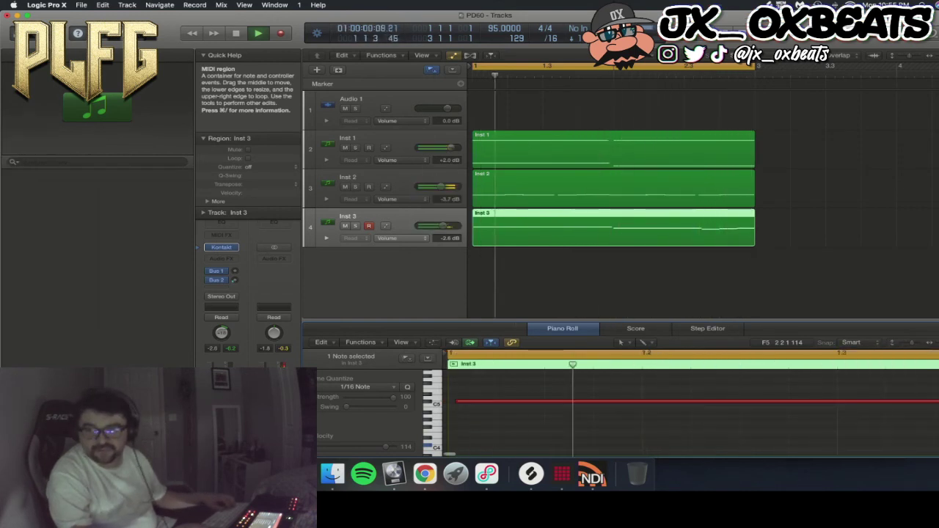
{"action": "key", "text": "space"}
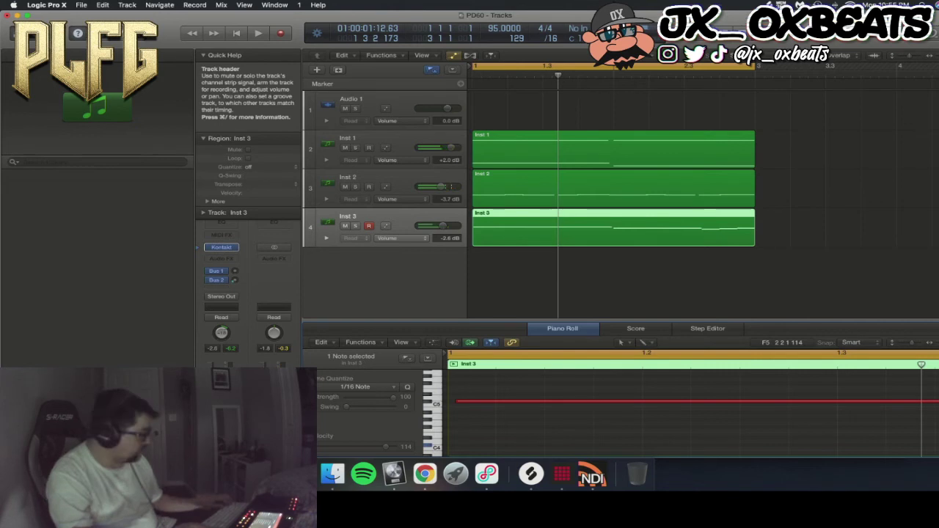
- Add a software instrument track, load Output's Arcade in stereo on it and browse its weekly kit mix
{"action": "key", "text": "alt+super+s"}
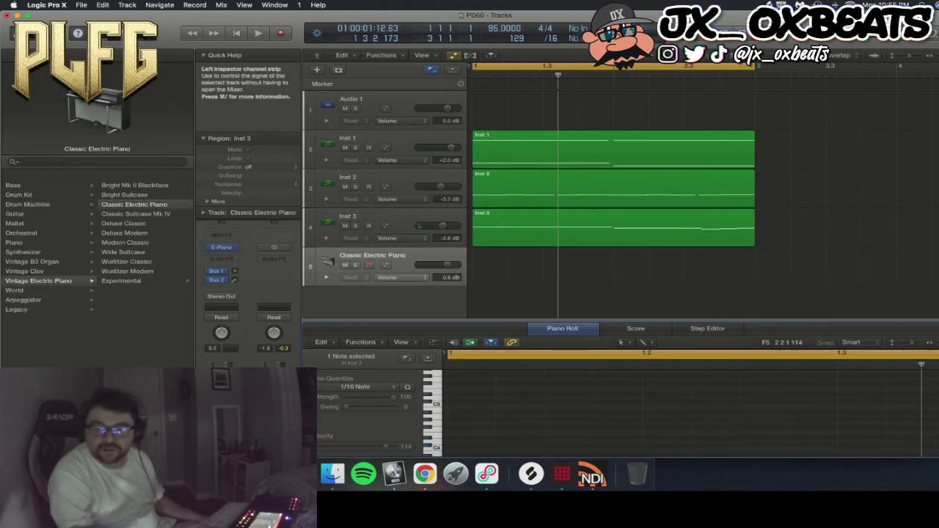
{"action": "left_click", "coordinate": [222, 247]}
{"action": "mouse_move", "coordinate": [264, 371]}
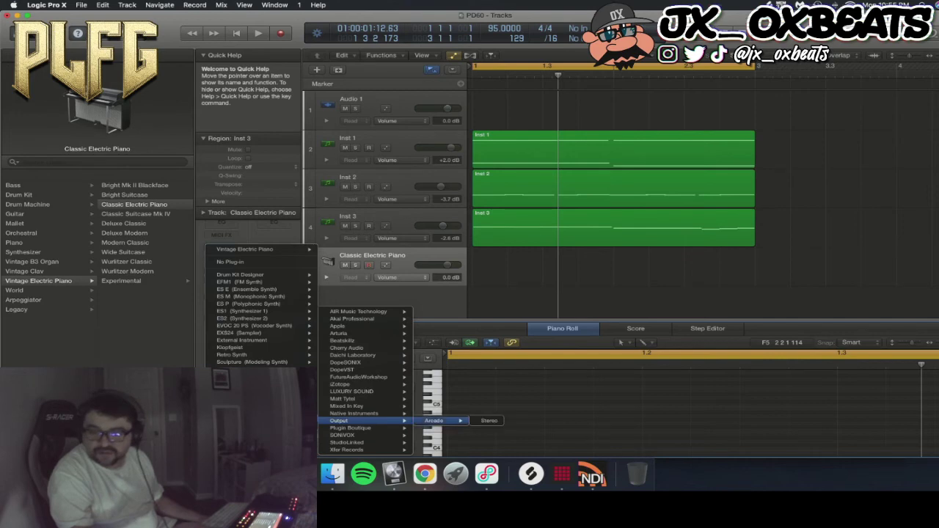
{"action": "left_click", "coordinate": [489, 420]}
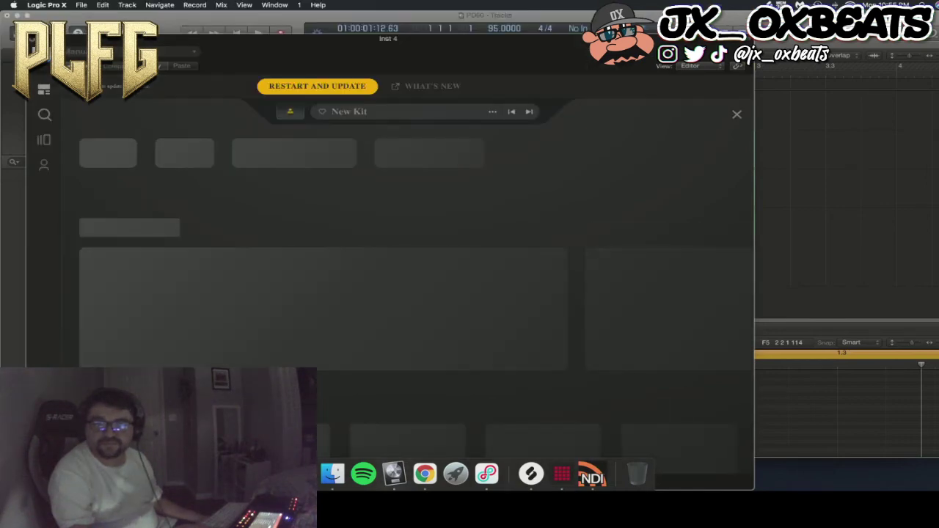
{"action": "scroll", "coordinate": [409, 293], "scroll_direction": "down", "scroll_amount": 5}
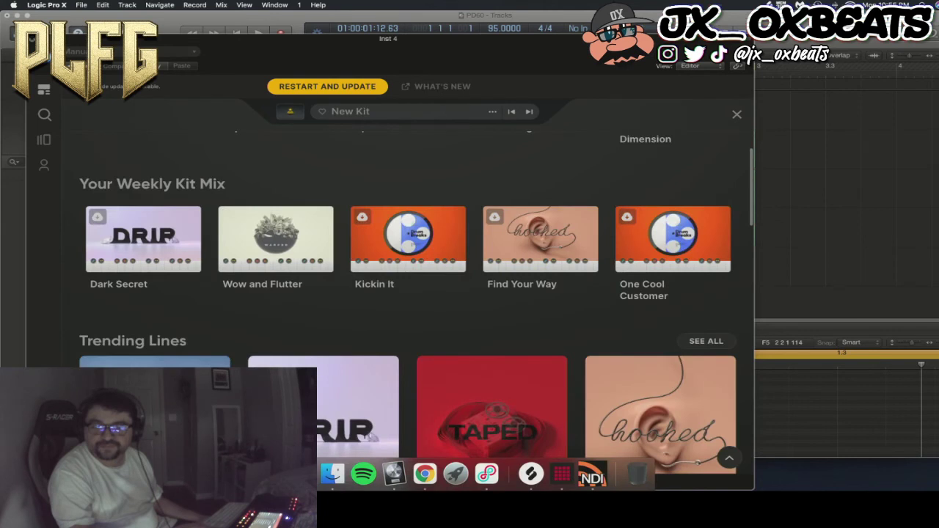
- Browse Arcade's weekly kit mix, Trending Lines, Chill Lofi Kits and Top Guitar Kits for a suitable sound during playback
{"action": "scroll", "coordinate": [540, 187], "scroll_direction": "down", "scroll_amount": 2}
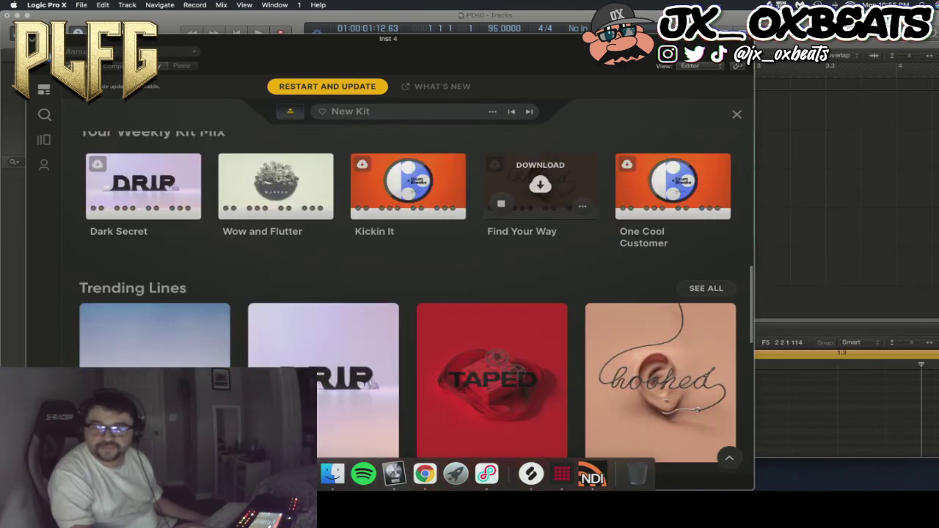
{"action": "scroll", "coordinate": [541, 187], "scroll_direction": "down", "scroll_amount": 3}
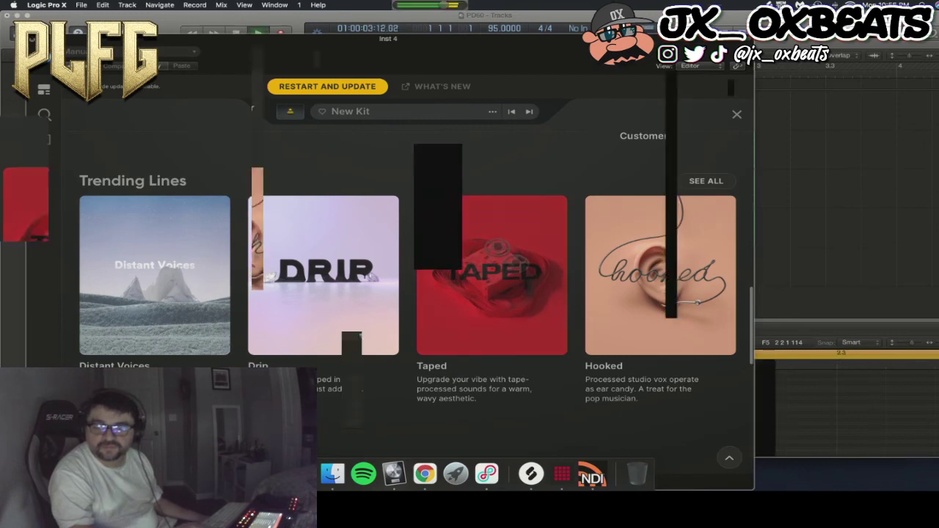
{"action": "scroll", "coordinate": [408, 294], "scroll_direction": "up", "scroll_amount": 1}
{"action": "scroll", "coordinate": [540, 293], "scroll_direction": "up", "scroll_amount": 5}
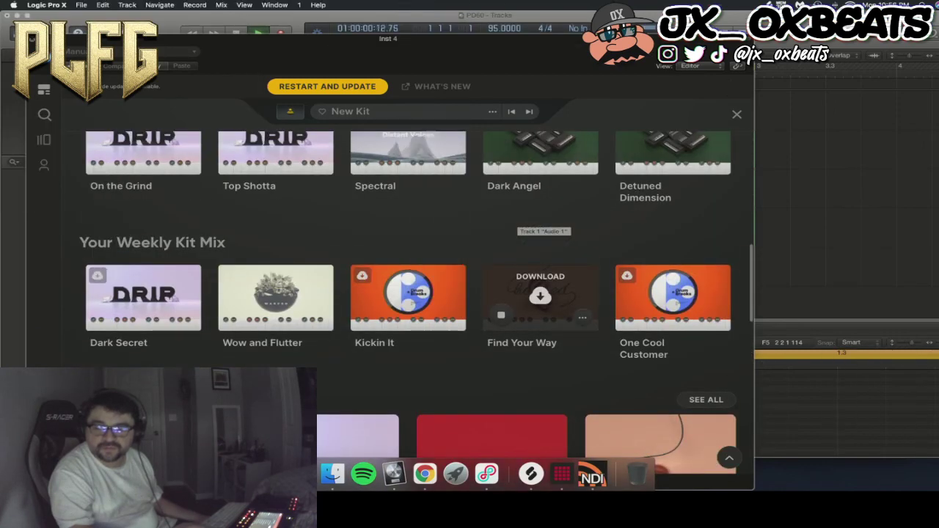
{"action": "scroll", "coordinate": [541, 294], "scroll_direction": "down", "scroll_amount": 3}
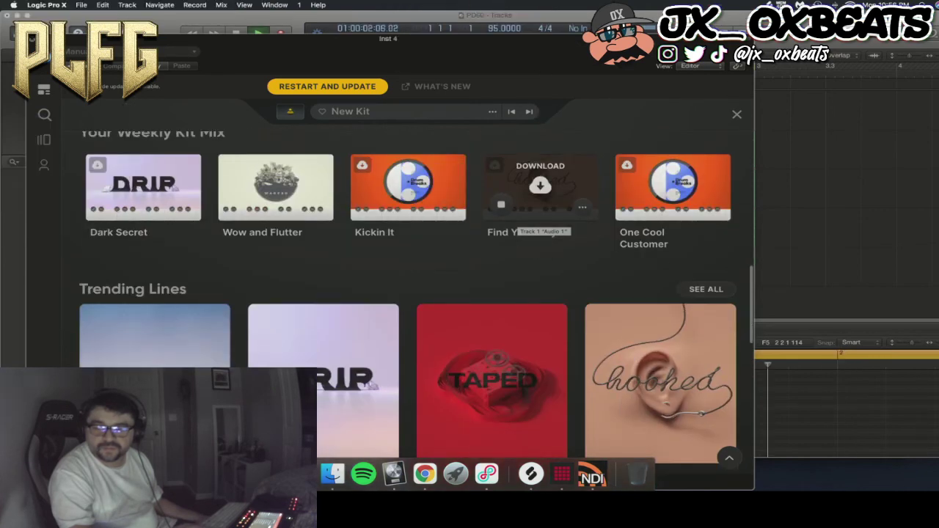
{"action": "scroll", "coordinate": [541, 228], "scroll_direction": "down", "scroll_amount": 3}
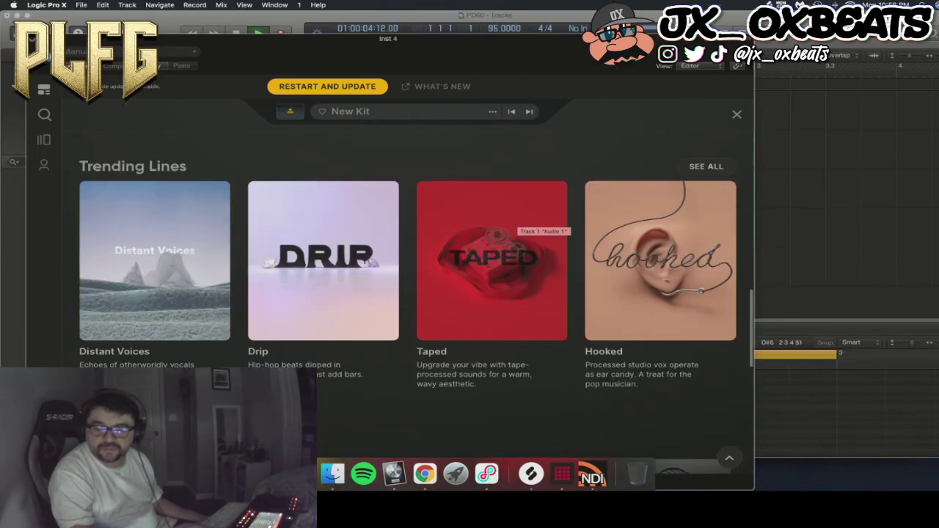
{"action": "scroll", "coordinate": [541, 227], "scroll_direction": "down", "scroll_amount": 5}
{"action": "scroll", "coordinate": [408, 352], "scroll_direction": "up", "scroll_amount": 2}
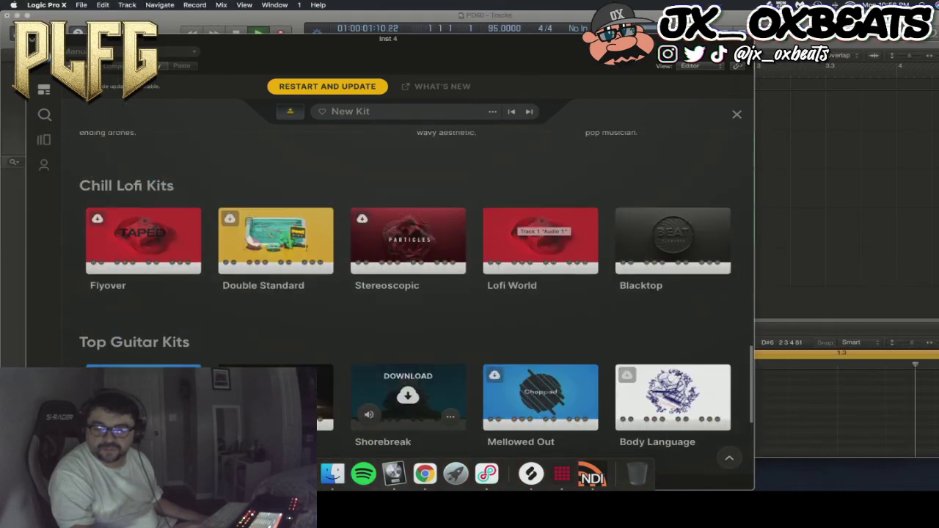
{"action": "scroll", "coordinate": [540, 220], "scroll_direction": "up", "scroll_amount": 6}
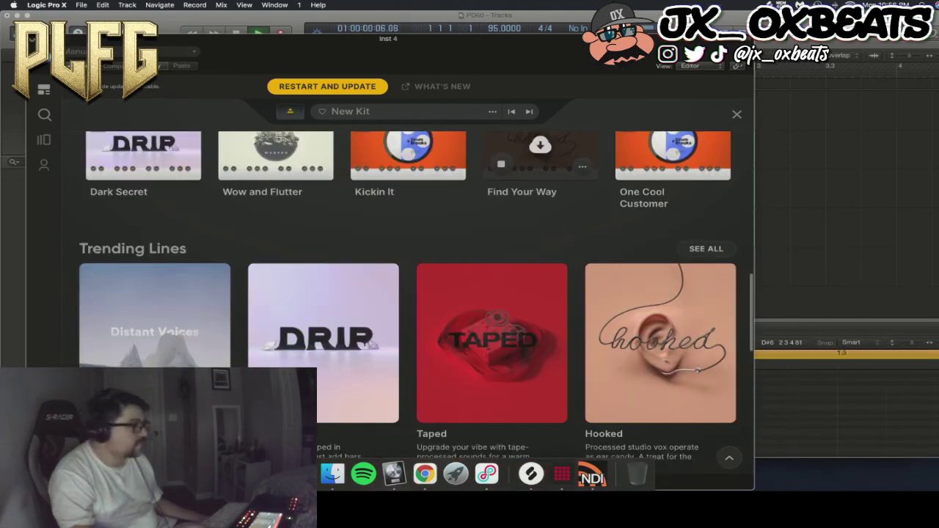
- Open the Distant Voices line, preview its Communion and Shadowdance kits, download Shadowdance and stop playback
{"action": "left_click", "coordinate": [154, 331]}
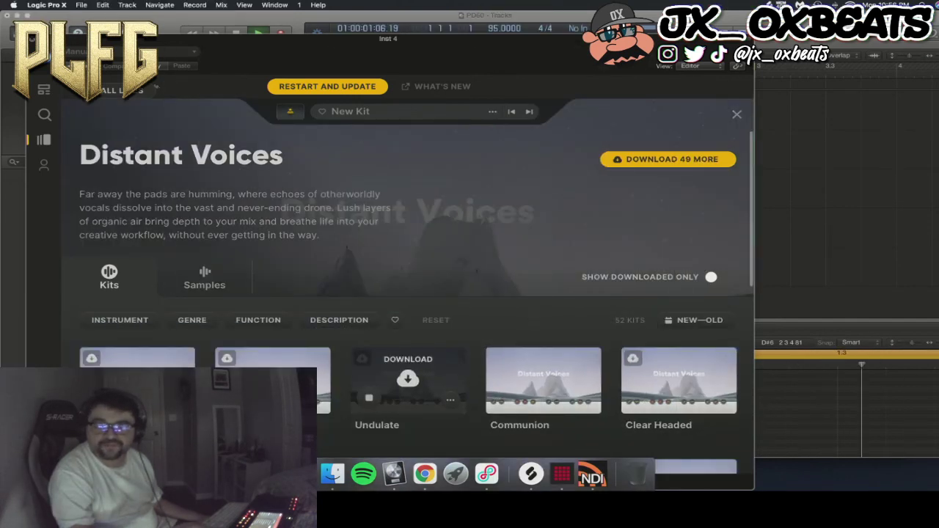
{"action": "mouse_move", "coordinate": [505, 398]}
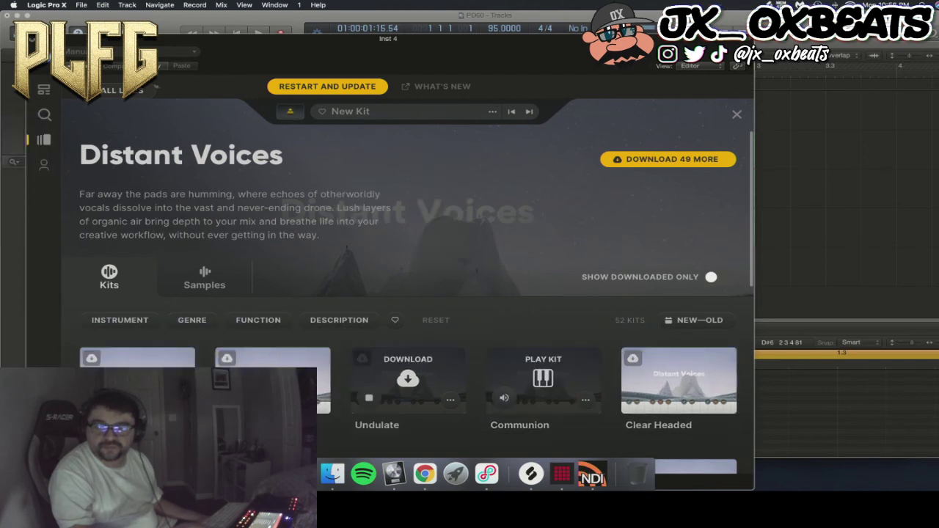
{"action": "scroll", "coordinate": [408, 293], "scroll_direction": "down", "scroll_amount": 5}
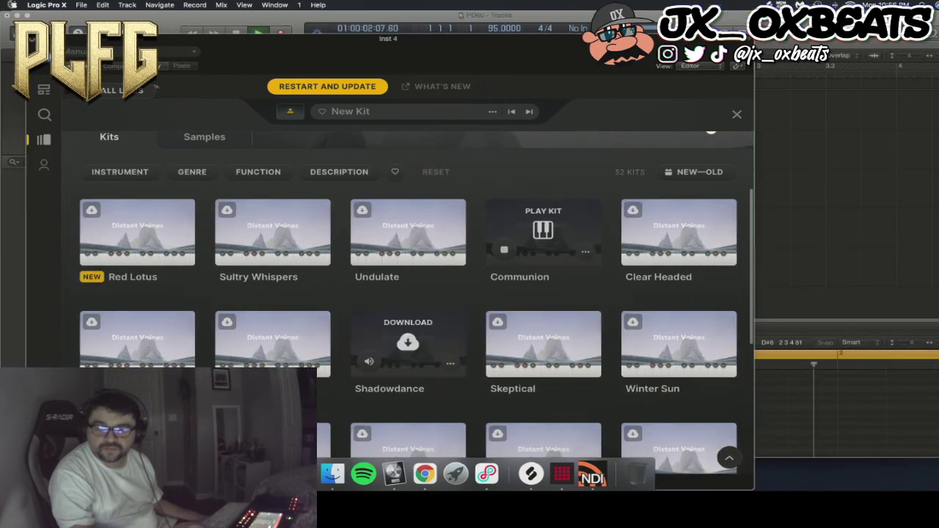
{"action": "left_click", "coordinate": [408, 342]}
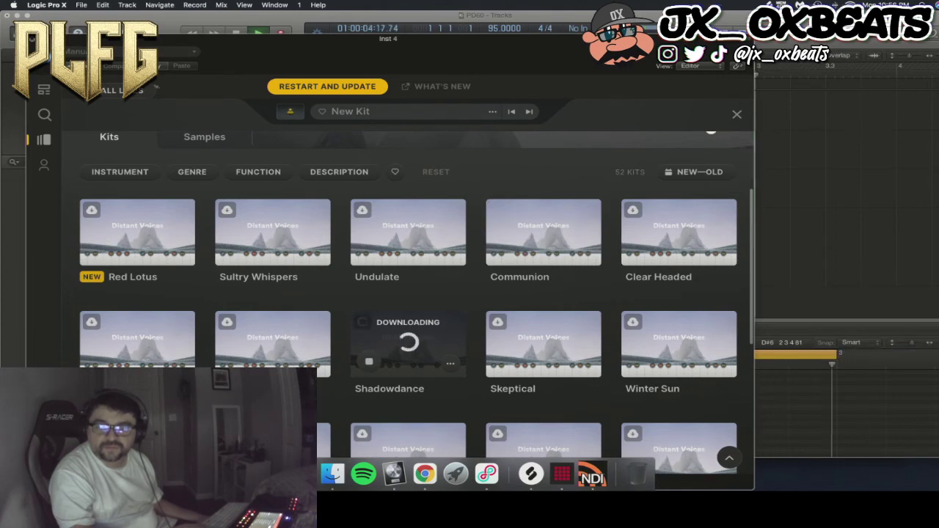
{"action": "key", "text": "space"}
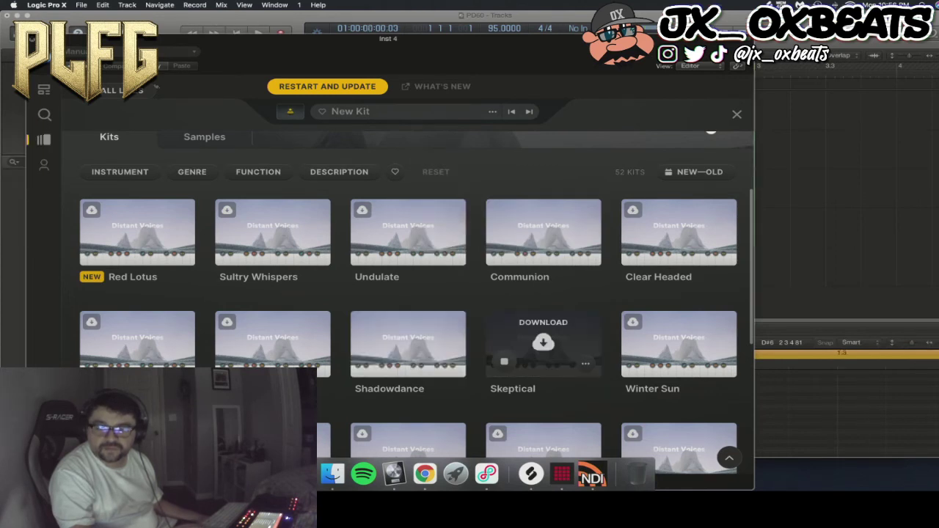
- Preview further Distant Voices kits, including Sunward and Eternity, and close the Inst 4 Arcade window
{"action": "scroll", "coordinate": [543, 367], "scroll_direction": "down", "scroll_amount": 8}
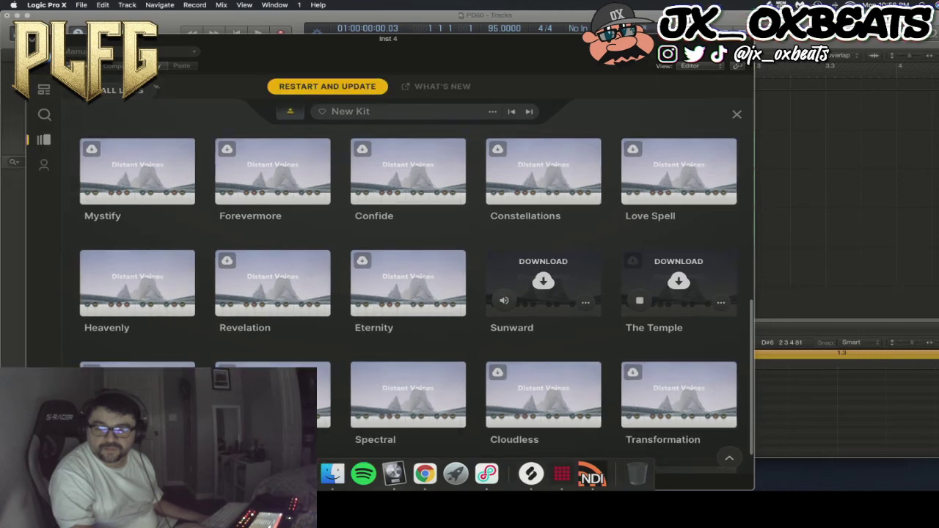
{"action": "left_click", "coordinate": [504, 301]}
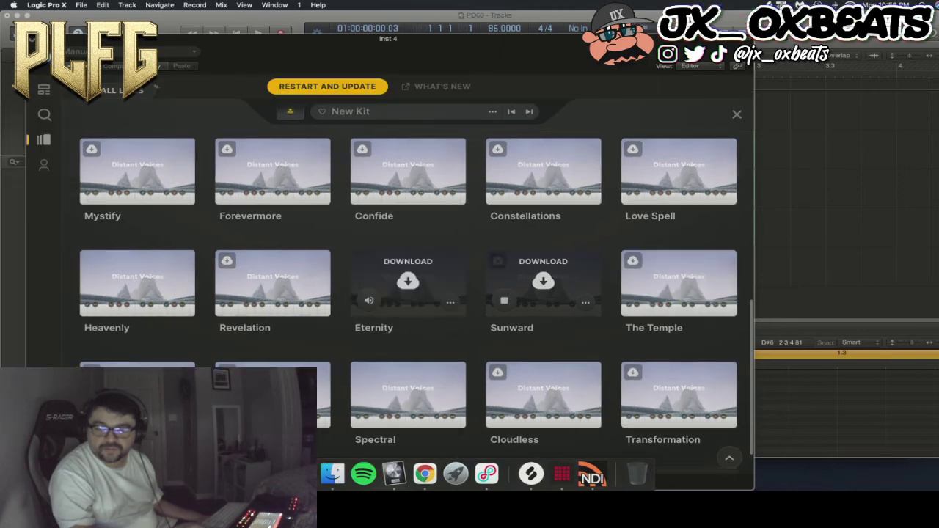
{"action": "left_click", "coordinate": [369, 301]}
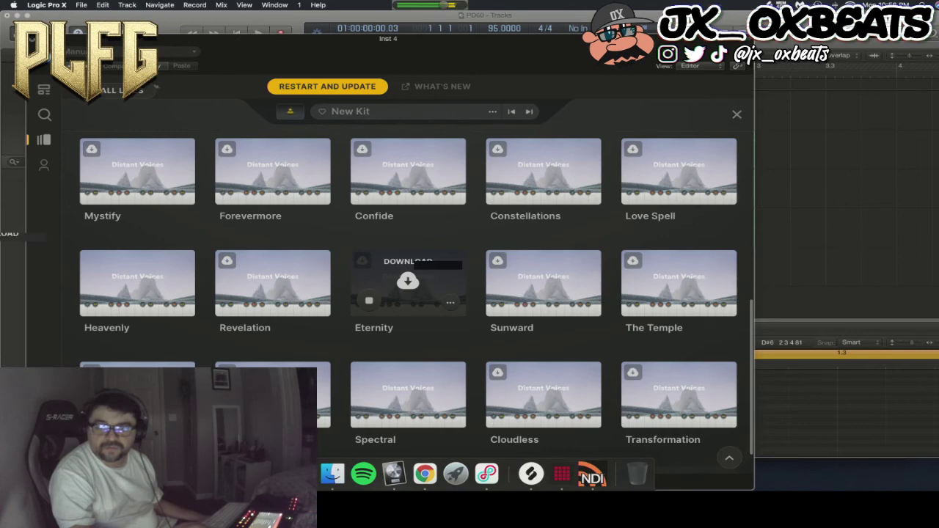
{"action": "left_click", "coordinate": [32, 39]}
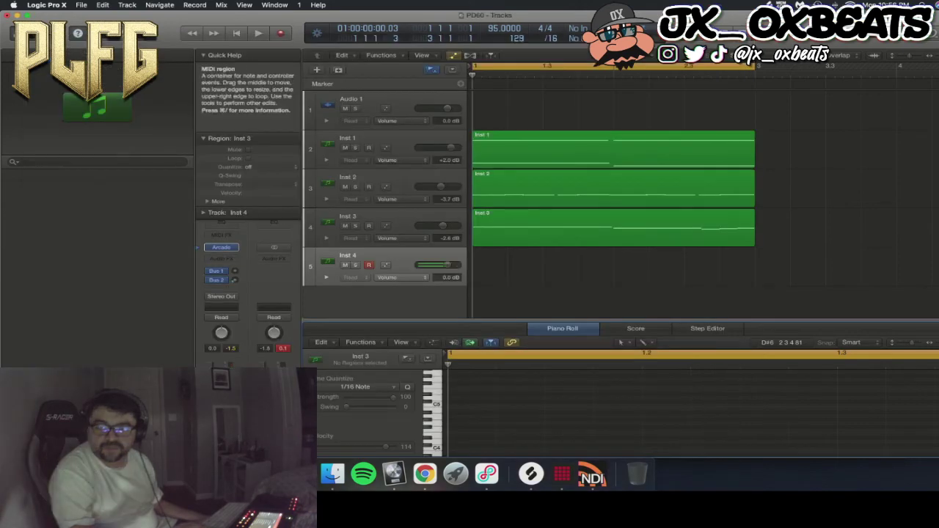
- Open the Arcade instrument on Inst 1, check the key of its Wow and Flutter kit and close it
{"action": "left_click", "coordinate": [328, 145]}
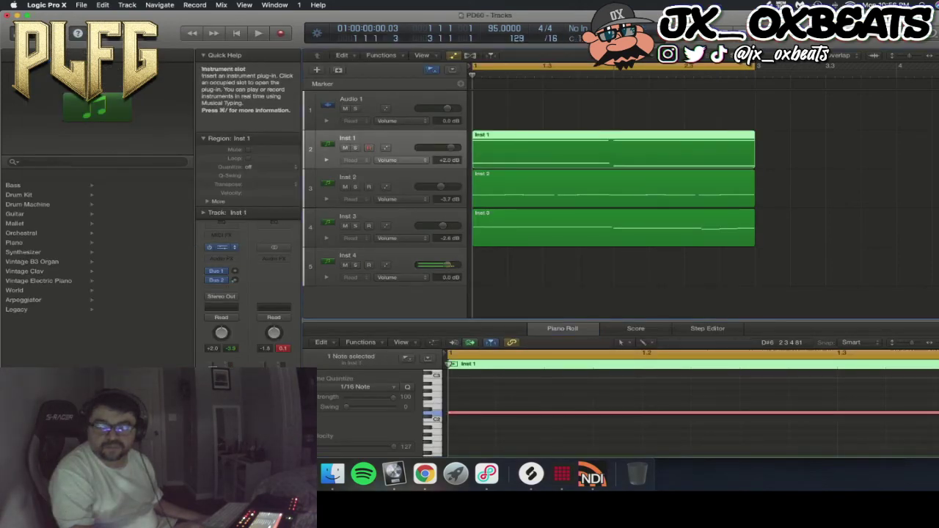
{"action": "left_click", "coordinate": [221, 247]}
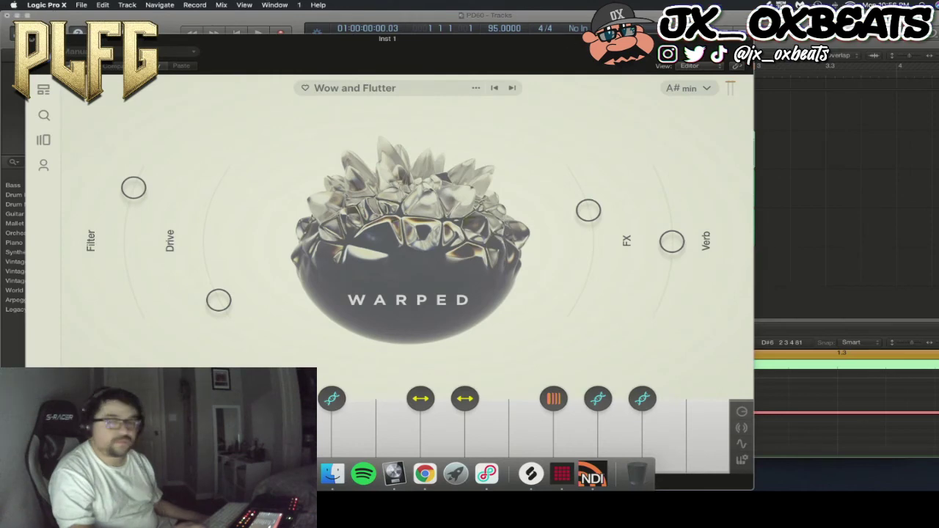
{"action": "left_click", "coordinate": [688, 88]}
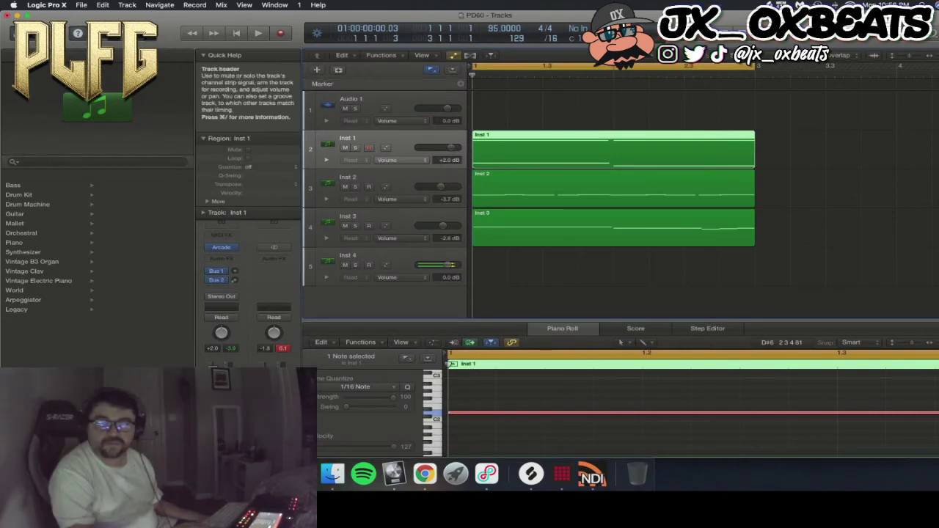
- Reopen Arcade on Inst 4, download the Red Lotus kit from Distant Voices and load it for playing
{"action": "left_click", "coordinate": [382, 265]}
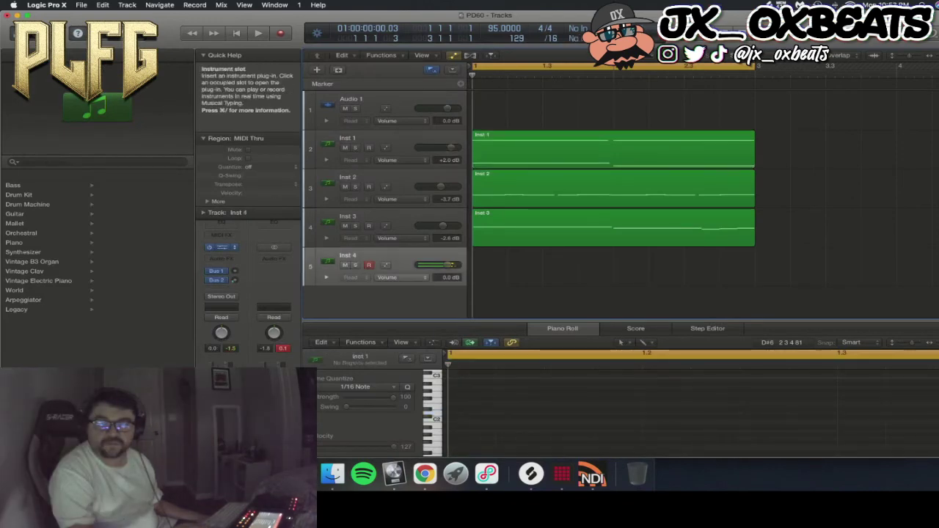
{"action": "left_click", "coordinate": [222, 248]}
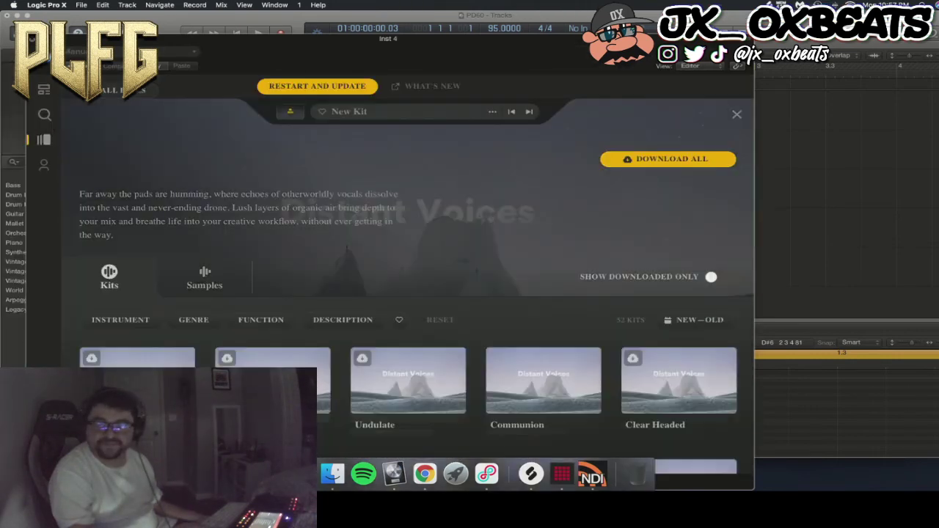
{"action": "scroll", "coordinate": [543, 279], "scroll_direction": "down", "scroll_amount": 3}
{"action": "scroll", "coordinate": [543, 279], "scroll_direction": "down", "scroll_amount": 1}
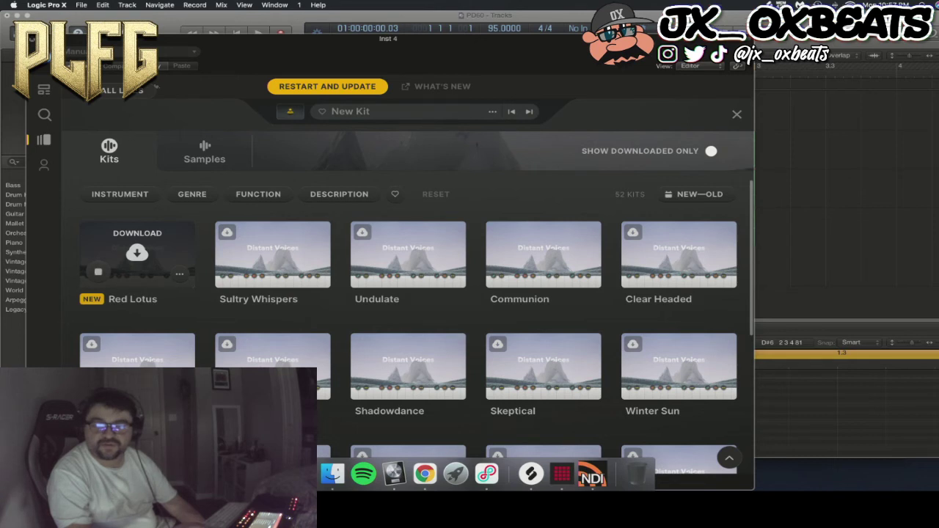
{"action": "left_click", "coordinate": [136, 253]}
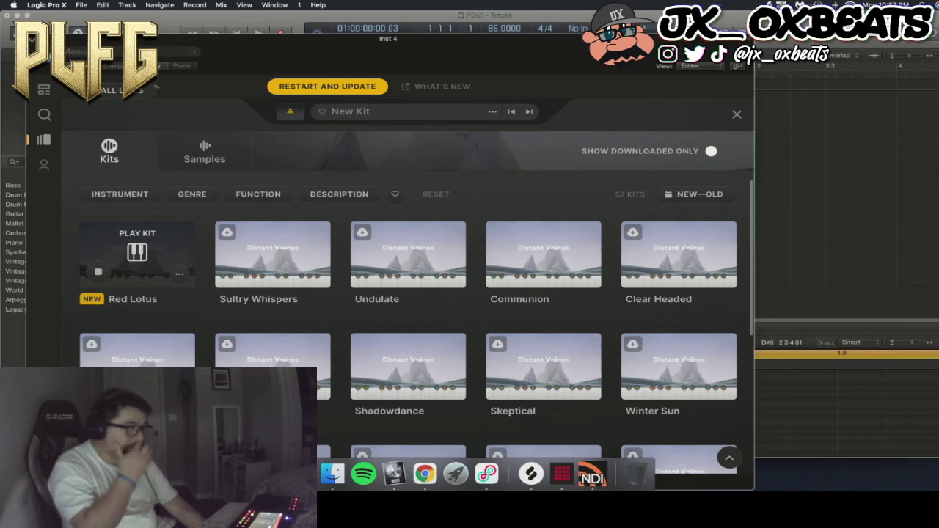
{"action": "left_click", "coordinate": [137, 253]}
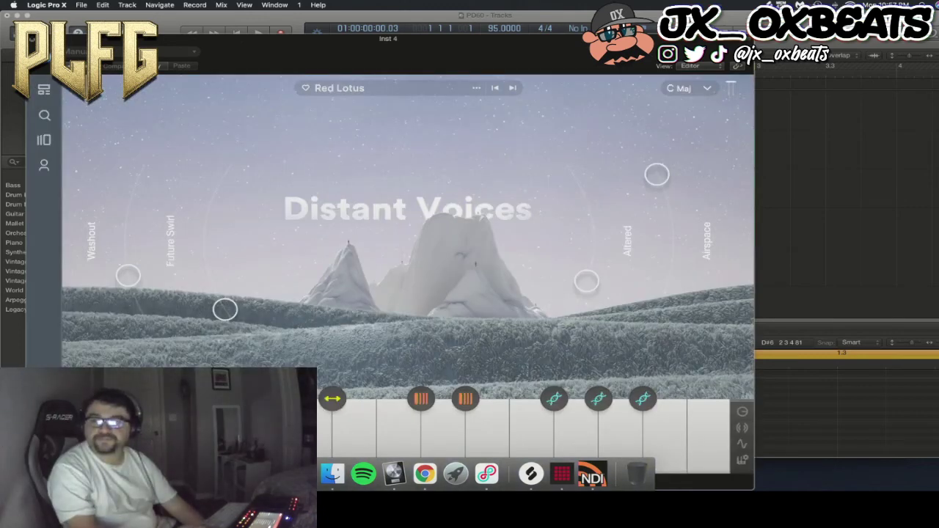
- Set the Red Lotus kit's session key to A# minor
{"action": "left_click", "coordinate": [690, 88]}
{"action": "left_click", "coordinate": [707, 155]}
{"action": "left_click", "coordinate": [672, 241]}
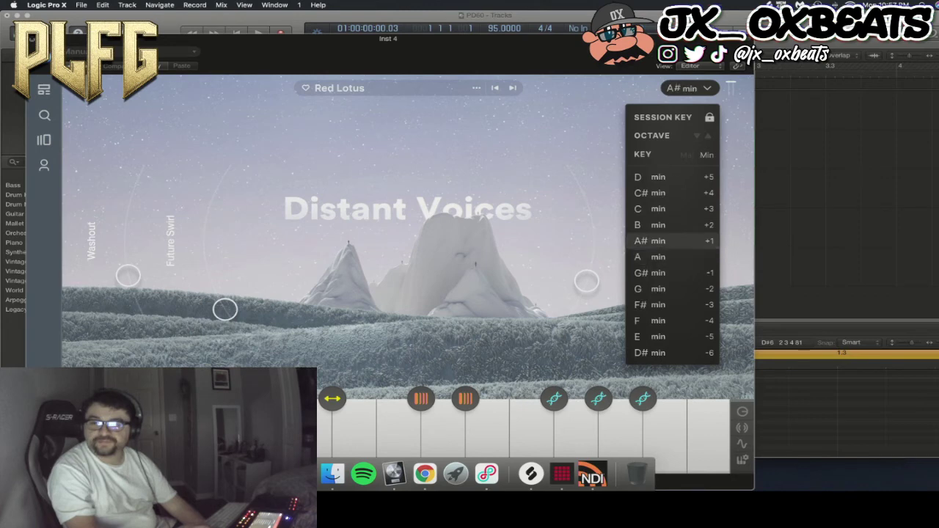
{"action": "left_click", "coordinate": [690, 88]}
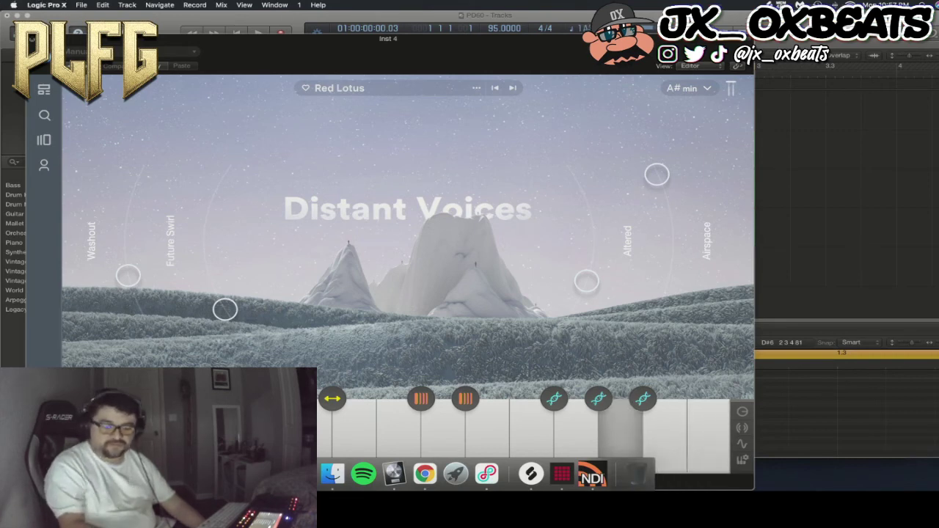
- Capture a two-bar Red Lotus vocal part on Inst 4, move the instrument window aside and check the part's notes in the piano roll
{"action": "key", "text": "space"}
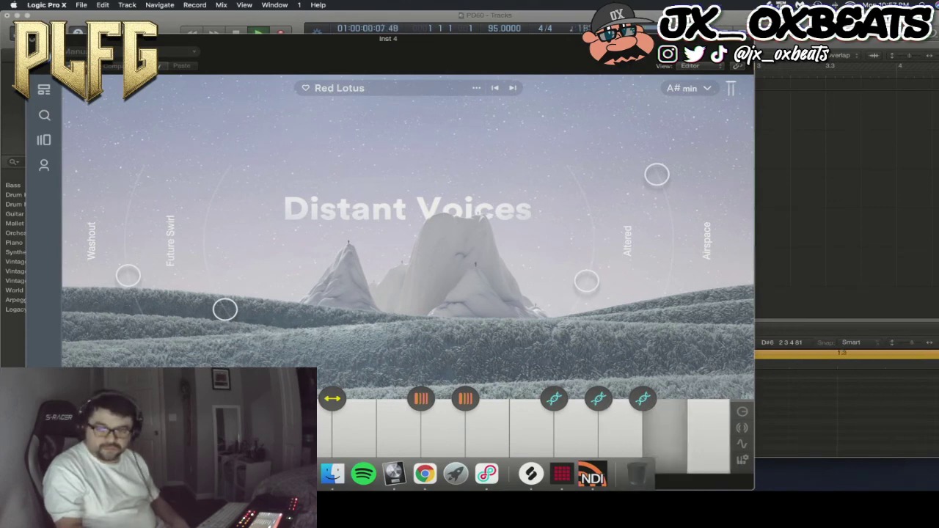
{"action": "key", "text": "space"}
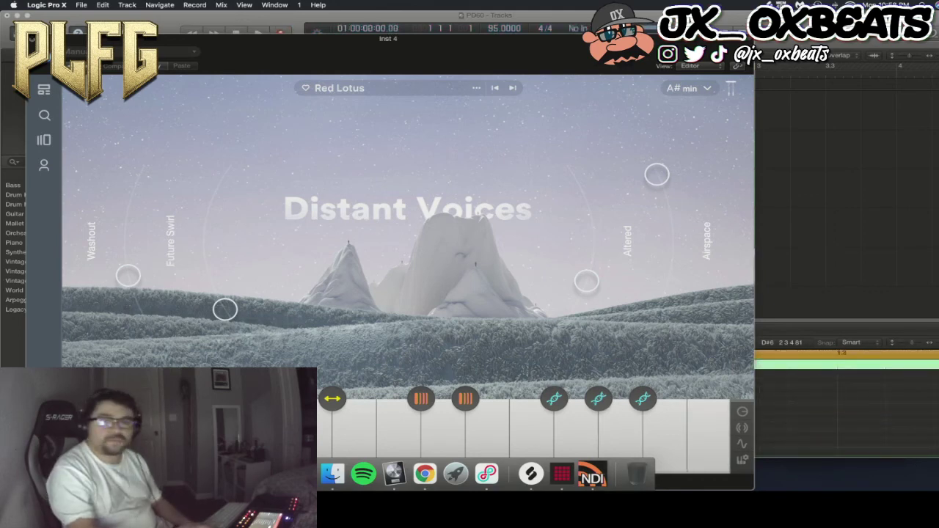
{"action": "left_click_drag", "start_coordinate": [623, 39], "coordinate": [111, 56]}
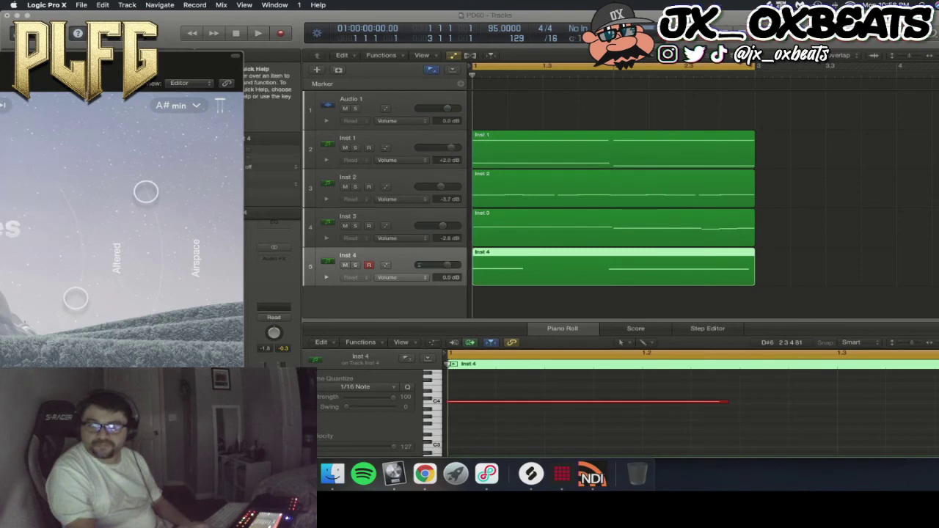
{"action": "left_click", "coordinate": [452, 402]}
{"action": "scroll", "coordinate": [690, 404], "scroll_direction": "right", "scroll_amount": 5}
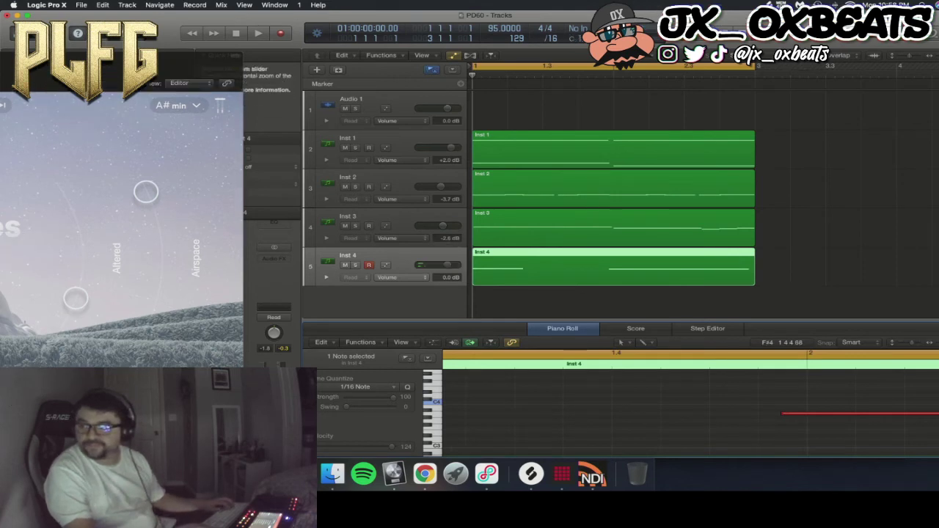
- Select the four Inst 1 to Inst 4 regions and repeat them ten times from bar 3 up to bar 23
{"action": "left_click_drag", "start_coordinate": [938, 56], "coordinate": [935, 56]}
{"action": "left_click_drag", "start_coordinate": [569, 295], "coordinate": [508, 120]}
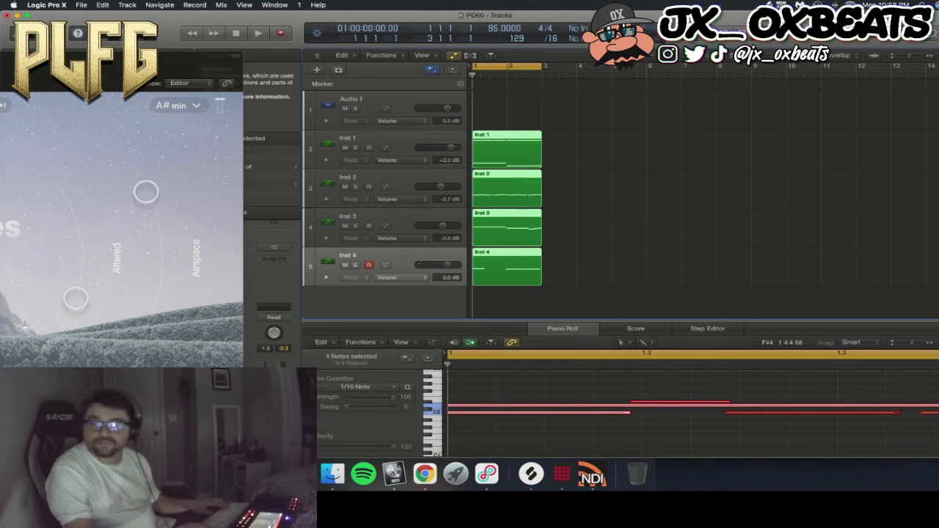
{"action": "key", "text": "period"}
{"action": "key", "text": "period"}
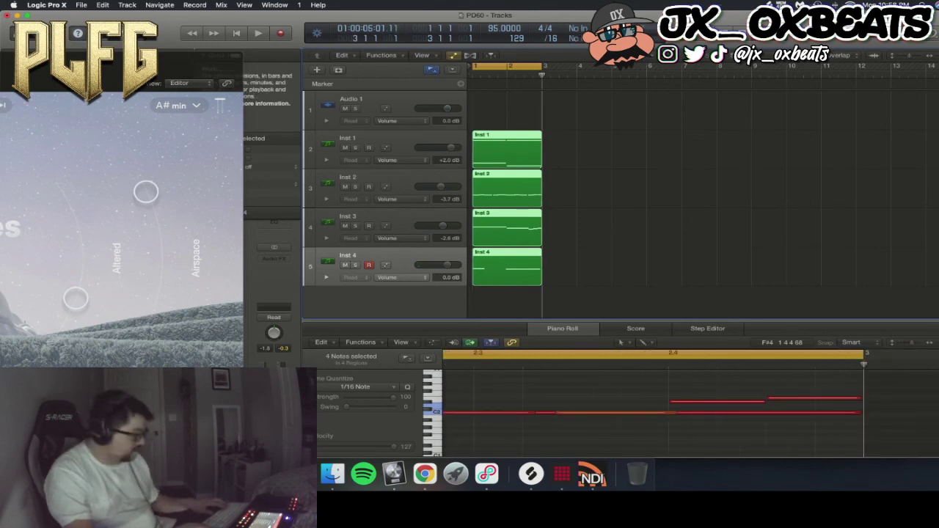
{"action": "key", "text": "super+r"}
{"action": "key", "text": "super+r"}
{"action": "key", "text": "super+r"}
{"action": "key", "text": "super+r"}
{"action": "key", "text": "super+r"}
{"action": "key", "text": "super+r"}
{"action": "key", "text": "super+r"}
{"action": "key", "text": "super+r"}
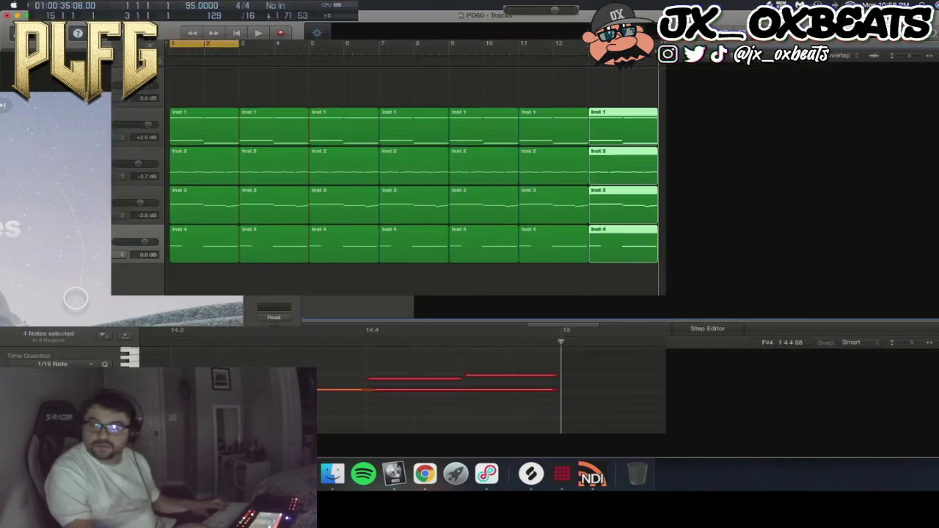
{"action": "key", "text": "super+r"}
{"action": "key", "text": "super+r"}
{"action": "scroll", "coordinate": [702, 195], "scroll_direction": "left", "scroll_amount": 10}
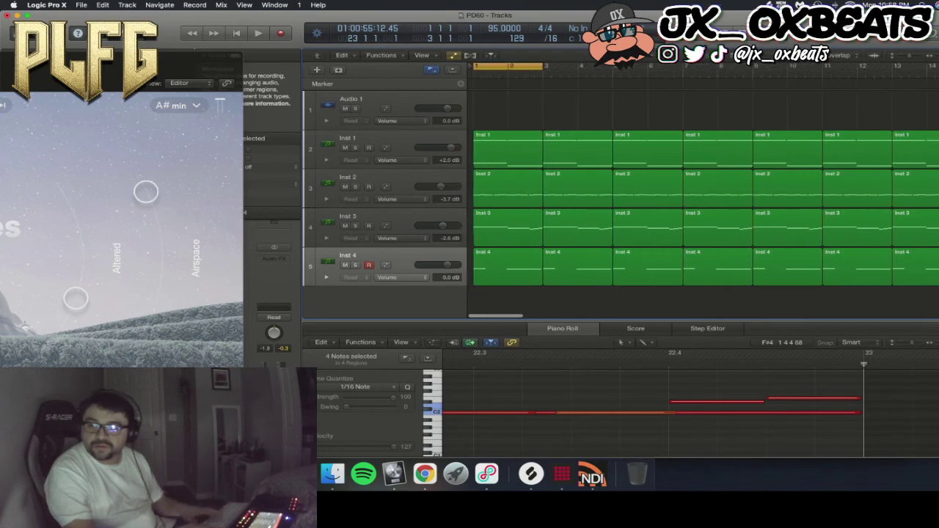
- Delete the first Inst 2 to Inst 4 regions and the second Inst 3 and Inst 4 regions, and trim the remaining Inst 2 intro's start past bar 4
{"action": "left_click_drag", "start_coordinate": [522, 294], "coordinate": [505, 187]}
{"action": "key", "text": "BackSpace"}
{"action": "left_click_drag", "start_coordinate": [576, 297], "coordinate": [561, 239]}
{"action": "key", "text": "BackSpace"}
{"action": "left_click_drag", "start_coordinate": [544, 203], "coordinate": [587, 203]}
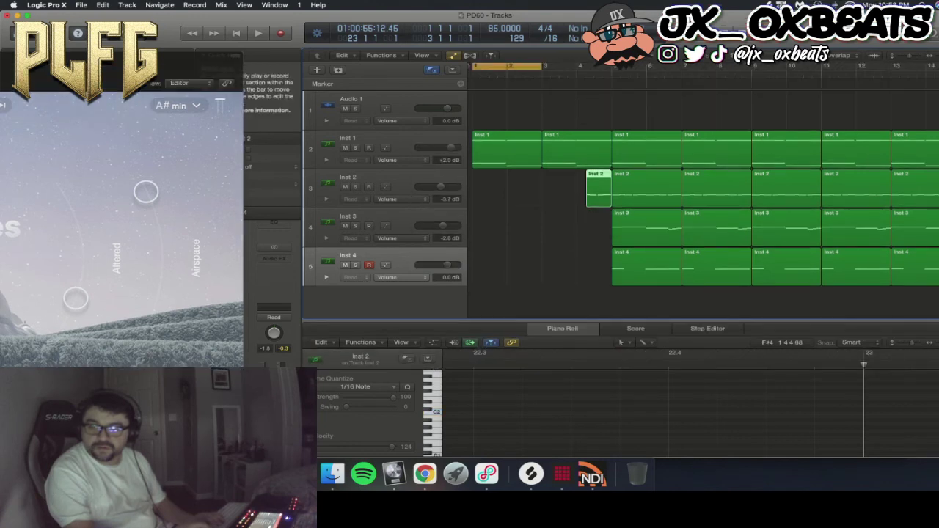
- Turn off cycling, play from the song start, delete the Inst 3 and Inst 4 regions at bar 5 and set Inst 1's volume to +0.8 dB
{"action": "left_click", "coordinate": [507, 67]}
{"action": "key", "text": "Return"}
{"action": "key", "text": "space"}
{"action": "left_click_drag", "start_coordinate": [661, 296], "coordinate": [638, 238]}
{"action": "key", "text": "BackSpace"}
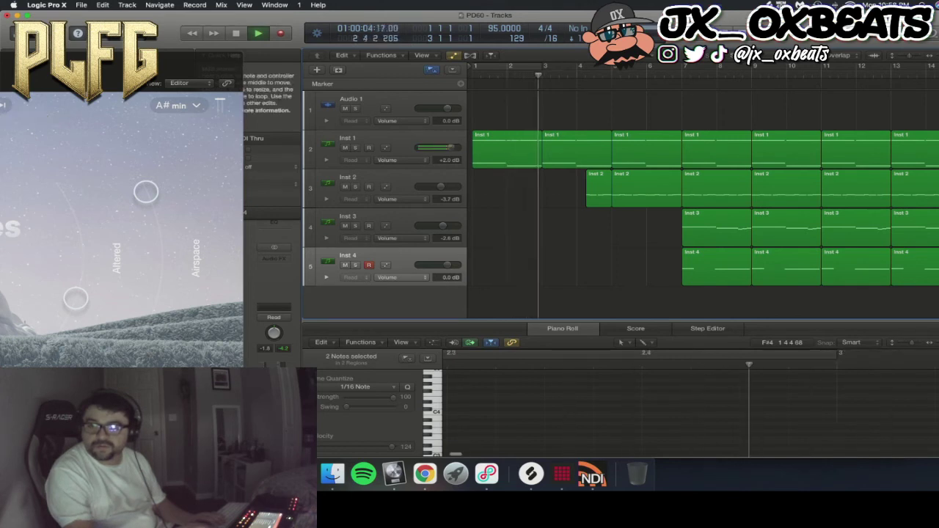
{"action": "left_click_drag", "start_coordinate": [449, 148], "coordinate": [446, 147]}
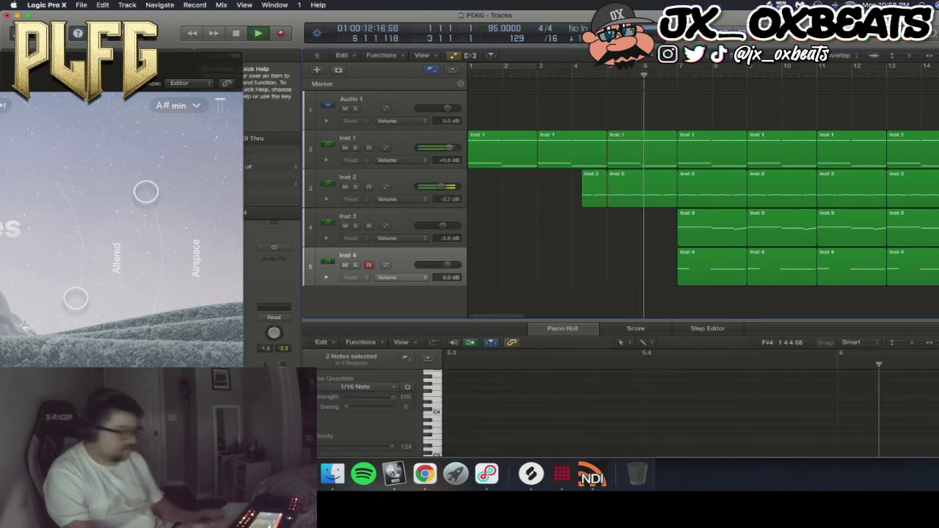
- Add a new software instrument track and delete the Inst 3 and Inst 4 regions from bar 7 up to bar 13
{"action": "key", "text": "alt+super+s"}
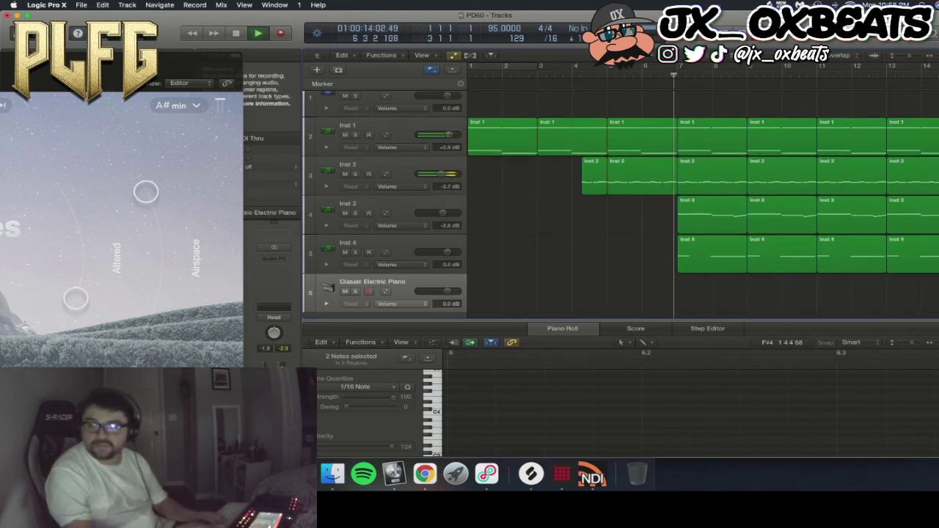
{"action": "left_click_drag", "start_coordinate": [781, 285], "coordinate": [717, 225]}
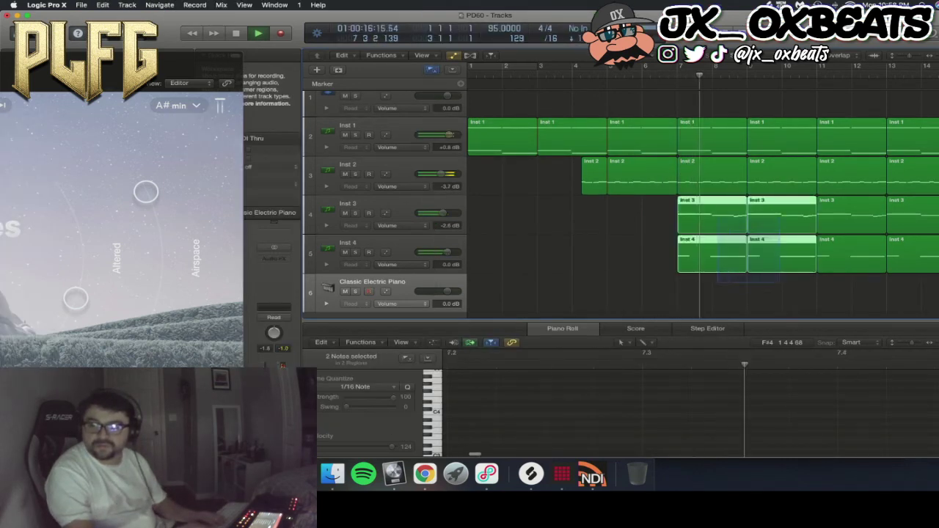
{"action": "key", "text": "Delete"}
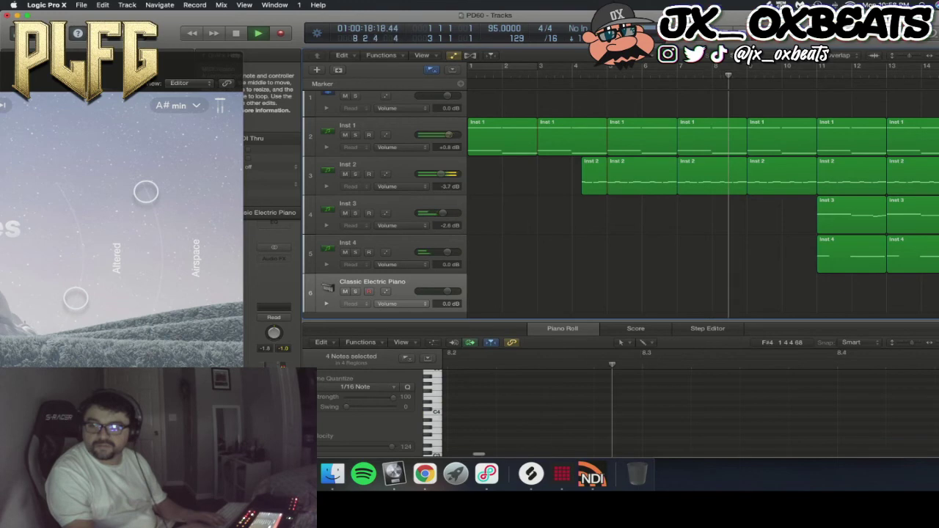
{"action": "left_click_drag", "start_coordinate": [794, 246], "coordinate": [823, 213]}
{"action": "key", "text": "Delete"}
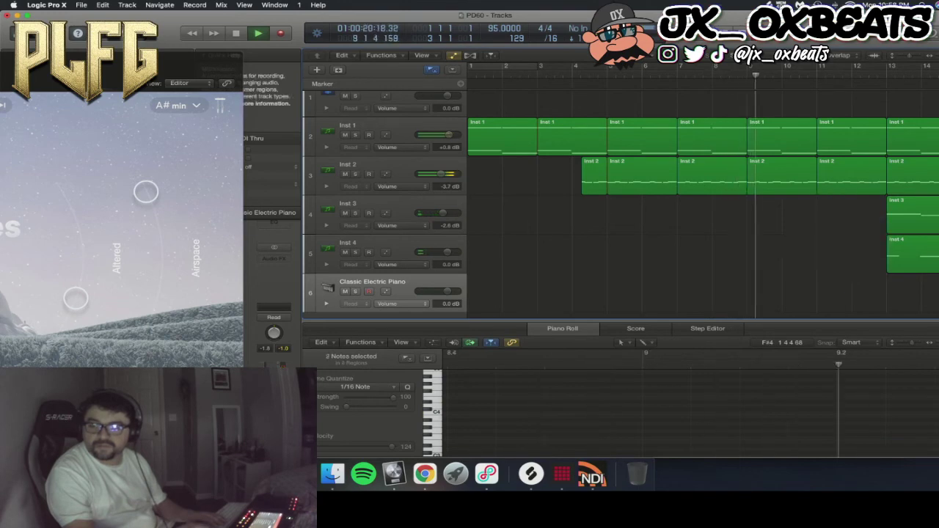
- Close the Arcade window and trim the end of the Inst 2 region before bar 13 to leave a short gap
{"action": "left_click_drag", "start_coordinate": [198, 55], "coordinate": [916, 49]}
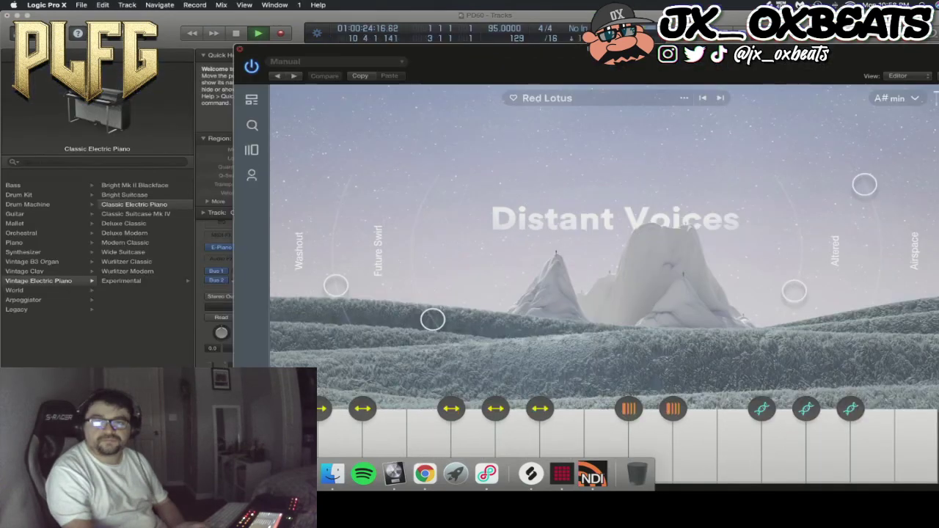
{"action": "left_click", "coordinate": [240, 49]}
{"action": "left_click_drag", "start_coordinate": [938, 55], "coordinate": [934, 56]}
{"action": "left_click", "coordinate": [636, 183]}
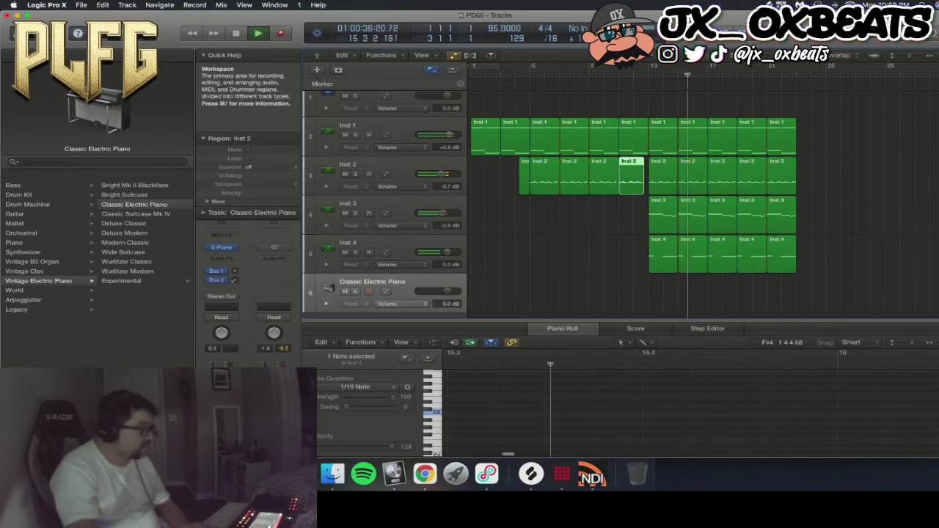
- Check the notes of the first two Inst 4 regions in the piano roll and select the whole Inst 4 track
{"action": "left_click", "coordinate": [664, 254]}
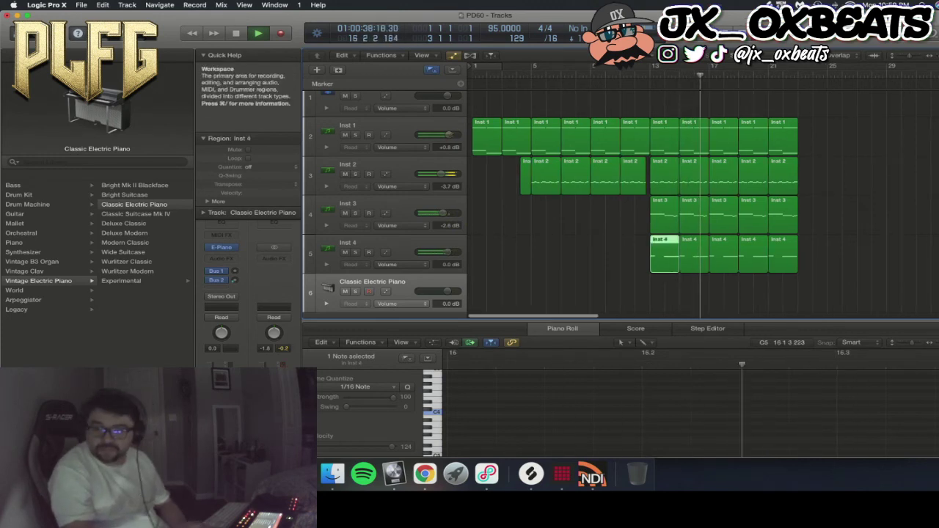
{"action": "left_click", "coordinate": [695, 256]}
{"action": "scroll", "coordinate": [733, 423], "scroll_direction": "left", "scroll_amount": 8}
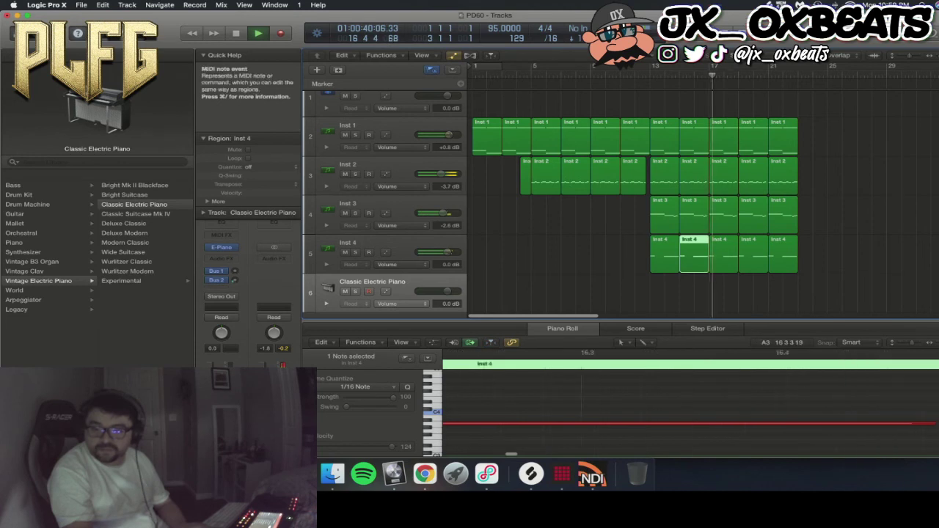
{"action": "scroll", "coordinate": [690, 404], "scroll_direction": "left", "scroll_amount": 6}
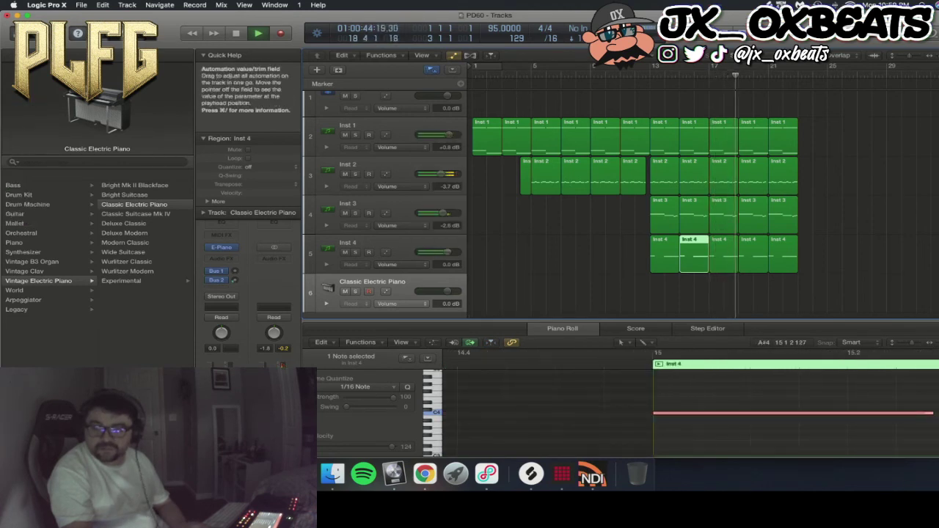
{"action": "scroll", "coordinate": [631, 254], "scroll_direction": "right", "scroll_amount": 1}
{"action": "left_click", "coordinate": [348, 243]}
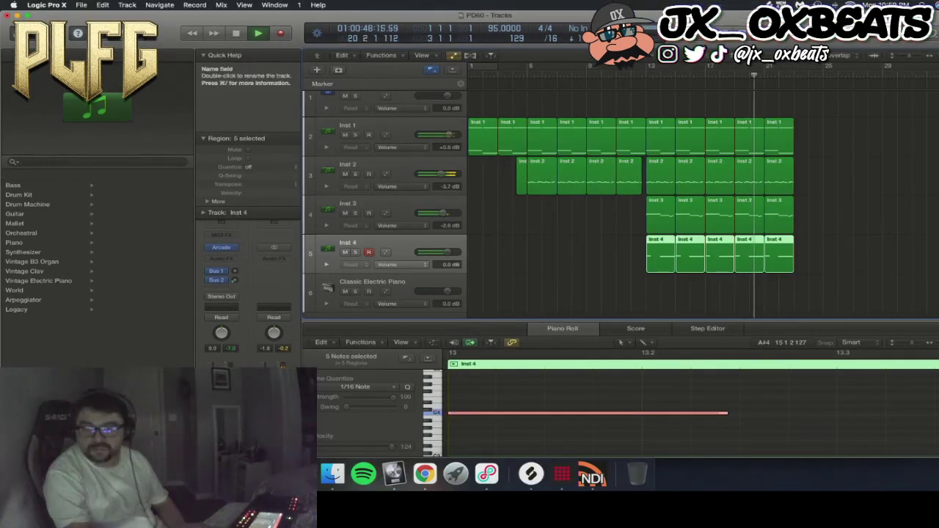
- Stop playback and shorten the last Inst 4 and Inst 3 regions so they end shortly after bar 21
{"action": "left_click", "coordinate": [236, 33]}
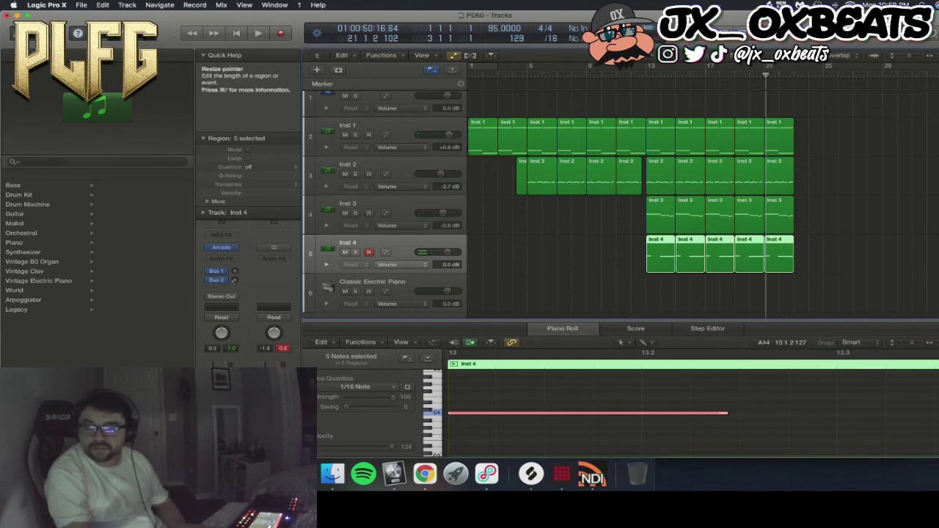
{"action": "left_click_drag", "start_coordinate": [792, 268], "coordinate": [770, 269]}
{"action": "left_click", "coordinate": [810, 271]}
{"action": "left_click_drag", "start_coordinate": [792, 232], "coordinate": [775, 233]}
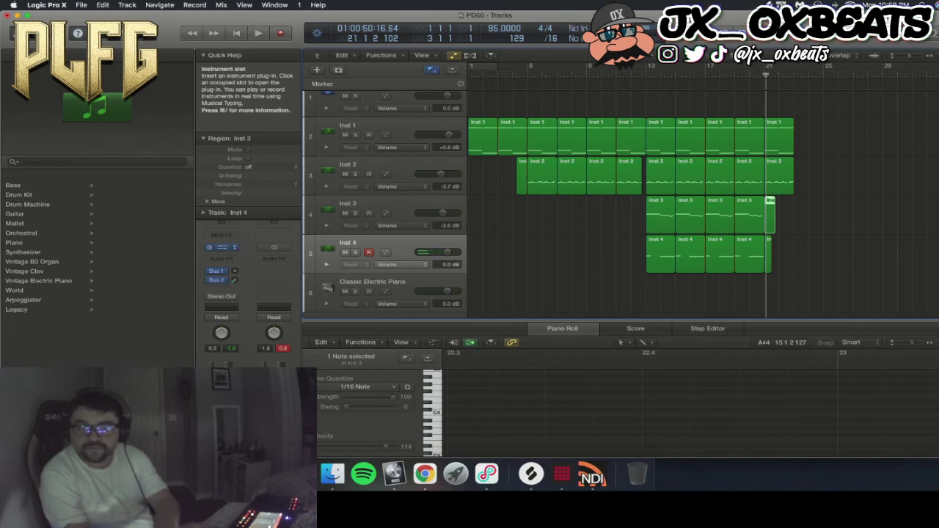
- Open the Lush Space Vox Dark 02 sample in Inst 4's Arcade editor, try transient snapping and set the snap mode to a 1/16 grid
{"action": "left_click", "coordinate": [221, 247]}
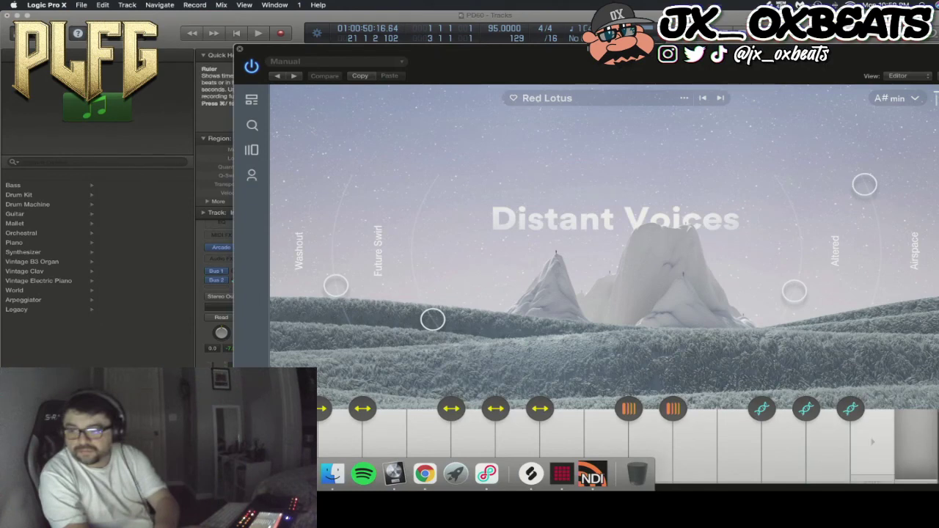
{"action": "left_click_drag", "start_coordinate": [455, 48], "coordinate": [376, 16]}
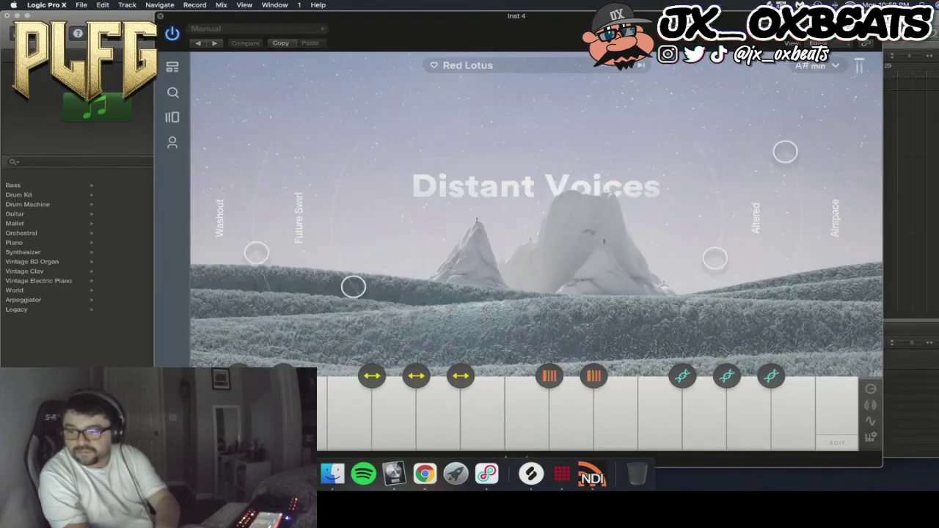
{"action": "left_click", "coordinate": [838, 442]}
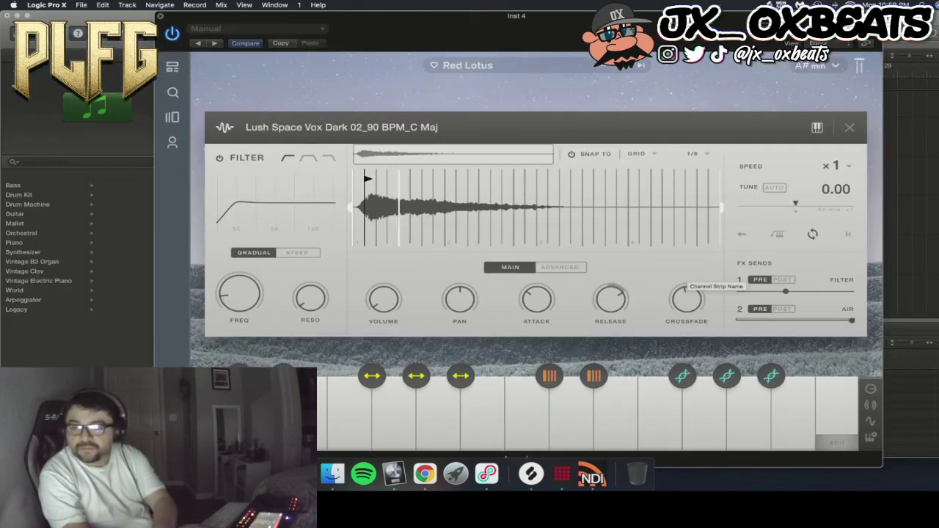
{"action": "left_click", "coordinate": [638, 153]}
{"action": "left_click", "coordinate": [654, 198]}
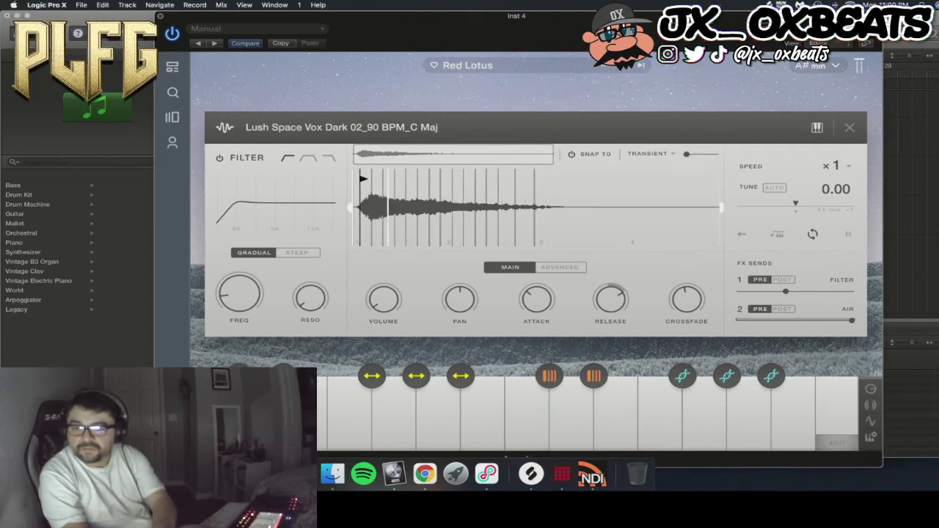
{"action": "left_click", "coordinate": [650, 153]}
{"action": "left_click", "coordinate": [644, 175]}
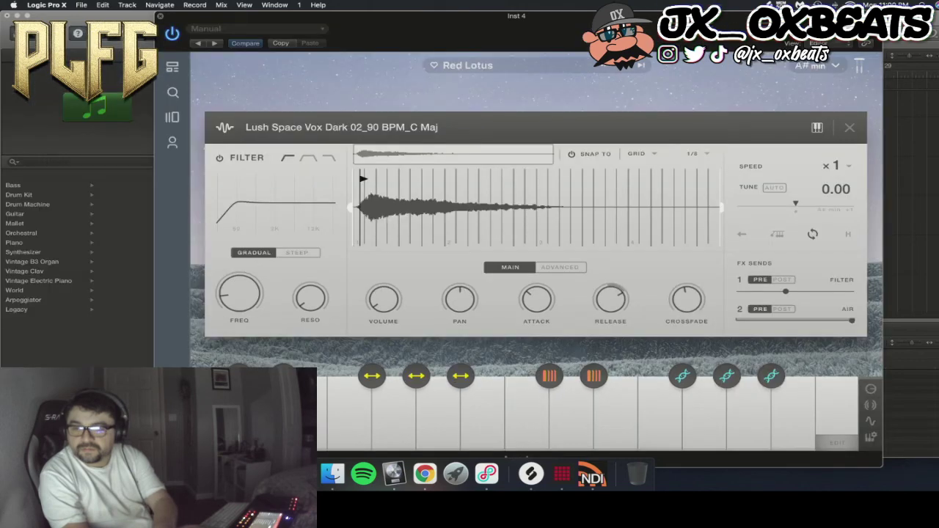
{"action": "left_click", "coordinate": [700, 154]}
{"action": "left_click", "coordinate": [701, 175]}
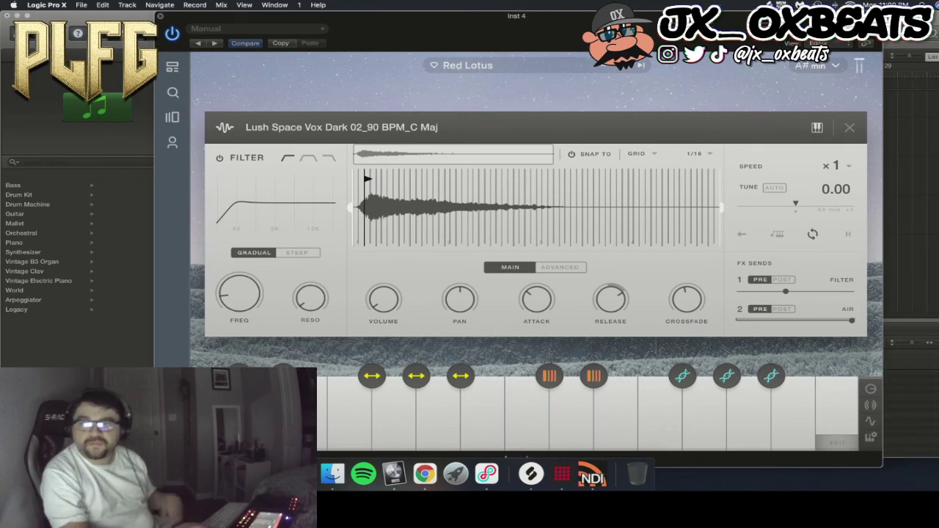
- Play the arrangement from about bar 13 with the Arcade sample editor in view, close its window and stop playback
{"action": "left_click_drag", "start_coordinate": [411, 16], "coordinate": [582, 71]}
{"action": "left_click", "coordinate": [258, 33]}
{"action": "left_click_drag", "start_coordinate": [514, 71], "coordinate": [218, 238]}
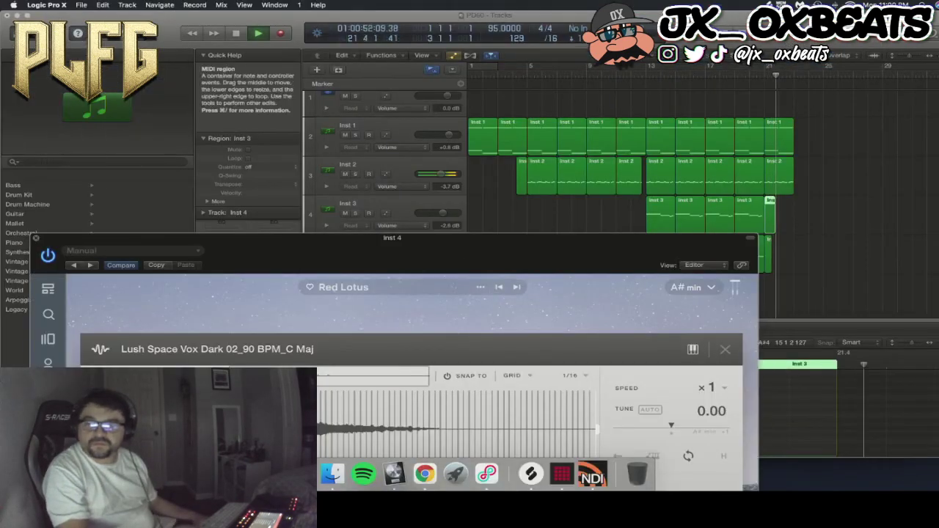
{"action": "left_click", "coordinate": [640, 70]}
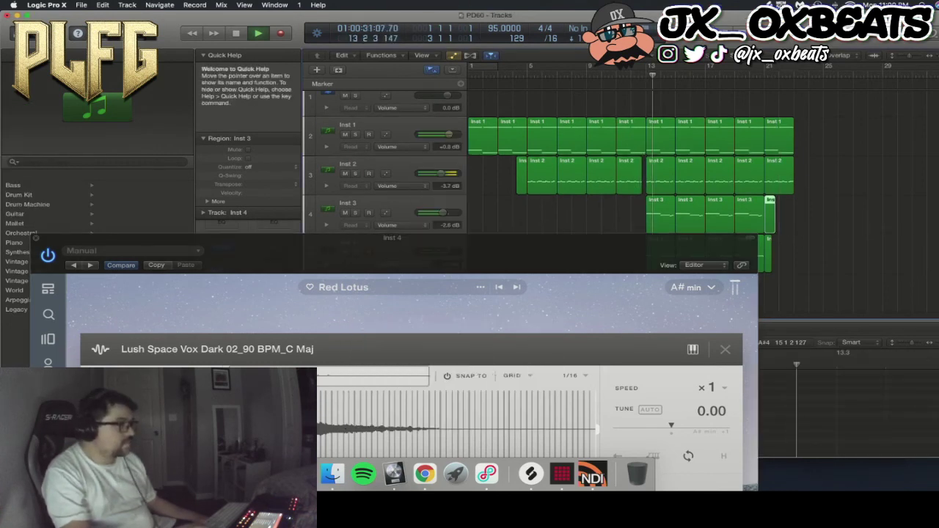
{"action": "left_click_drag", "start_coordinate": [558, 239], "coordinate": [709, 206]}
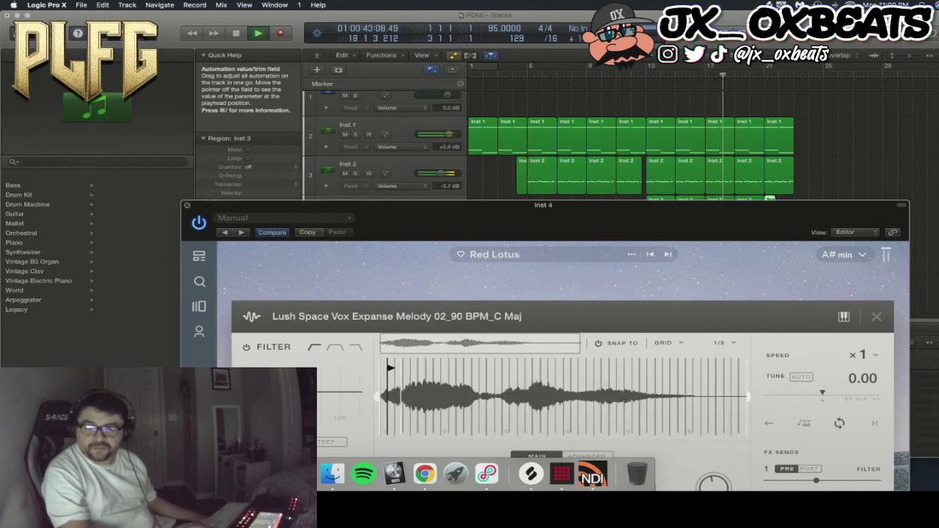
{"action": "left_click", "coordinate": [188, 206]}
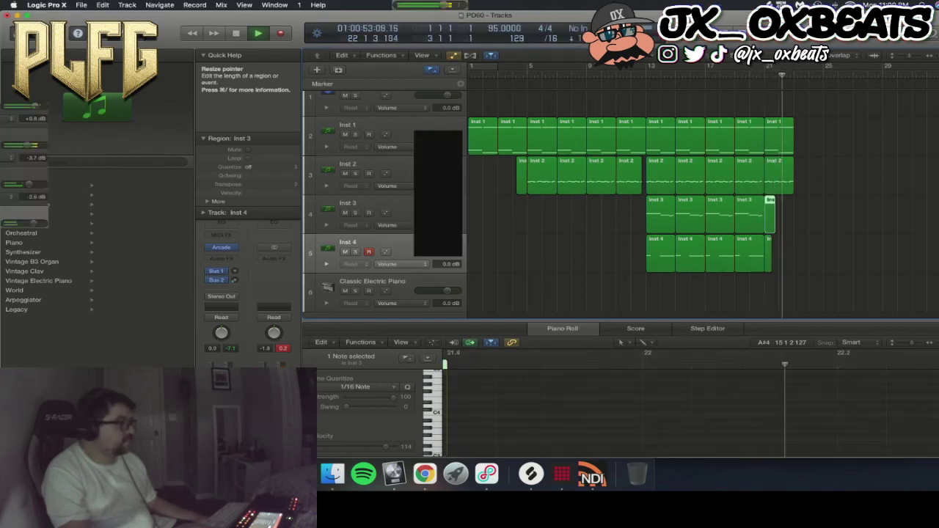
{"action": "key", "text": "space"}
- Copy all Inst 1 to Inst 4 regions between bars 7 and 23 and paste them three times from bar 23 up to bar 71
{"action": "left_click_drag", "start_coordinate": [851, 115], "coordinate": [779, 230]}
{"action": "scroll", "coordinate": [789, 213], "scroll_direction": "left", "scroll_amount": 1}
{"action": "left_click", "coordinate": [798, 75]}
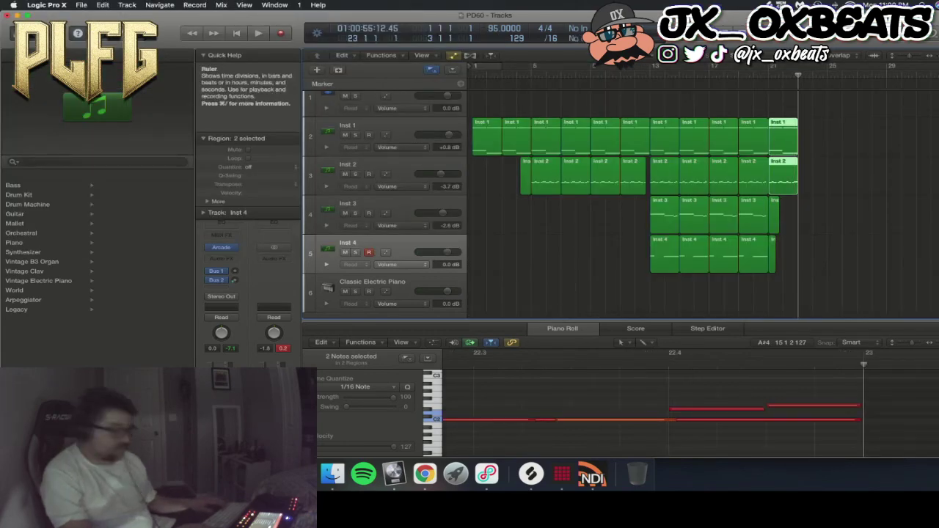
{"action": "left_click_drag", "start_coordinate": [848, 273], "coordinate": [584, 115]}
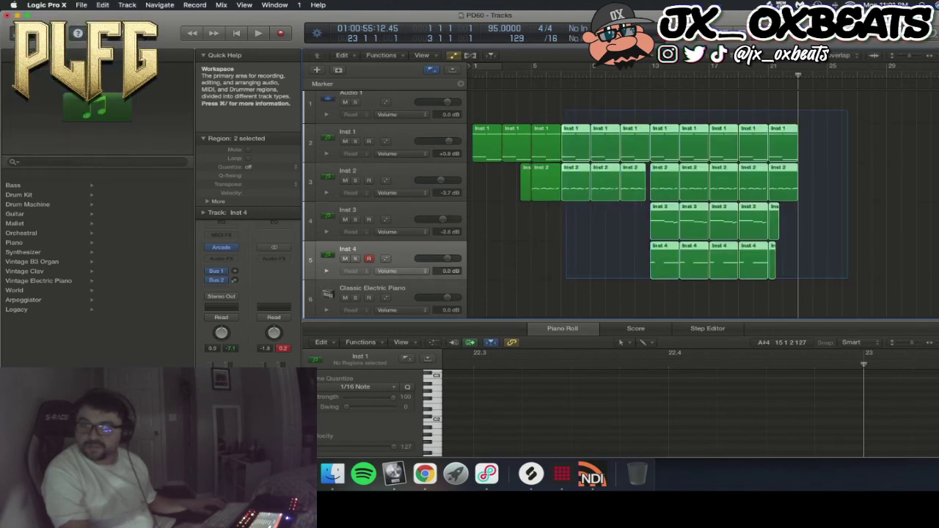
{"action": "left_click_drag", "start_coordinate": [571, 111], "coordinate": [571, 111]}
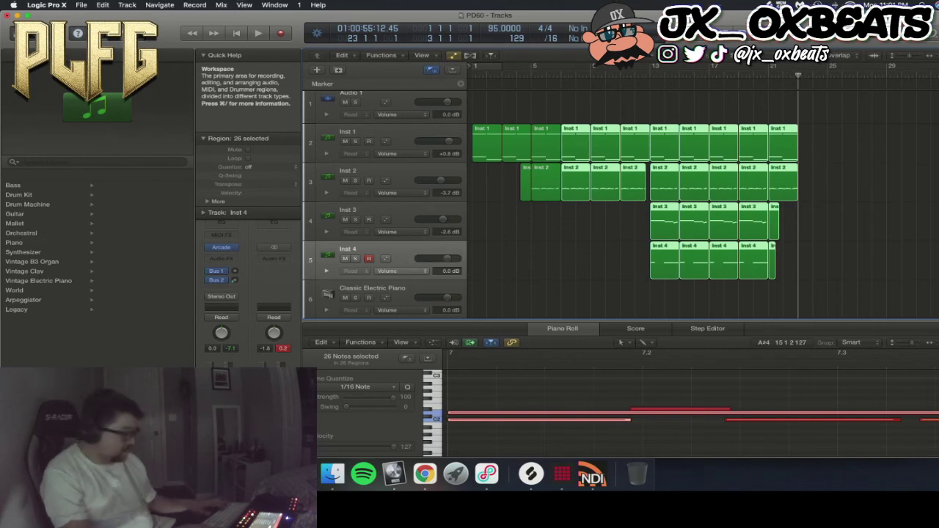
{"action": "key", "text": "super+v"}
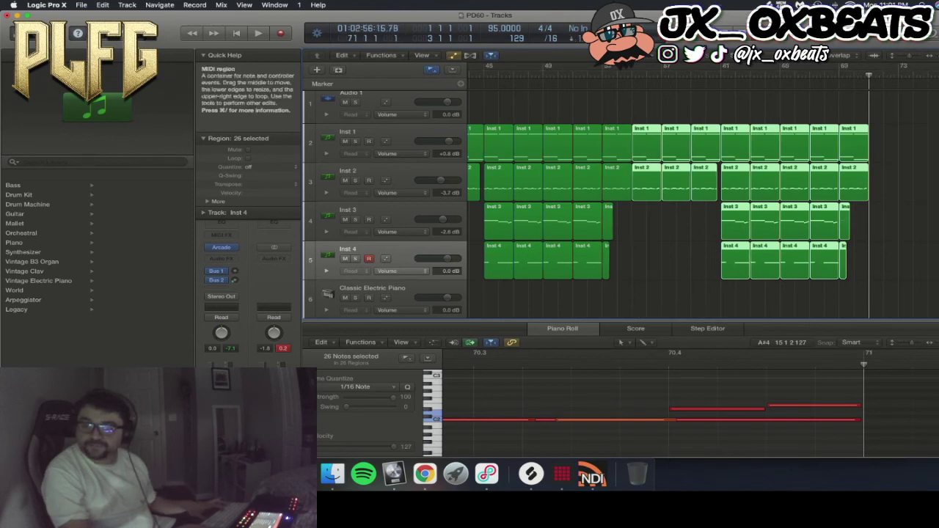
{"action": "scroll", "coordinate": [760, 229], "scroll_direction": "left", "scroll_amount": 2}
{"action": "scroll", "coordinate": [759, 229], "scroll_direction": "right", "scroll_amount": 1}
{"action": "key", "text": "super+v"}
{"action": "scroll", "coordinate": [734, 220], "scroll_direction": "left", "scroll_amount": 6}
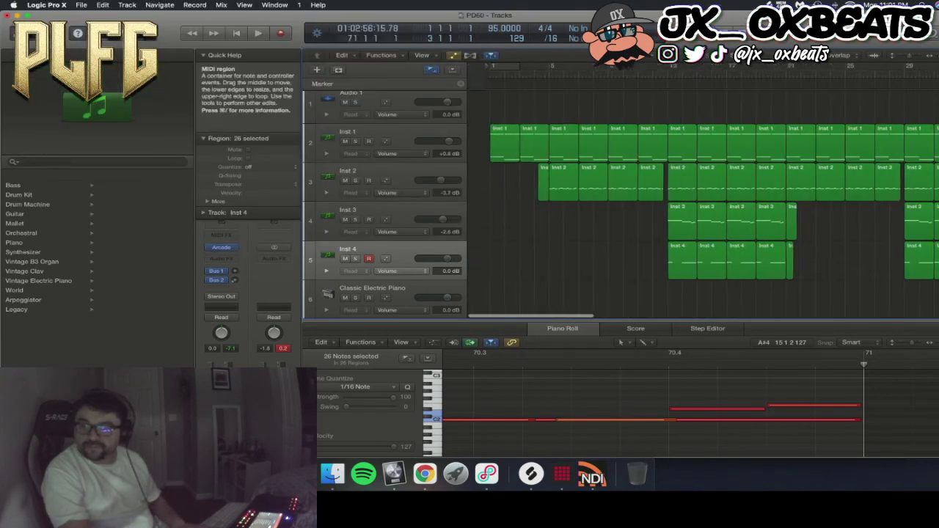
- Place the playhead at bar 5 and load the Liverpool drum kit on the Classic Electric Piano track
{"action": "left_click", "coordinate": [531, 75]}
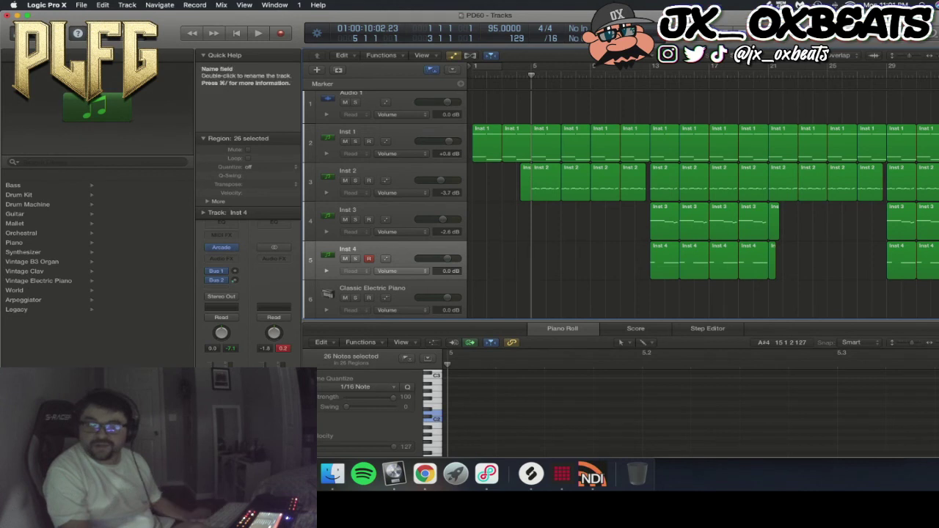
{"action": "left_click", "coordinate": [372, 289]}
{"action": "left_click", "coordinate": [20, 195]}
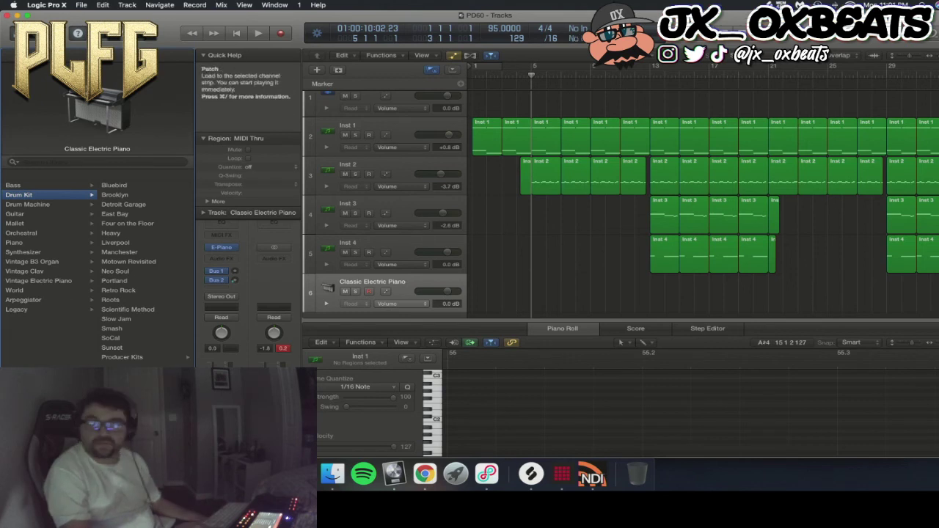
{"action": "left_click", "coordinate": [116, 243]}
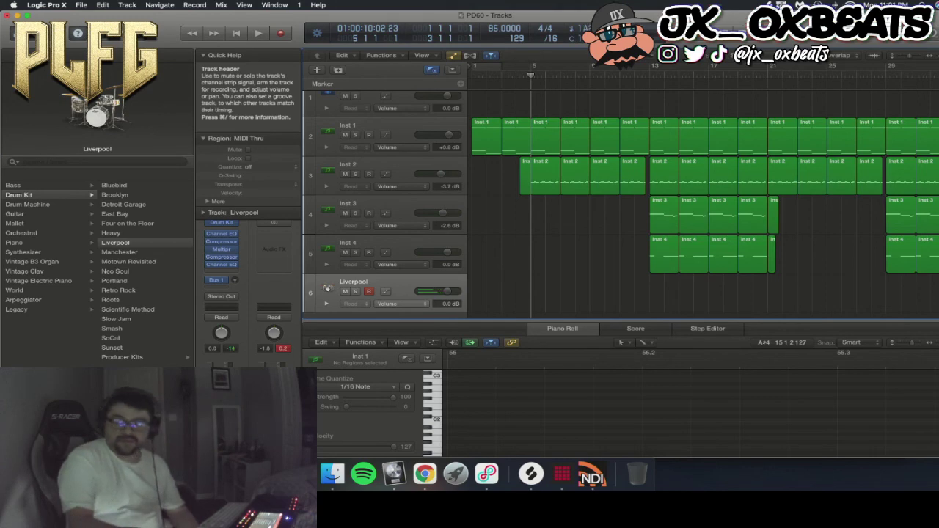
- Set a two-bar cycle range from bar 5, try recording a Liverpool drum take and delete the recorded region
{"action": "scroll", "coordinate": [328, 286], "scroll_direction": "down", "scroll_amount": 1}
{"action": "left_click_drag", "start_coordinate": [531, 66], "coordinate": [561, 66]}
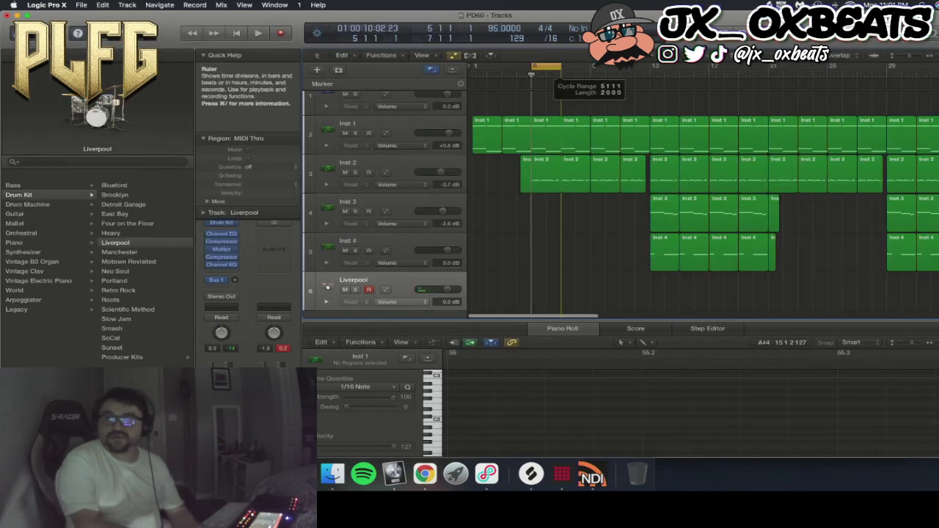
{"action": "key", "text": "space"}
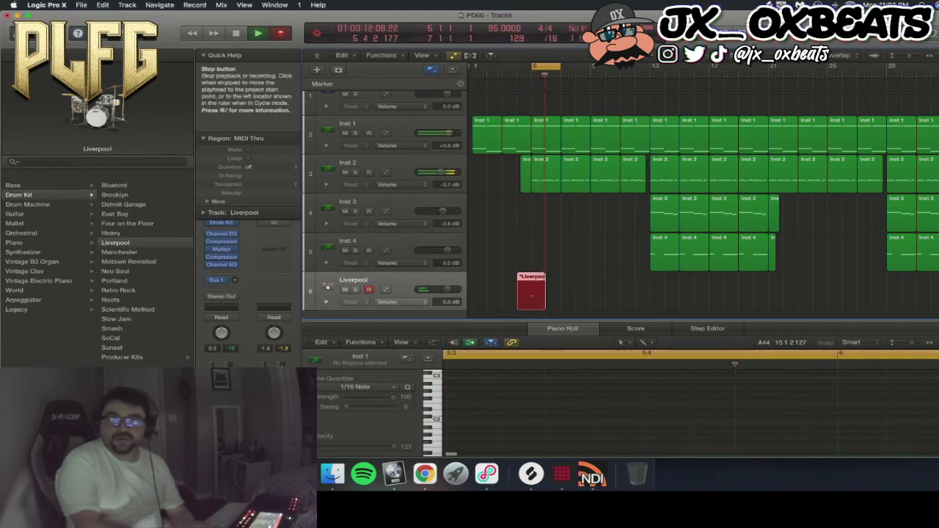
{"action": "key", "text": "space"}
{"action": "left_click_drag", "start_coordinate": [583, 314], "coordinate": [493, 297]}
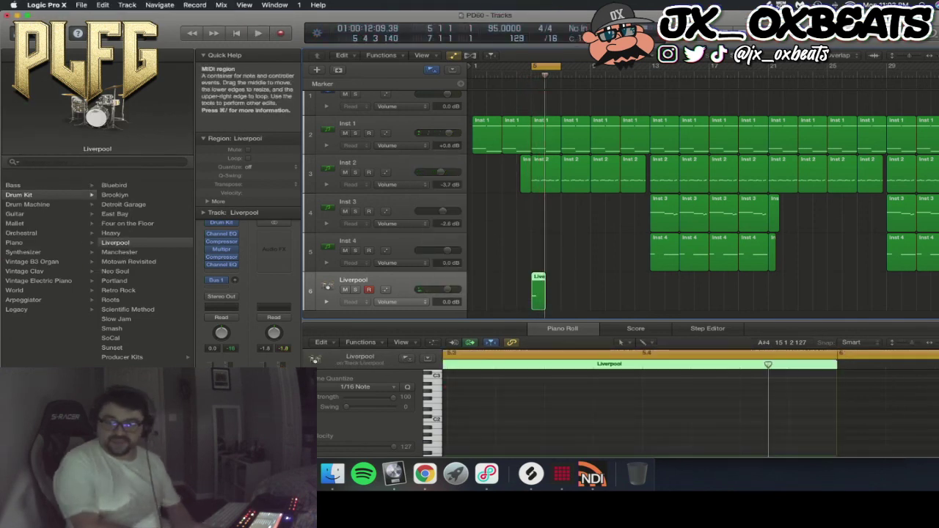
{"action": "key", "text": "Delete"}
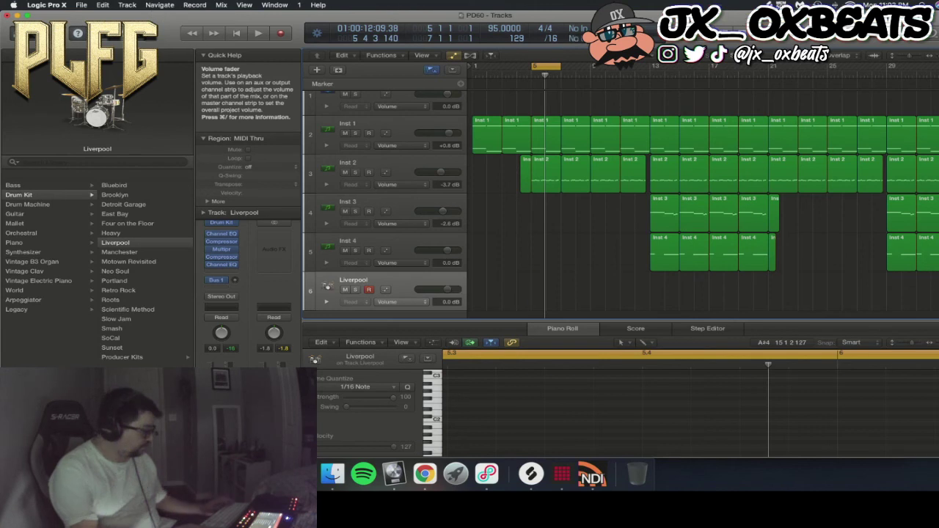
- Undo the drum take, cycle range and Liverpool kit changes back to the Classic Electric Piano track
{"action": "key", "text": "super+z"}
{"action": "key", "text": "super+z"}
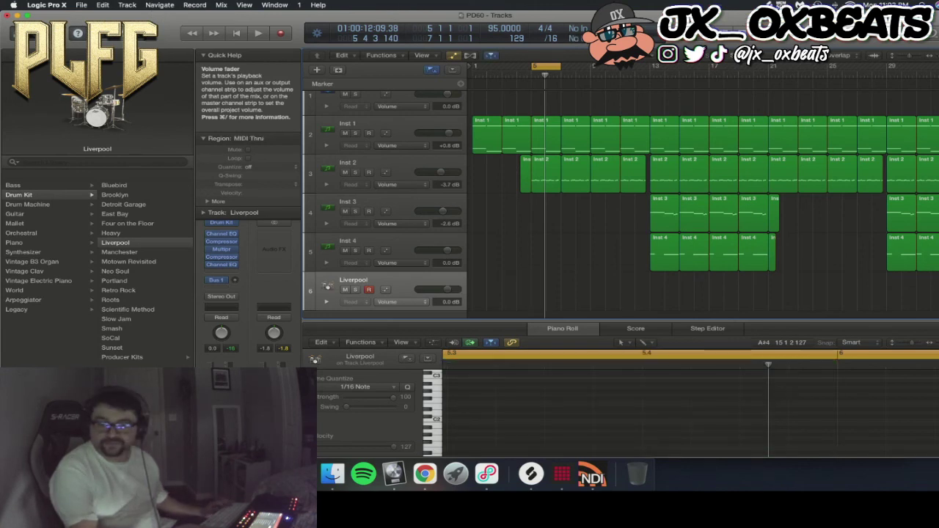
{"action": "key", "text": "super+z"}
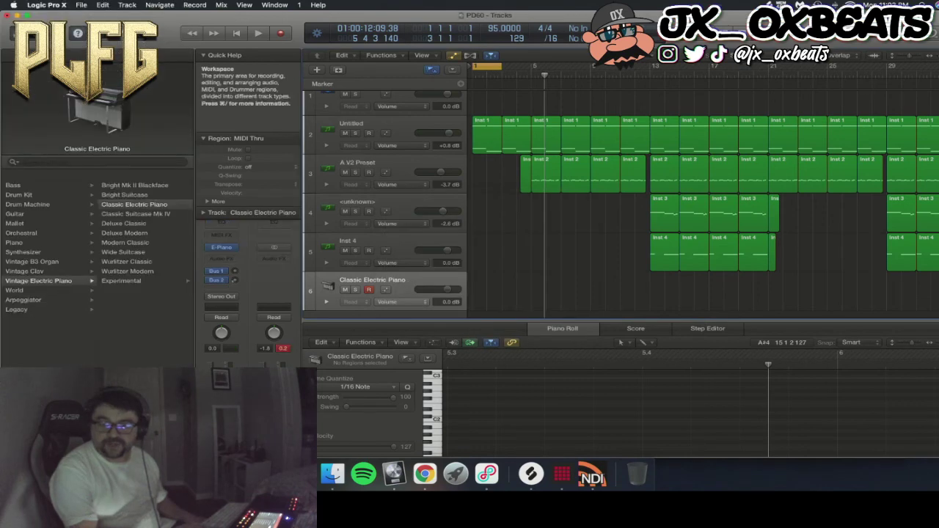
- Review the arrangement to its end and play it from bar 13, briefly soloing the track with the Inst 3 regions
{"action": "scroll", "coordinate": [703, 205], "scroll_direction": "right", "scroll_amount": 10}
{"action": "scroll", "coordinate": [703, 205], "scroll_direction": "left", "scroll_amount": 10}
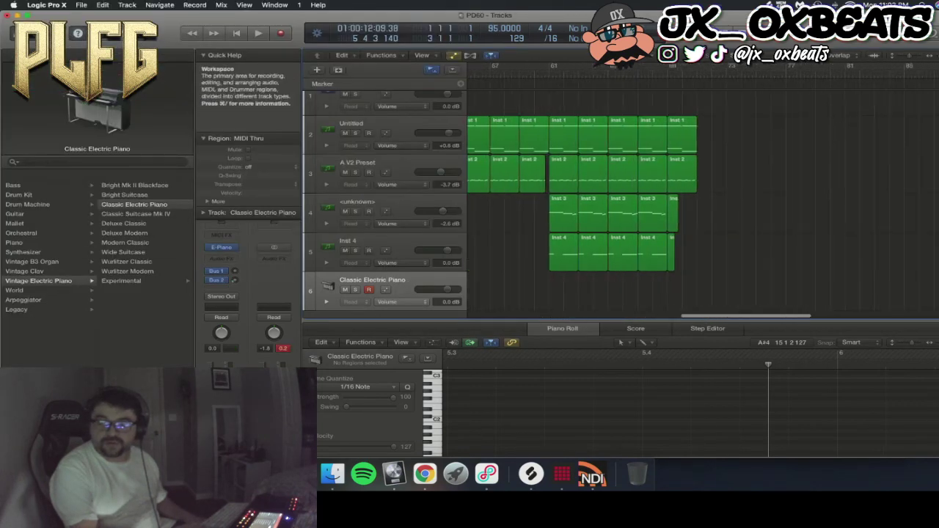
{"action": "scroll", "coordinate": [703, 206], "scroll_direction": "left", "scroll_amount": 5}
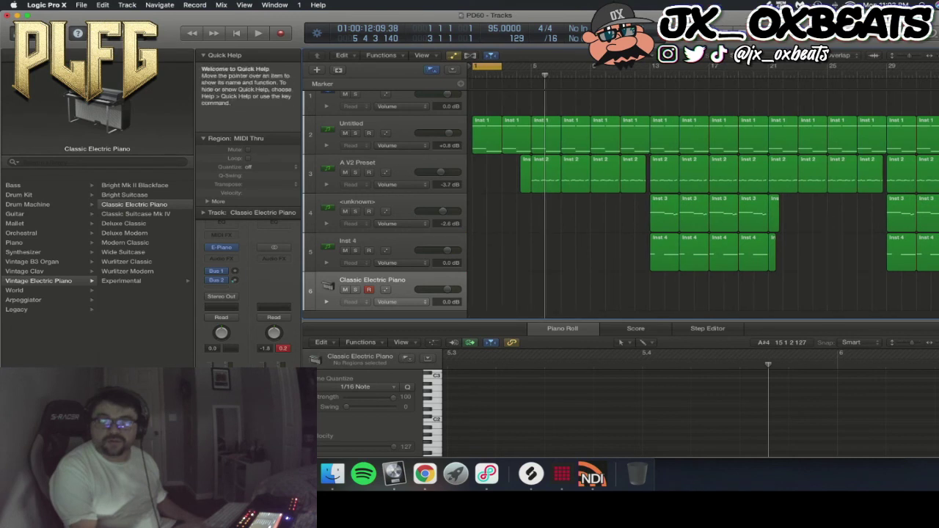
{"action": "left_click", "coordinate": [651, 75]}
{"action": "key", "text": "space"}
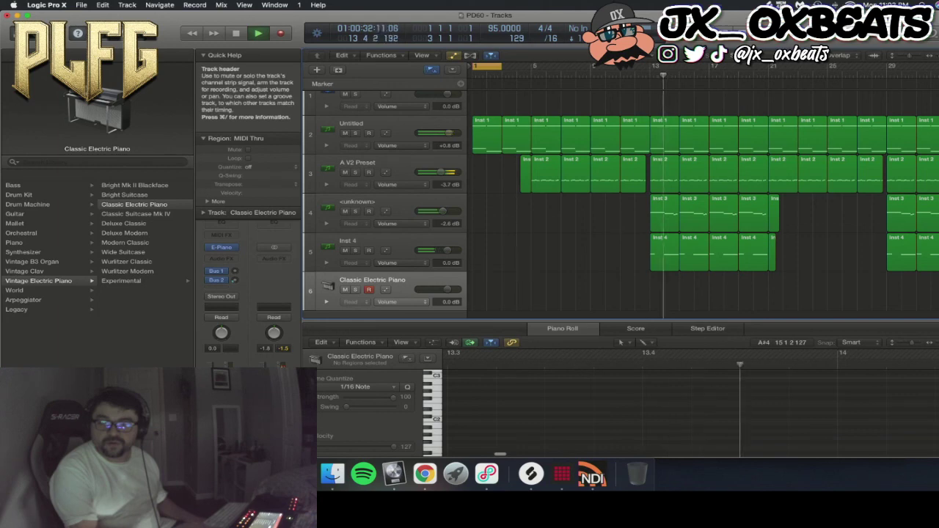
{"action": "left_click", "coordinate": [355, 212]}
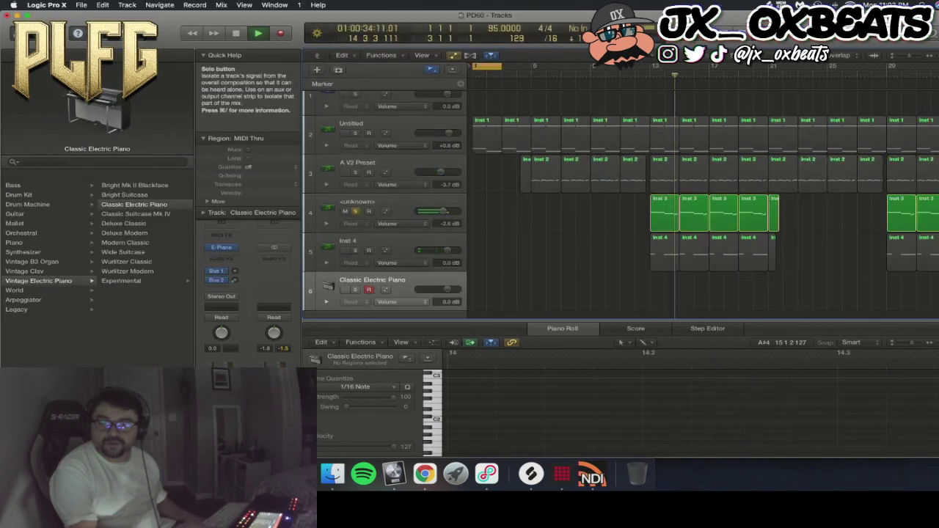
{"action": "left_click", "coordinate": [355, 211]}
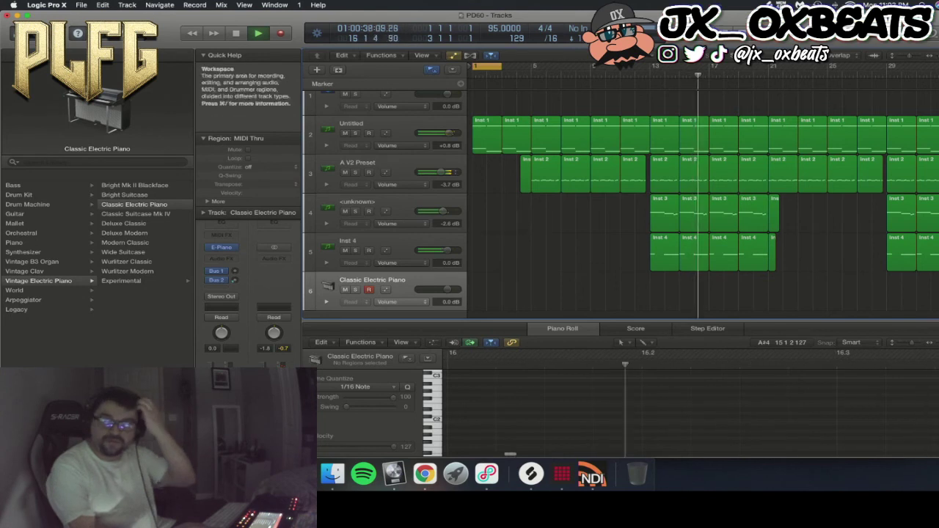
{"action": "key", "text": "space"}
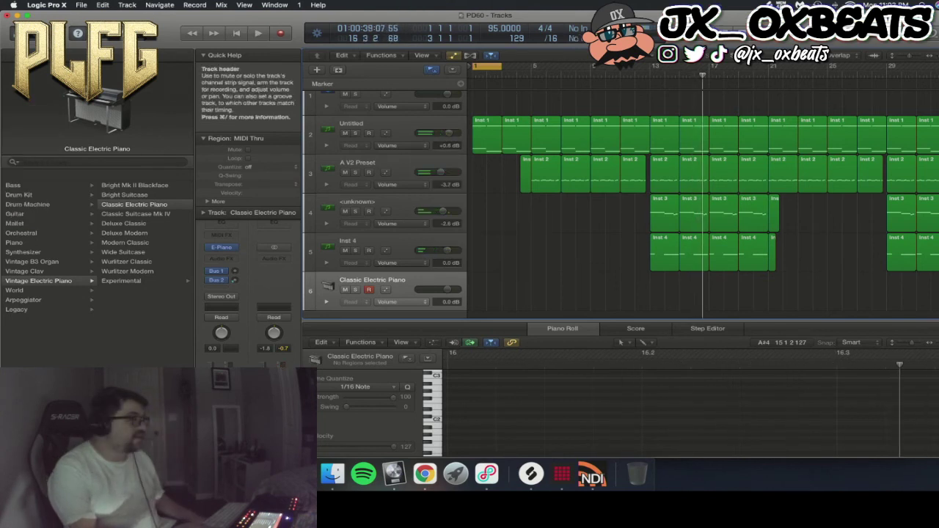
- Replace the Classic Electric Piano instrument with a stereo AIR Transfuser_x64 and load its Def Drums track preset
{"action": "left_click", "coordinate": [221, 247]}
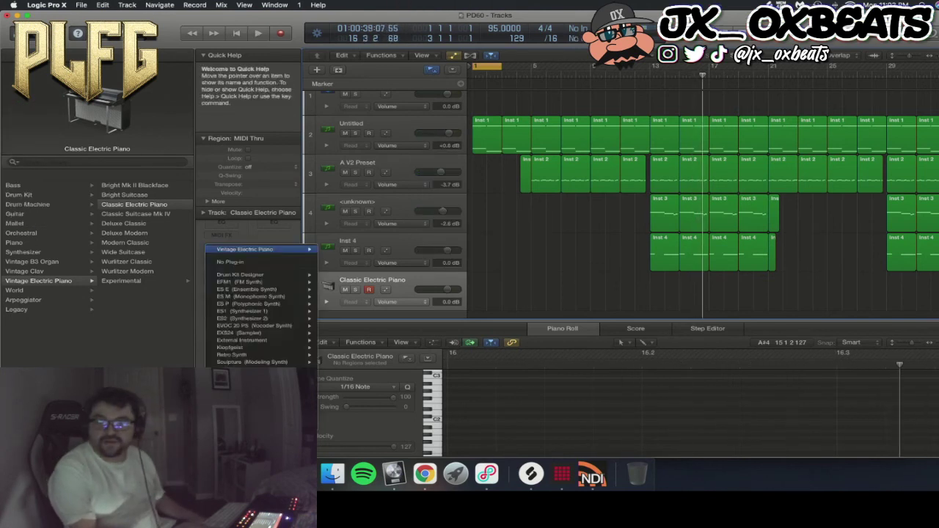
{"action": "mouse_move", "coordinate": [253, 411]}
{"action": "mouse_move", "coordinate": [359, 312]}
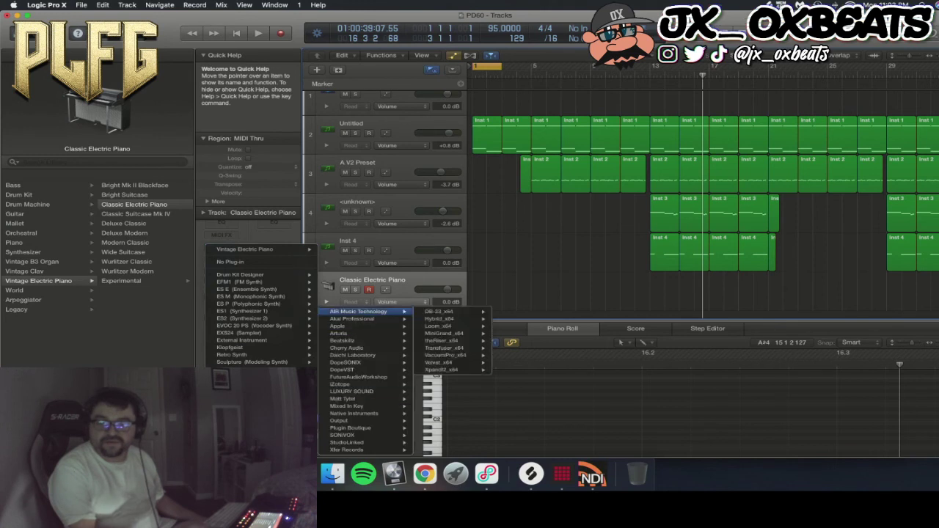
{"action": "mouse_move", "coordinate": [444, 348]}
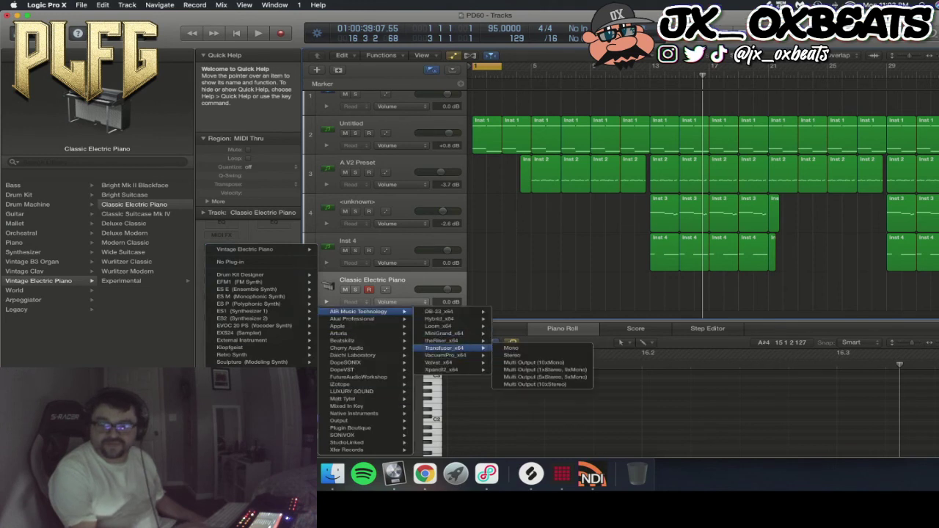
{"action": "left_click", "coordinate": [512, 355]}
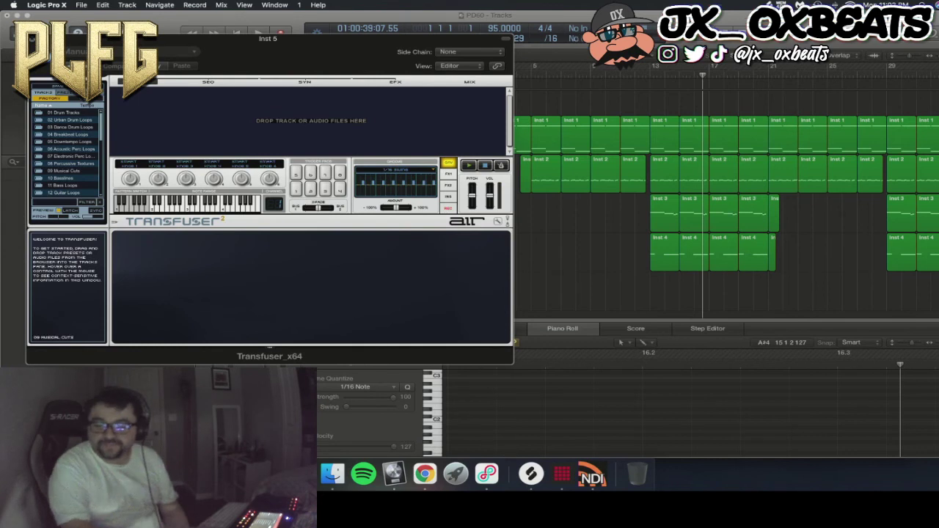
{"action": "scroll", "coordinate": [66, 150], "scroll_direction": "down", "scroll_amount": 10}
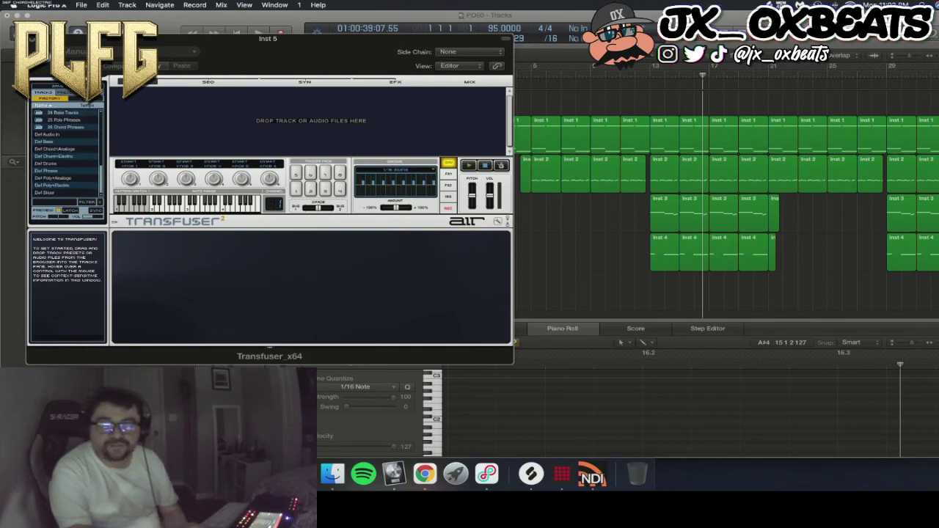
{"action": "double_click", "coordinate": [47, 162]}
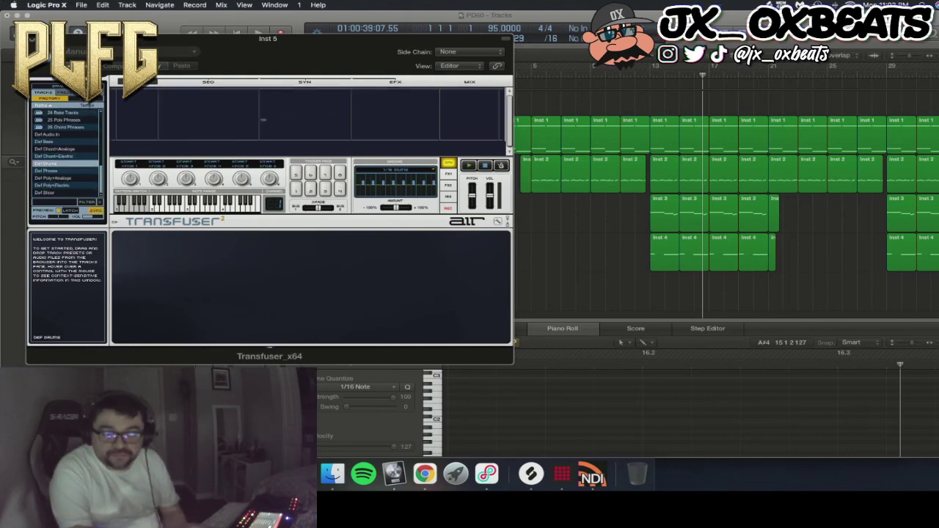
- Switch to Finder, move the Drum Loops window aside and audition the acoustic cymbal samples in Crashes_[ProjectData]
{"action": "left_click", "coordinate": [332, 474]}
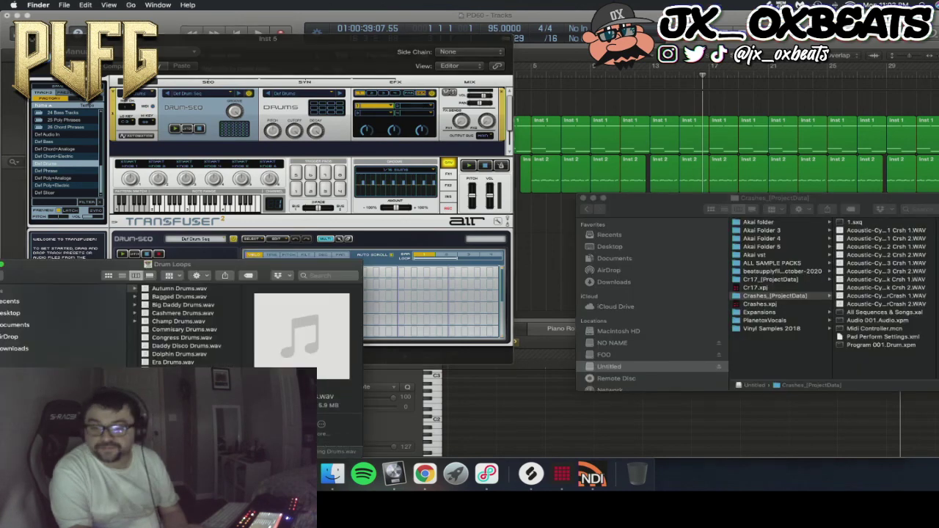
{"action": "left_click_drag", "start_coordinate": [220, 265], "coordinate": [486, 436]}
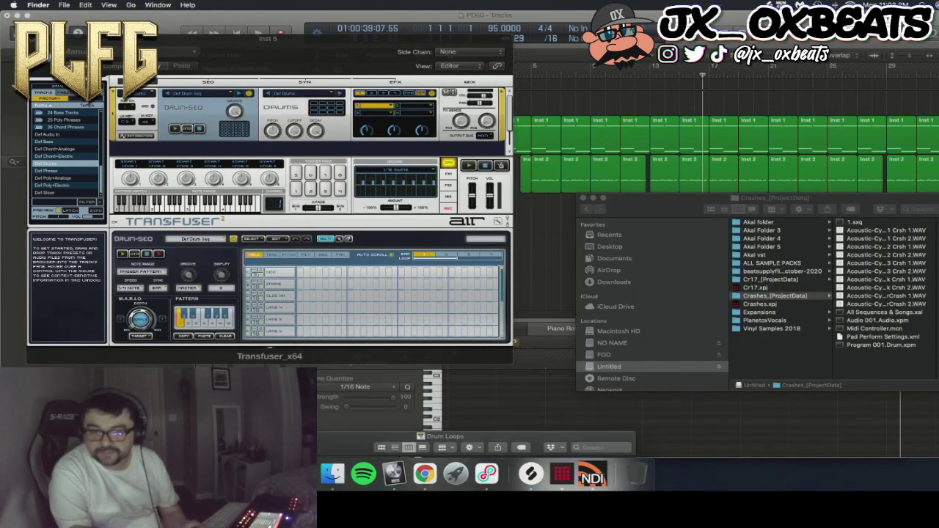
{"action": "left_click", "coordinate": [676, 198]}
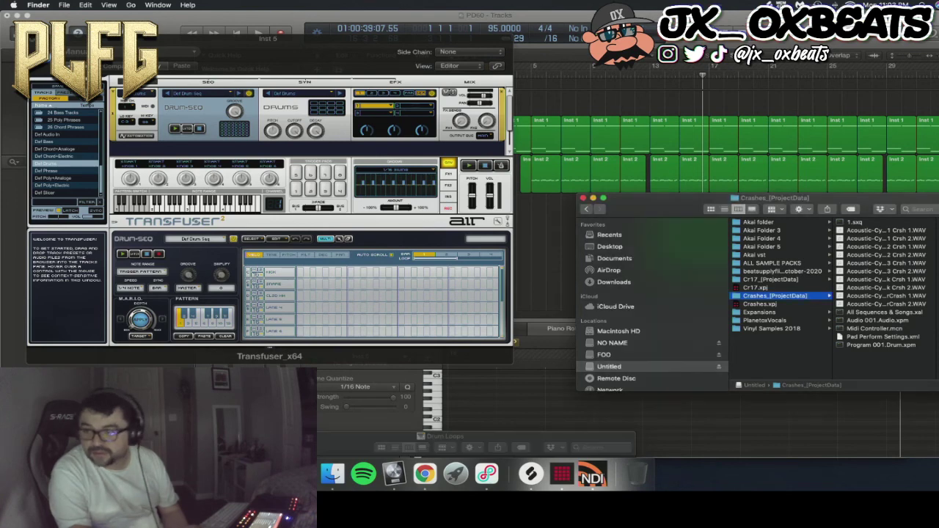
{"action": "left_click", "coordinate": [886, 263]}
{"action": "key", "text": "Up"}
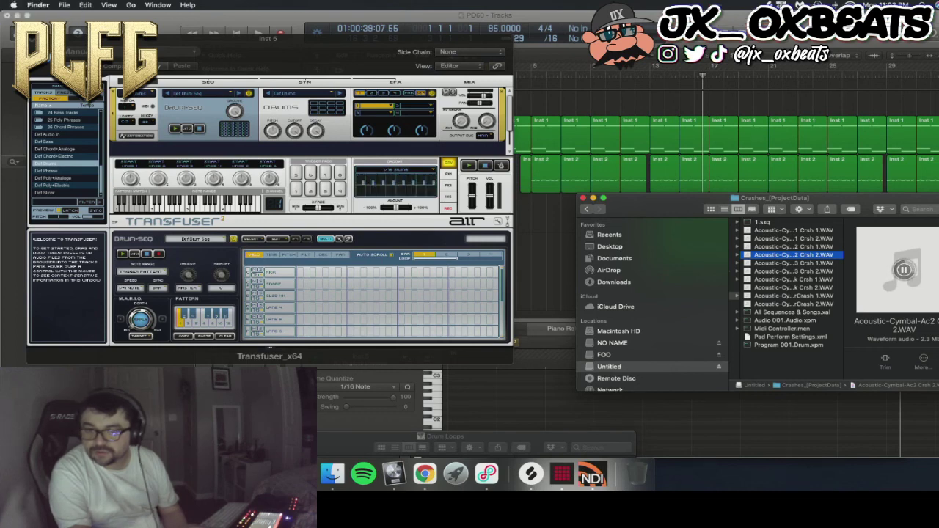
- Switch back to Transfuser and open the sample pad editor of its Drums module
{"action": "left_click", "coordinate": [286, 108]}
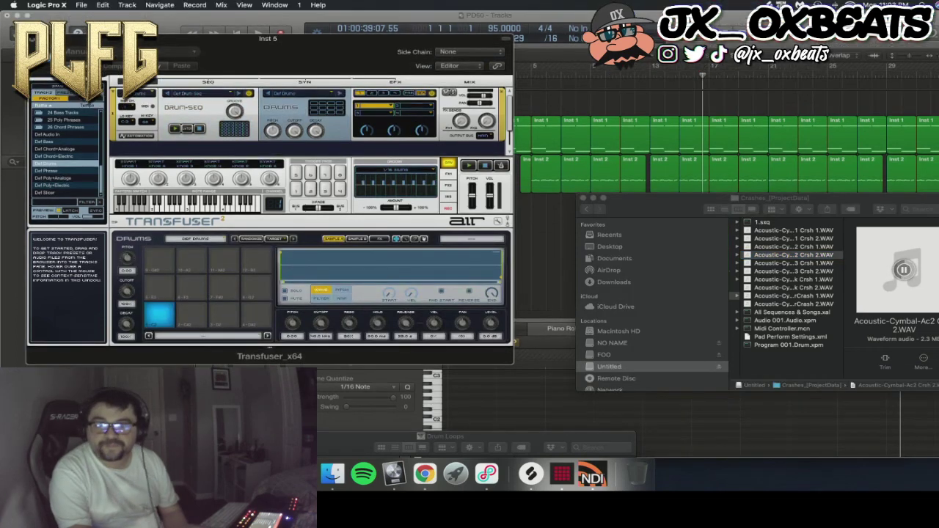
{"action": "scroll", "coordinate": [800, 301], "scroll_direction": "left", "scroll_amount": 3}
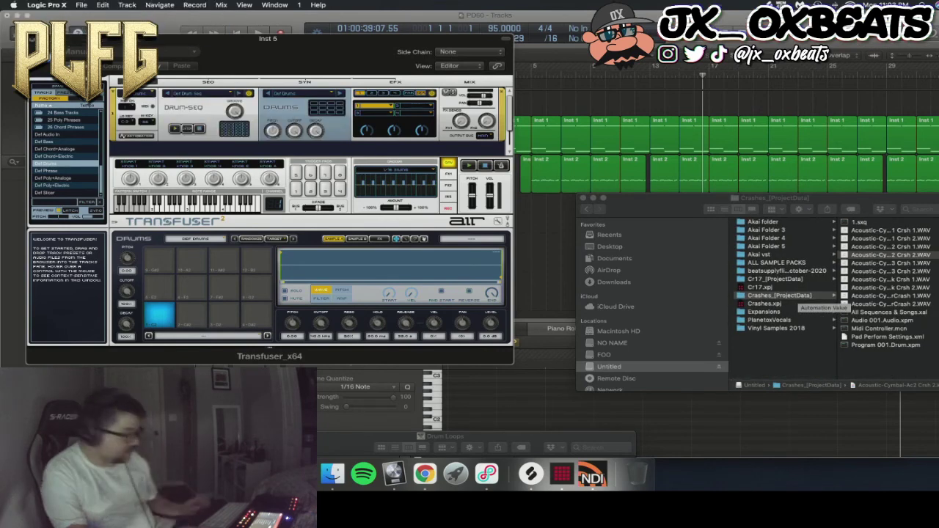
{"action": "scroll", "coordinate": [800, 301], "scroll_direction": "right", "scroll_amount": 1}
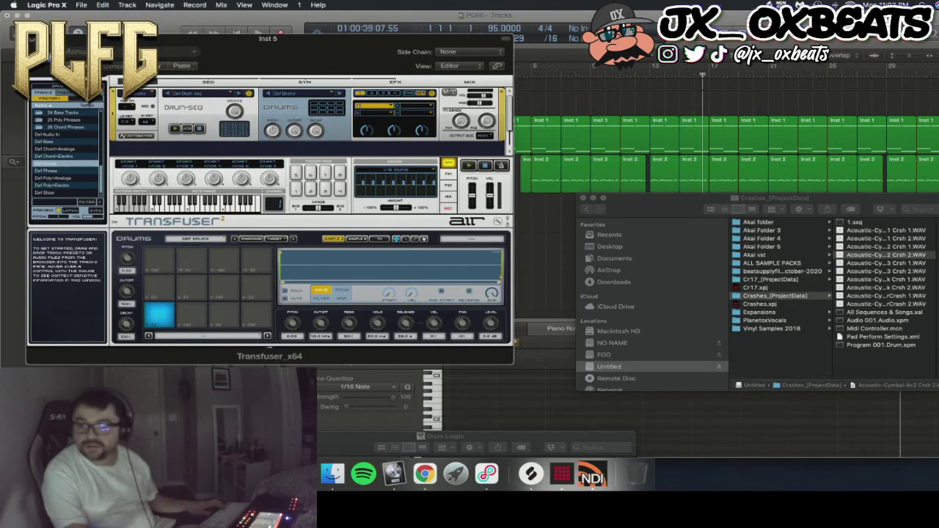
- Bring the Drum Loops Finder window forward, open Music sounds on the NO NAME drive and browse its sample pack folders
{"action": "left_click_drag", "start_coordinate": [481, 436], "coordinate": [678, 293]}
{"action": "scroll", "coordinate": [705, 389], "scroll_direction": "left", "scroll_amount": 3}
{"action": "scroll", "coordinate": [705, 389], "scroll_direction": "left", "scroll_amount": 3}
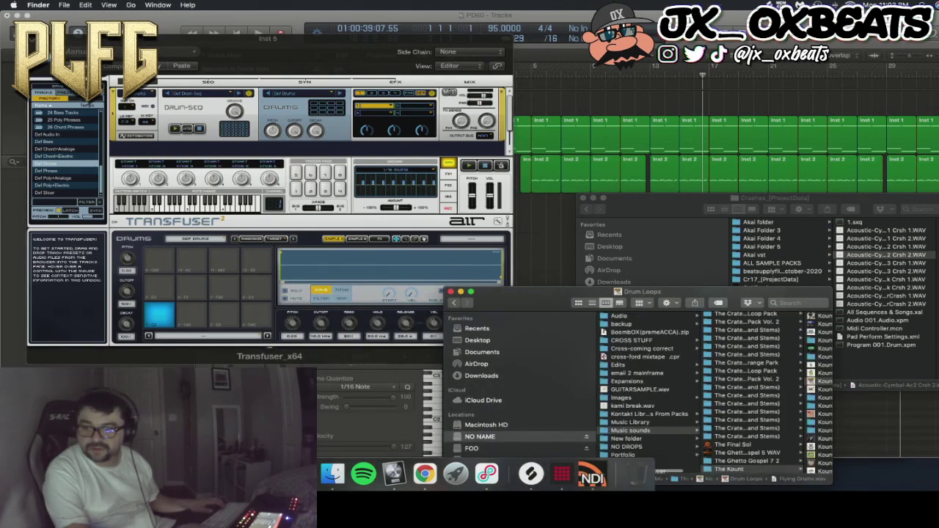
{"action": "left_click", "coordinate": [632, 431]}
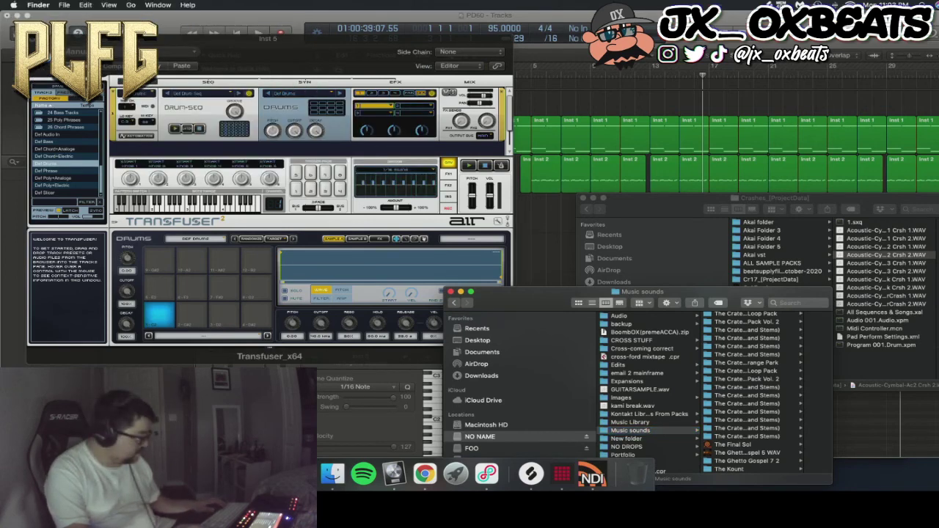
{"action": "scroll", "coordinate": [747, 393], "scroll_direction": "up", "scroll_amount": 10}
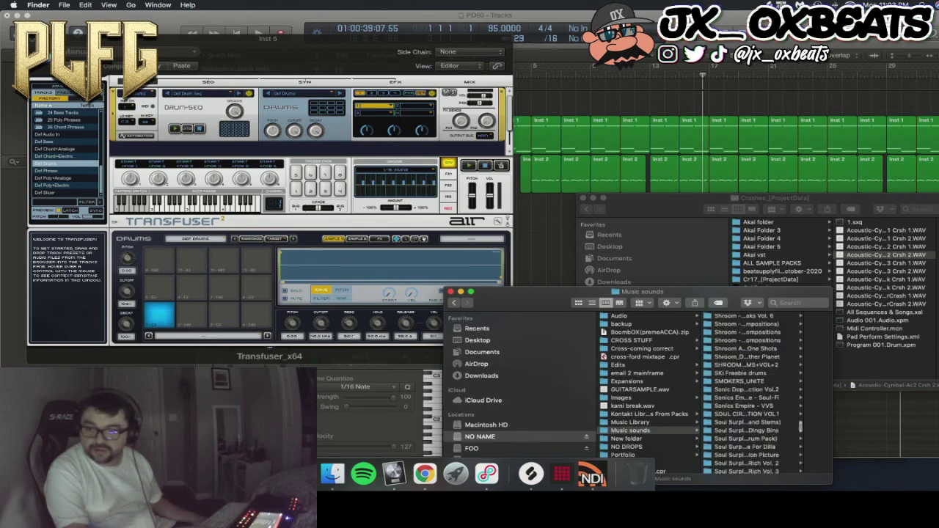
{"action": "scroll", "coordinate": [747, 393], "scroll_direction": "up", "scroll_amount": 10}
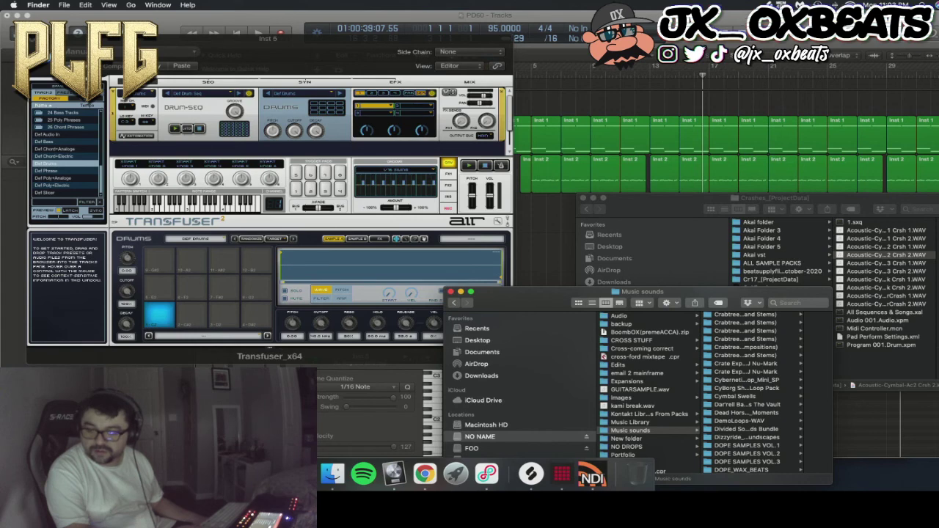
{"action": "scroll", "coordinate": [748, 393], "scroll_direction": "up", "scroll_amount": 5}
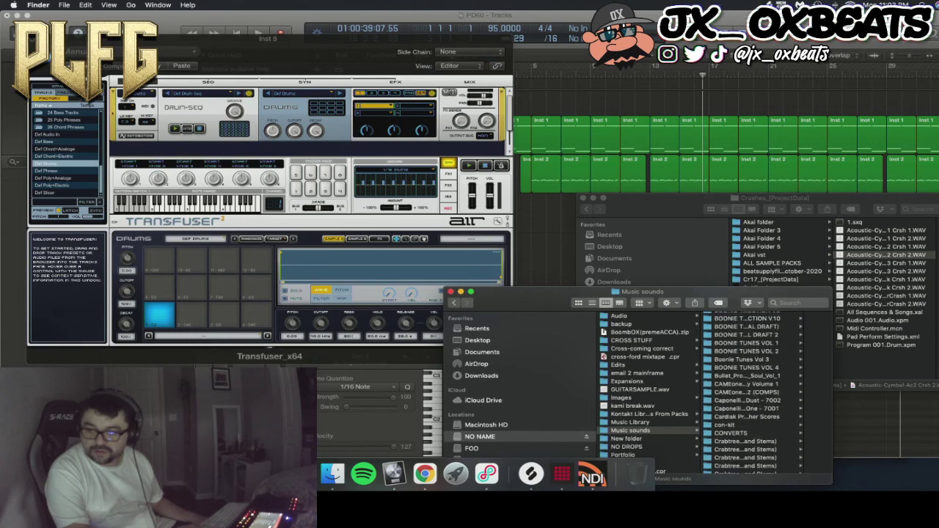
{"action": "scroll", "coordinate": [747, 392], "scroll_direction": "down", "scroll_amount": 5}
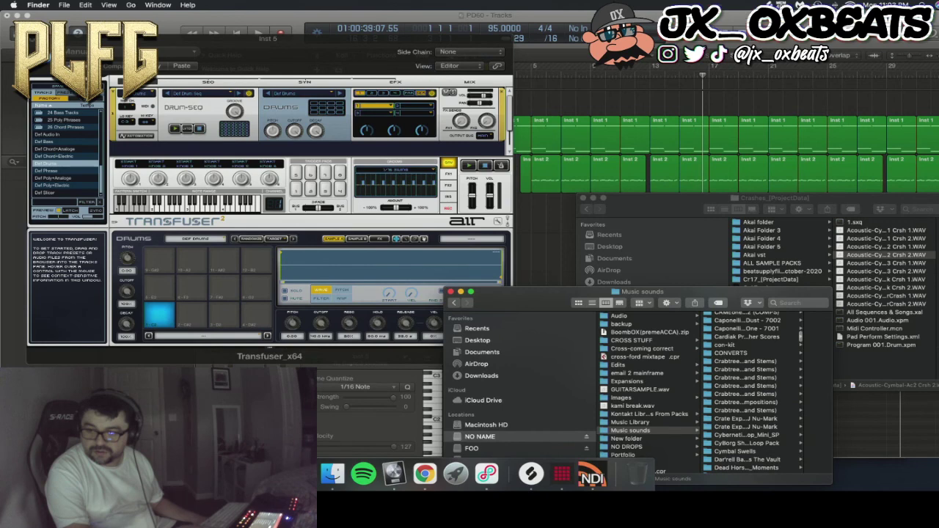
{"action": "scroll", "coordinate": [747, 393], "scroll_direction": "down", "scroll_amount": 4}
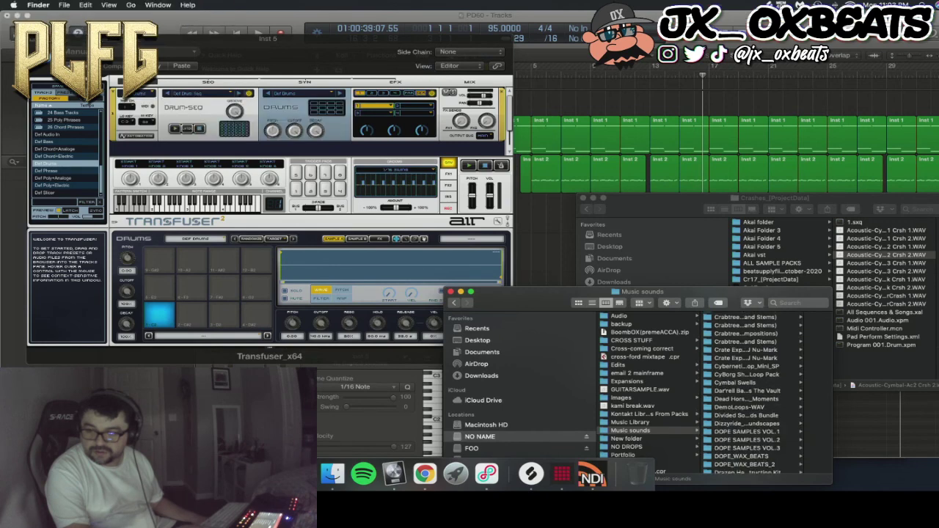
- Copy the Crashes_[ProjectData] folder from the Untitled drive into Music sounds, open the copy and select Acoustic-Cymbal-Ac2 Crsh 2.WAV
{"action": "left_click_drag", "start_coordinate": [694, 198], "coordinate": [766, 170]}
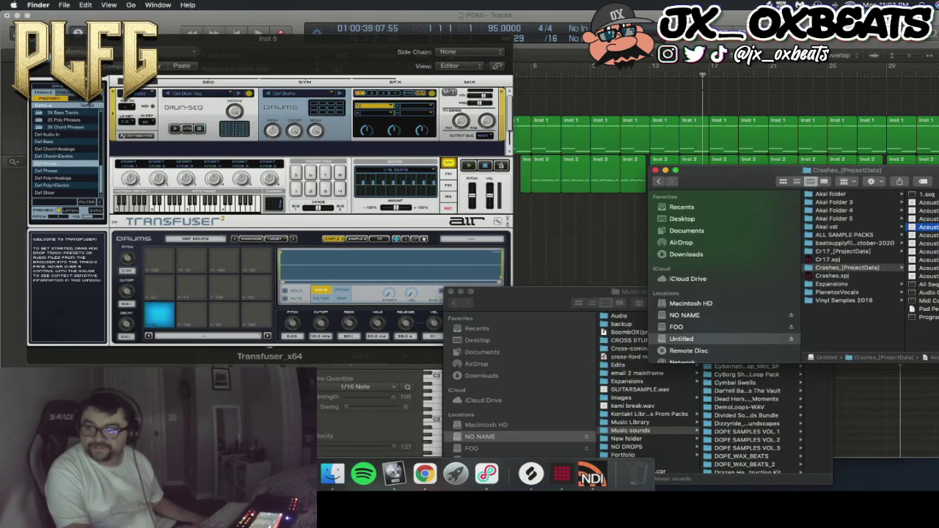
{"action": "left_click_drag", "start_coordinate": [844, 267], "coordinate": [653, 431]}
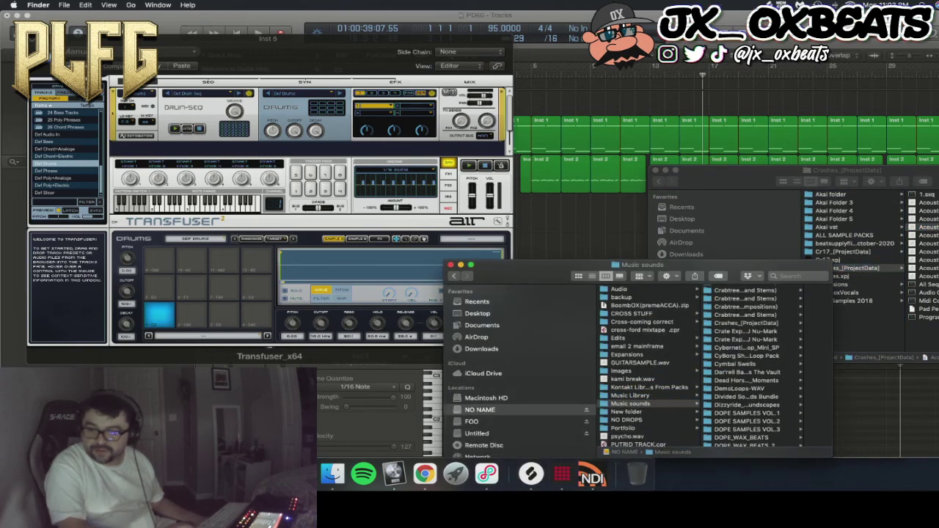
{"action": "left_click", "coordinate": [746, 323]}
{"action": "left_click", "coordinate": [756, 322]}
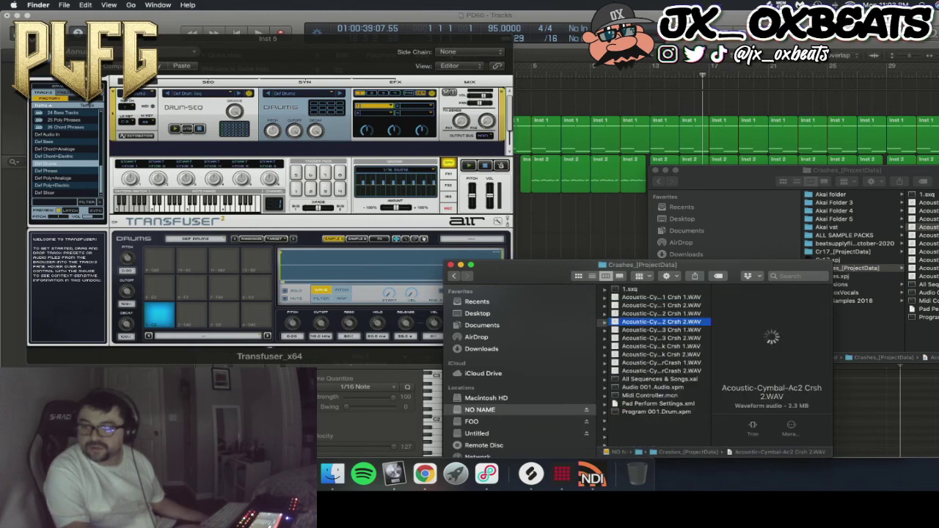
- Load Acoustic-Cymbal-Ac2 Crsh 2.WAV onto the first drum pad and set the Drum-Seq module's trigger mode to Play Pads
{"action": "left_click_drag", "start_coordinate": [650, 322], "coordinate": [160, 317]}
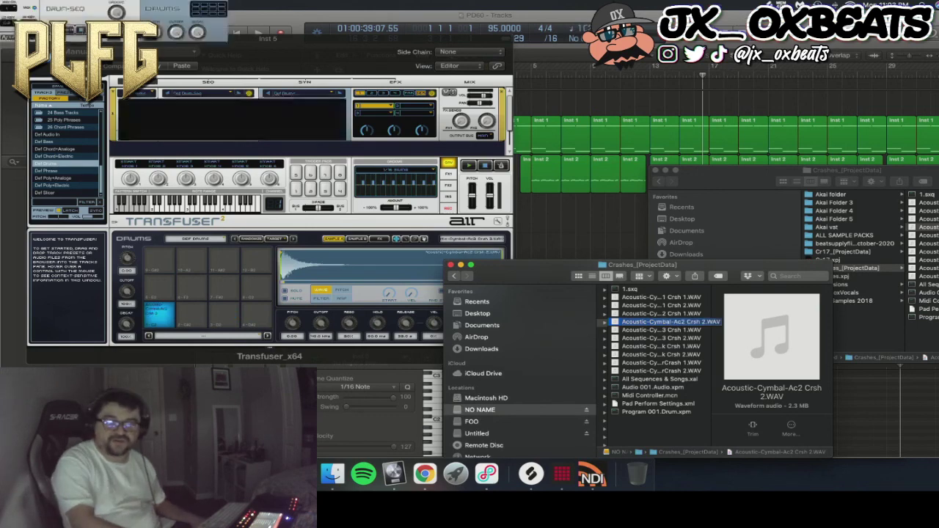
{"action": "left_click", "coordinate": [185, 107]}
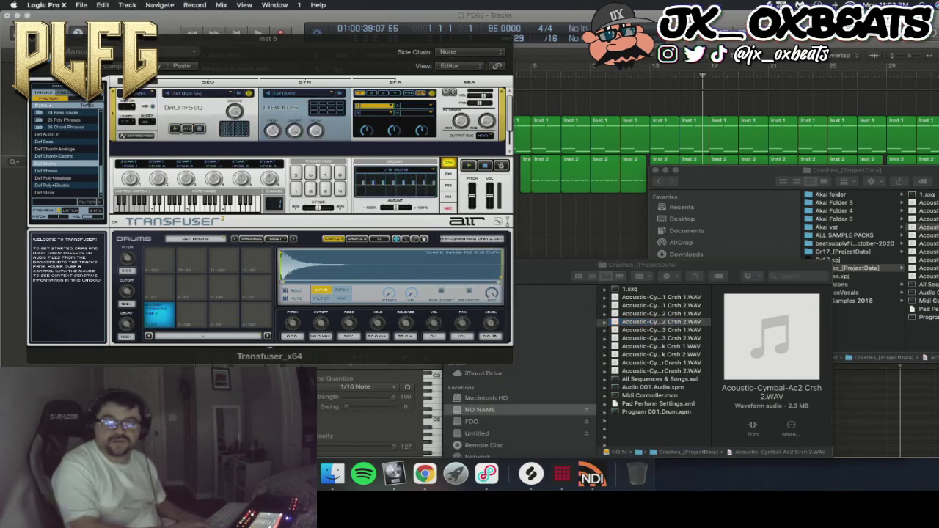
{"action": "left_click", "coordinate": [141, 271]}
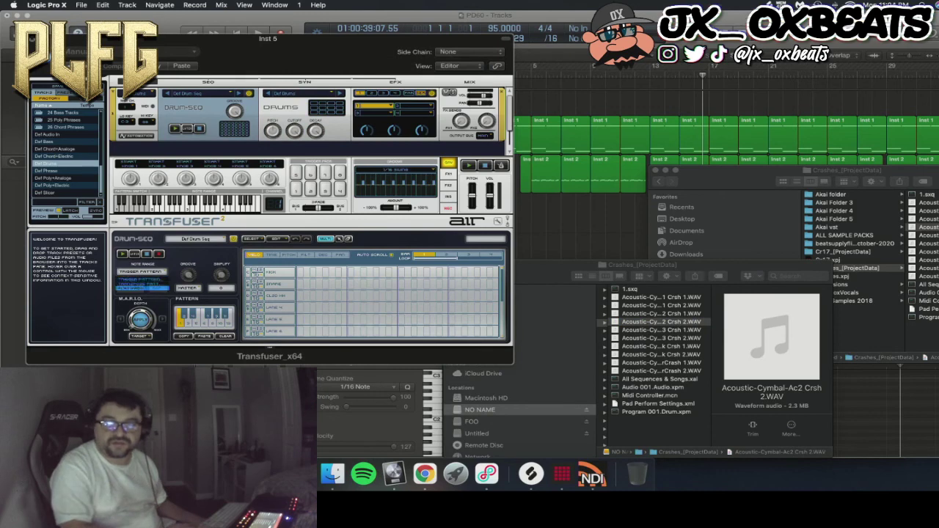
{"action": "left_click", "coordinate": [141, 288]}
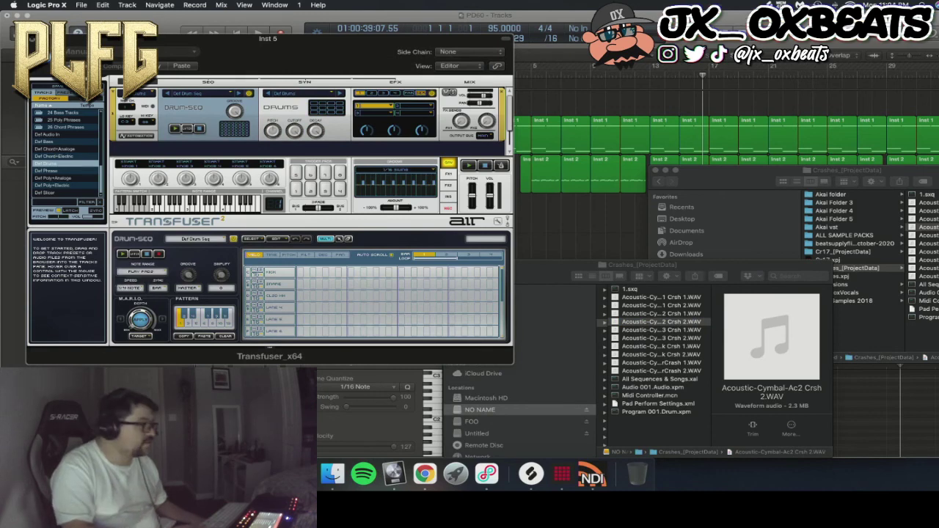
{"action": "scroll", "coordinate": [309, 118], "scroll_direction": "down", "scroll_amount": 1}
{"action": "left_click", "coordinate": [281, 106]}
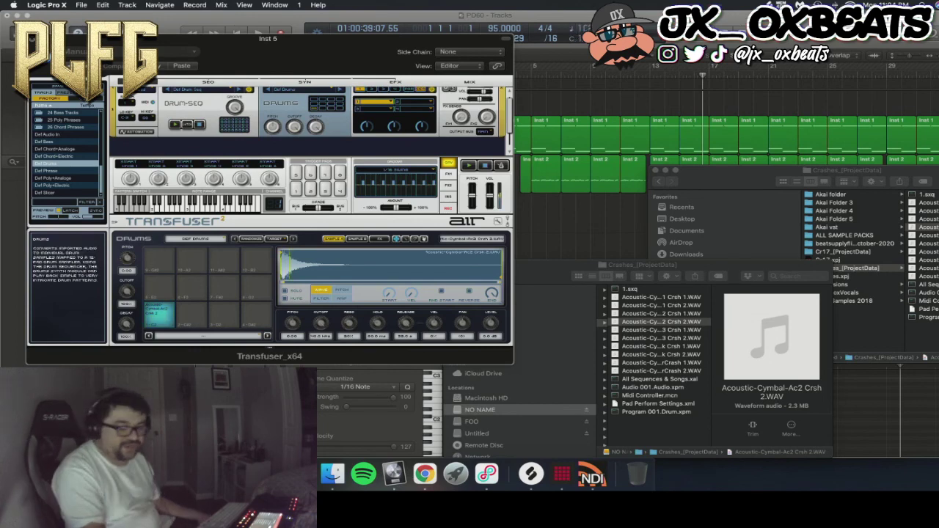
- Move the two-bar cycle range to bar 5 and record a crash hit there on the Inst 5 track
{"action": "left_click_drag", "start_coordinate": [308, 39], "coordinate": [100, 20]}
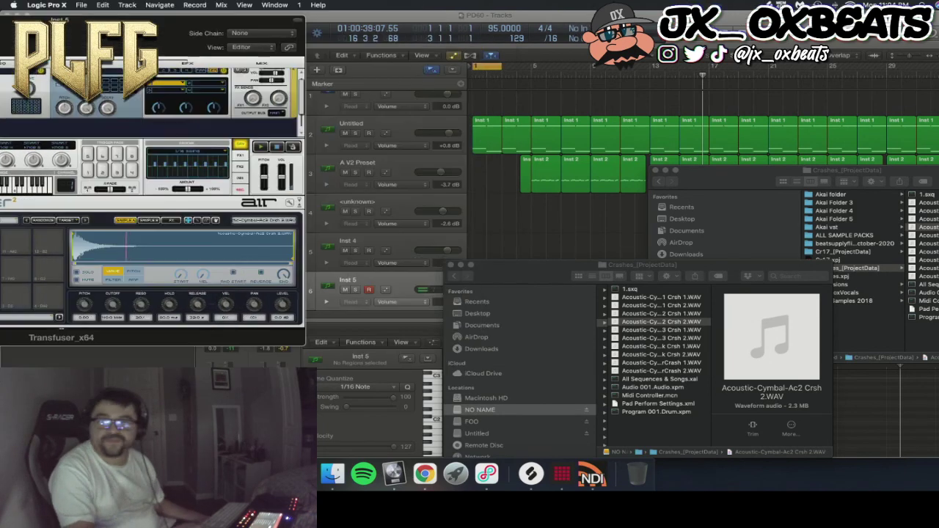
{"action": "left_click_drag", "start_coordinate": [547, 66], "coordinate": [560, 66]}
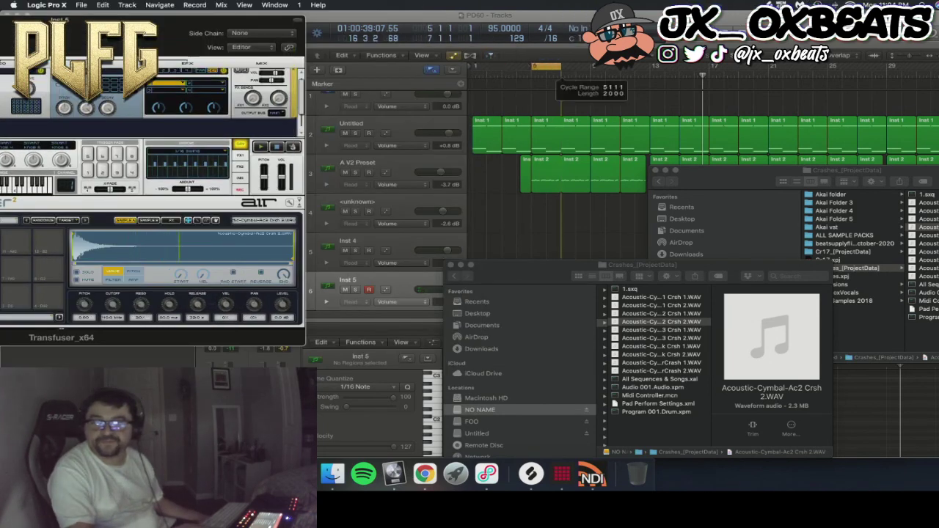
{"action": "left_click_drag", "start_coordinate": [184, 20], "coordinate": [213, 101]}
{"action": "left_click", "coordinate": [281, 33]}
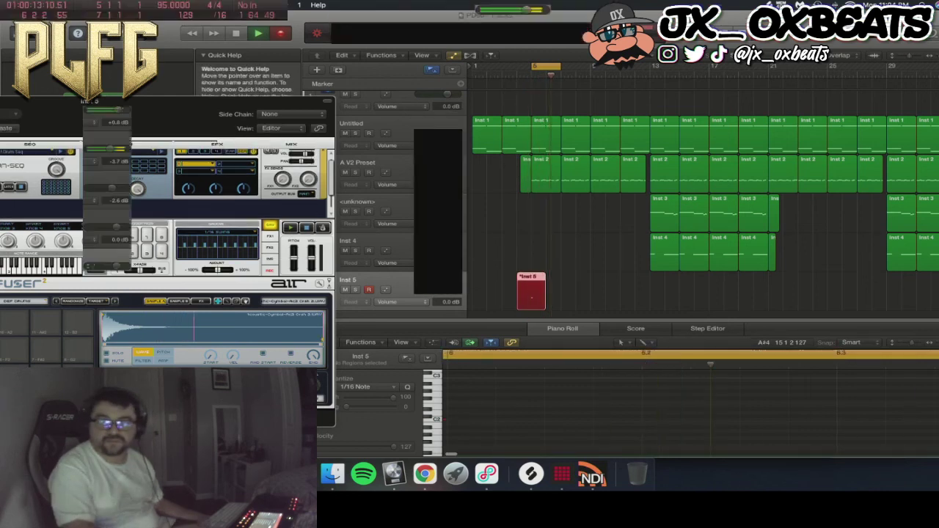
{"action": "key", "text": "space"}
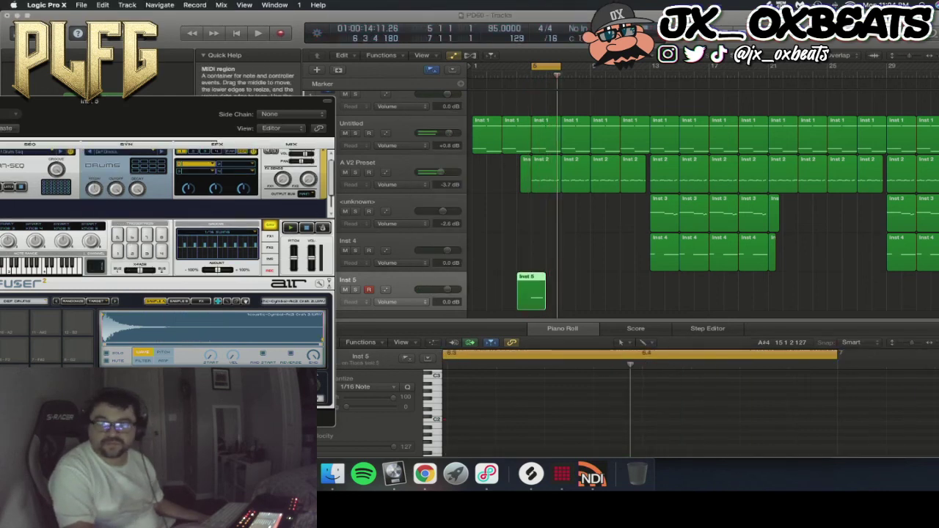
- Trim the recorded Inst 5 region to four bars starting at bar 5, with the crash note at its start
{"action": "left_click", "coordinate": [531, 292]}
{"action": "left_click_drag", "start_coordinate": [518, 293], "coordinate": [608, 290]}
{"action": "scroll", "coordinate": [535, 288], "scroll_direction": "down", "scroll_amount": 2}
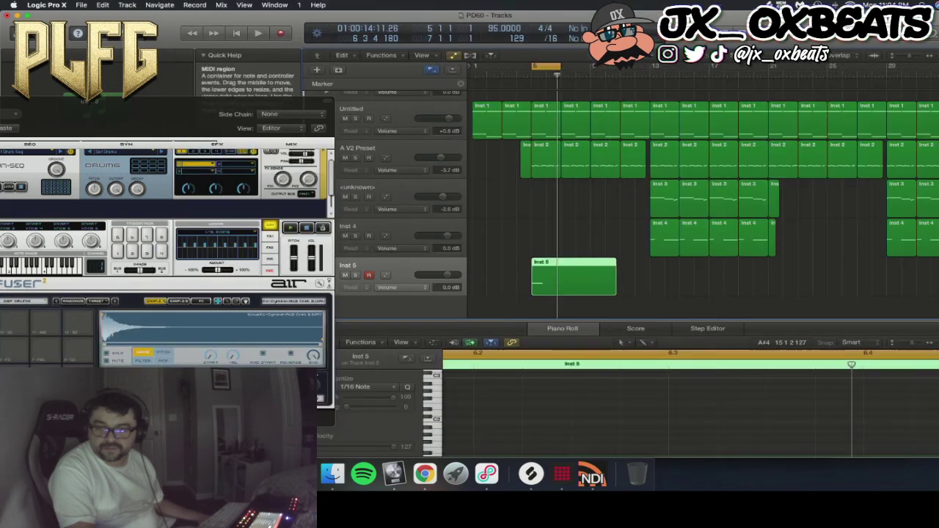
{"action": "scroll", "coordinate": [553, 430], "scroll_direction": "left", "scroll_amount": 15}
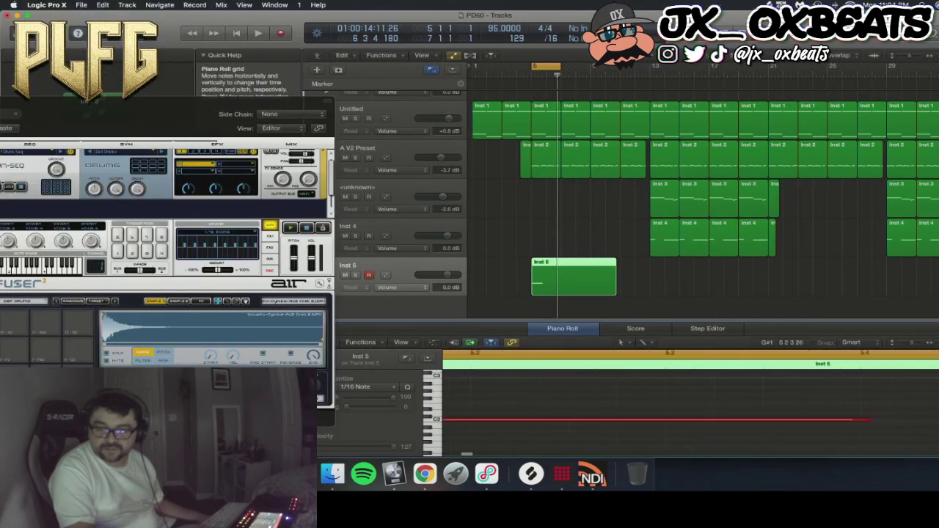
{"action": "left_click_drag", "start_coordinate": [633, 420], "coordinate": [640, 420]}
{"action": "left_click_drag", "start_coordinate": [616, 286], "coordinate": [593, 287]}
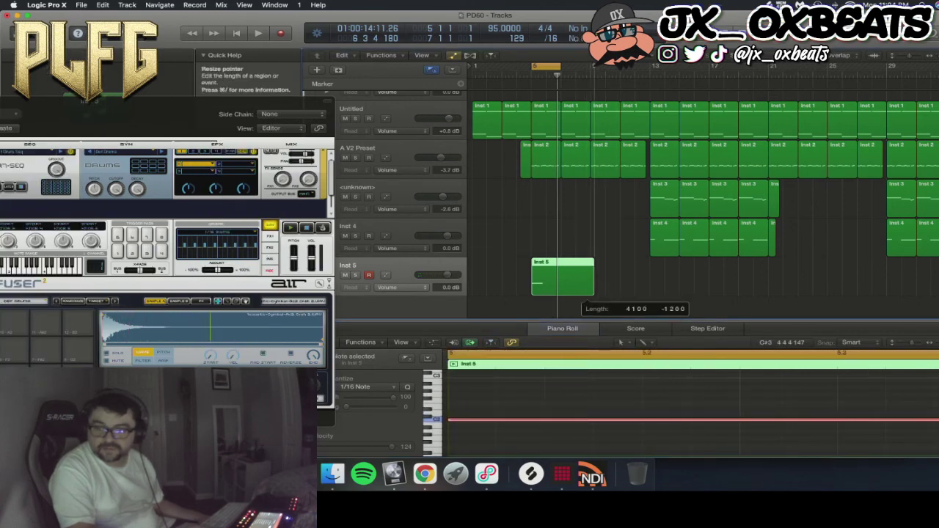
{"action": "left_click", "coordinate": [603, 285]}
{"action": "left_click", "coordinate": [574, 282]}
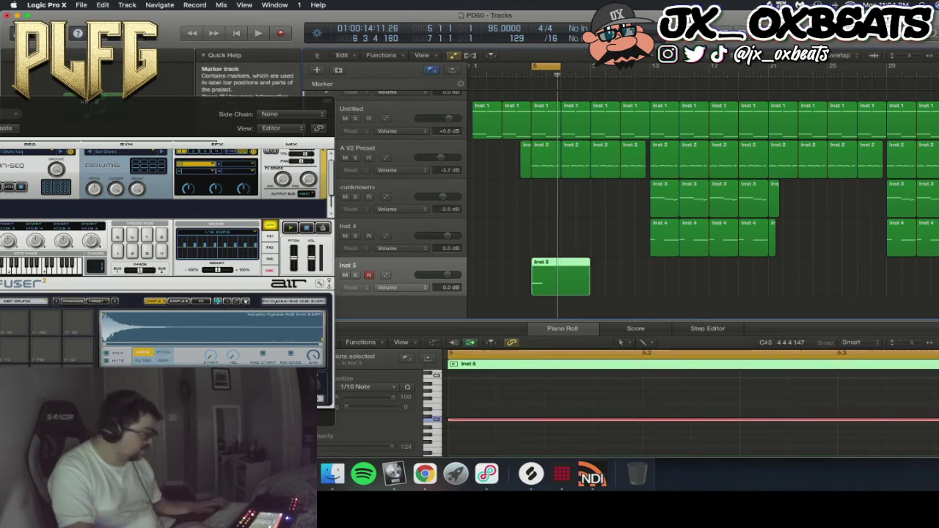
- Repeat the four-bar Inst 5 crash region back to back until the copies reach bar 73
{"action": "left_click", "coordinate": [590, 75]}
{"action": "key", "text": "super+r"}
{"action": "key", "text": "super+r"}
{"action": "key", "text": "super+r"}
{"action": "key", "text": "super+r"}
{"action": "key", "text": "super+r"}
{"action": "key", "text": "super+r"}
{"action": "key", "text": "super+r"}
{"action": "key", "text": "super+r"}
{"action": "key", "text": "super+r"}
{"action": "key", "text": "super+r"}
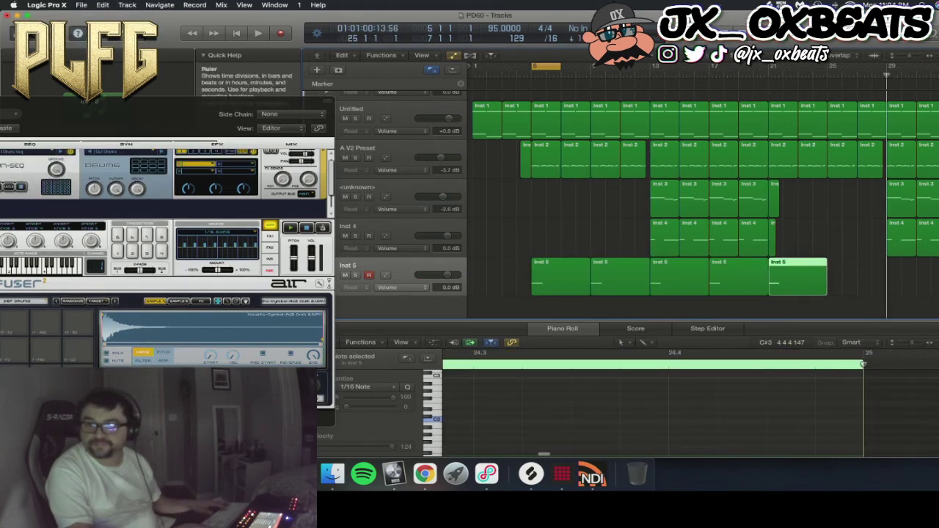
{"action": "key", "text": "super+r"}
{"action": "key", "text": "super+r"}
{"action": "key", "text": "super+r"}
{"action": "key", "text": "super+r"}
{"action": "key", "text": "super+r"}
{"action": "key", "text": "super+r"}
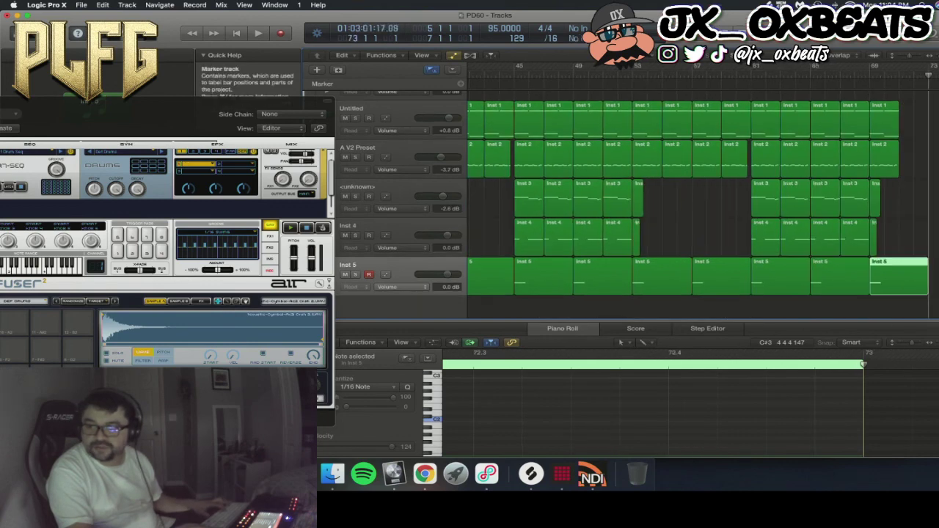
- Play the arrangement from the beginning to hear the crashes, then close the Transfuser window
{"action": "scroll", "coordinate": [697, 198], "scroll_direction": "left", "scroll_amount": 10}
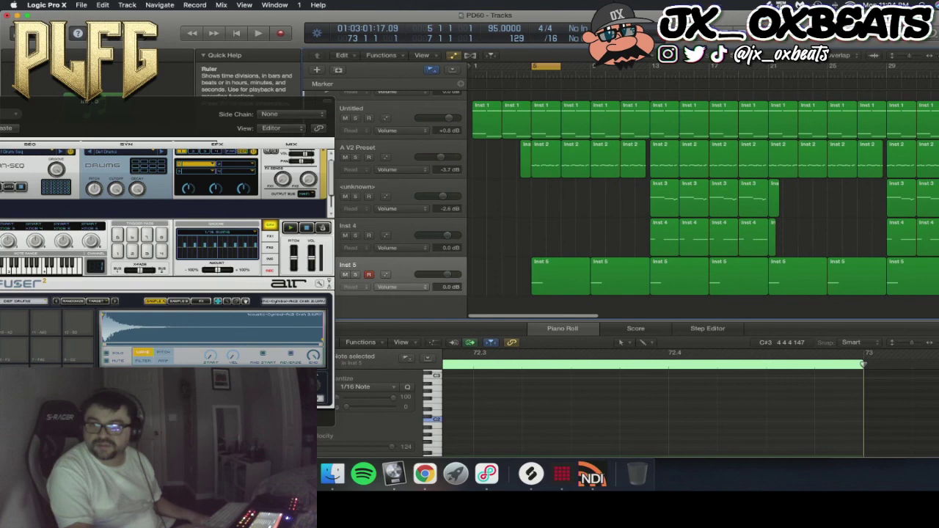
{"action": "double_click", "coordinate": [473, 76]}
{"action": "left_click", "coordinate": [556, 76]}
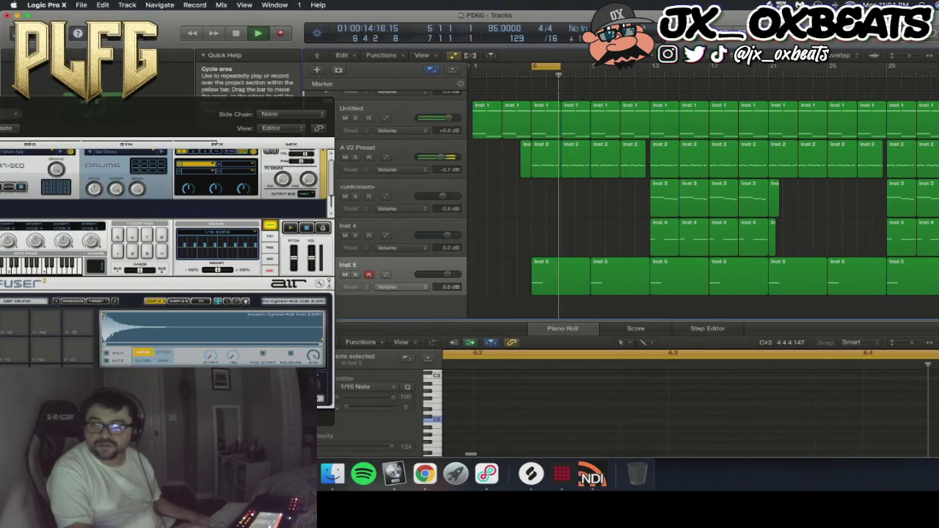
{"action": "left_click", "coordinate": [474, 76]}
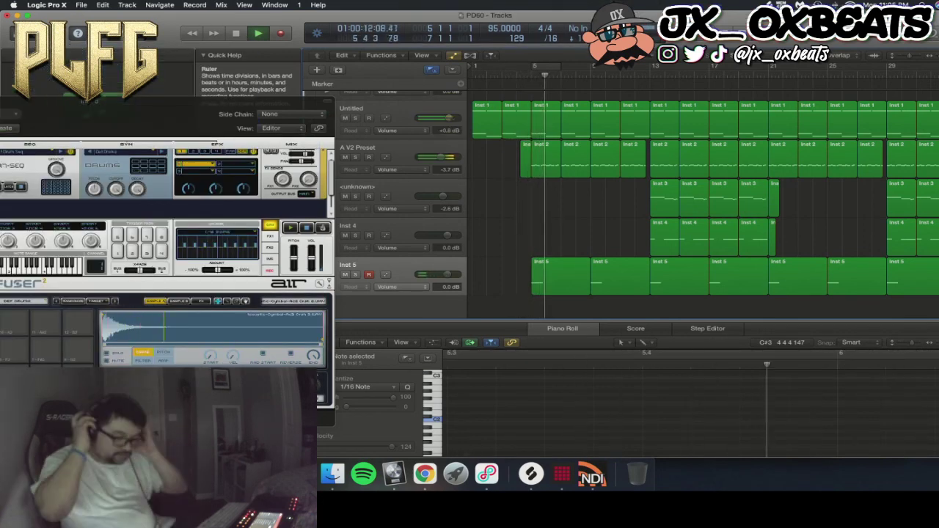
{"action": "left_click_drag", "start_coordinate": [114, 101], "coordinate": [319, 97]}
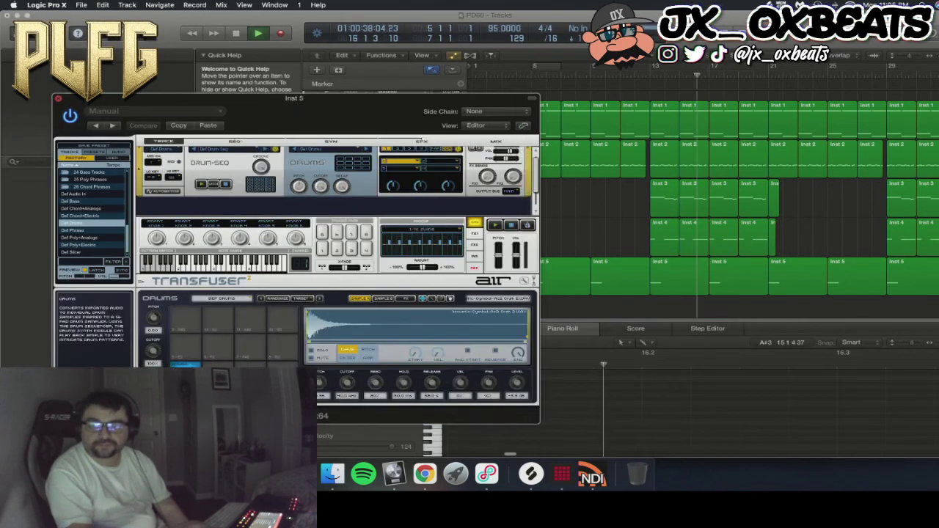
{"action": "left_click", "coordinate": [58, 99]}
- Select the Inst 5 track, check its Transfuser instrument and set the track volume to -1.9 dB
{"action": "left_click", "coordinate": [358, 189]}
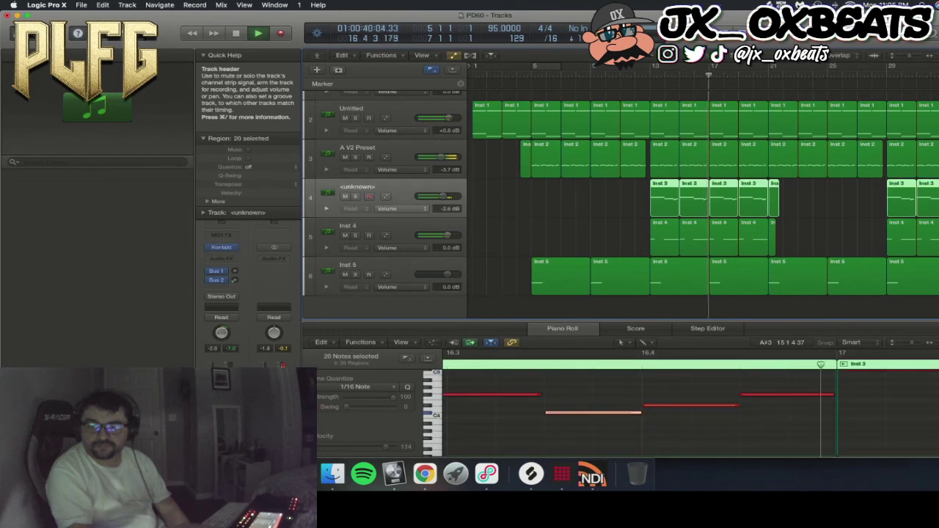
{"action": "left_click", "coordinate": [353, 227]}
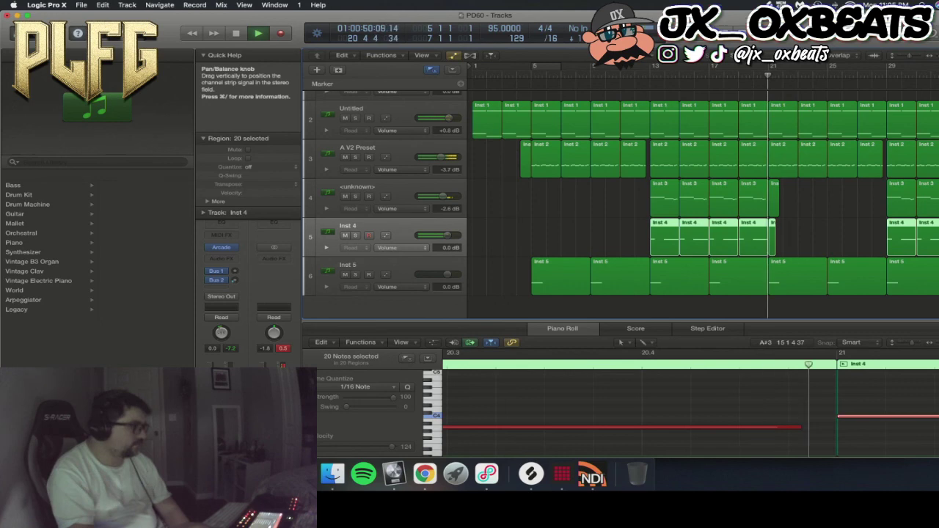
{"action": "left_click", "coordinate": [385, 275]}
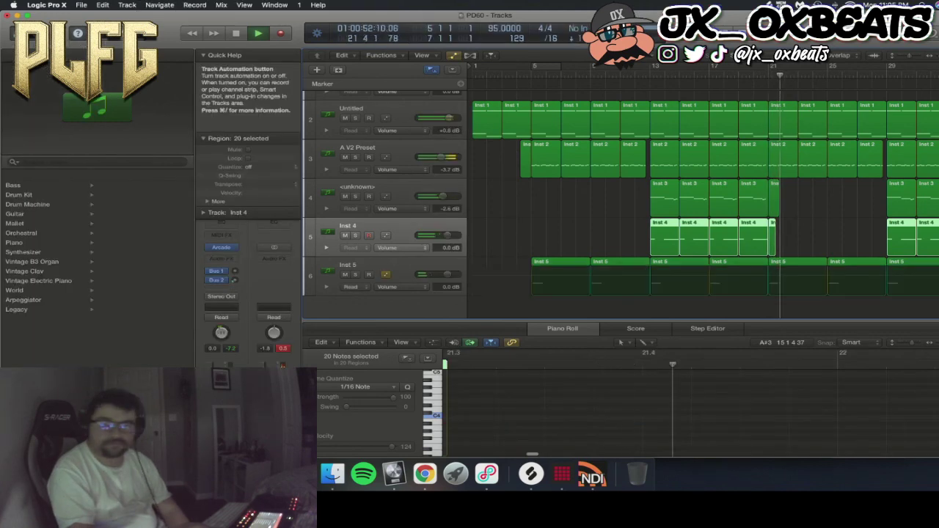
{"action": "left_click", "coordinate": [397, 269]}
{"action": "left_click", "coordinate": [385, 275]}
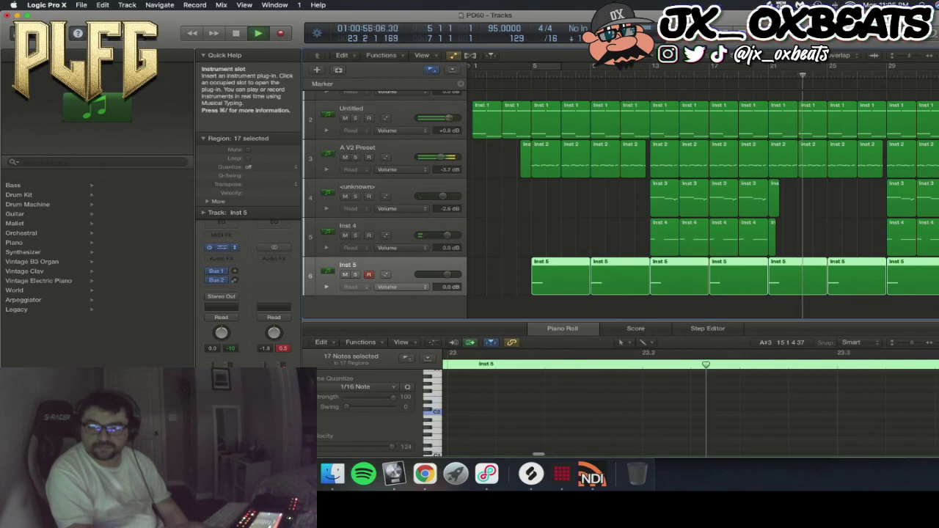
{"action": "left_click", "coordinate": [221, 247]}
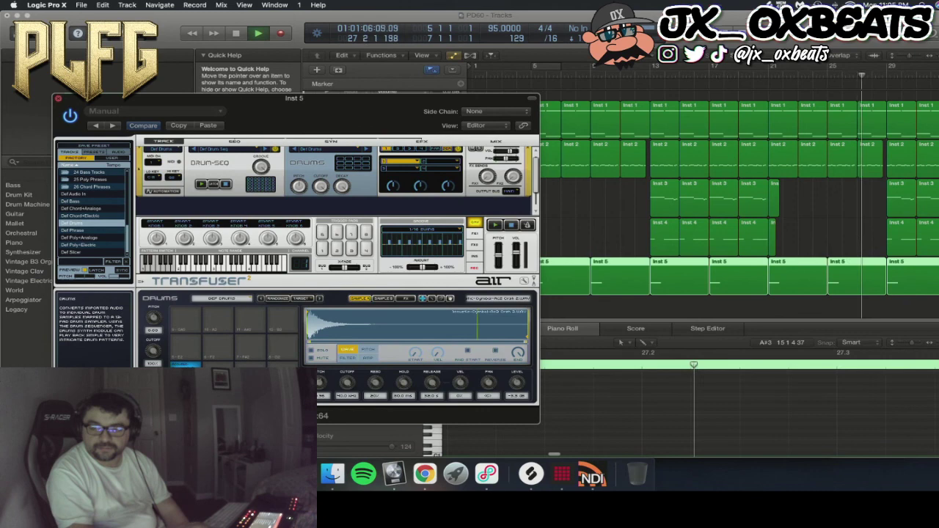
{"action": "left_click", "coordinate": [58, 99]}
{"action": "left_click", "coordinate": [443, 275]}
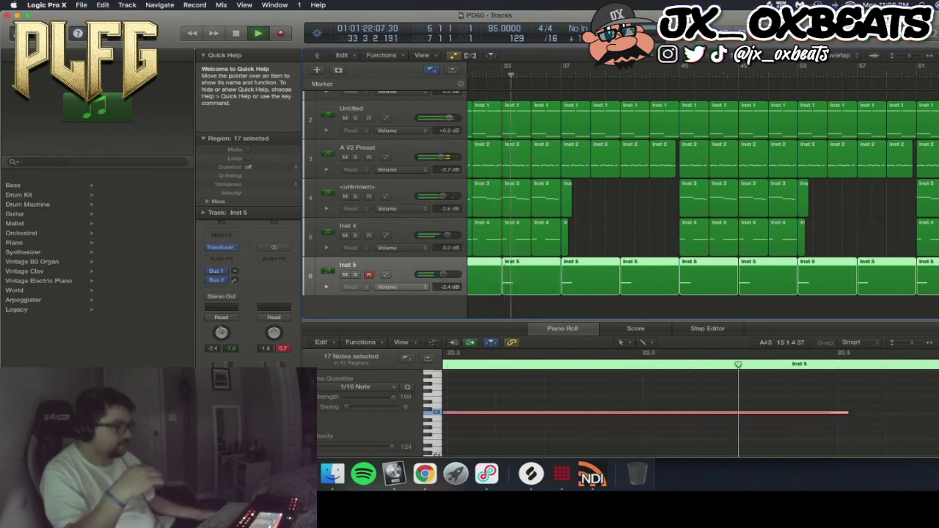
{"action": "left_click_drag", "start_coordinate": [443, 275], "coordinate": [444, 275]}
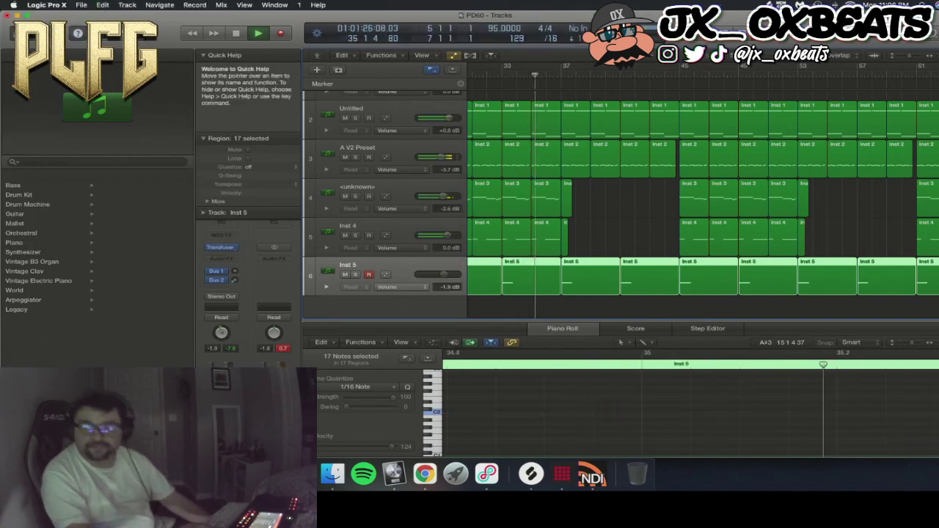
- Shorten the Inst 2 region just before bar 37 and set the A V2 Preset track volume to -5.1 dB
{"action": "left_click_drag", "start_coordinate": [560, 173], "coordinate": [556, 173]}
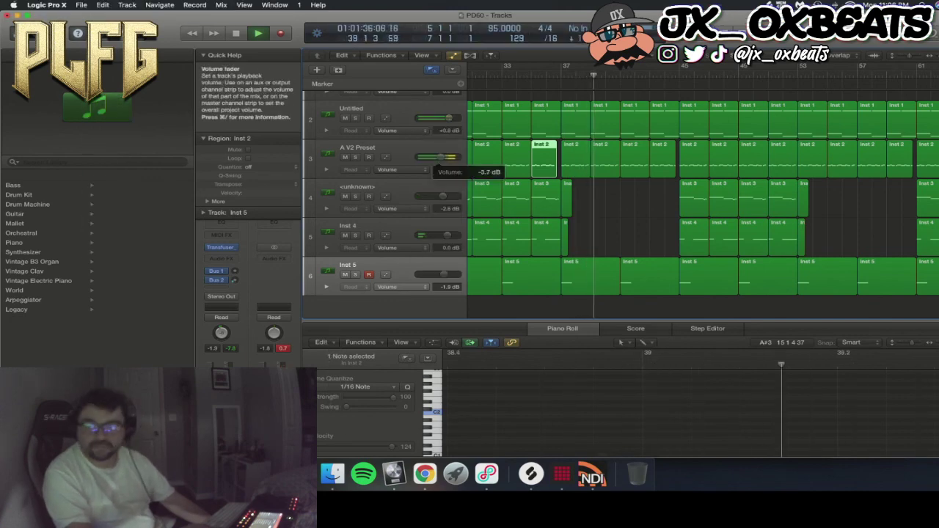
{"action": "left_click_drag", "start_coordinate": [440, 157], "coordinate": [439, 157]}
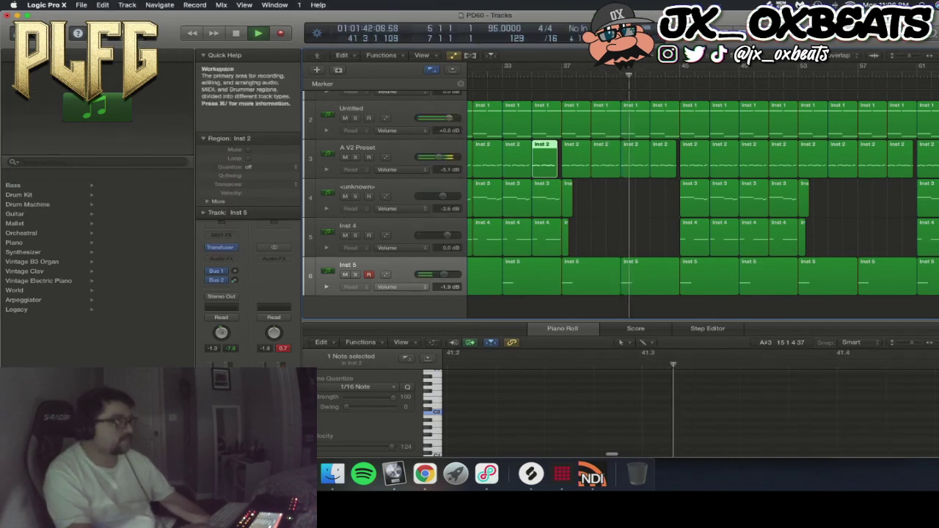
- Delete every other Inst 5 region between bars 9 and 57 so the crash plays every eight bars
{"action": "left_click", "coordinate": [648, 279]}
{"action": "key", "text": "Delete"}
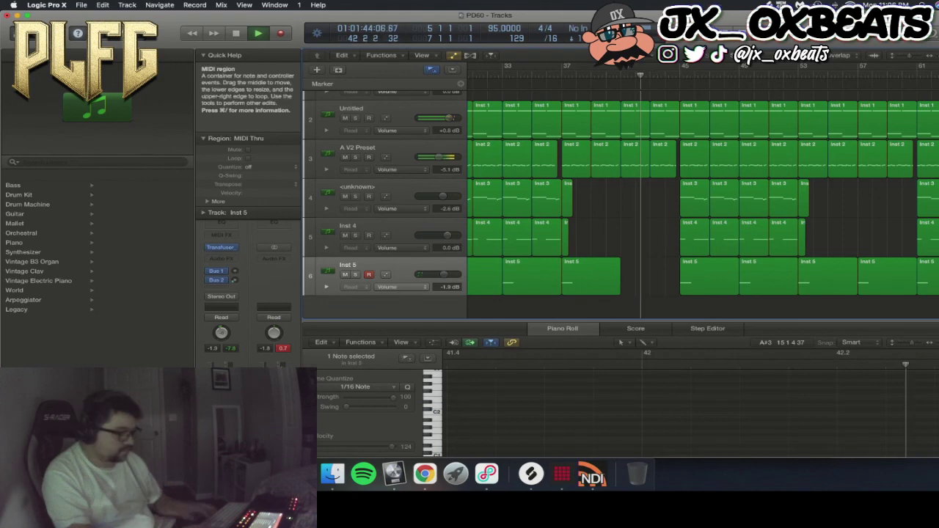
{"action": "left_click", "coordinate": [887, 279]}
{"action": "key", "text": "Delete"}
{"action": "left_click", "coordinate": [768, 278]}
{"action": "key", "text": "Delete"}
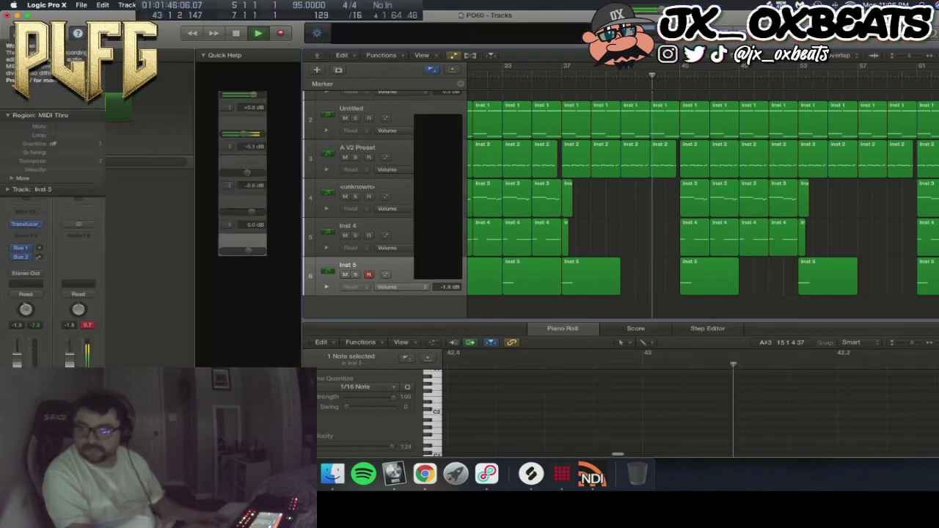
{"action": "scroll", "coordinate": [734, 279], "scroll_direction": "left", "scroll_amount": 3}
{"action": "left_click", "coordinate": [638, 278]}
{"action": "key", "text": "Delete"}
{"action": "scroll", "coordinate": [637, 278], "scroll_direction": "left", "scroll_amount": 3}
{"action": "left_click", "coordinate": [636, 279]}
{"action": "key", "text": "Delete"}
{"action": "scroll", "coordinate": [636, 278], "scroll_direction": "left", "scroll_amount": 4}
{"action": "left_click", "coordinate": [683, 278]}
{"action": "key", "text": "Delete"}
{"action": "left_click", "coordinate": [564, 278]}
{"action": "key", "text": "Delete"}
- Set the cycle range to span the whole song from bar 1 to bar 72 and stop playback
{"action": "scroll", "coordinate": [564, 278], "scroll_direction": "left", "scroll_amount": 3}
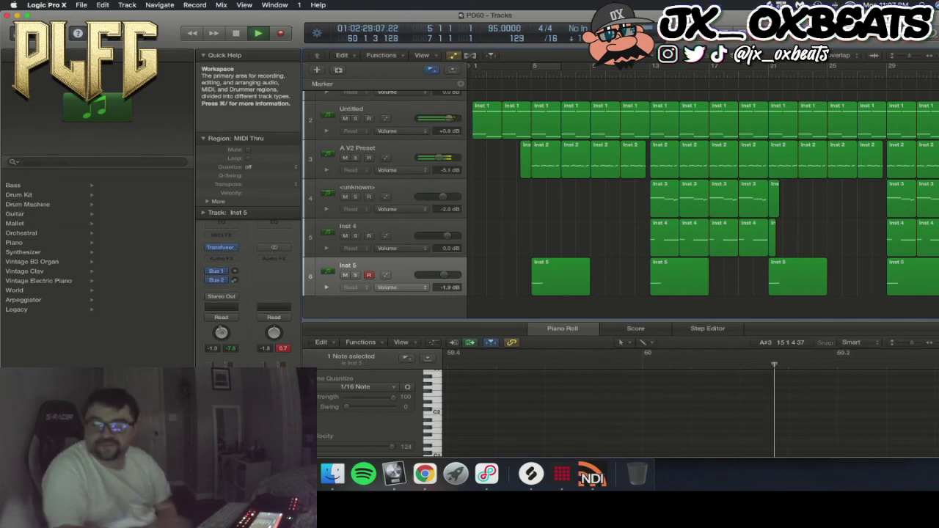
{"action": "scroll", "coordinate": [703, 213], "scroll_direction": "right", "scroll_amount": 3}
{"action": "left_click_drag", "start_coordinate": [938, 55], "coordinate": [930, 55]}
{"action": "left_click_drag", "start_coordinate": [731, 66], "coordinate": [473, 66]}
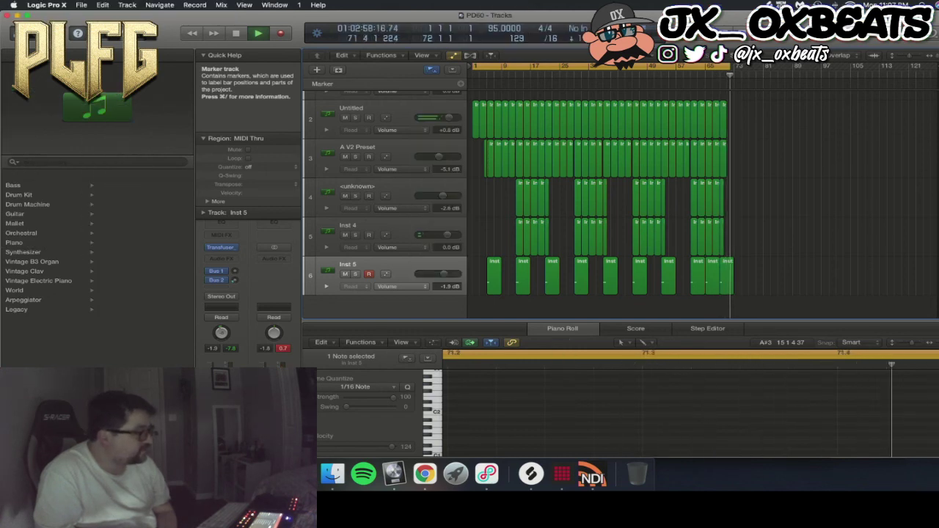
{"action": "key", "text": "space"}
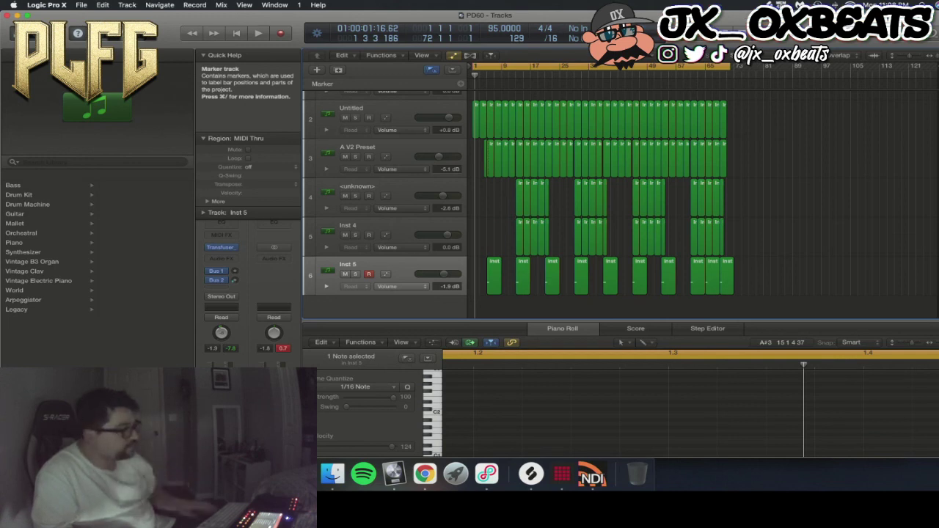
- Play the complete arrangement from bar 1 and stop playback at the end of the song
{"action": "scroll", "coordinate": [602, 198], "scroll_direction": "down", "scroll_amount": 1}
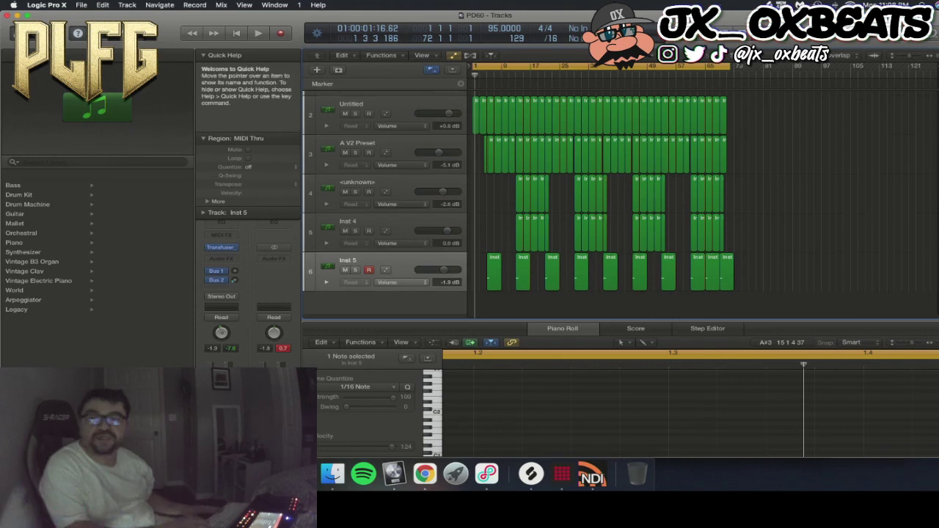
{"action": "left_click", "coordinate": [258, 33]}
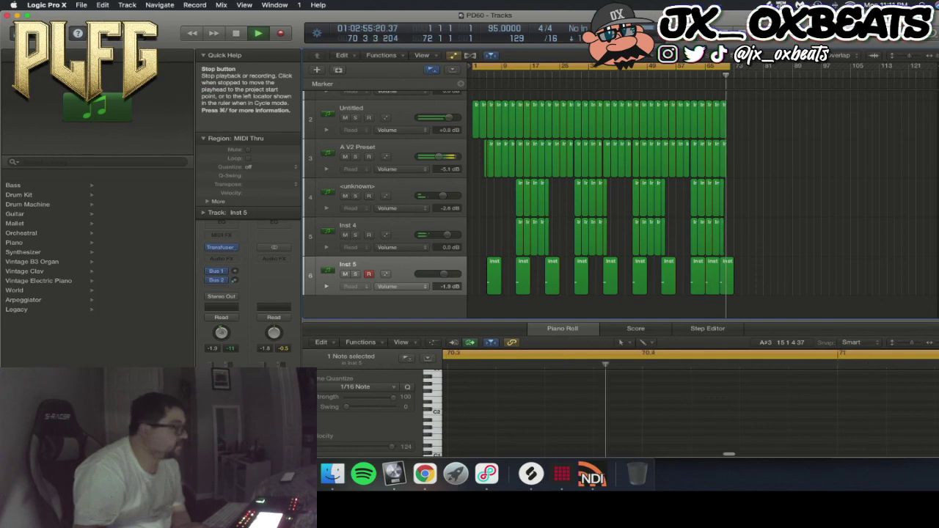
{"action": "key", "text": "space"}
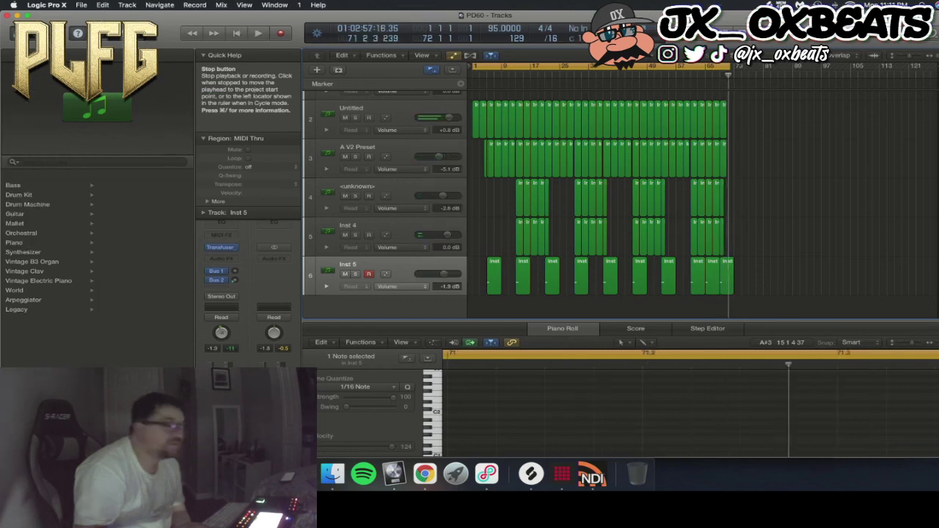